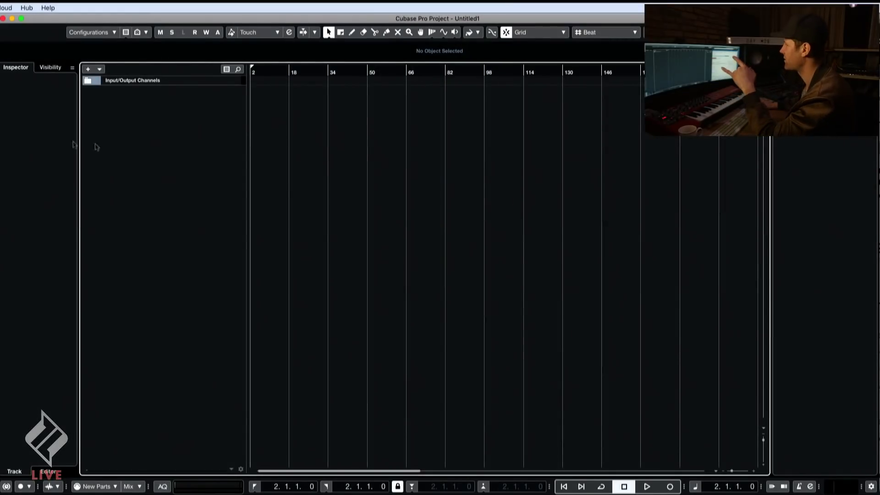
Add seven stereo group tracks routed to Stereo Out and created inside a folder
right_click(123, 122)
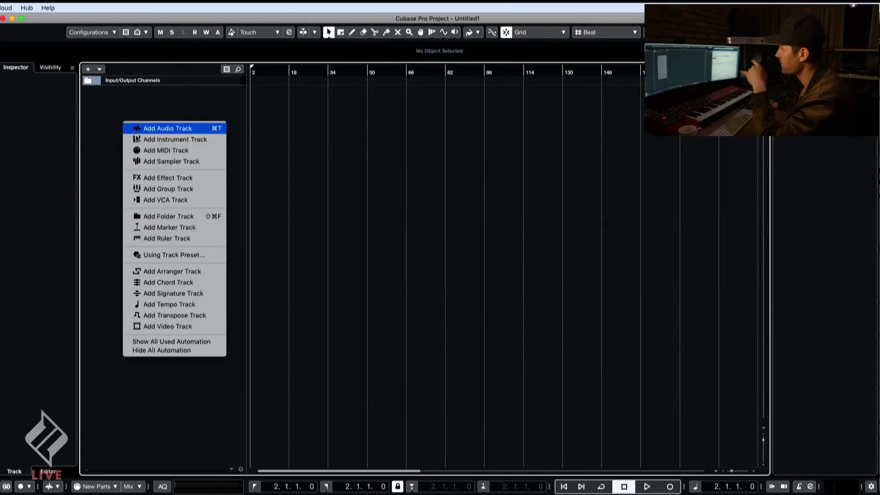
click(167, 190)
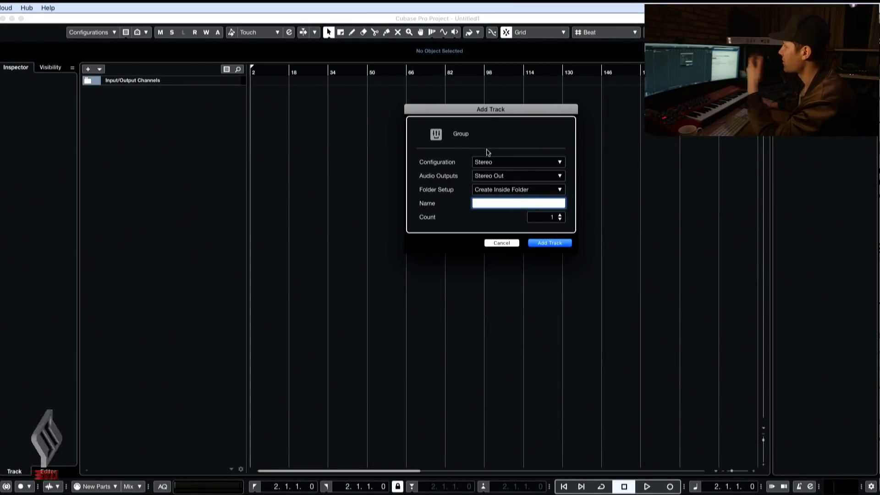
click(511, 175)
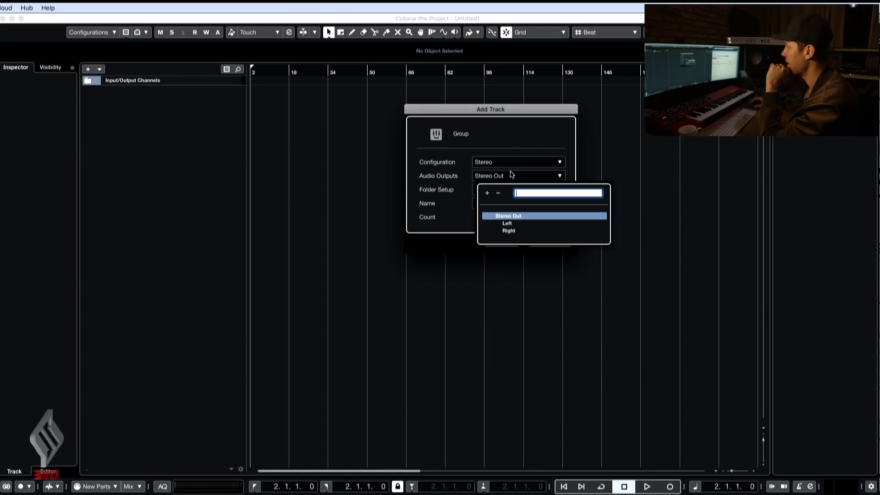
click(506, 177)
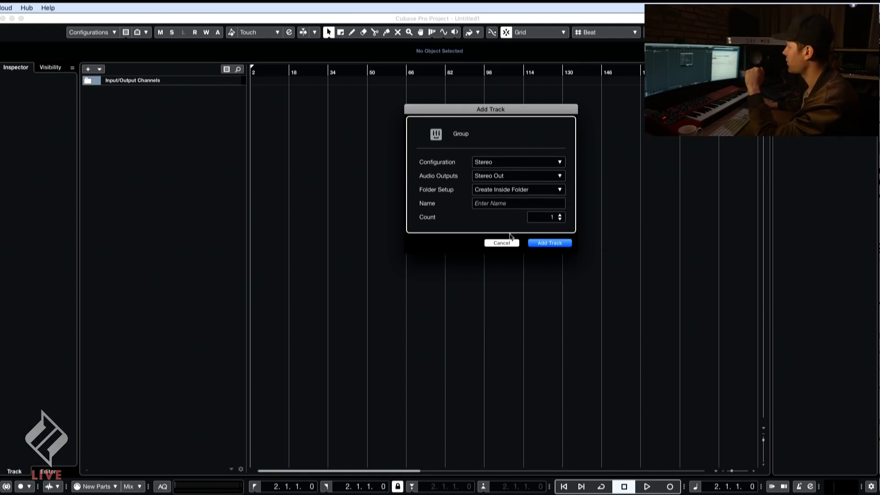
click(560, 215)
click(560, 215)
click(560, 215)
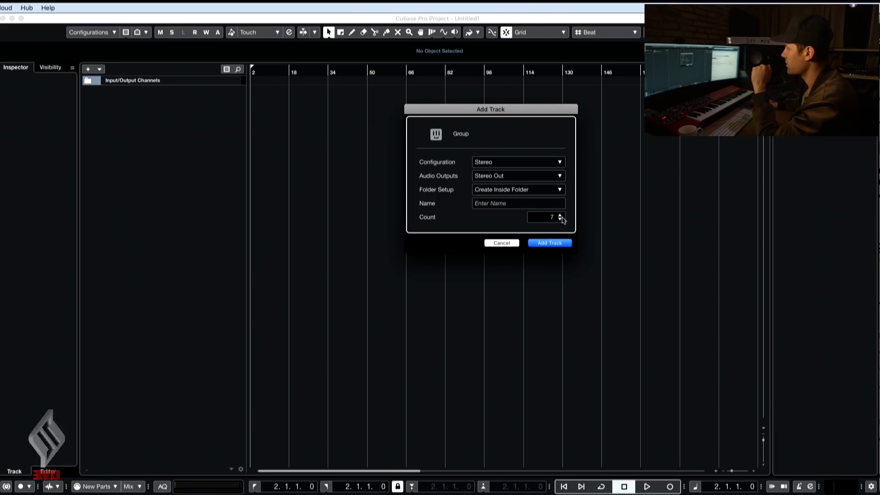
click(550, 243)
drag(144, 94, 144, 81)
click(143, 90)
Add four Kick 2 instrument tracks with their audio output routed to Group 2
right_click(160, 240)
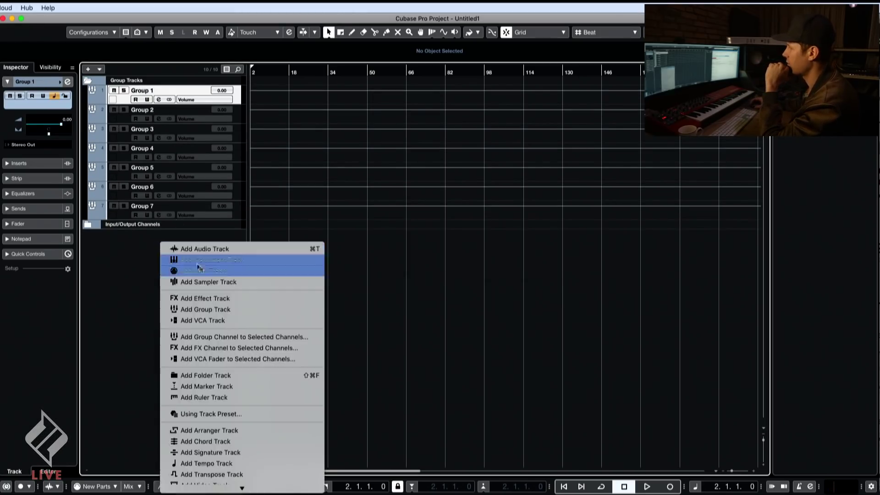
click(197, 259)
click(526, 175)
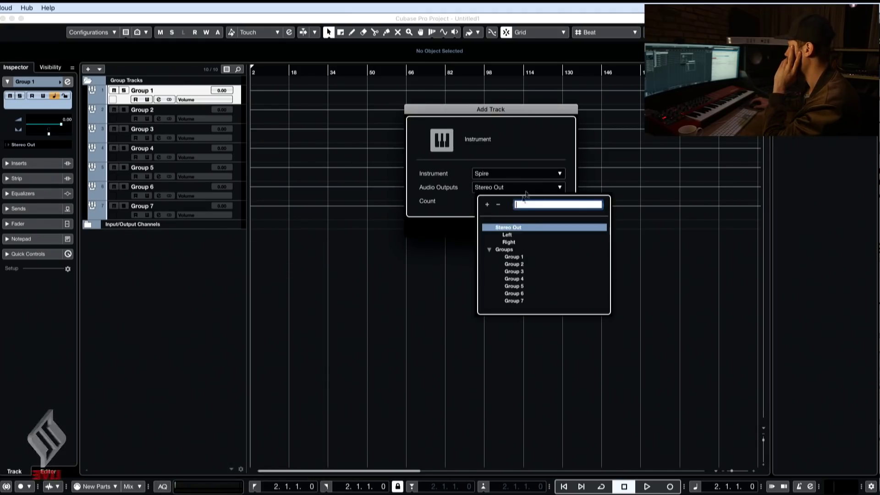
click(520, 176)
click(500, 176)
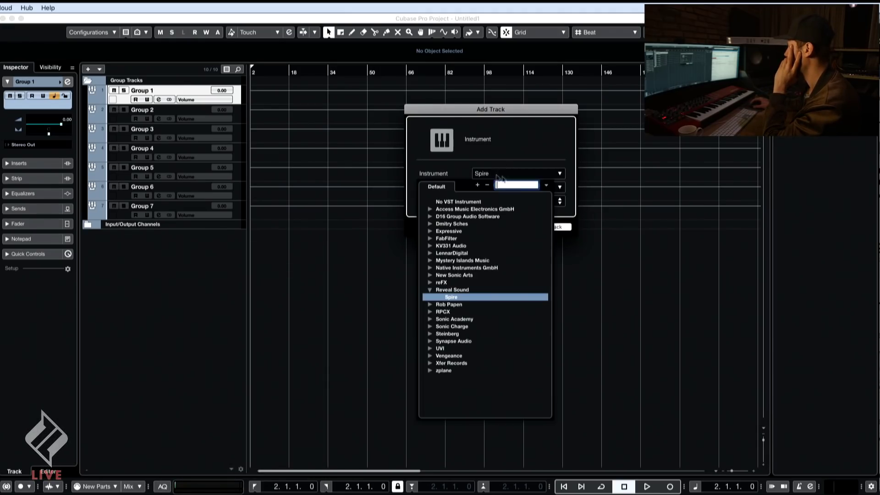
text(kick)
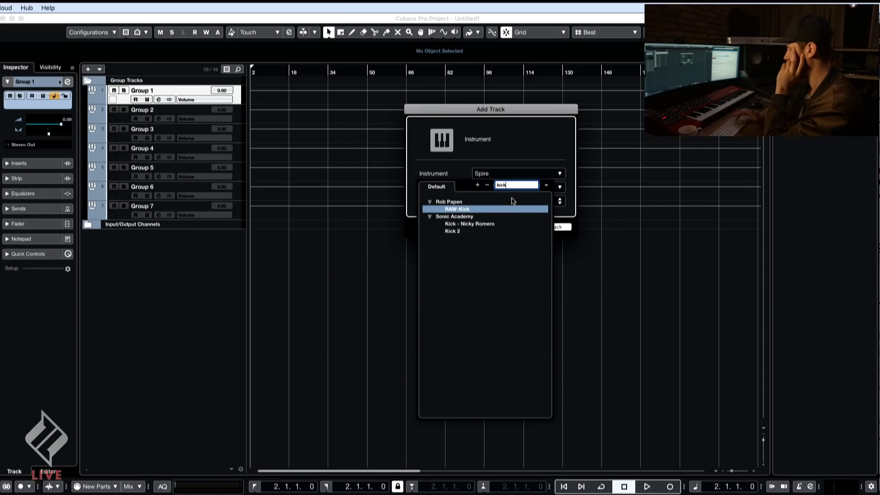
click(472, 231)
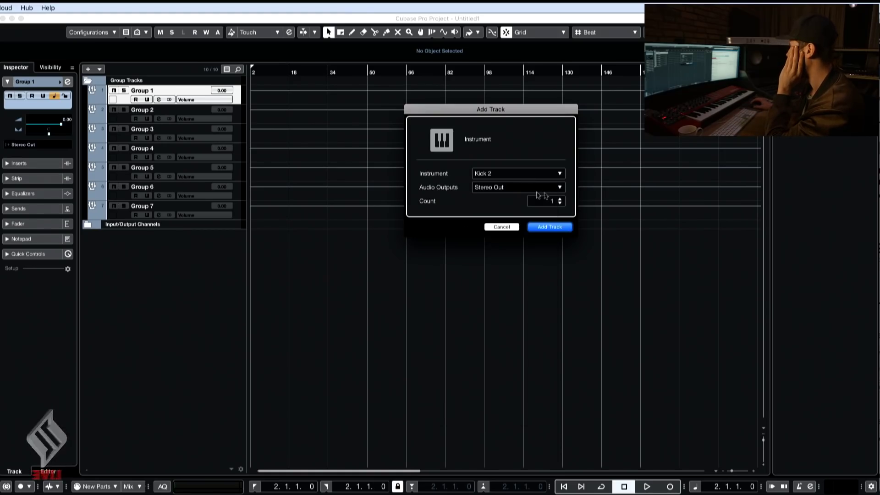
click(553, 187)
click(514, 264)
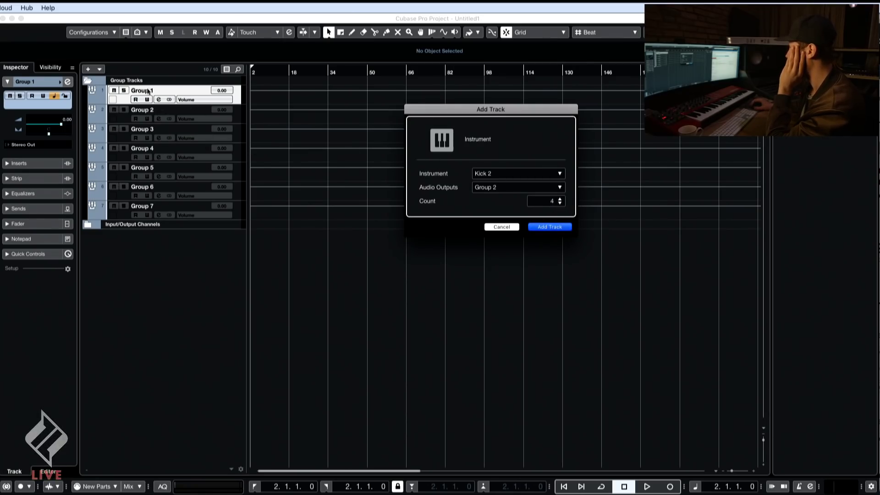
click(546, 227)
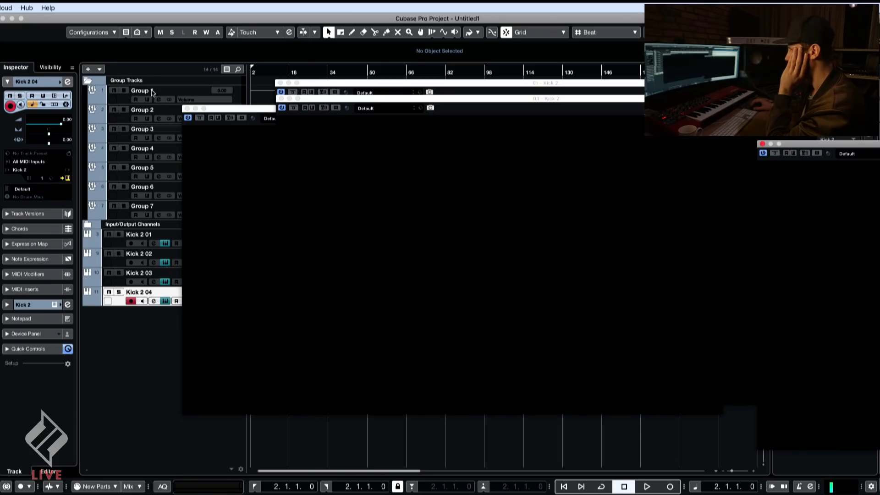
Rename the Group 1 track as Punch and the Group 2 track as Bass
double_click(151, 94)
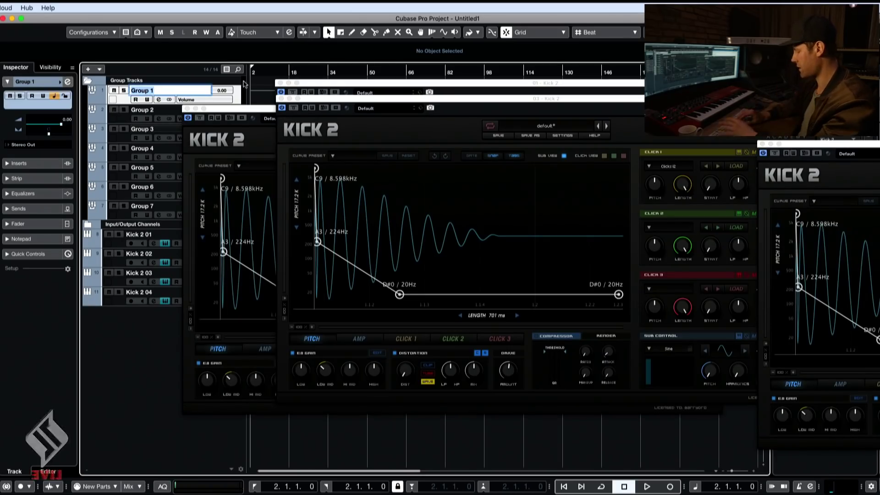
text(Kick)
key(Return)
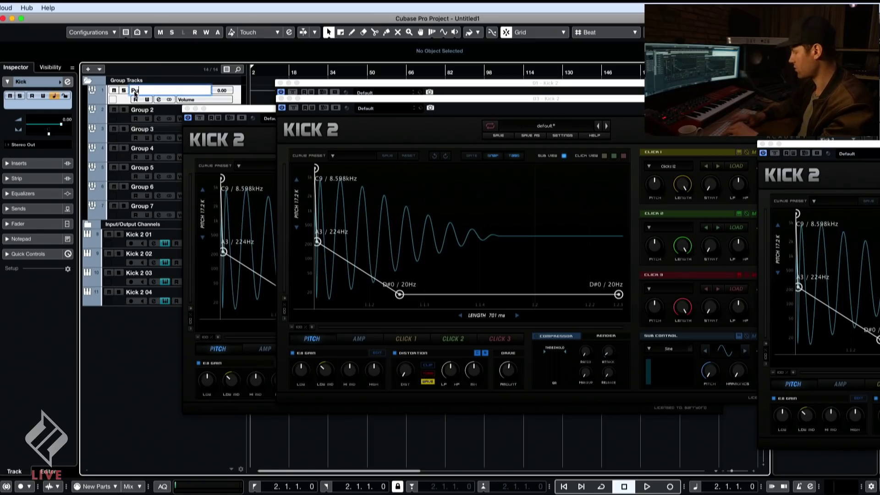
key(Return)
double_click(147, 111)
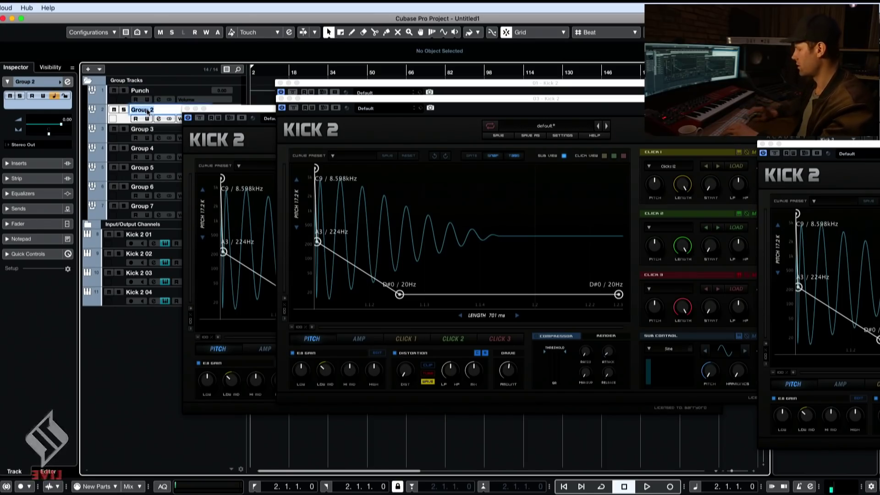
text(Bass)
key(Return)
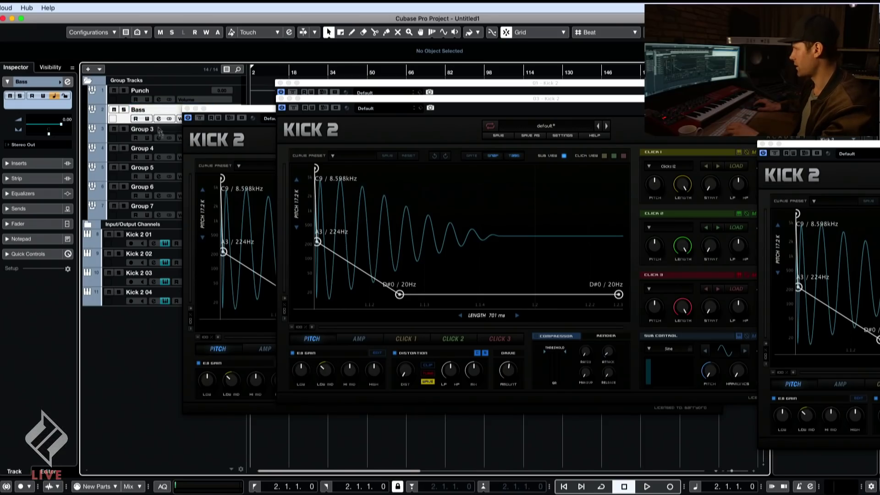
Rename the Group 6 track as Reverse Bass Process
double_click(151, 187)
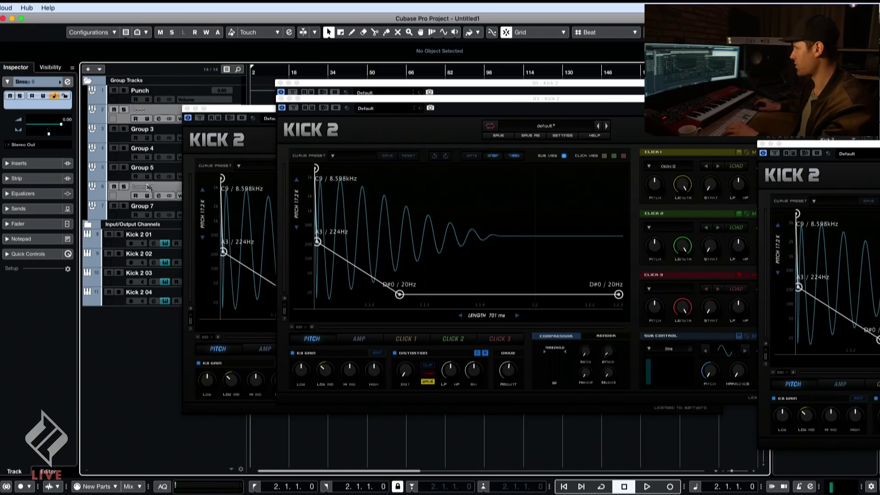
text(Pr)
key(BackSpace)
key(BackSpace)
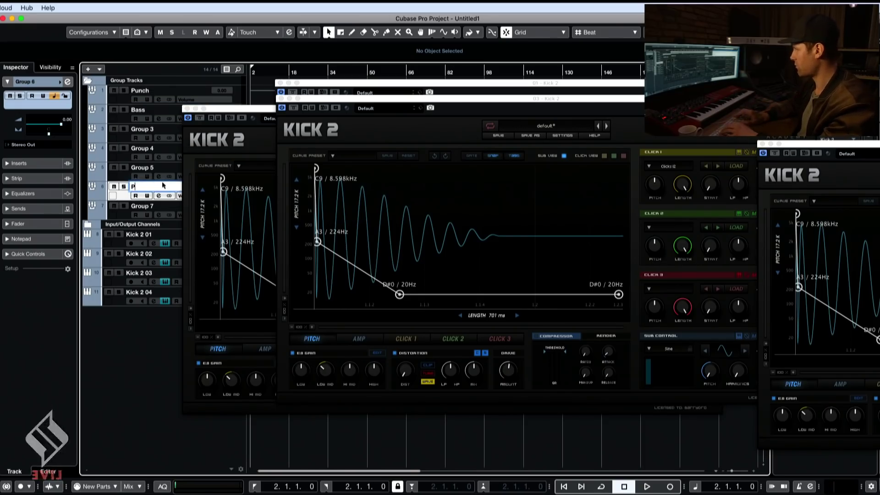
text(K)
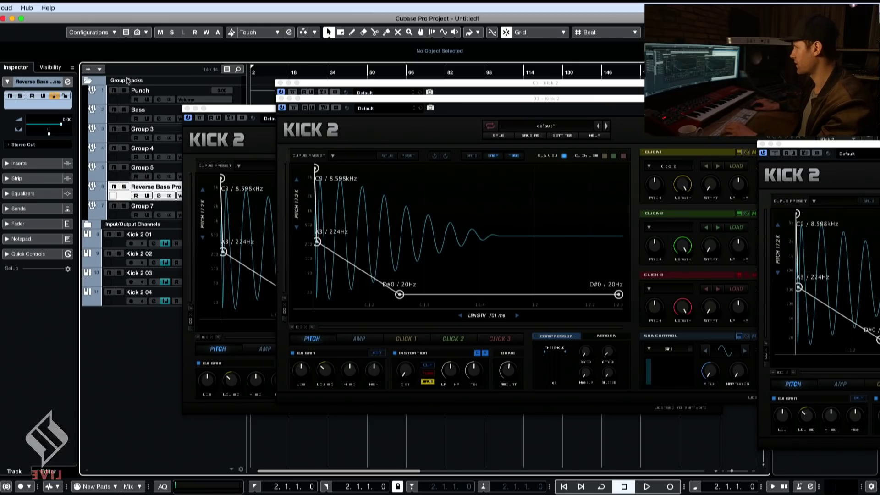
Route the output of the Punch and Bass group tracks to Reverse Bass Process
click(138, 94)
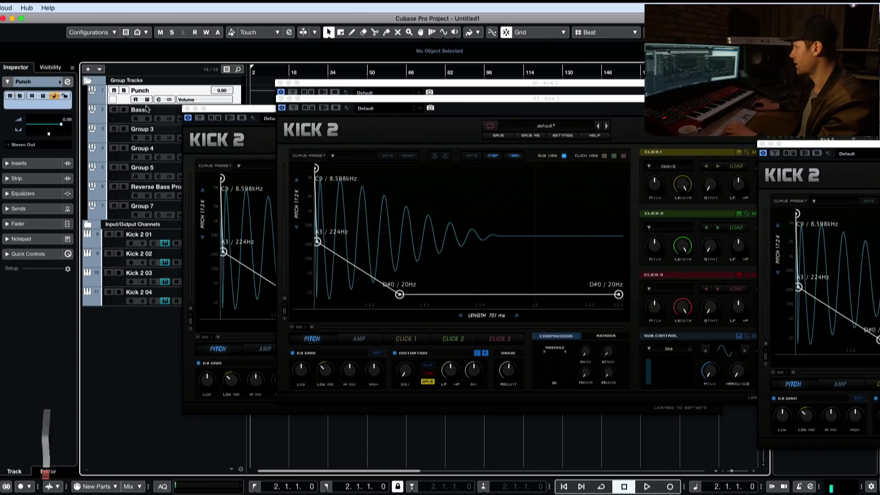
click(46, 146)
click(94, 250)
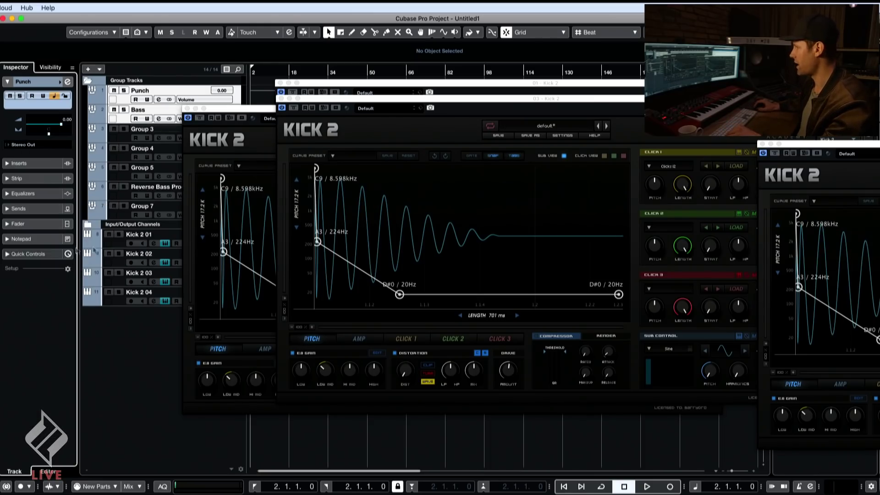
Close all the open Kick 2 instrument windows
click(187, 109)
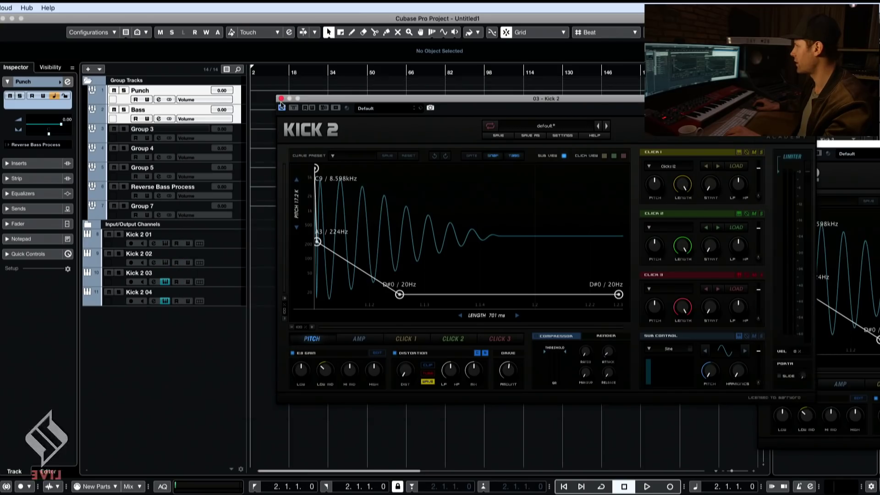
click(282, 98)
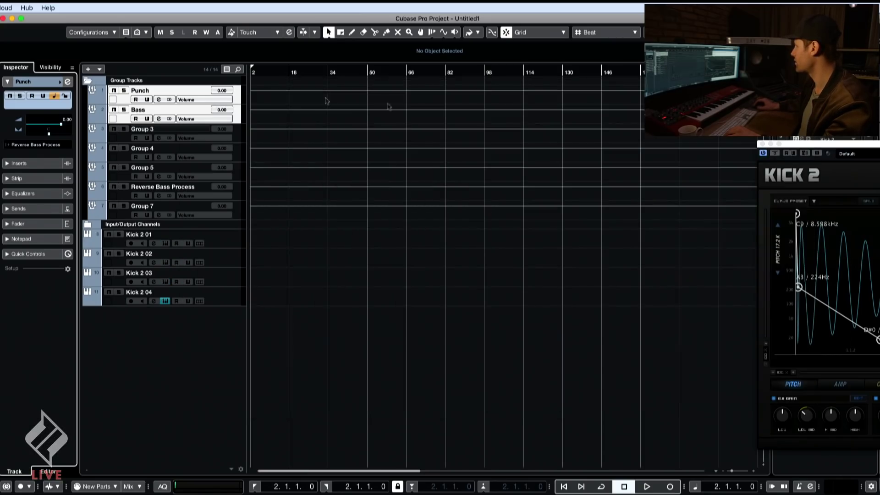
click(762, 143)
Create a MIDI part and place it on the Kick 2 01 track, spanning one bar from bar 3 to bar 4
click(212, 237)
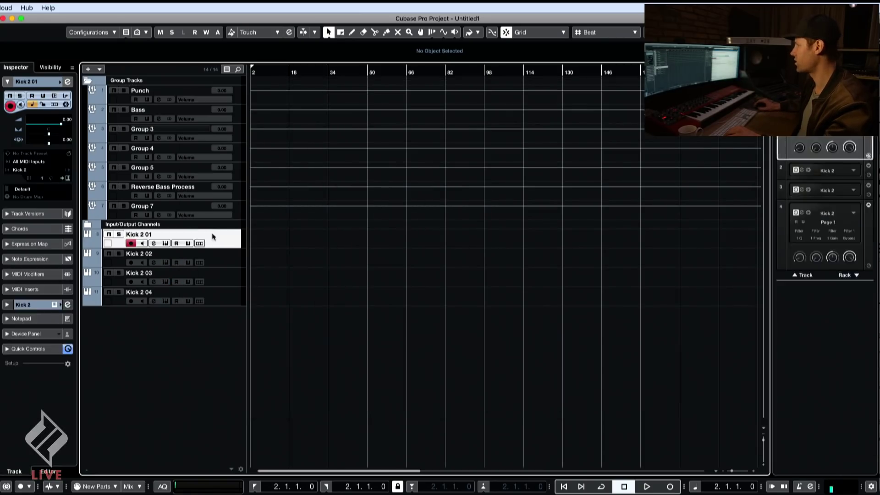
key(8)
click(268, 254)
key(h)
key(h)
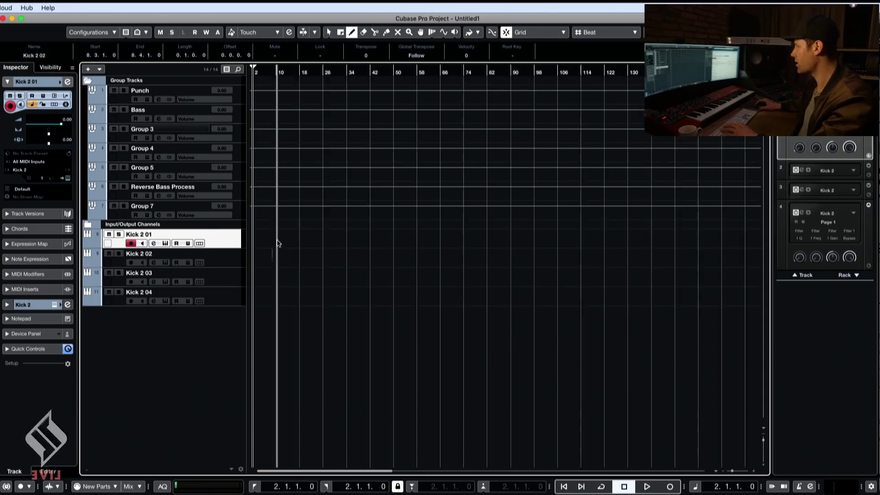
key(h)
key(h)
key(h)
key(h)
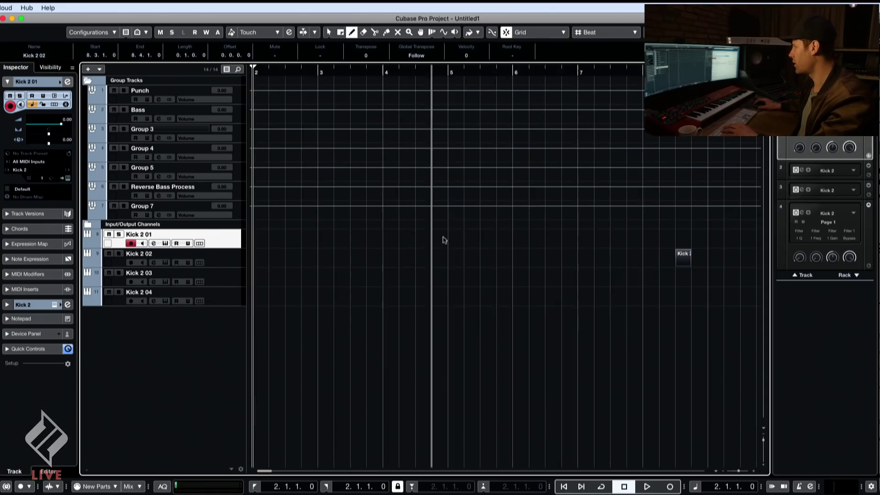
key(1)
mouse_move(683, 260)
mouse_down()
mouse_move(335, 247)
mouse_move(401, 248)
mouse_move(384, 248)
mouse_up()
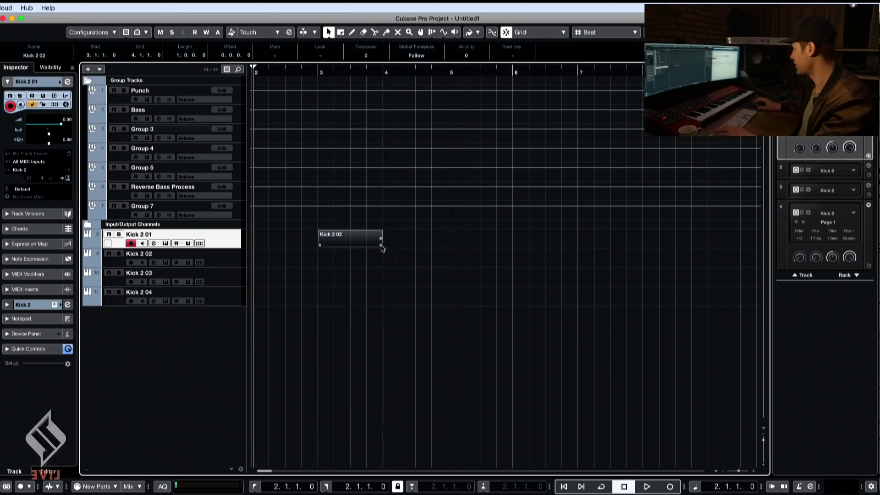
Set the project tempo to 150 BPM
key(F2)
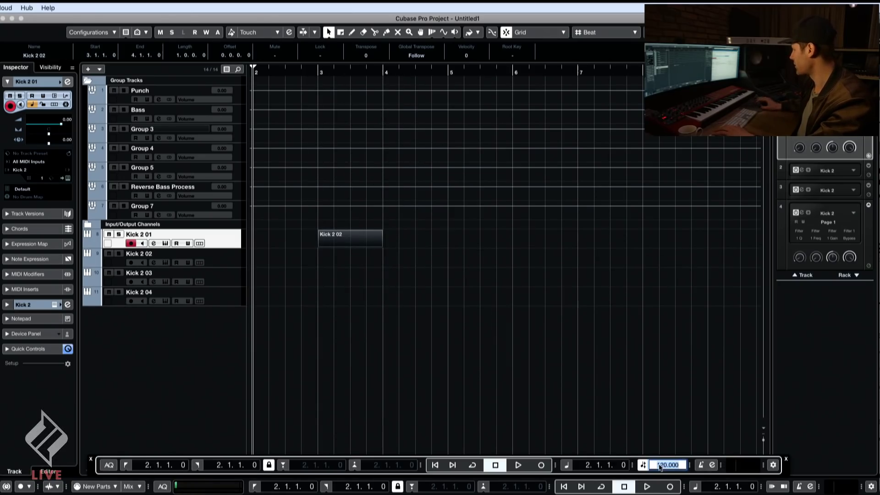
key(h)
key(h)
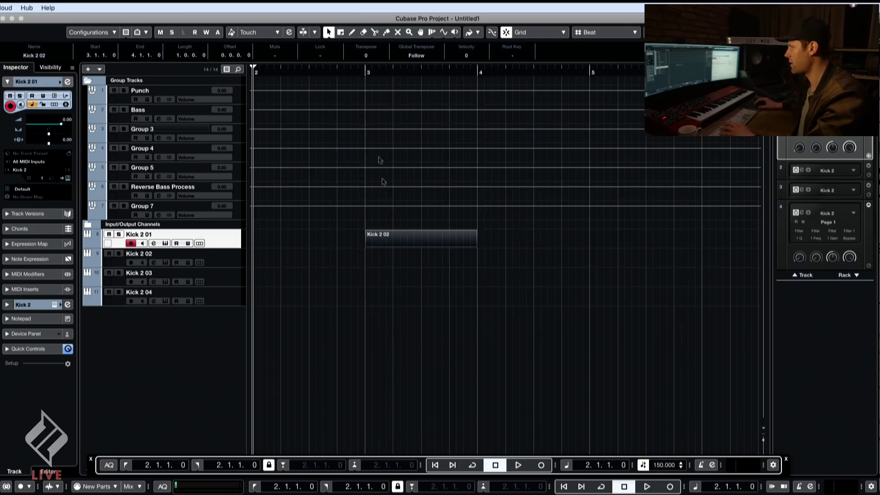
Open the MIDI part for editing and enter a 1/32 note with pitch F#2 at its start, position 3.1.1.0
key(Return)
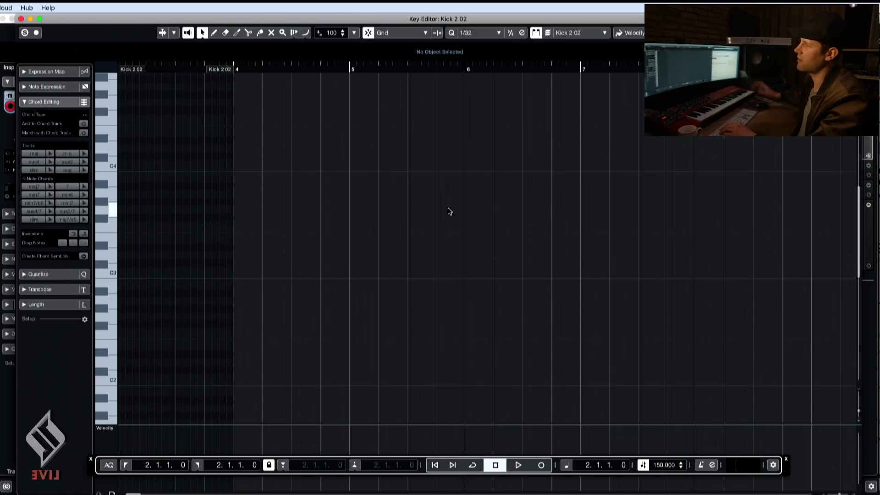
key(h)
key(h)
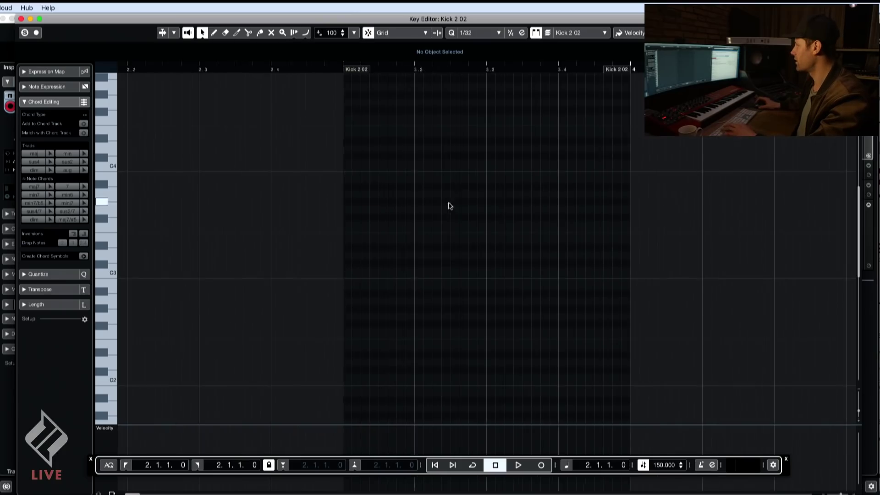
key(8)
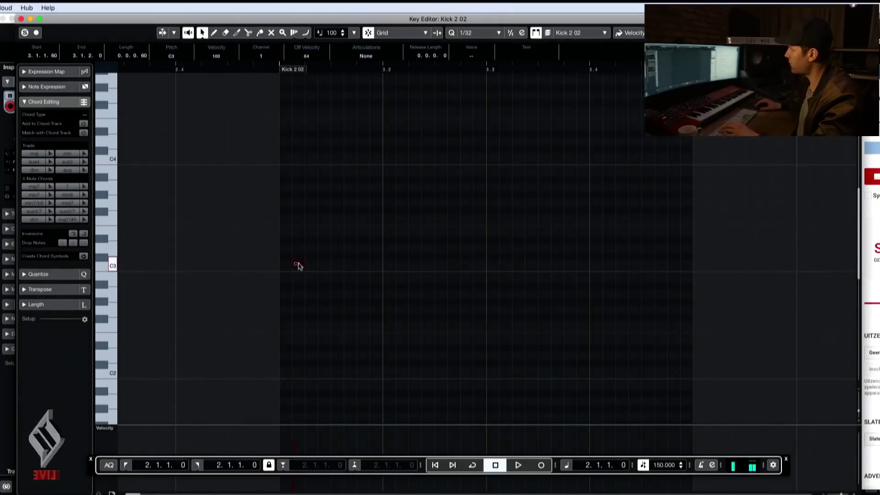
drag(297, 264, 289, 329)
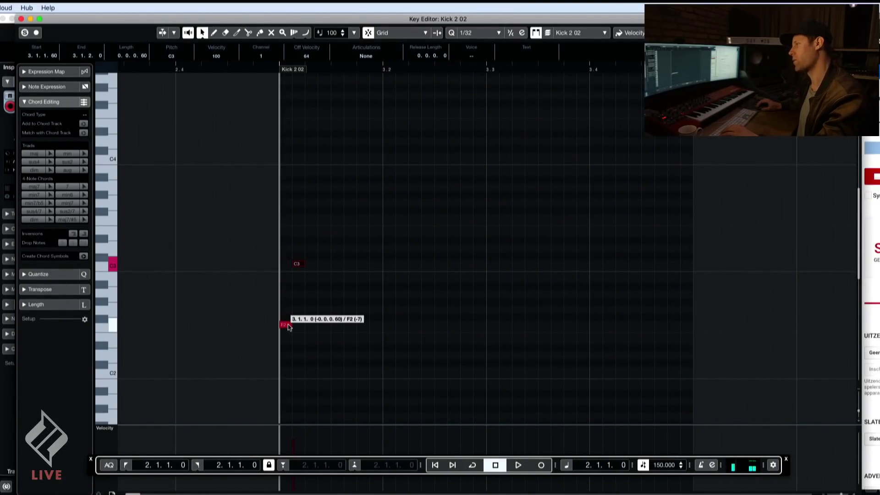
drag(289, 327, 289, 321)
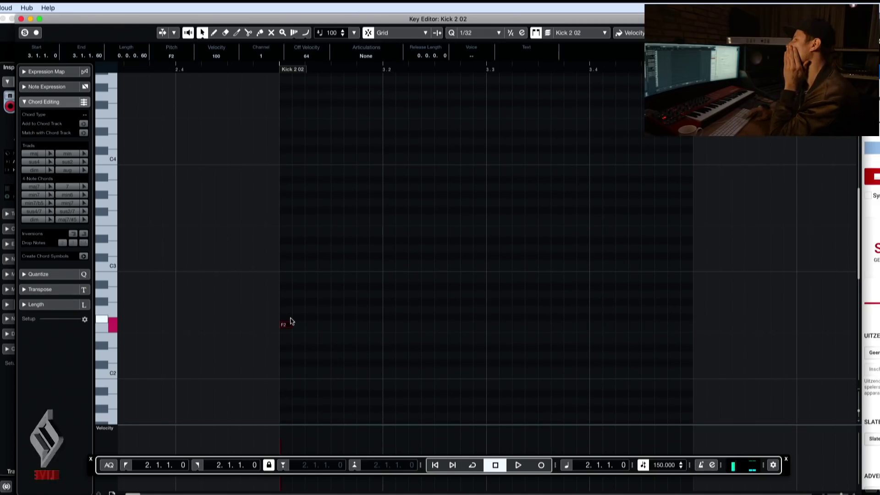
key(Up)
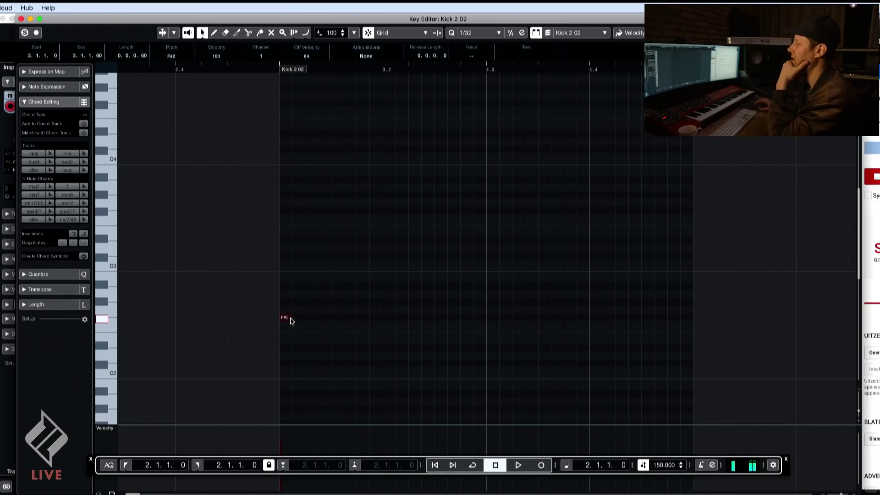
Fill bar 3 with four one-beat F#2 notes and loop playback of the part from bar 3 to bar 4
drag(289, 322, 693, 323)
drag(739, 245, 295, 367)
key(p)
key(space)
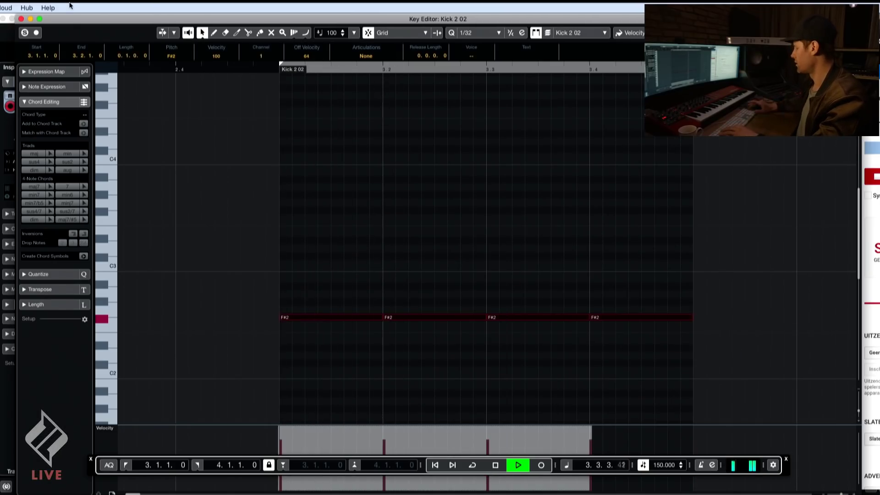
key(slash)
click(22, 18)
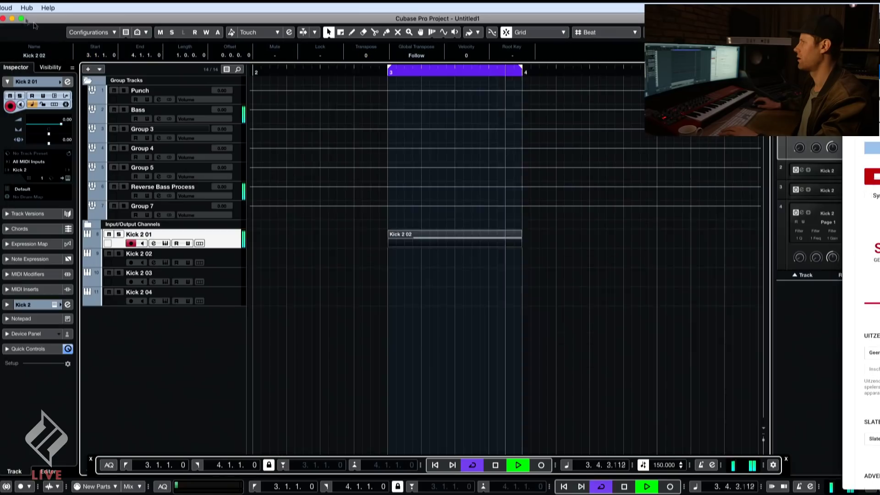
click(479, 246)
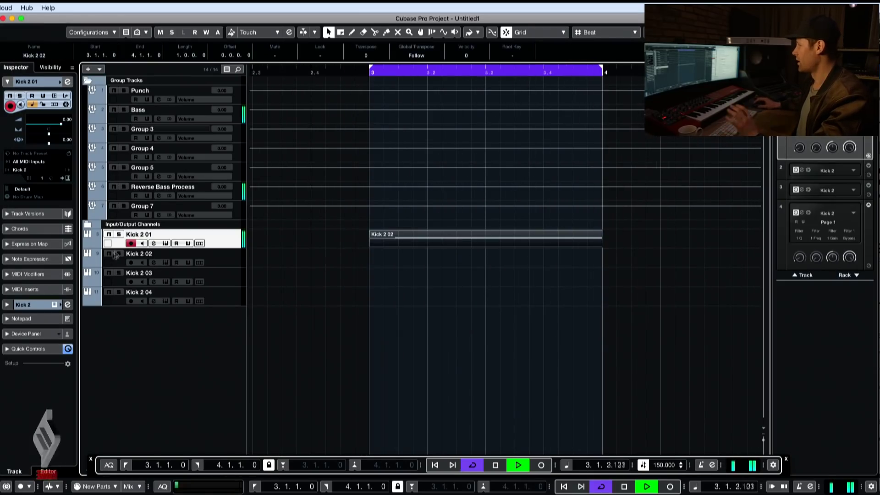
In the Kick 2 instrument of track Kick 2 01, shift the second pitch node to B3 / 247 Hz and the third to about 0.055 s / 20 Hz
click(54, 305)
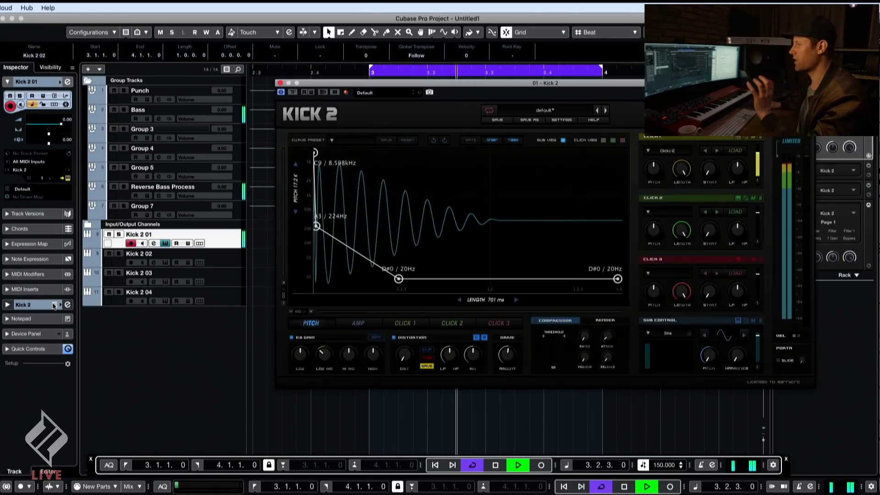
drag(316, 227, 323, 229)
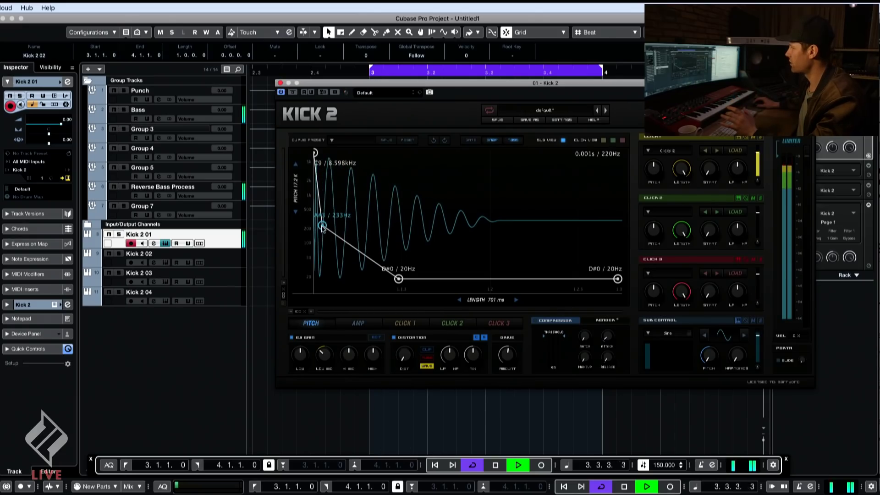
click(358, 323)
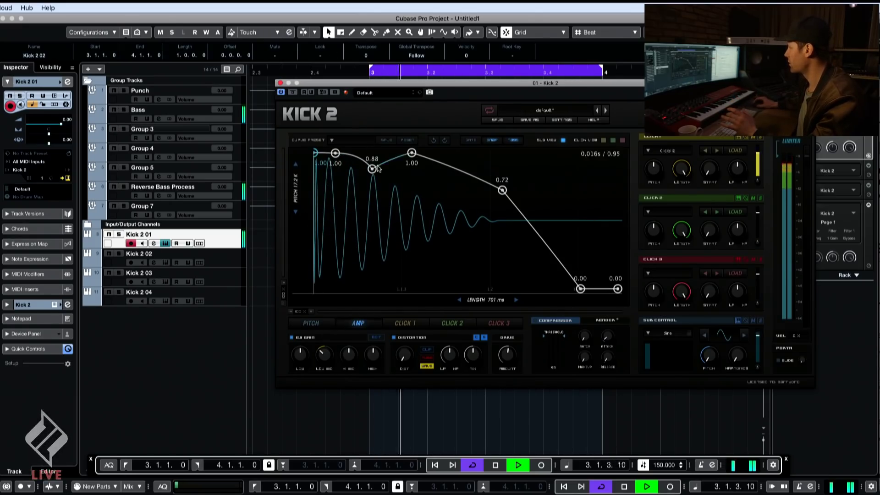
click(323, 324)
drag(326, 227, 331, 227)
drag(401, 281, 442, 283)
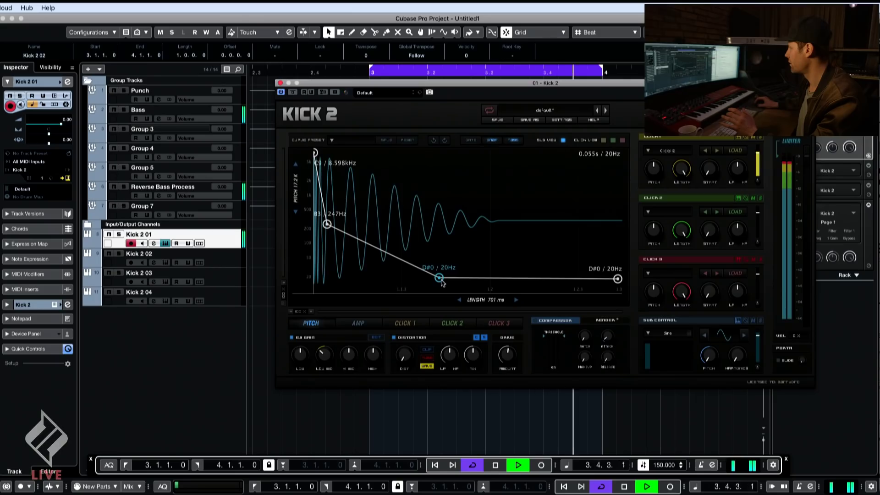
Load the factory Hard 02 sample into Click 1 with a shortened length, and stop playback
click(674, 153)
click(751, 224)
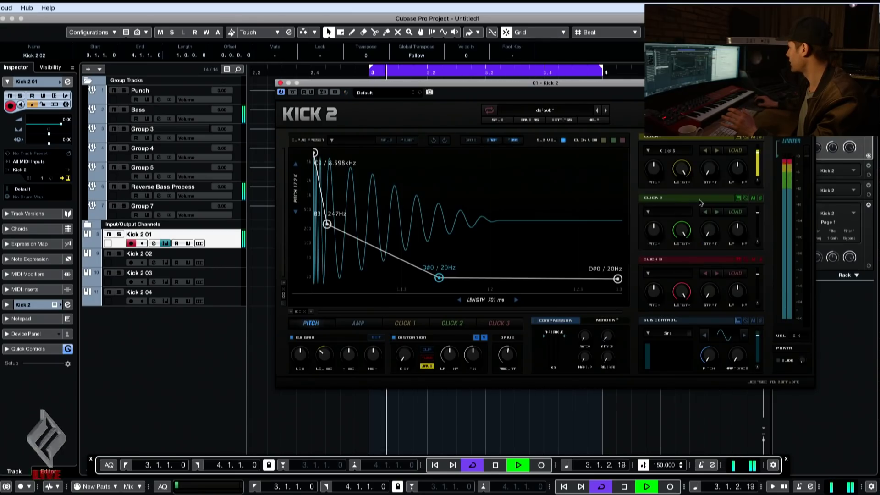
click(706, 151)
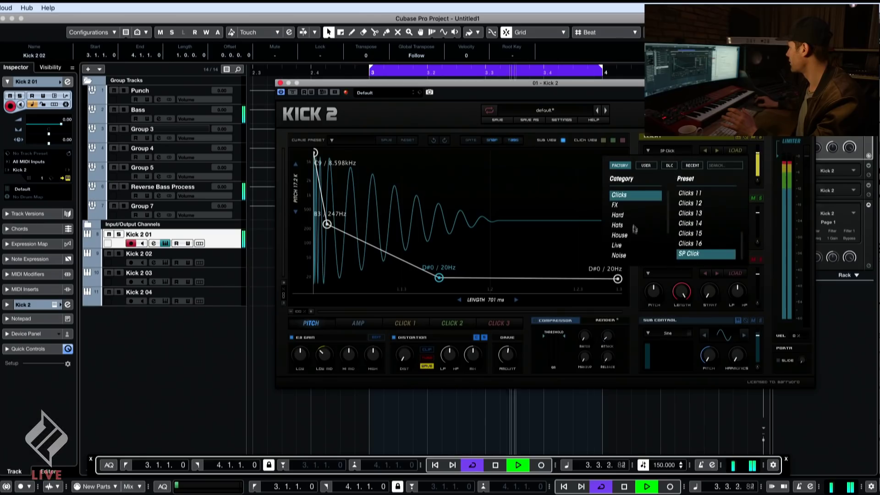
click(618, 214)
click(689, 193)
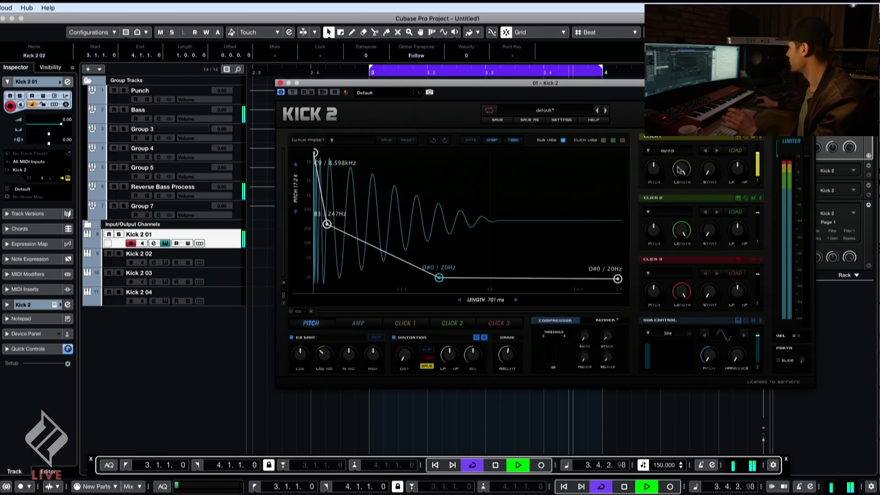
click(718, 151)
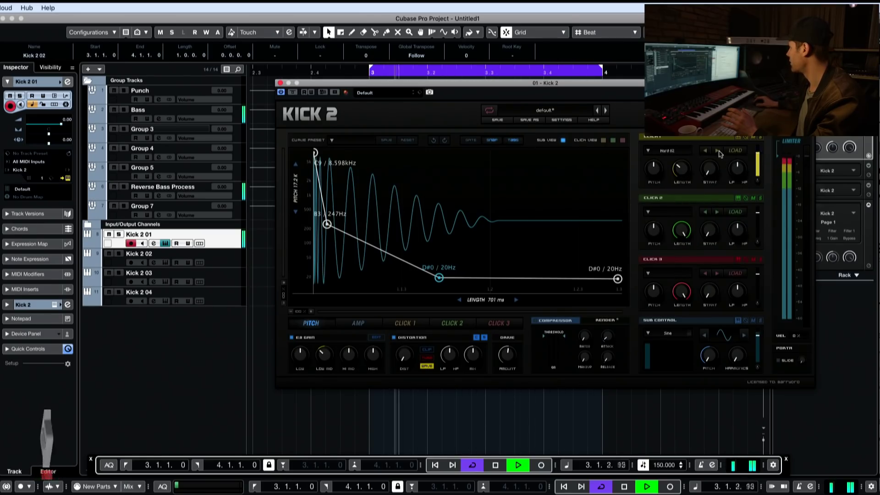
mouse_move(679, 168)
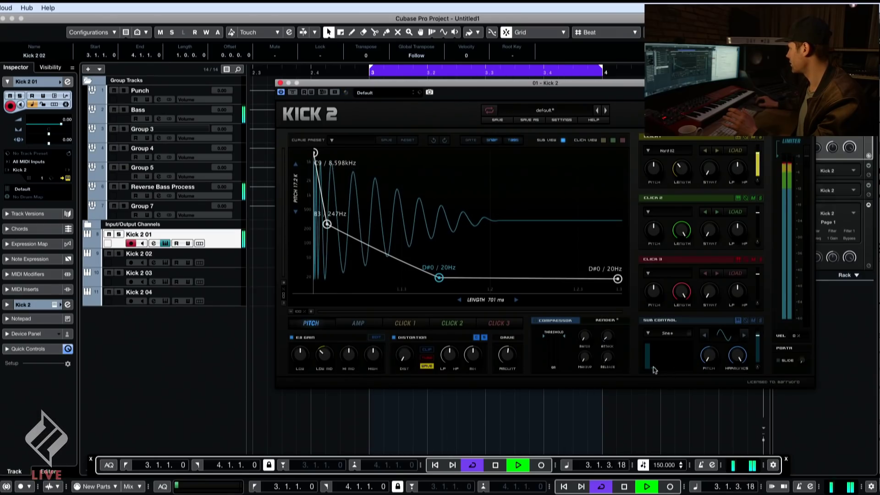
click(280, 83)
key(space)
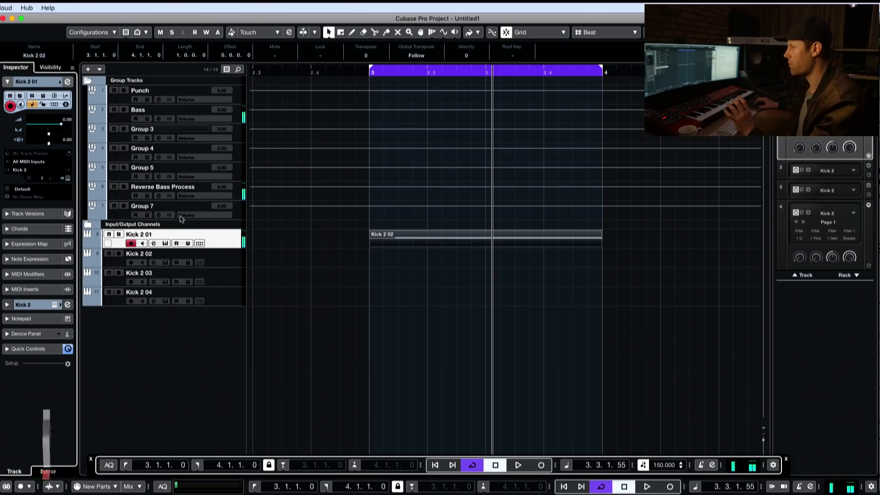
Copy the MIDI part from the Kick 2 01 track to the Kick 2 02 track and open that track's Kick 2 instrument
key(Down)
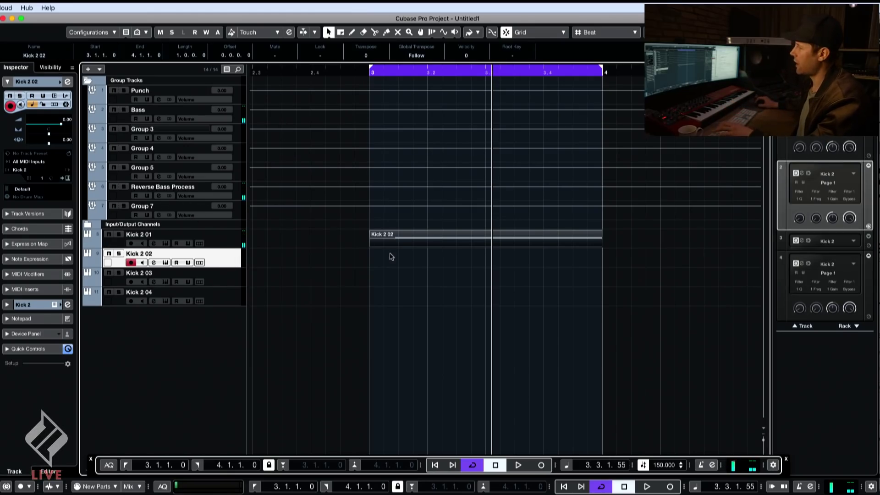
drag(391, 238, 391, 257)
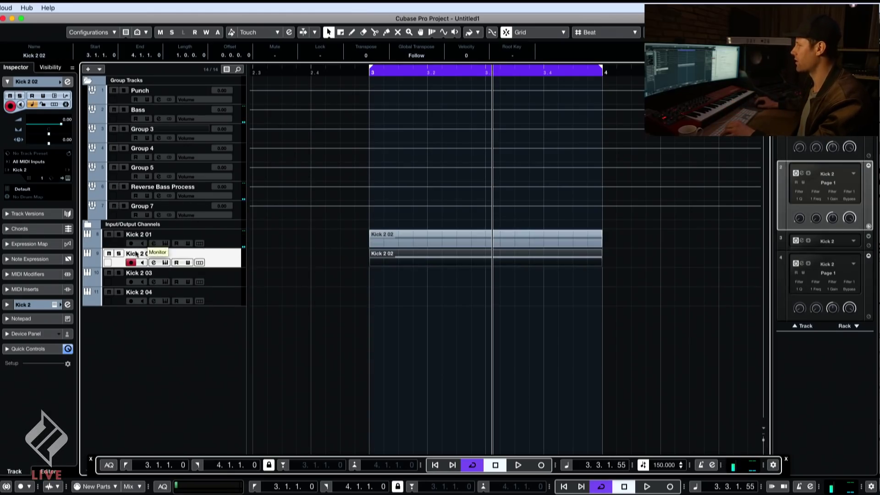
click(54, 305)
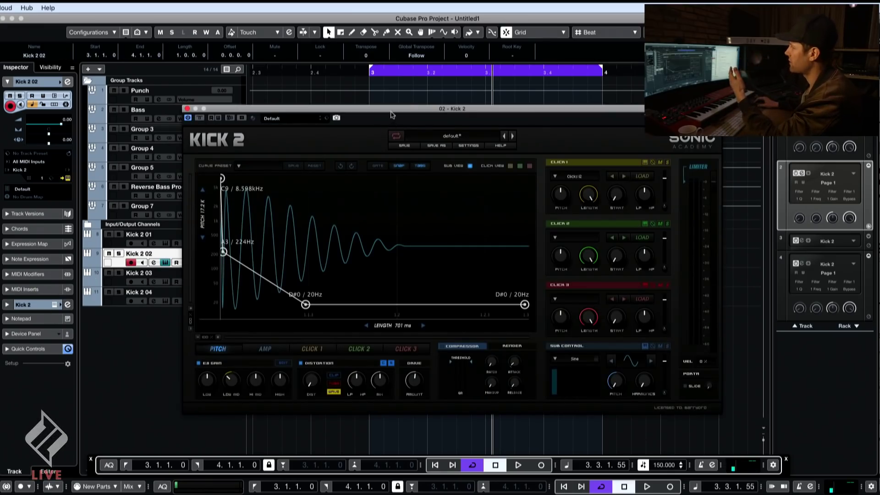
drag(398, 114, 508, 119)
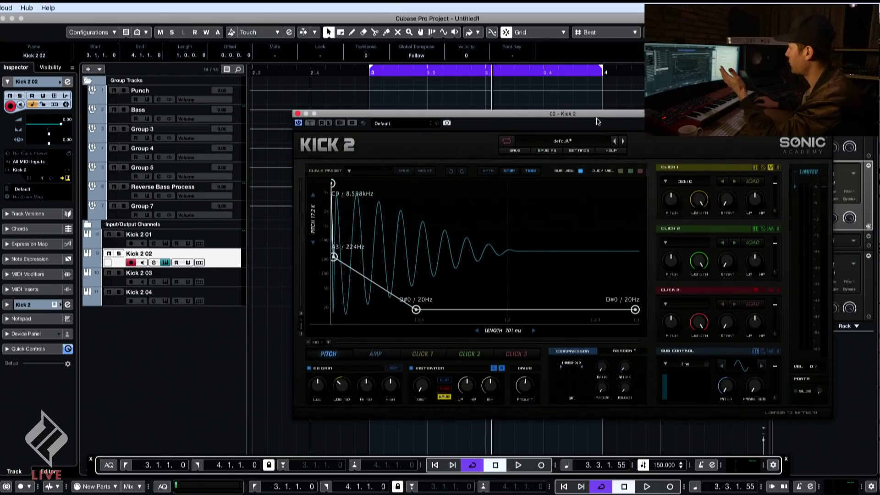
drag(542, 114, 459, 71)
Solo the Kick 2 02 track, audition its loop and try out the sub pitch control
click(119, 253)
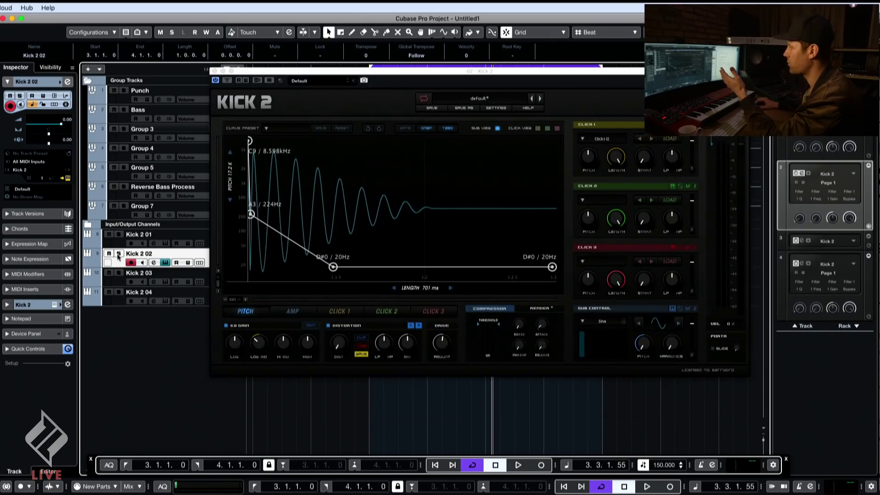
drag(294, 73, 388, 73)
key(space)
key(space)
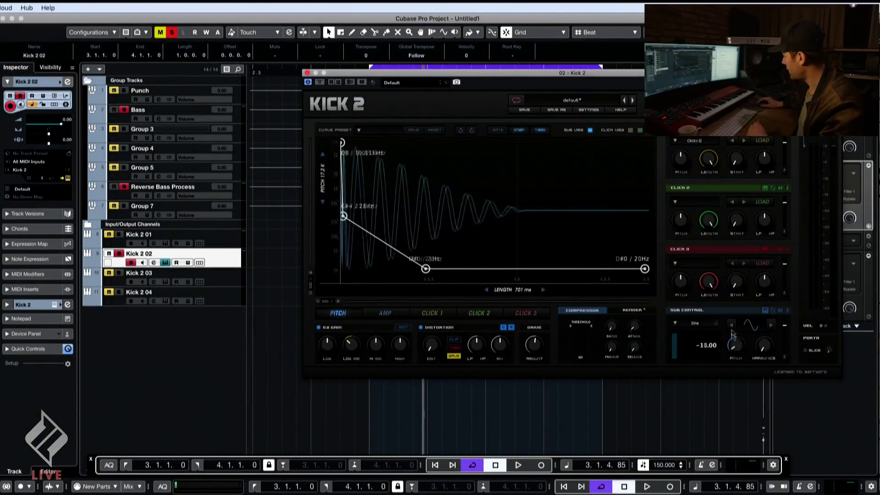
drag(738, 336, 714, 415)
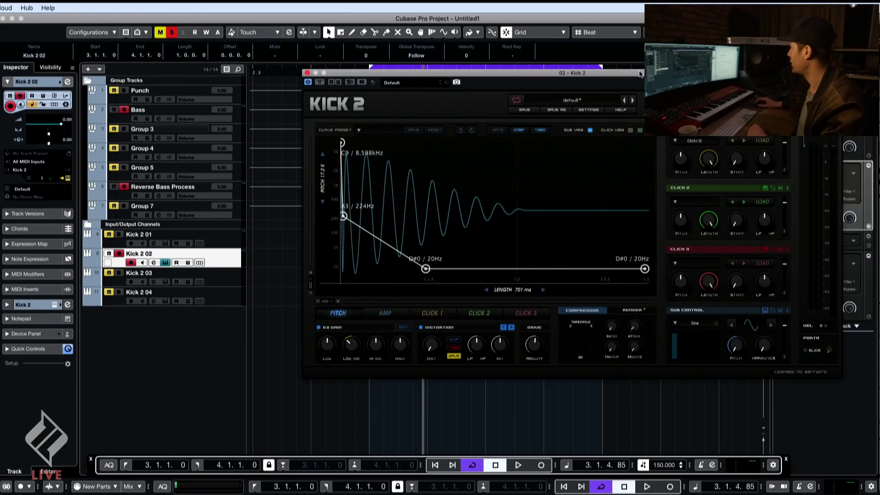
drag(640, 74, 578, 77)
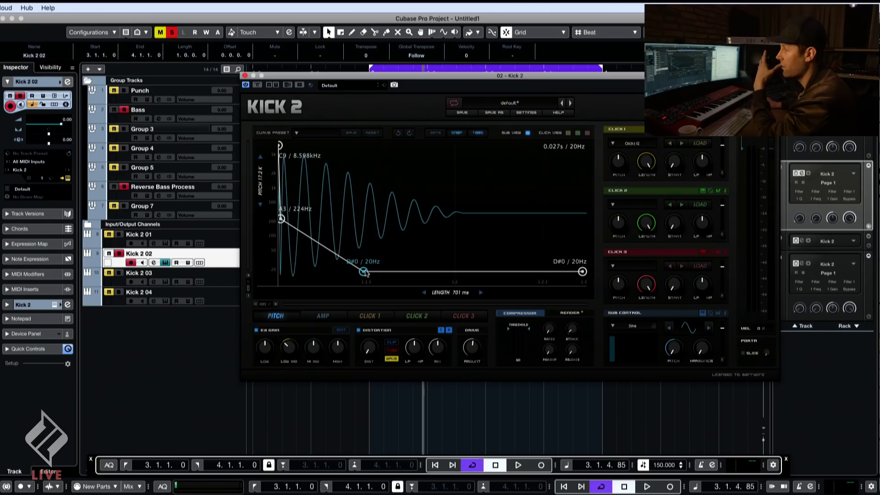
Flatten the Kick 2 02 pitch envelope by removing the second node and setting the remaining three nodes to C1 / 33 Hz
double_click(280, 145)
double_click(281, 219)
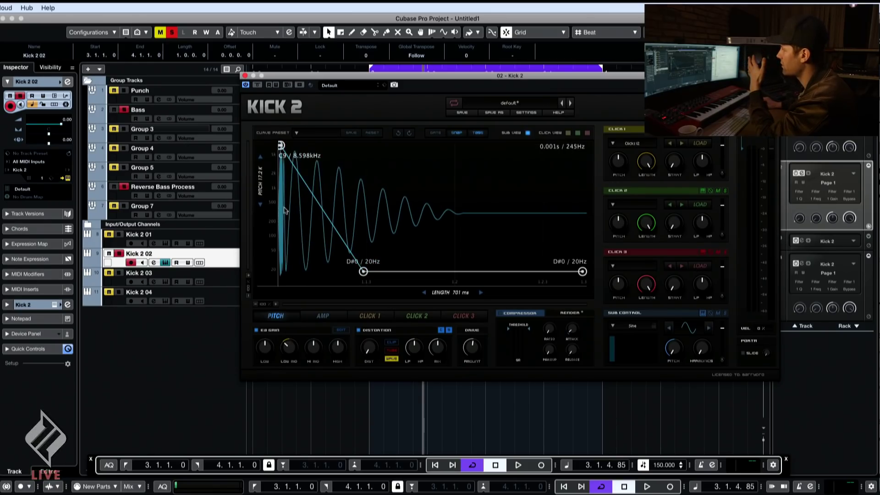
drag(280, 146, 263, 276)
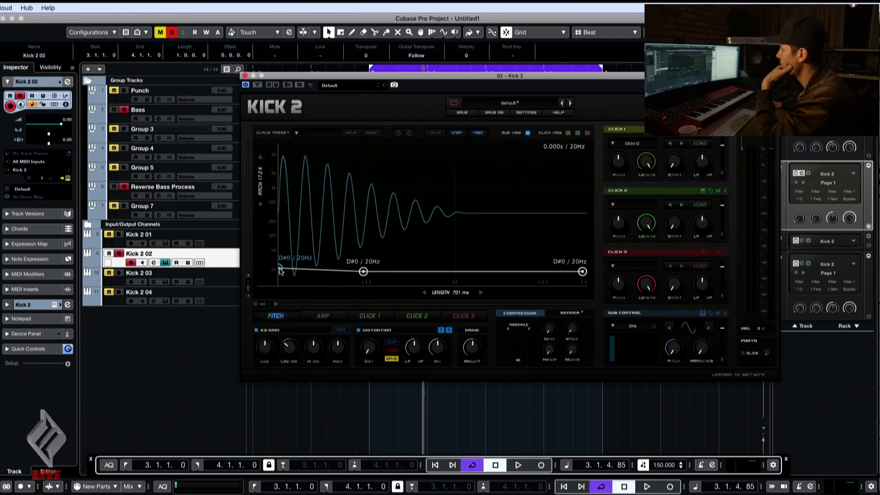
drag(281, 274, 280, 280)
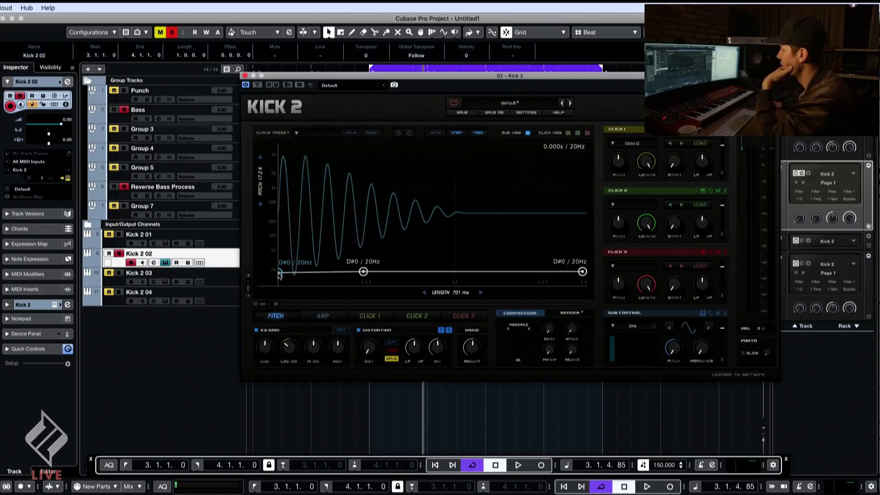
drag(280, 274, 274, 259)
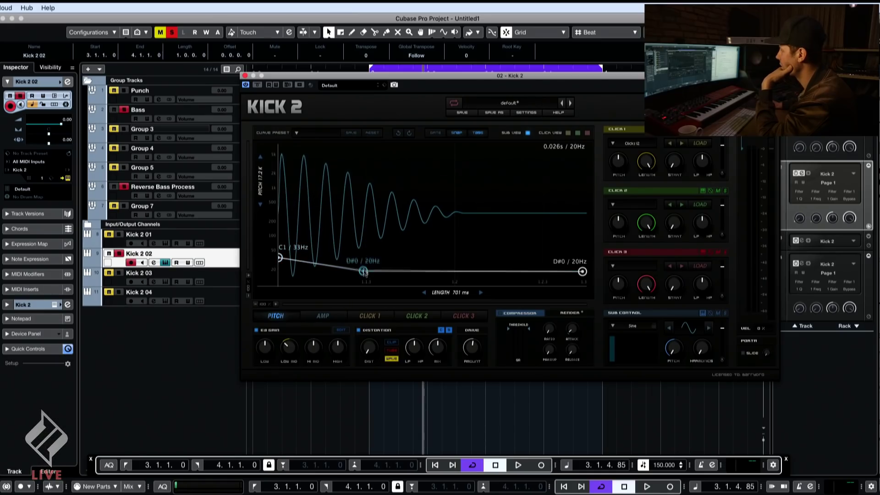
drag(363, 271, 363, 257)
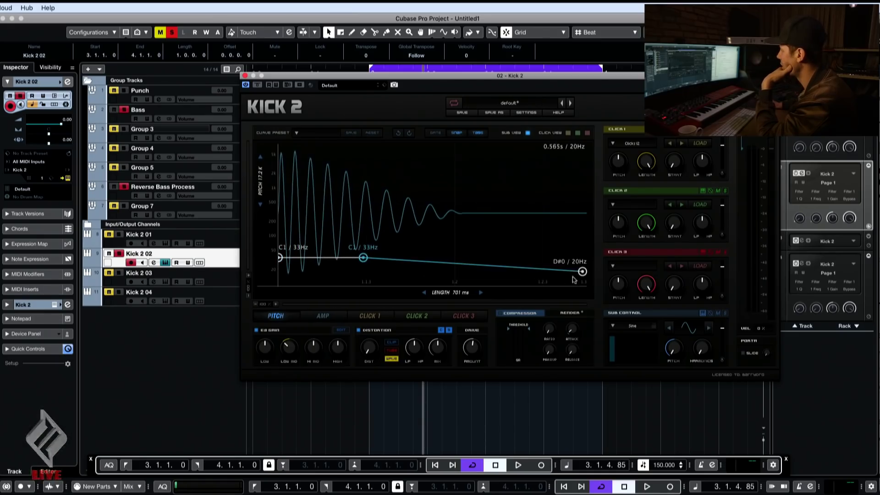
drag(582, 271, 582, 258)
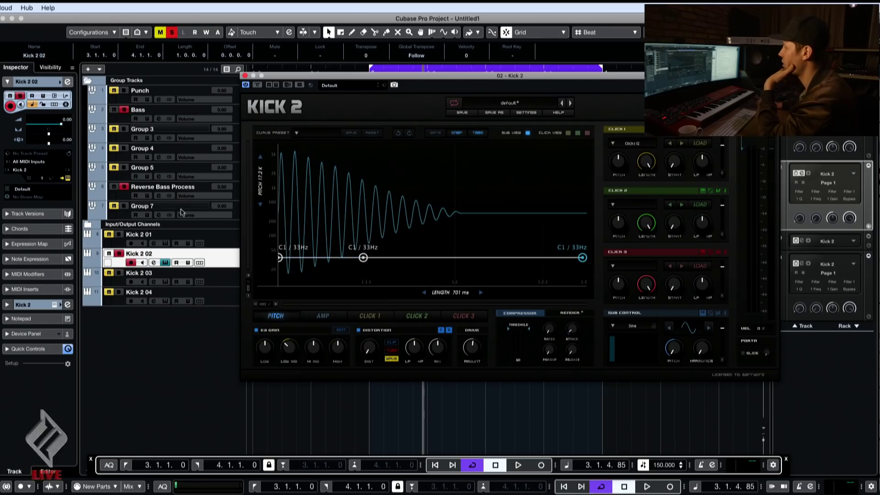
Solo the Kick 2 01 track and, in its pitch envelope, raise the third node to C1 / 33 Hz and lift the end node
click(120, 235)
click(119, 235)
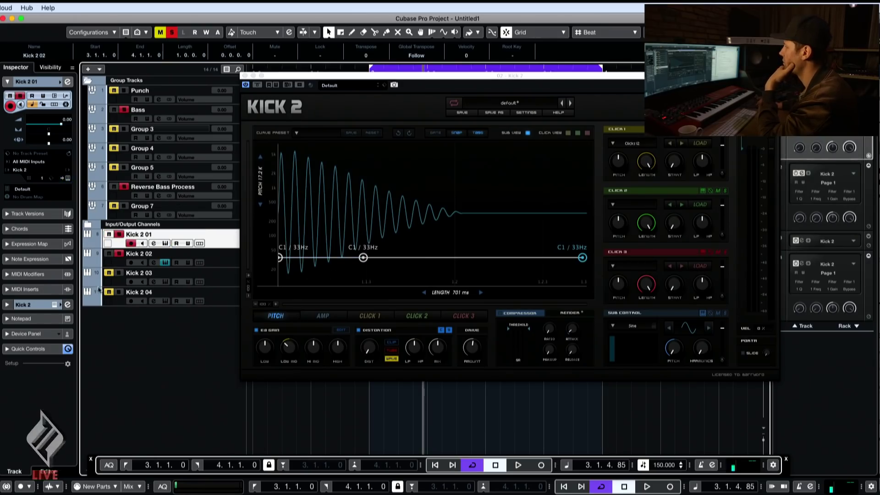
click(53, 305)
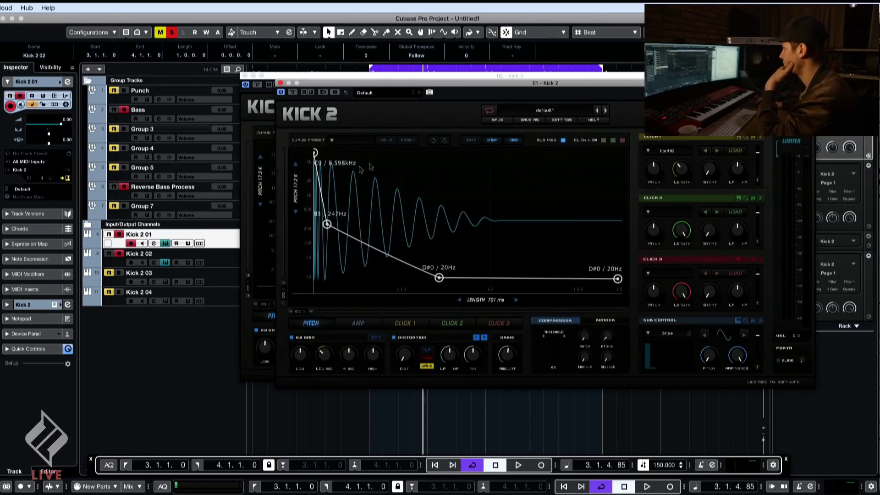
drag(439, 279, 438, 264)
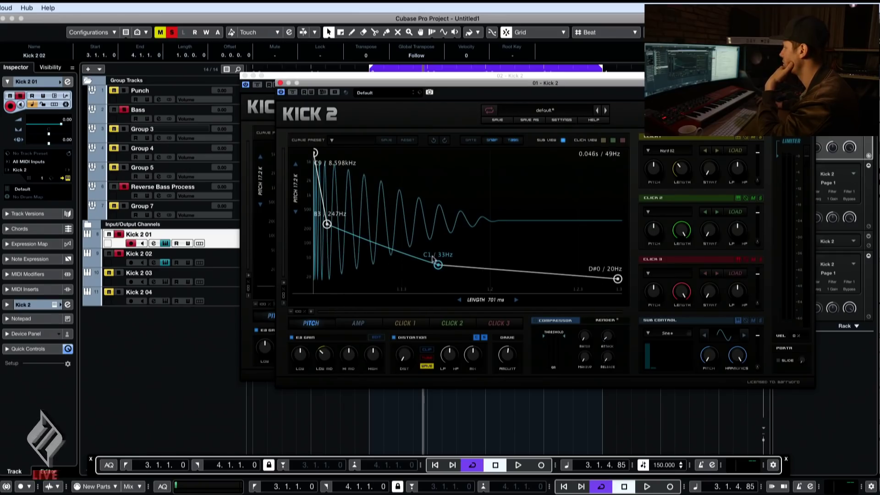
drag(618, 278, 624, 267)
click(280, 82)
click(244, 75)
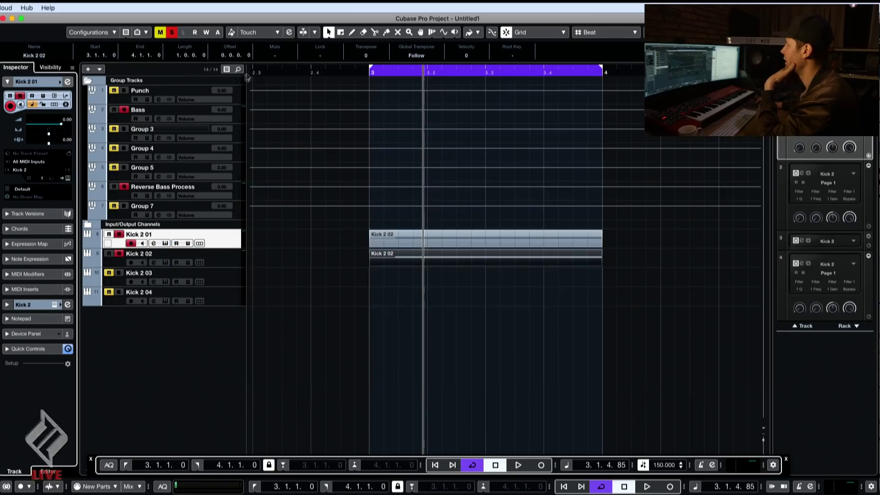
With only Kick 2 01 soloed, transpose all notes of its MIDI part down one octave to F#1 during playback
double_click(440, 256)
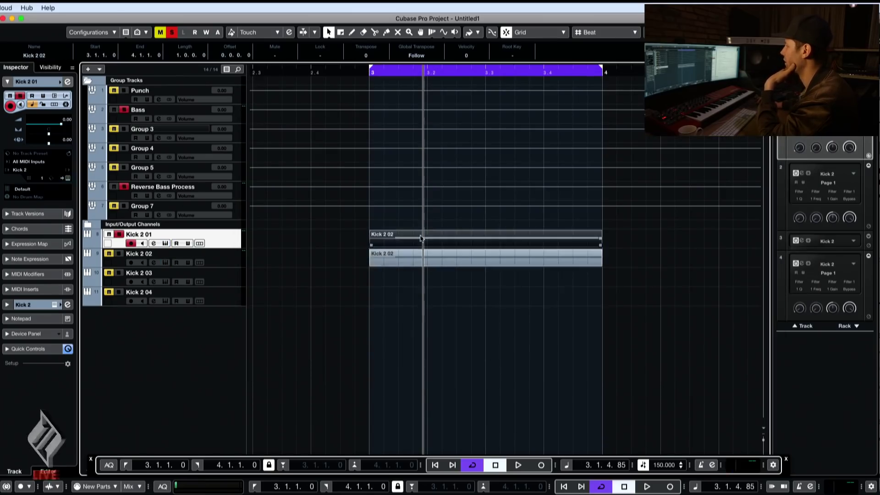
key(space)
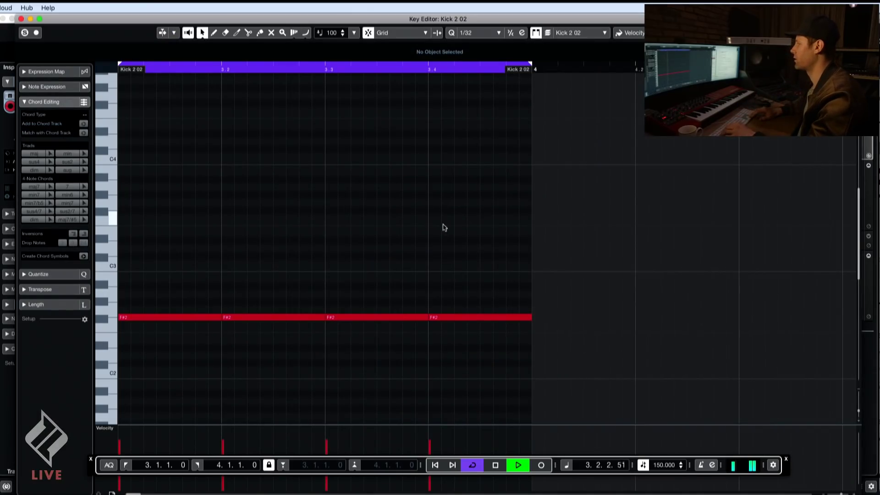
key(super+a)
key(shift+Down)
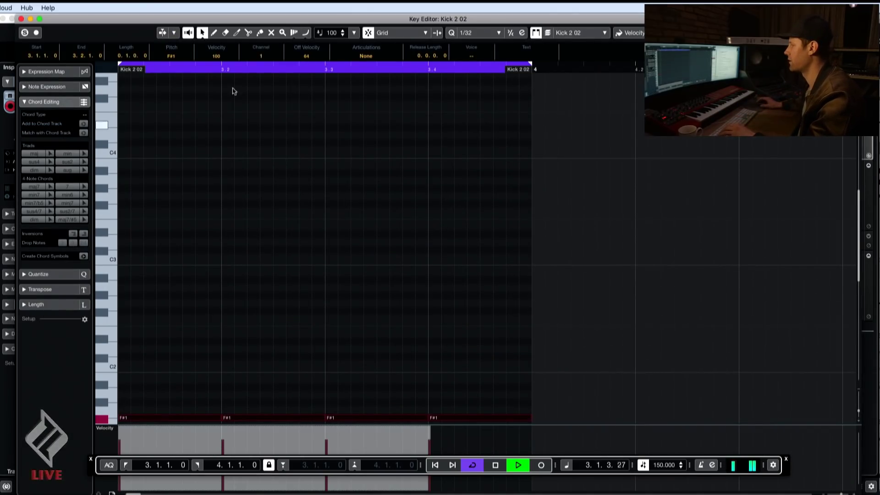
key(space)
key(Escape)
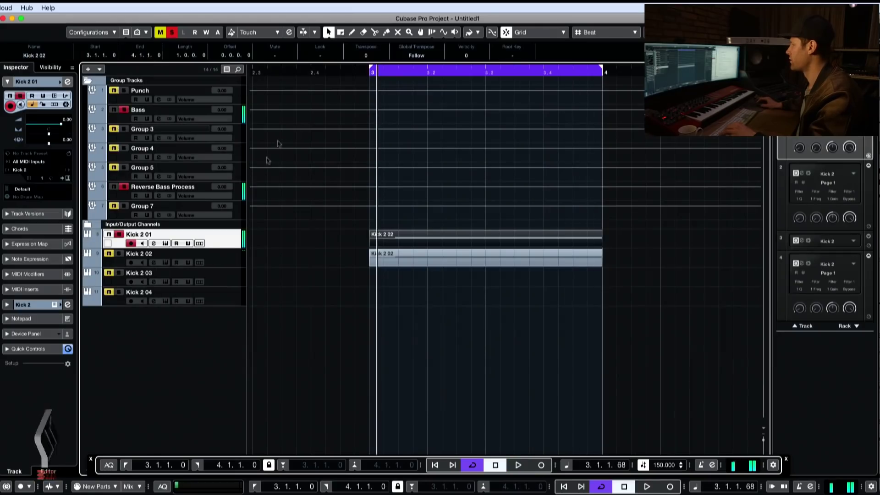
Solo the Kick 2 02 track, audition its loop and open its Kick 2 instrument clear of the MIDI parts
click(146, 251)
key(s)
key(space)
click(411, 261)
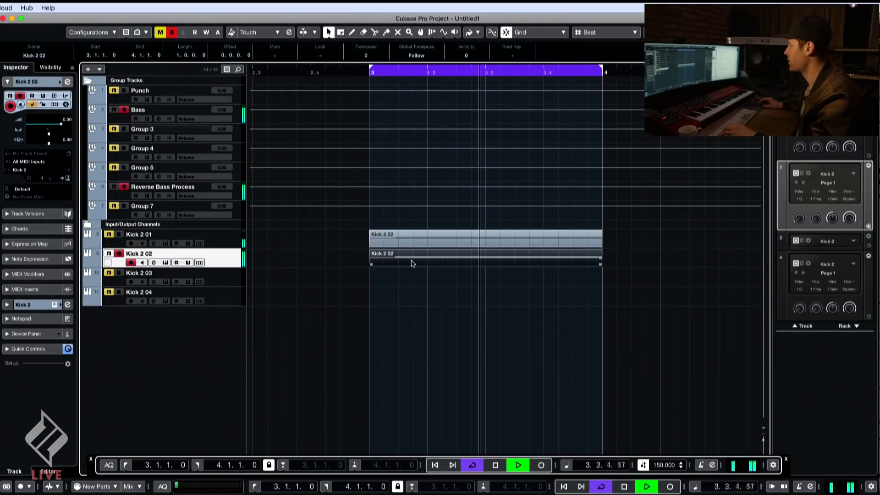
click(411, 269)
key(space)
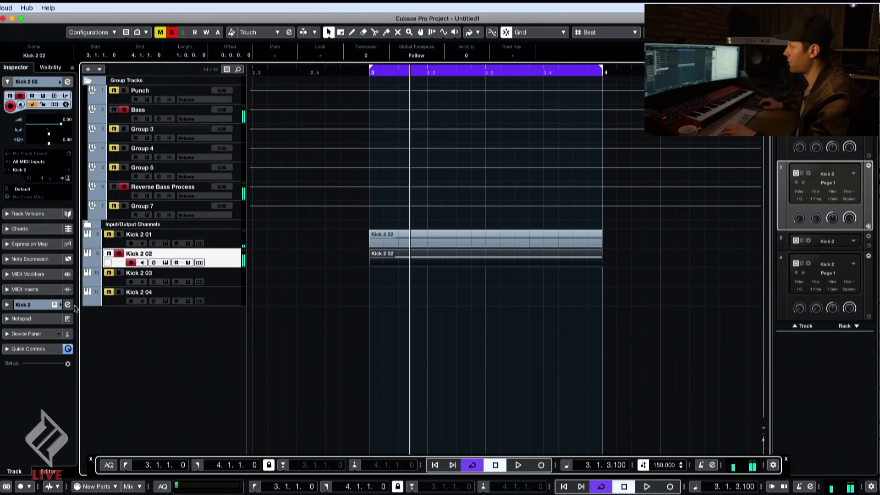
click(67, 304)
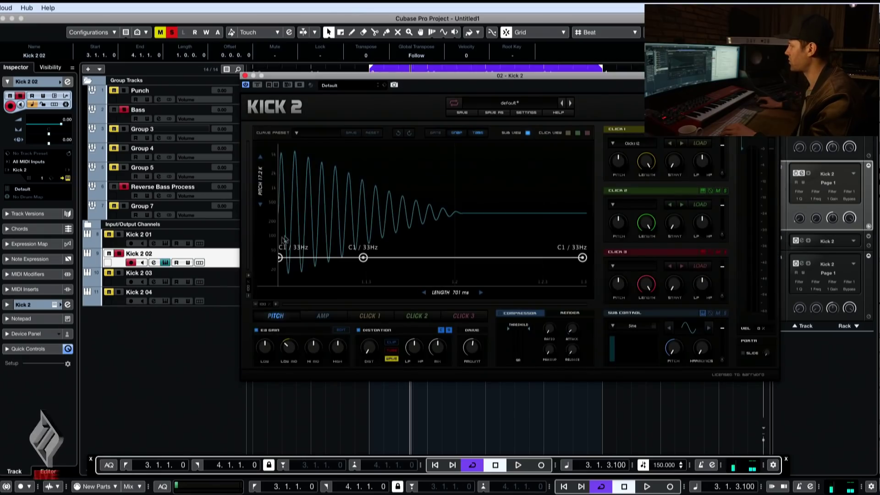
drag(341, 76, 658, 84)
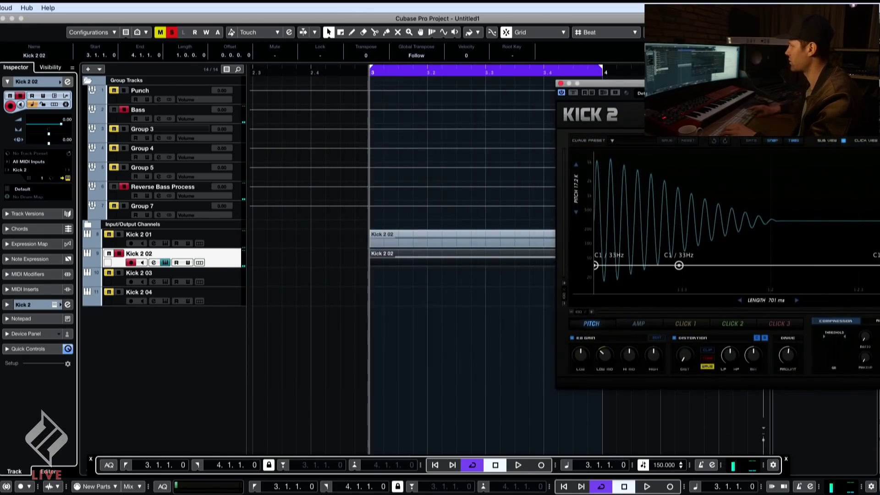
Transpose all notes of the Kick 2 02 track's MIDI part down one octave to F#1 and play the loop
key(space)
key(space)
double_click(406, 256)
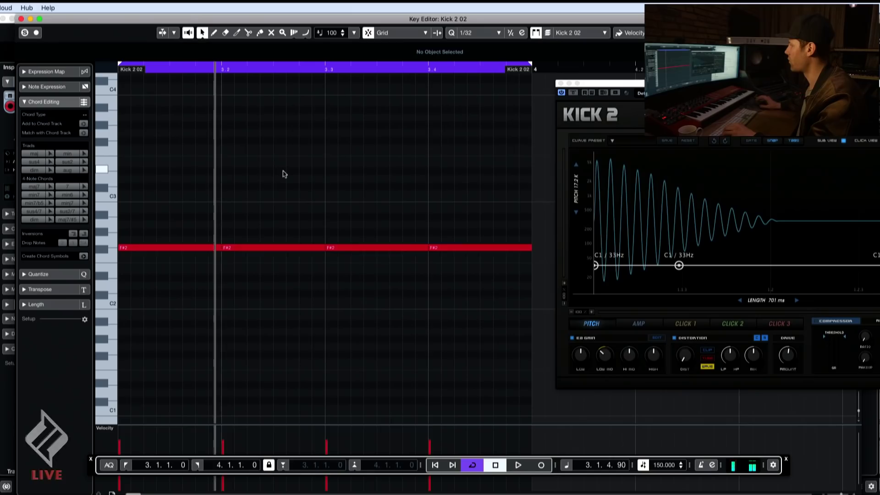
key(super+a)
key(shift+Down)
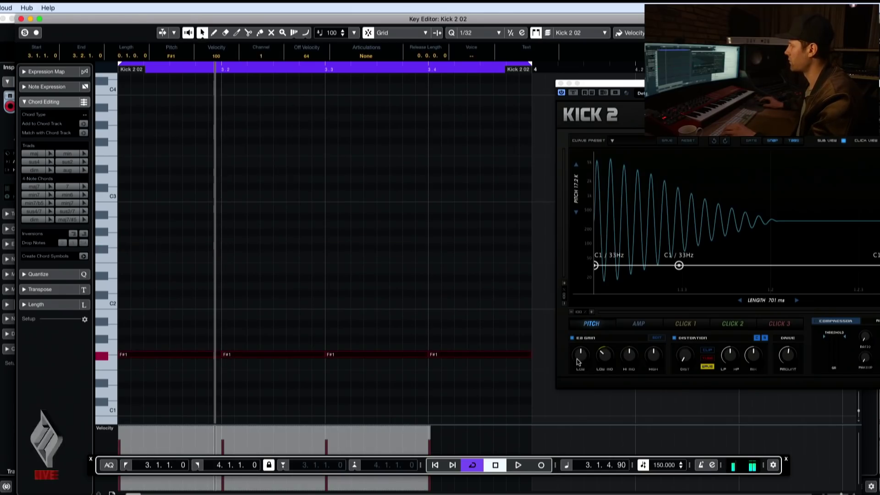
click(21, 18)
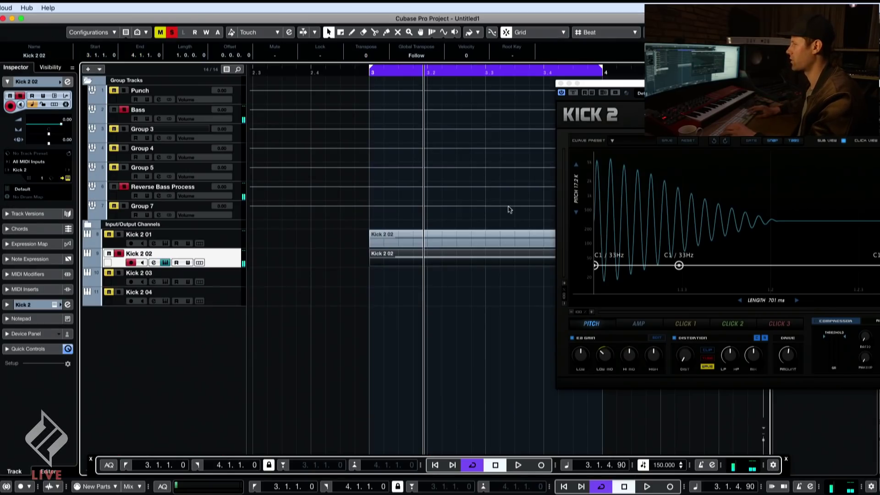
key(space)
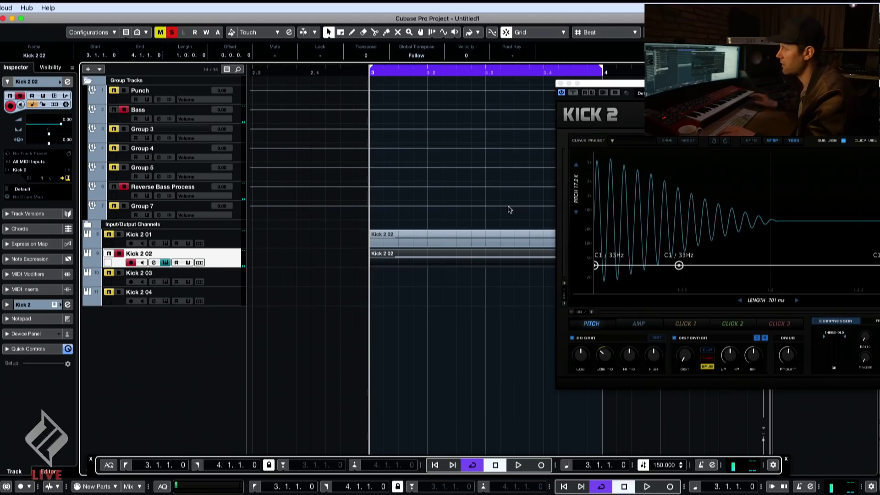
key(space)
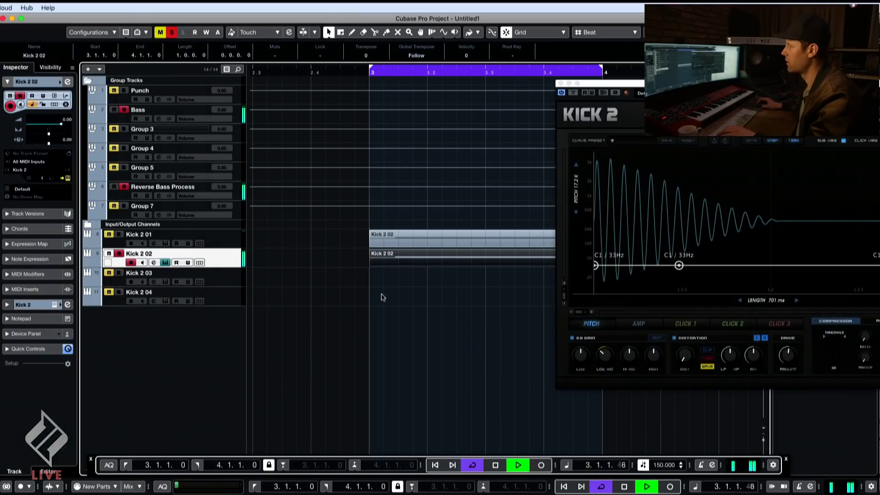
click(381, 298)
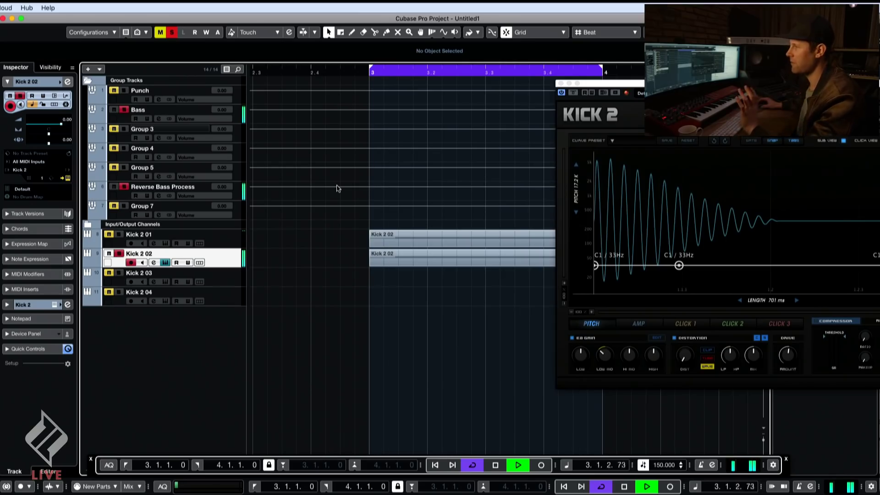
In the Kick 2 02 amp envelope, raise the start node and the 0.88 node to 1.00, and add harmonics to the sub's sine wave
click(638, 324)
drag(595, 289, 596, 153)
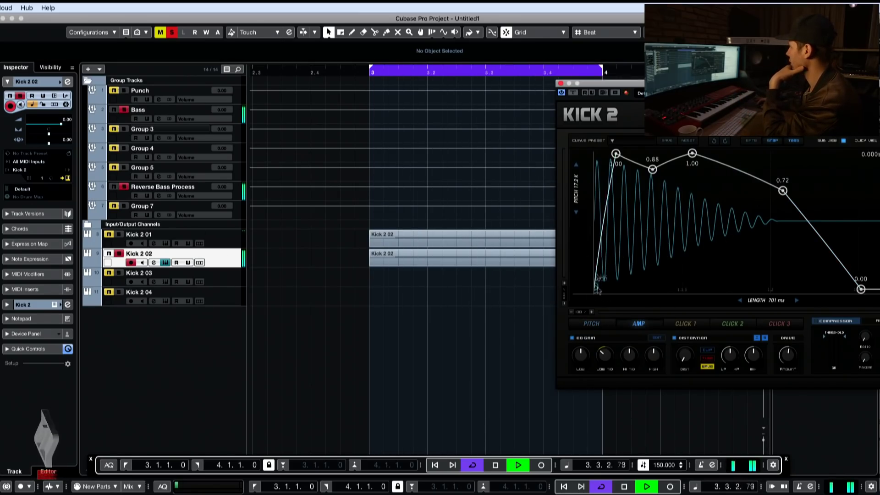
double_click(605, 83)
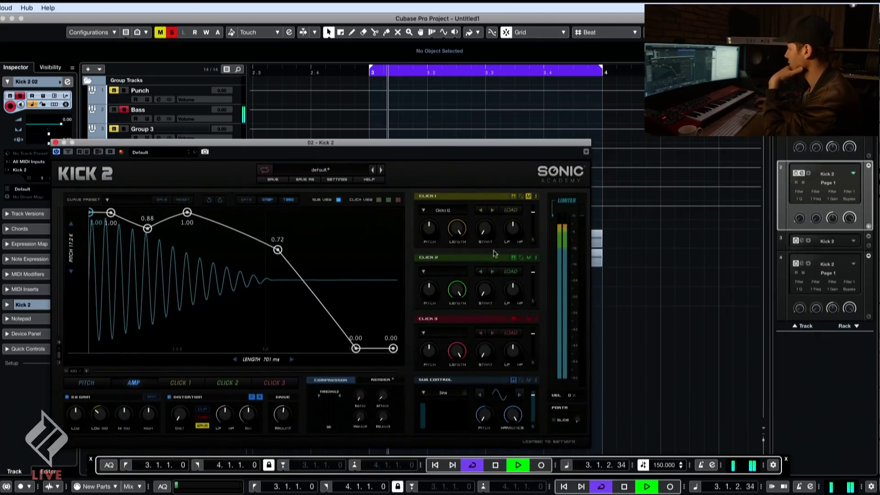
drag(430, 421, 436, 396)
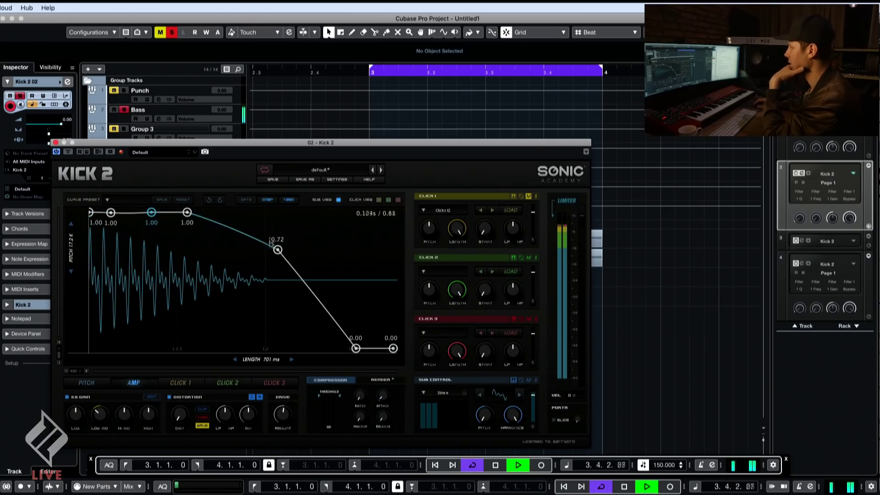
Raise the 0.72 amp node to 1.00 and extend it to just before the first zero node, moving that zero node slightly later
drag(277, 248, 340, 212)
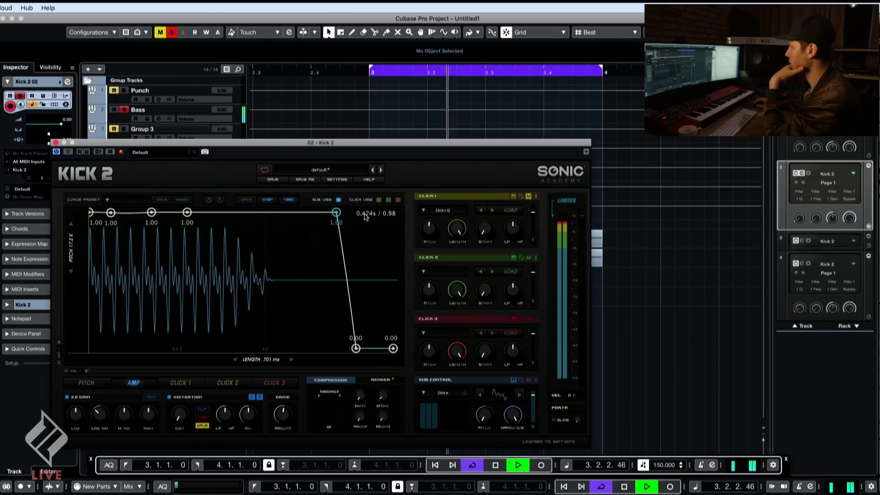
mouse_move(346, 215)
mouse_down()
mouse_move(339, 211)
mouse_move(352, 213)
mouse_up()
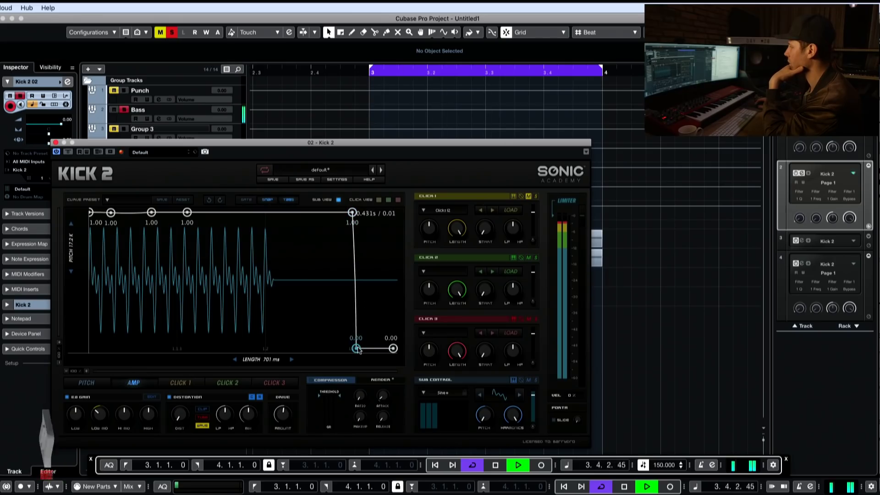
drag(355, 348, 359, 349)
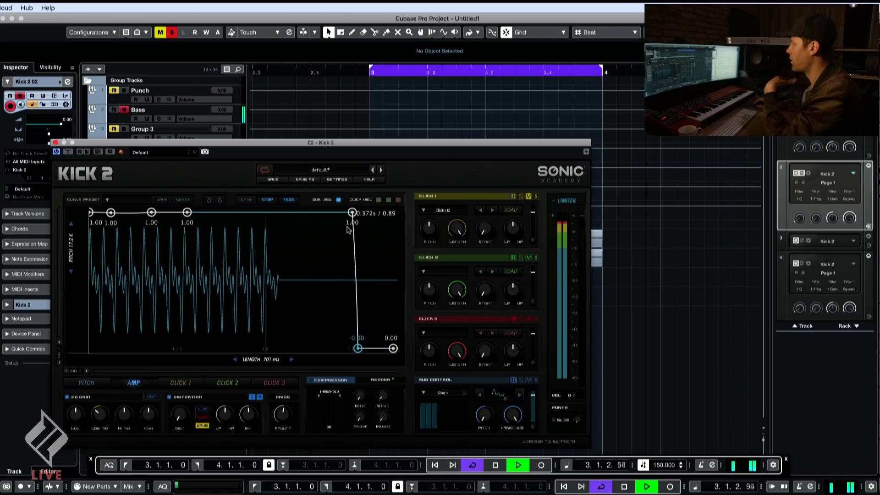
key(space)
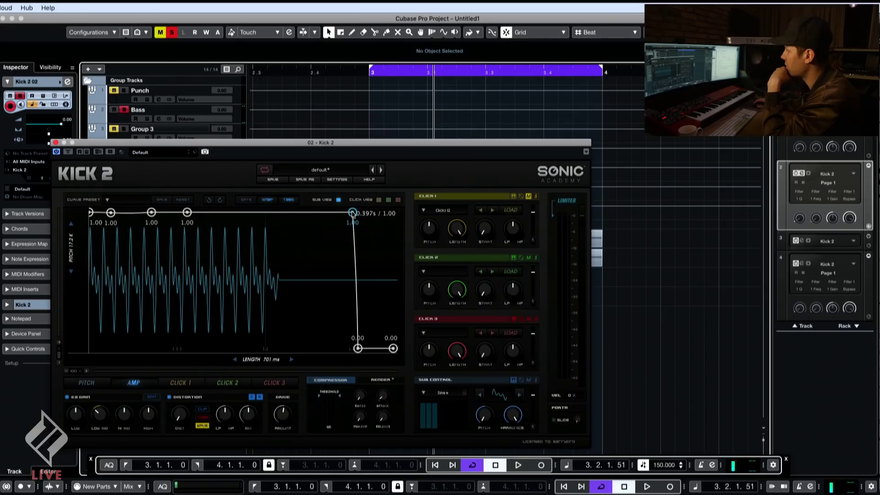
Set the first zero amp node at about 0.4 s, shift the last full-level node slightly earlier for a short fade, and restart the loop
drag(362, 352, 360, 352)
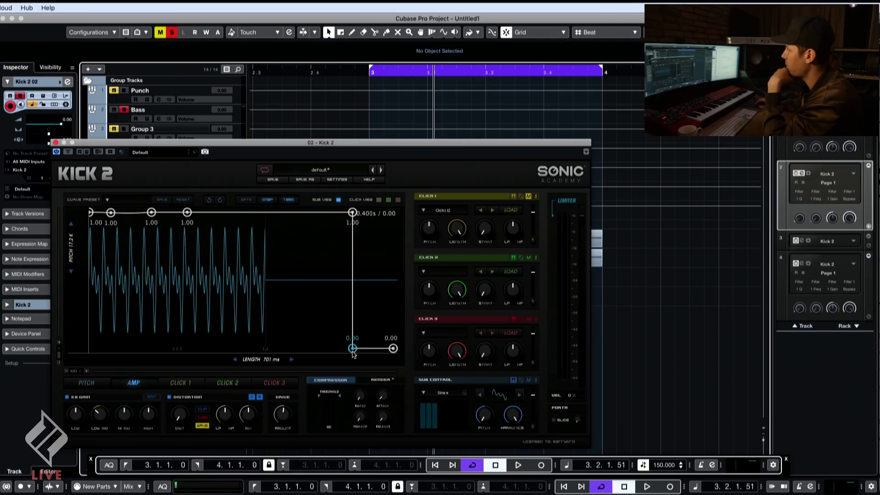
drag(352, 355, 353, 355)
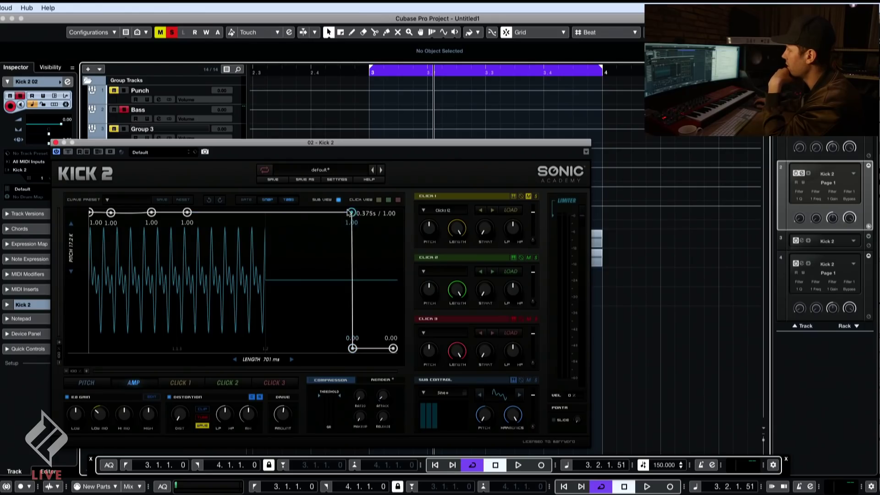
drag(349, 274, 355, 222)
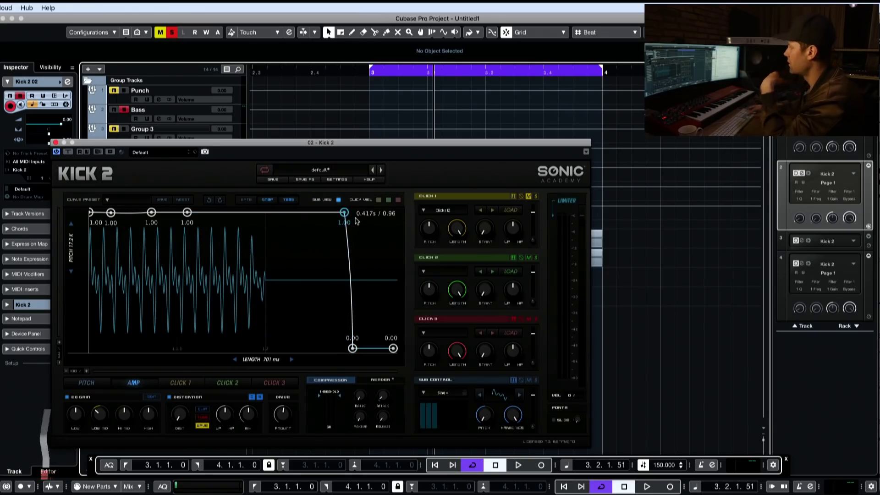
key(KP_1)
key(space)
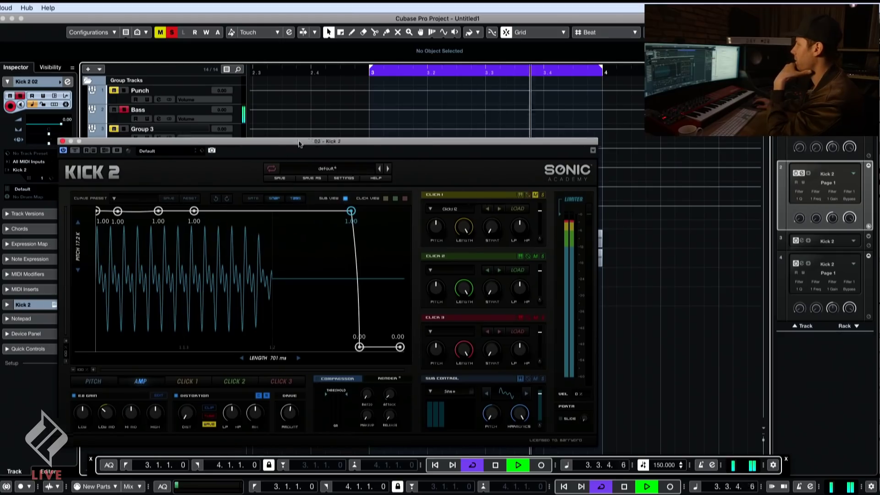
Check the pitch envelope, shift the second amp envelope node slightly later at level 1.00, and close the instrument
drag(275, 142, 434, 113)
click(245, 353)
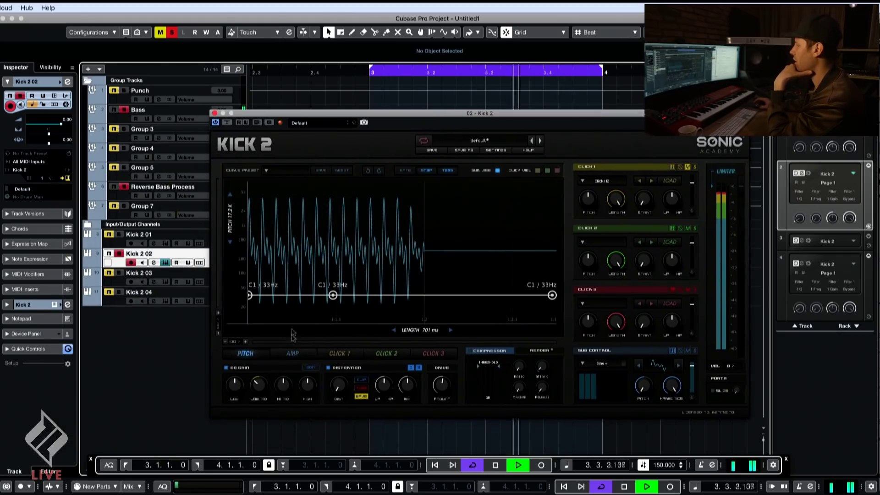
click(286, 352)
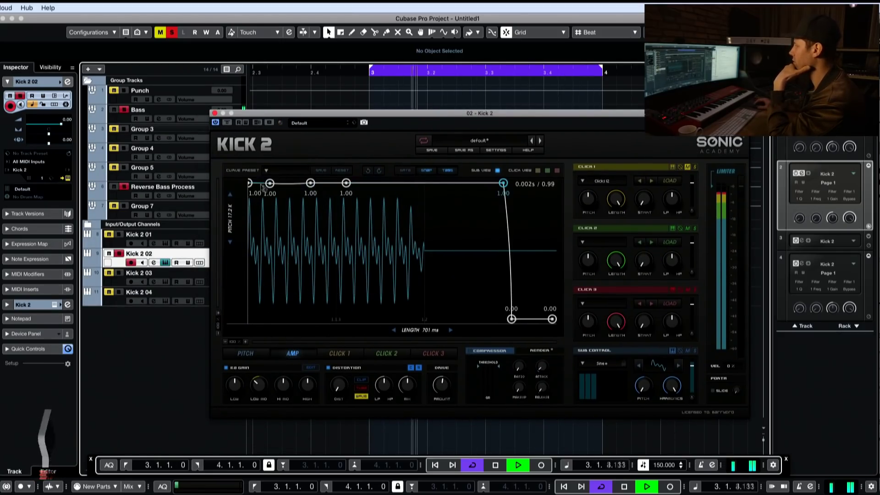
drag(269, 183, 276, 183)
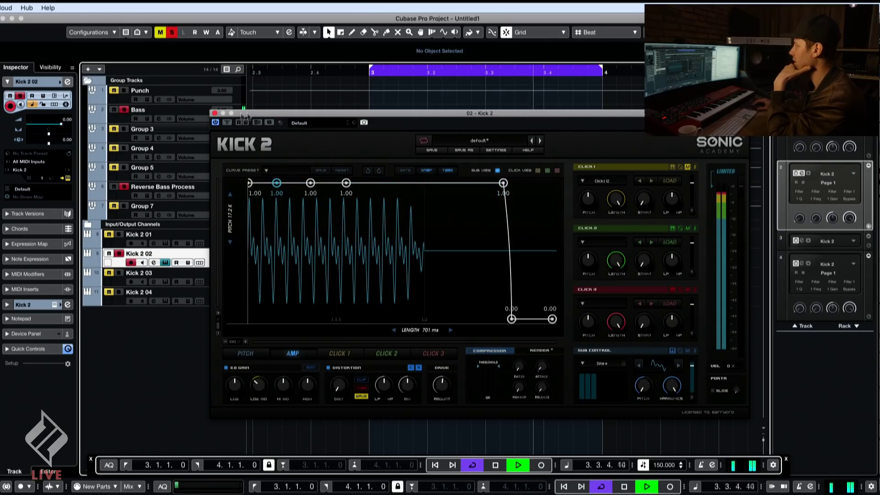
click(214, 113)
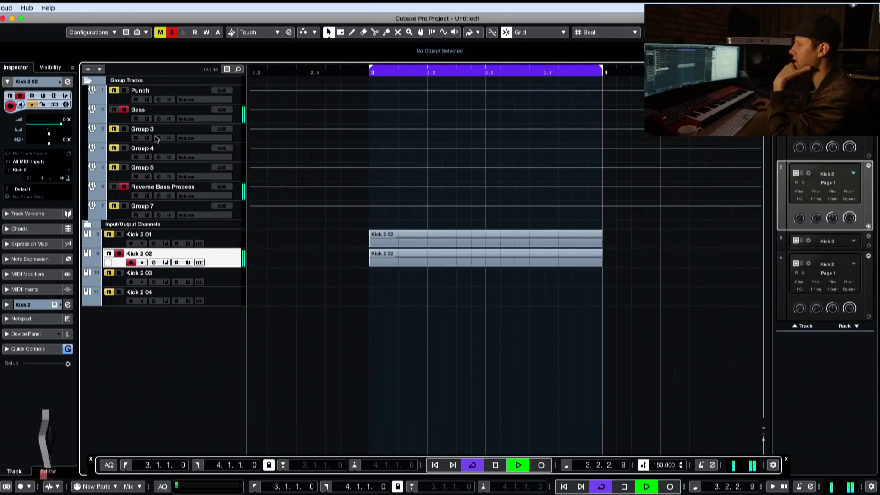
Expand the audio inserts of the Kick 2 02 track and rename the track Kick 2 Bass
click(28, 304)
click(153, 110)
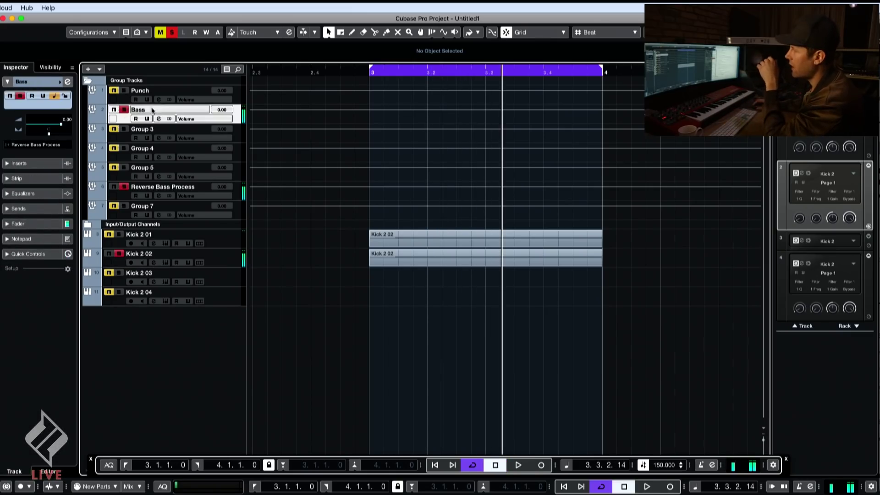
click(158, 257)
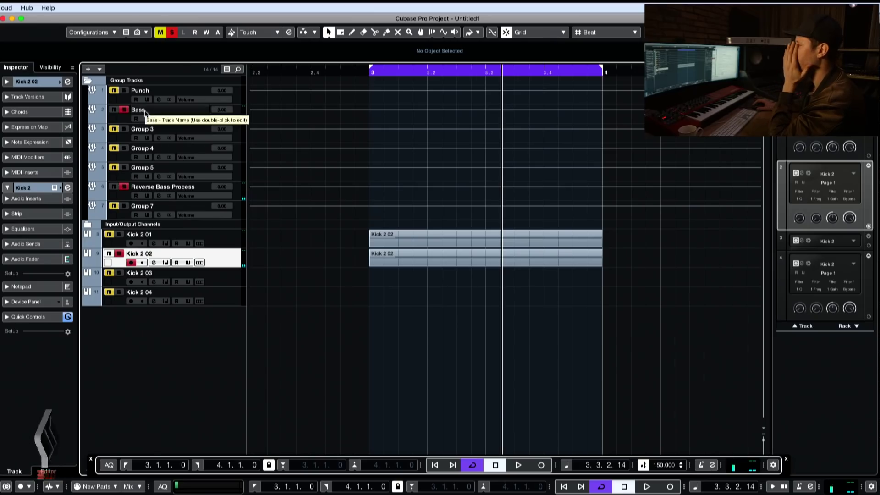
click(169, 244)
click(170, 257)
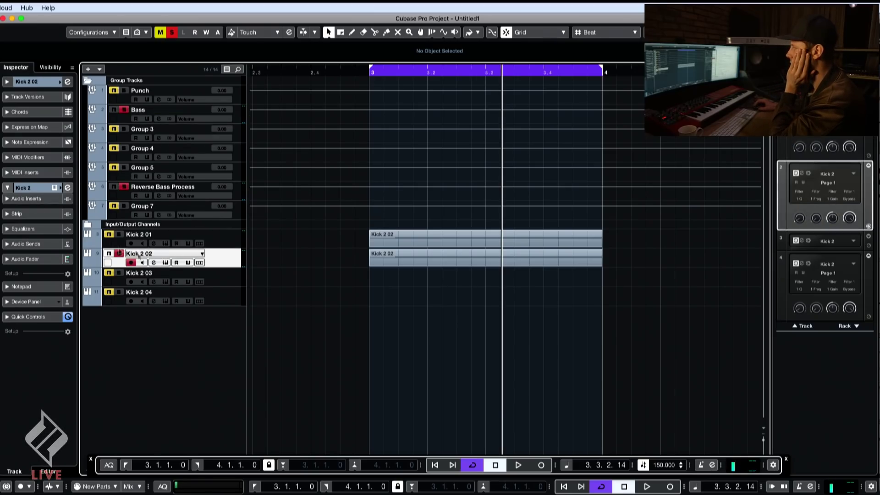
click(26, 199)
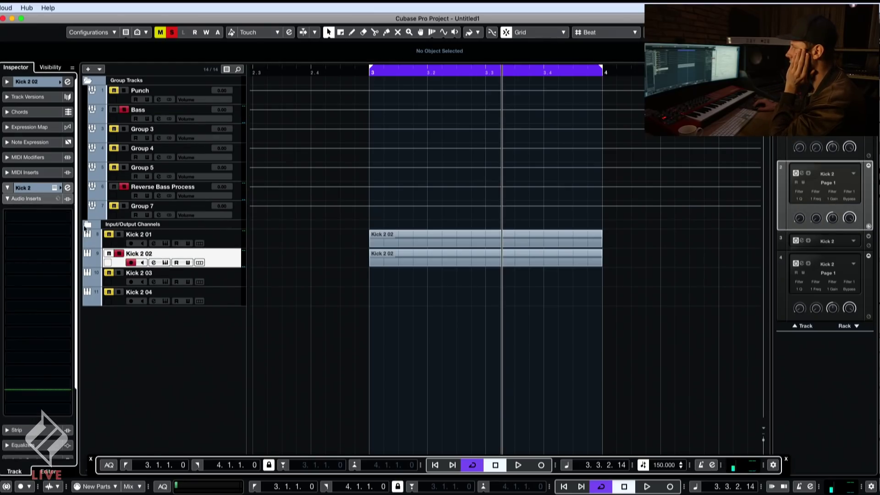
double_click(151, 255)
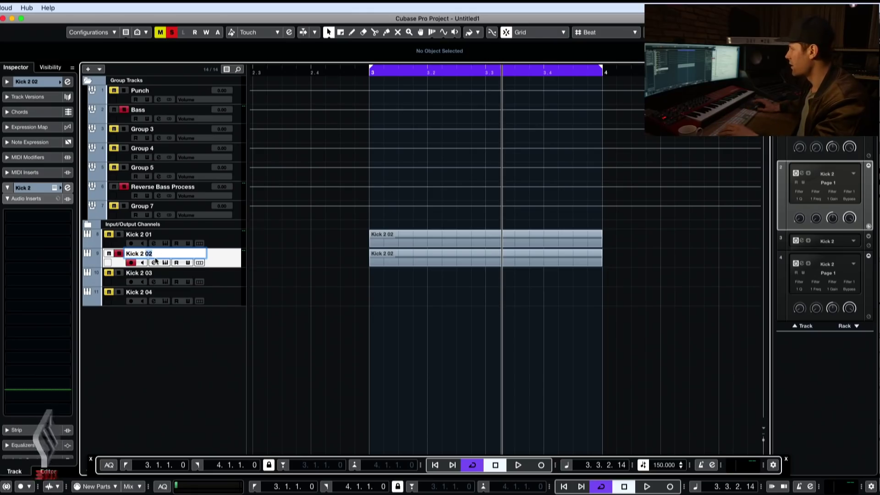
text(Bass)
key(Return)
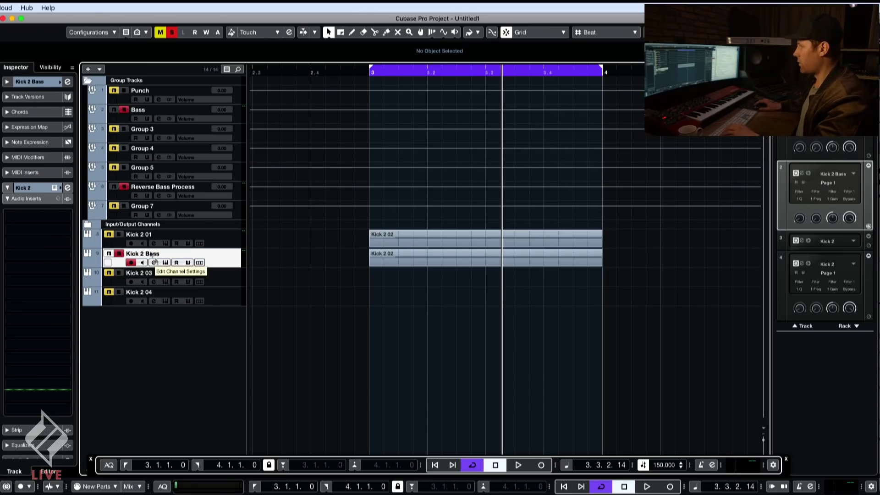
Search for "volume", add VolumeShaper4 as an insert on the Kick 2 Bass track and move it to insert slot 9
click(71, 214)
text(vo)
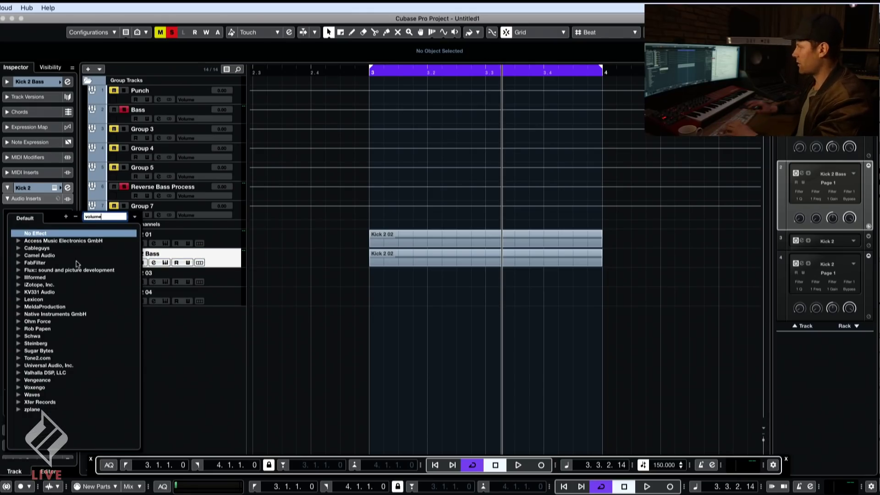
text(lume)
click(55, 242)
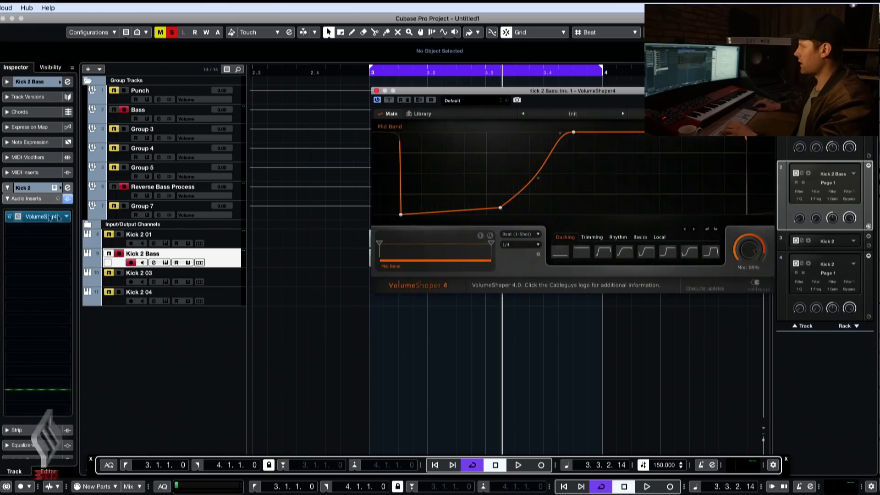
drag(41, 216, 57, 317)
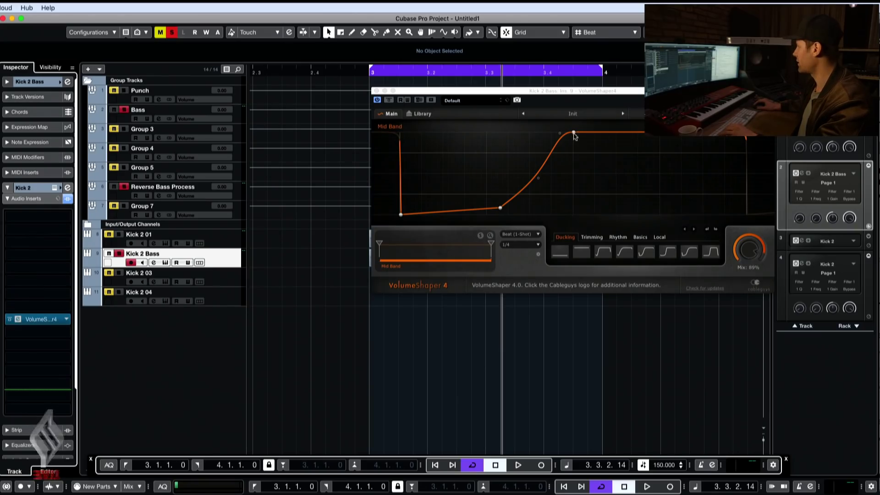
In VolumeShaper, move the full-level node later, smooth the rise leading to it, lower the duck's end node slightly, and set Mix to 100%
drag(574, 133, 627, 132)
drag(620, 91, 500, 126)
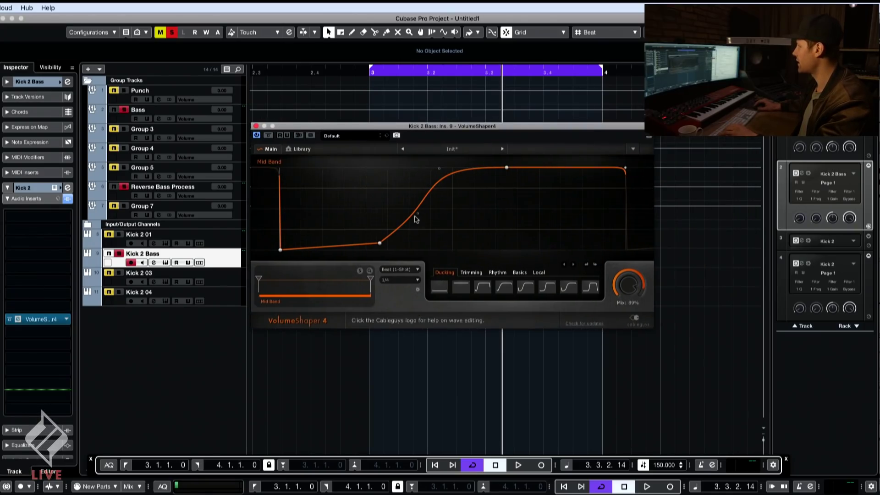
mouse_move(415, 219)
mouse_down()
mouse_move(419, 232)
mouse_move(430, 223)
mouse_up()
drag(440, 173, 449, 171)
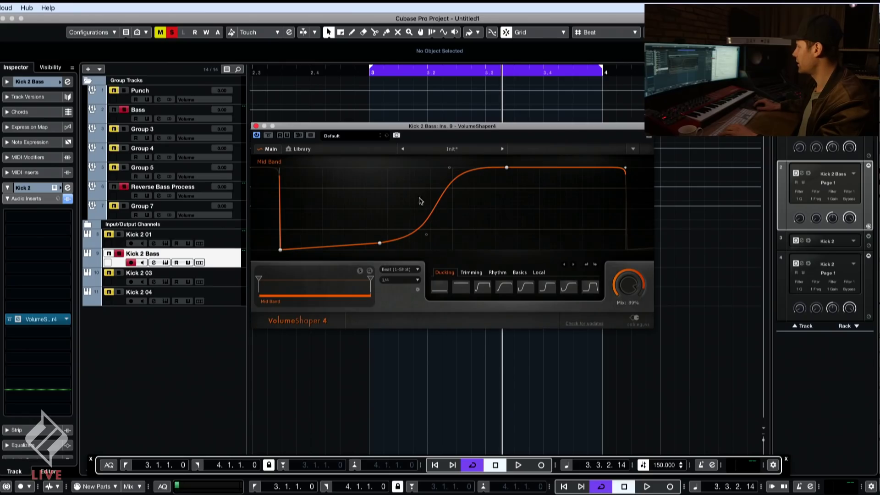
drag(384, 242, 388, 247)
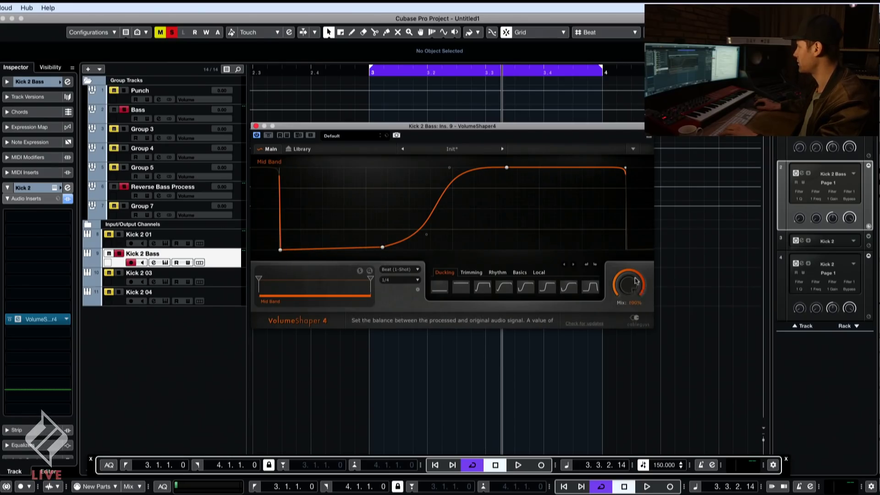
drag(383, 249, 383, 246)
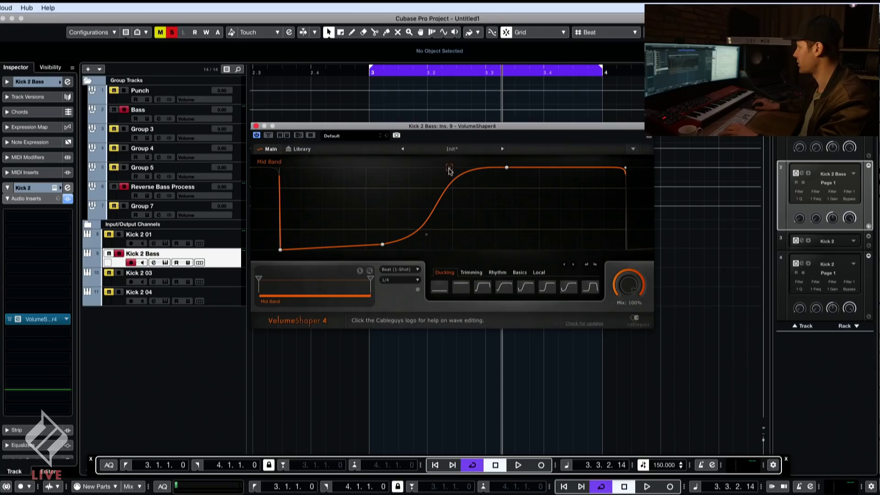
Lower the rise's upper curve point to about 0.91 and steepen the section before it with a curve handle at about 0.39
drag(450, 169, 454, 177)
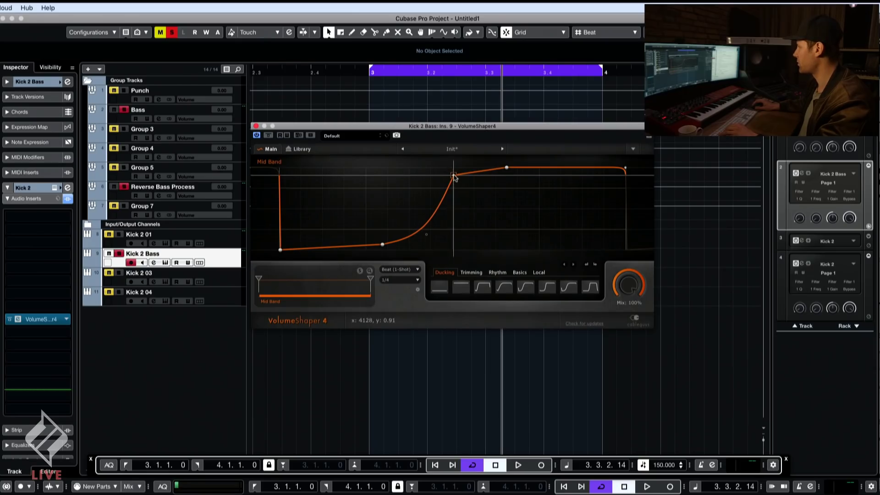
drag(428, 236, 453, 218)
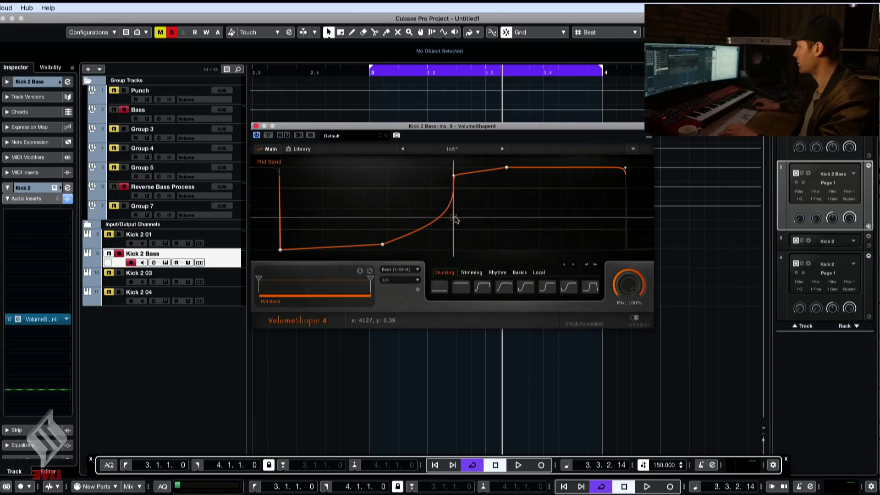
drag(454, 177, 454, 176)
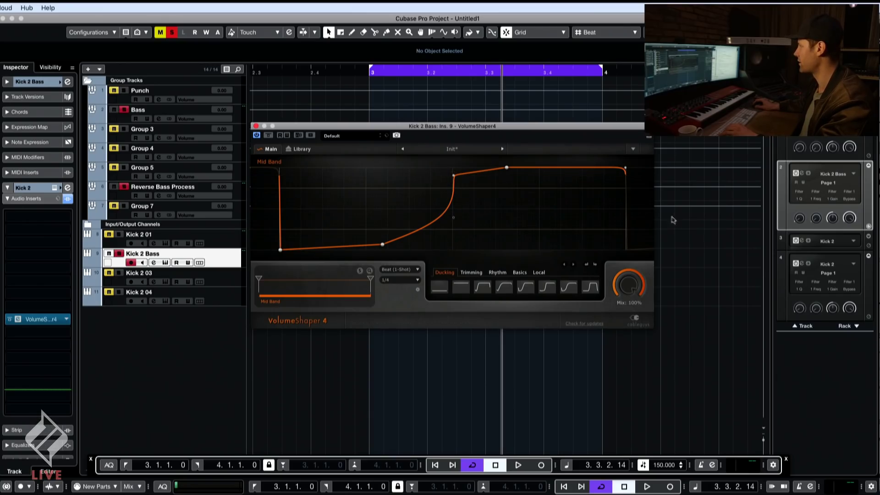
Add one MIDI track named VShaper and place it above the Kick 2 01 track
drag(436, 134, 623, 138)
right_click(177, 236)
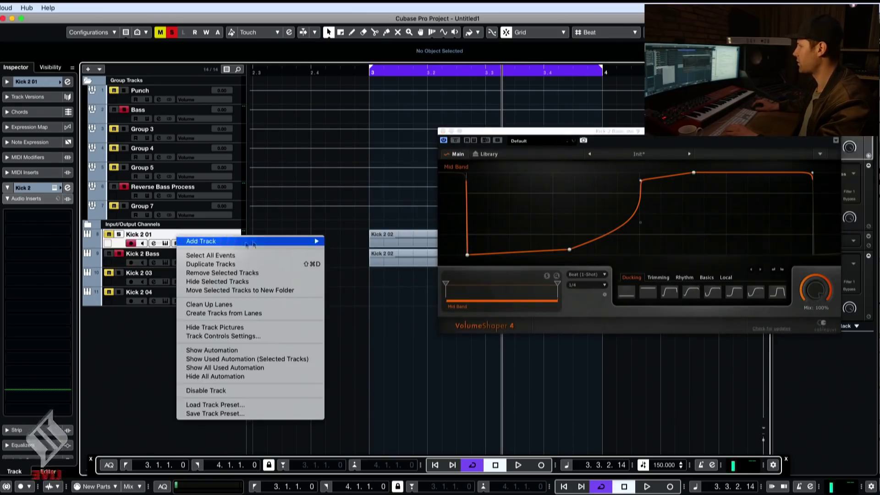
mouse_move(275, 241)
click(373, 266)
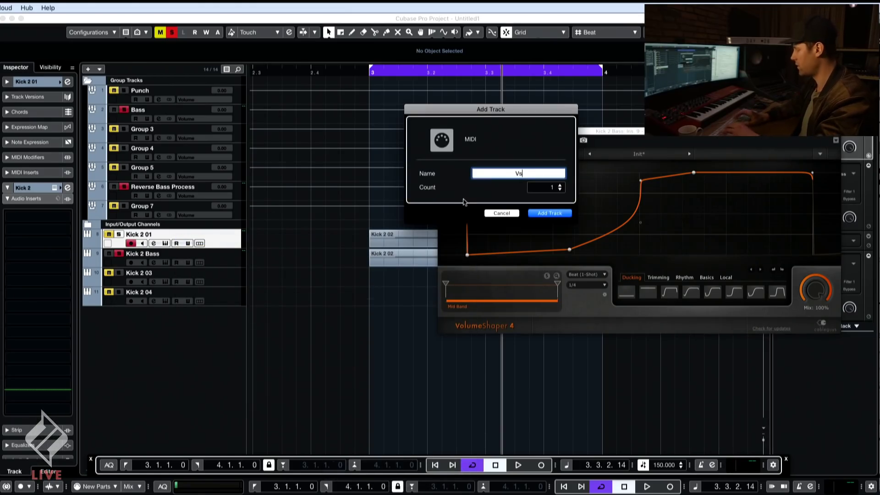
text(VShaper)
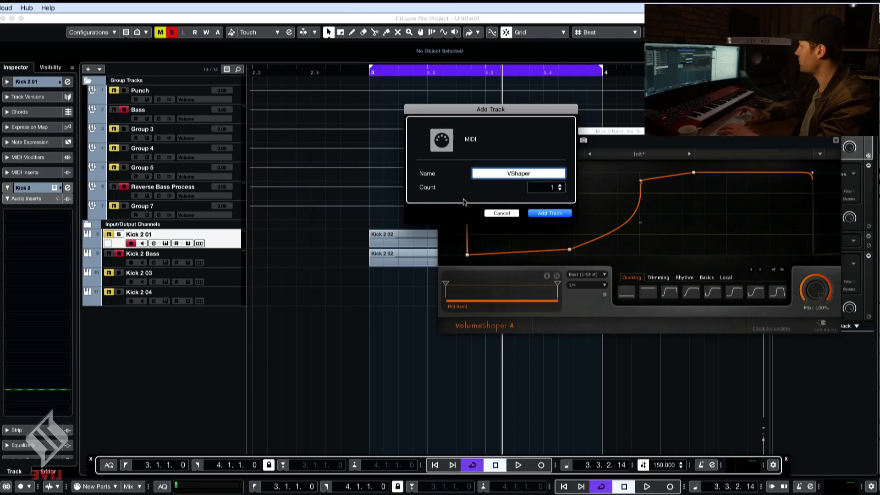
key(Return)
drag(232, 255, 239, 234)
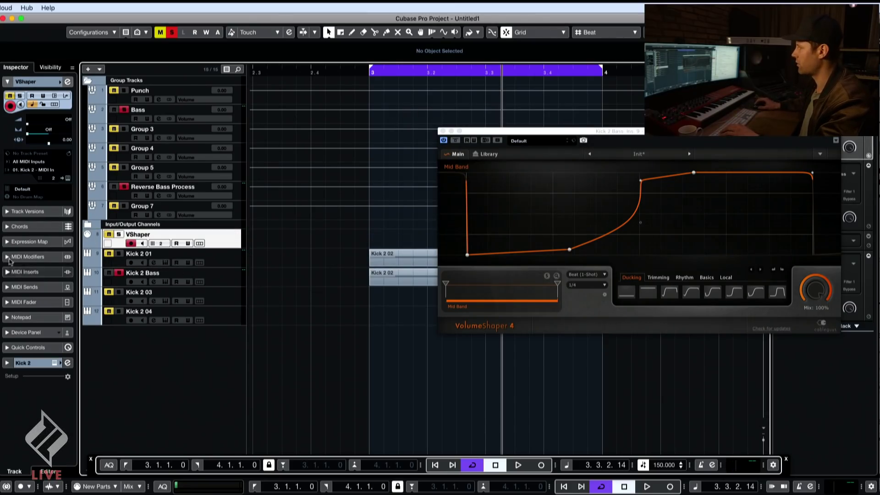
Search the MIDI outputs for "volume" and route the VShaper track to the VolumeShaper4 insert on Kick 2 Bass
click(33, 169)
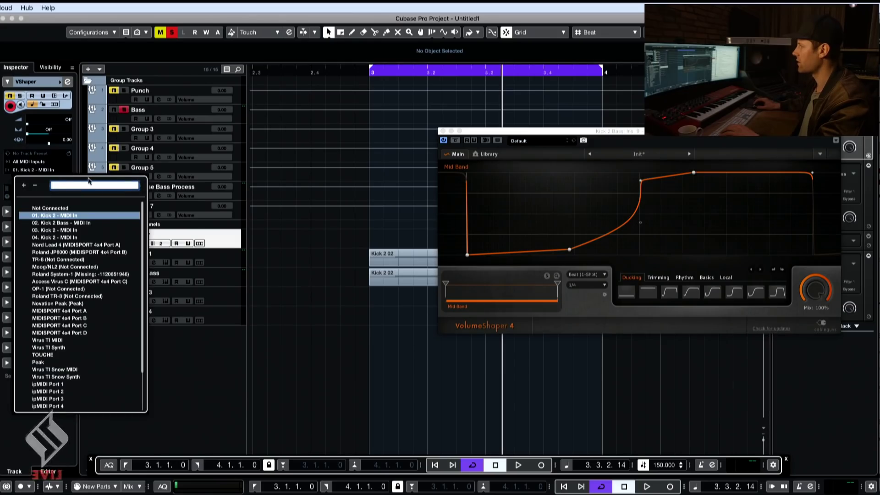
text(volume)
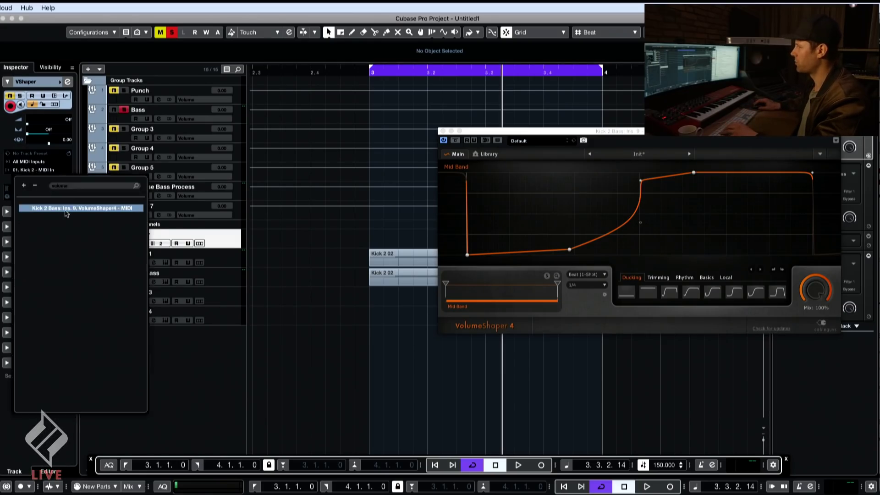
click(55, 207)
click(17, 286)
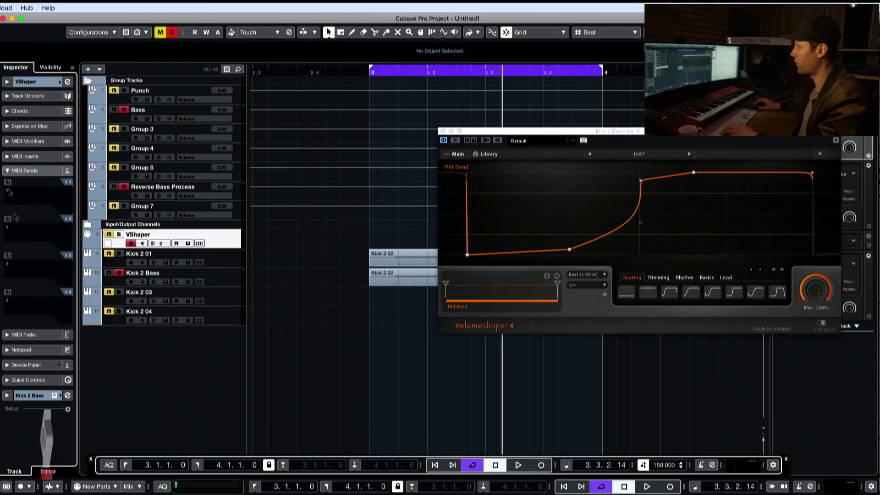
click(28, 81)
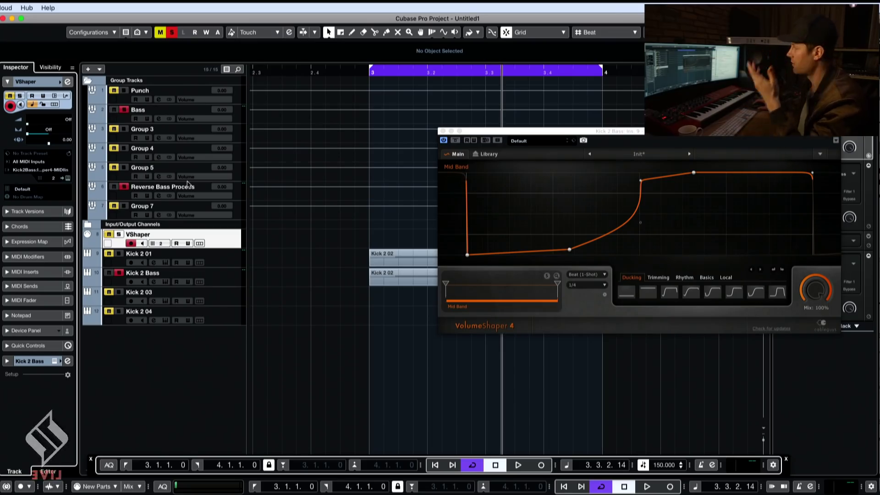
Copy the Kick 2 02 part from the Kick 2 01 track onto the VShaper track and check the part's notes
click(443, 131)
drag(398, 256, 399, 236)
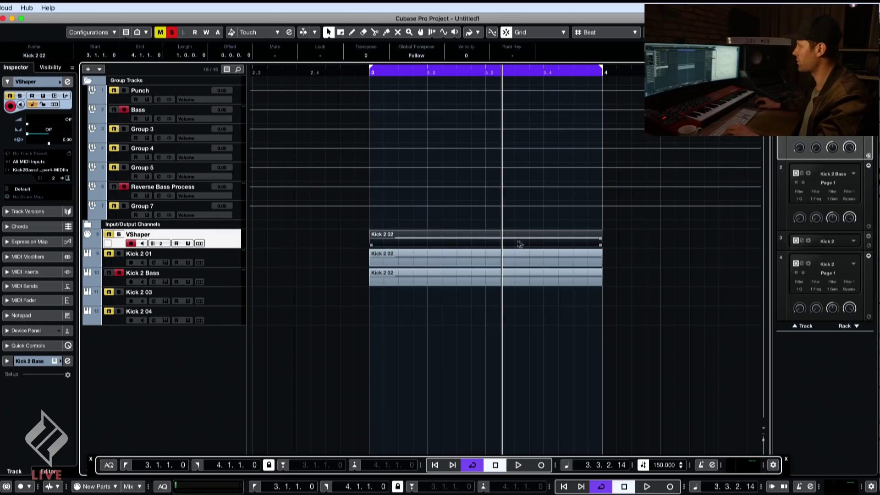
key(KP_1)
click(502, 256)
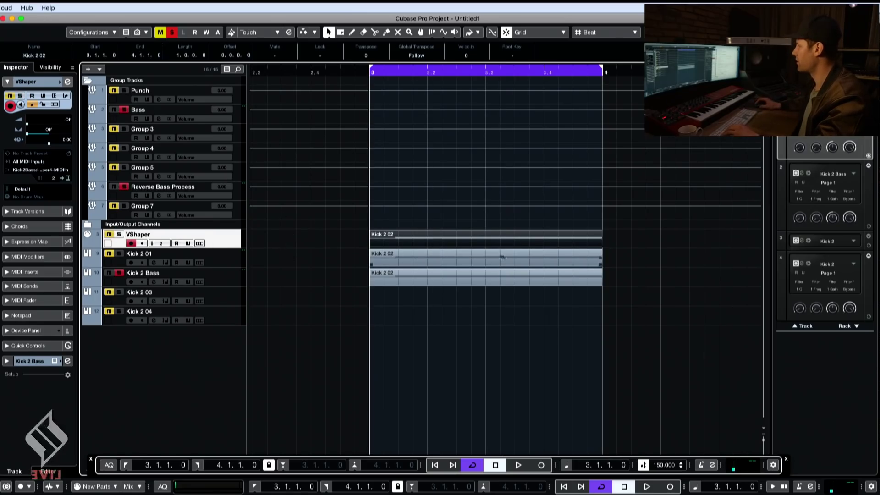
double_click(501, 257)
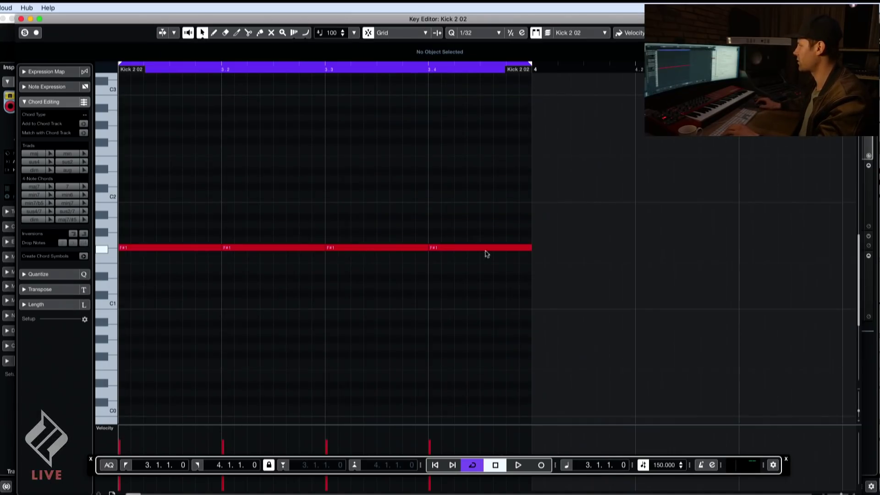
click(21, 19)
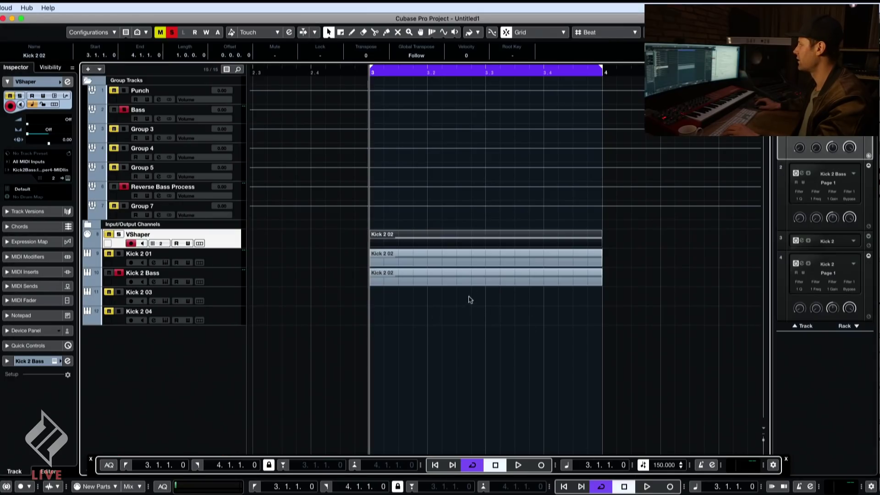
click(454, 260)
Solo the VShaper track, reopen VolumeShaper on the Kick 2 Bass track below the parts, and play the loop
click(119, 235)
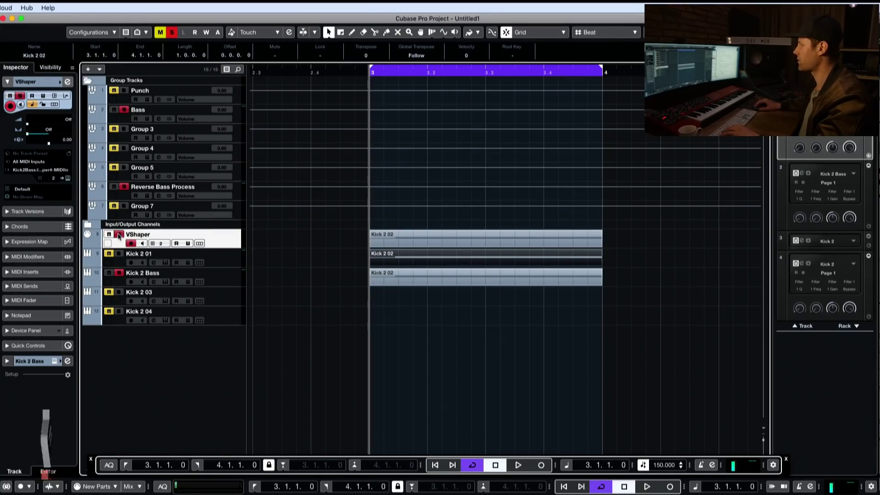
click(153, 282)
click(36, 320)
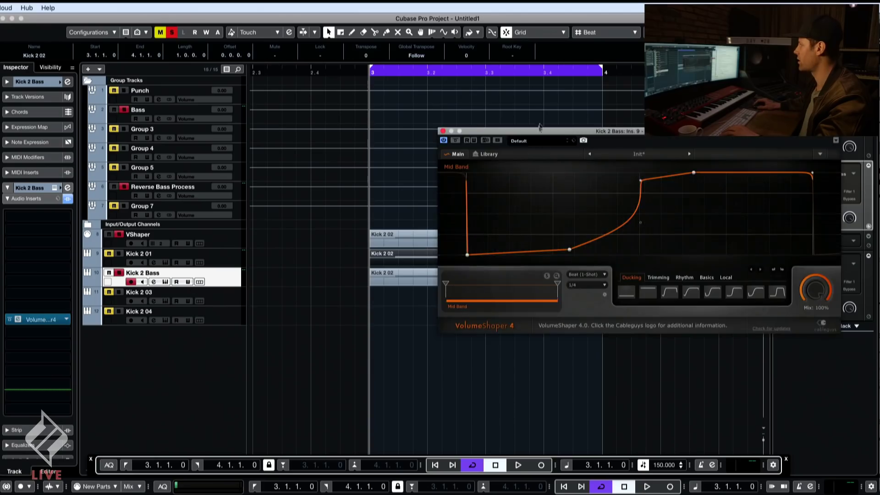
drag(539, 127, 364, 286)
click(379, 247)
key(space)
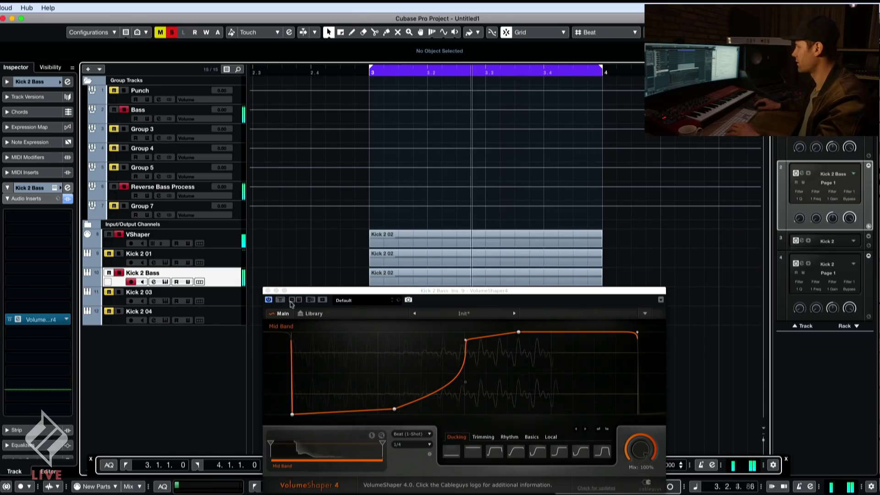
Compare the bass with VolumeShaper bypassed and active, and solo the Kick 2 01 track as well
click(279, 300)
click(280, 300)
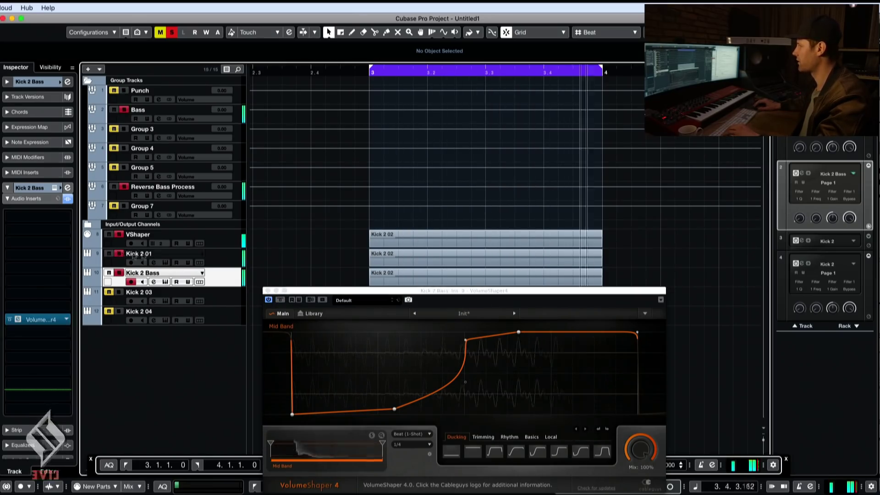
click(147, 255)
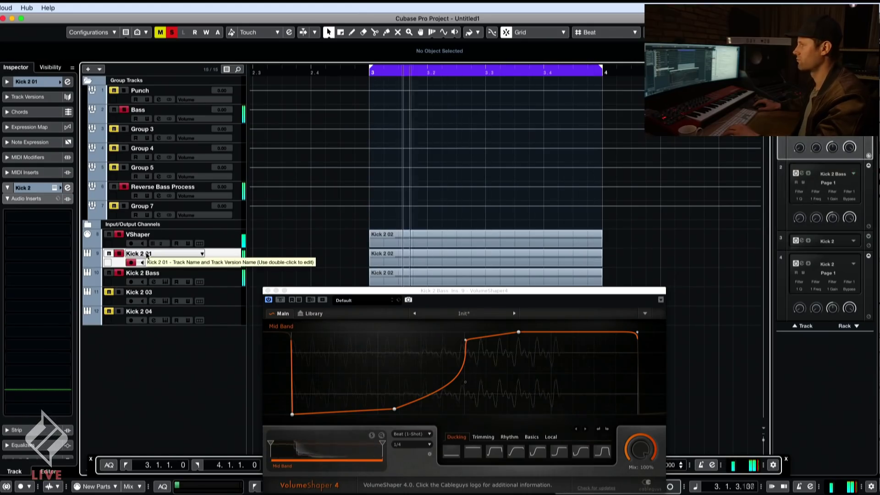
Open the Kick 2 instrument of the Kick 2 Bass track and adjust its distortion amount
drag(314, 290, 405, 288)
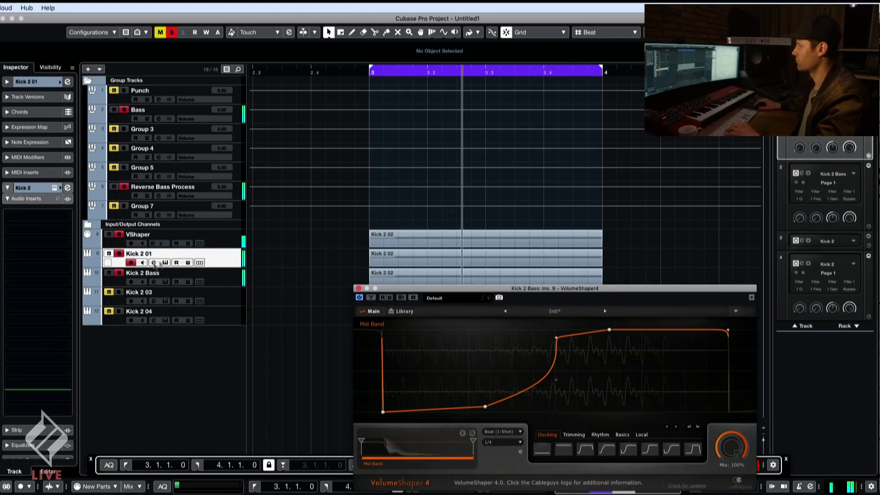
click(137, 274)
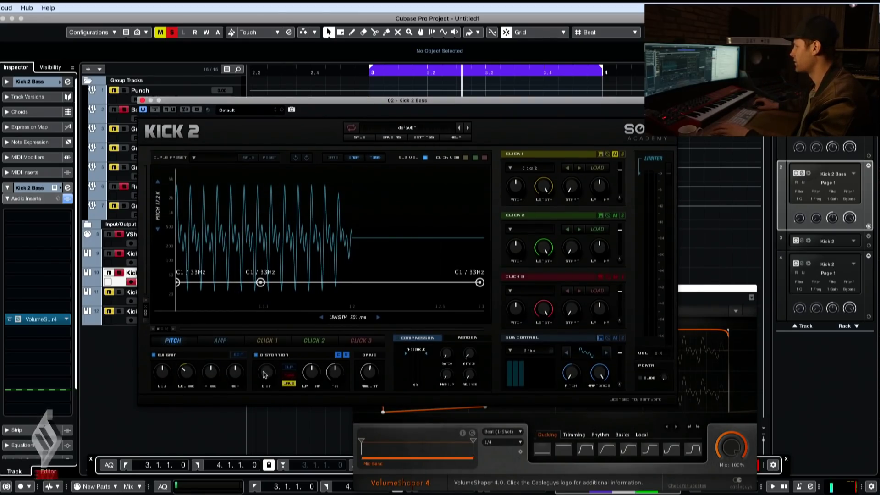
drag(265, 372, 264, 353)
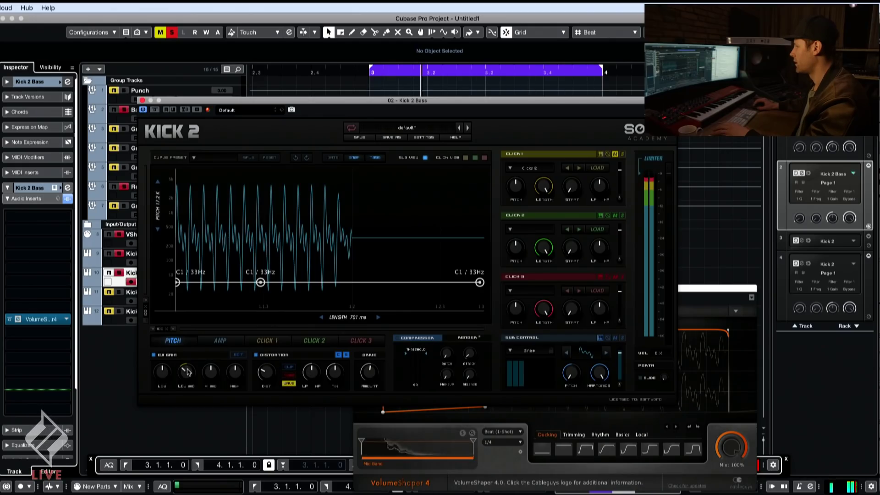
In the Kick 2 EQ, boost the high band 25.0 dB at about 3602 Hz and add a moderate, narrower hi-mid boost below 1000 Hz
click(242, 356)
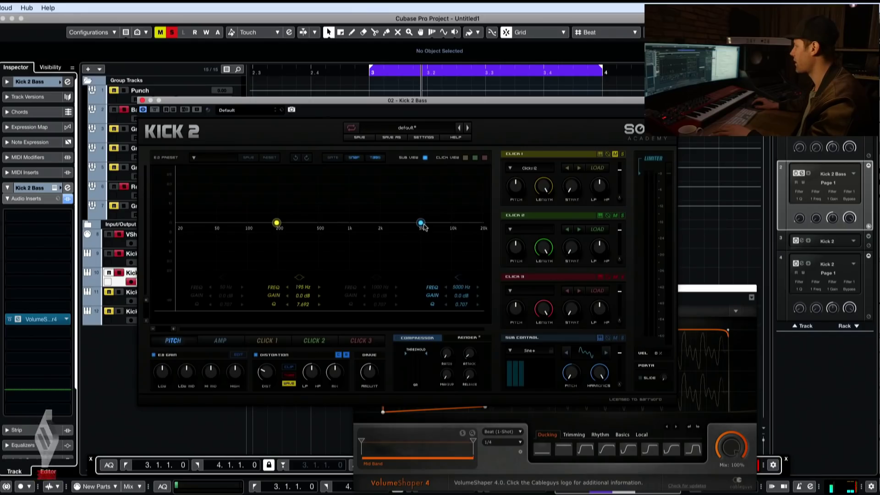
drag(421, 223, 405, 174)
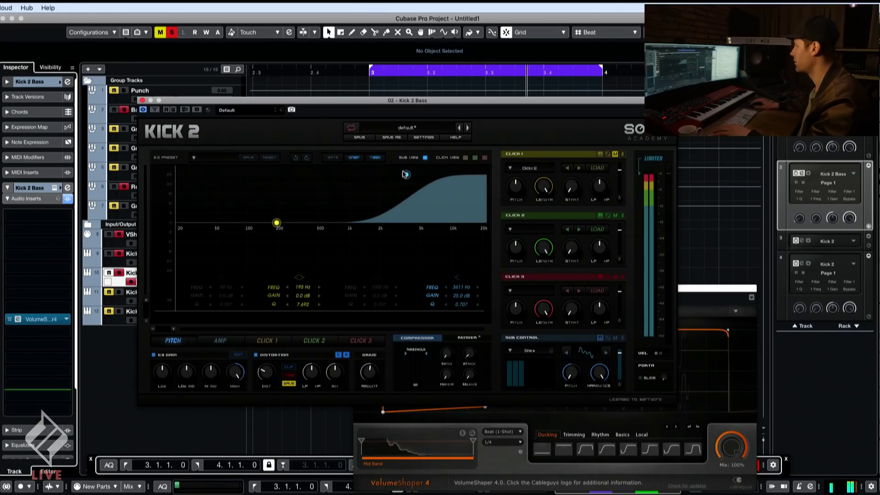
click(376, 277)
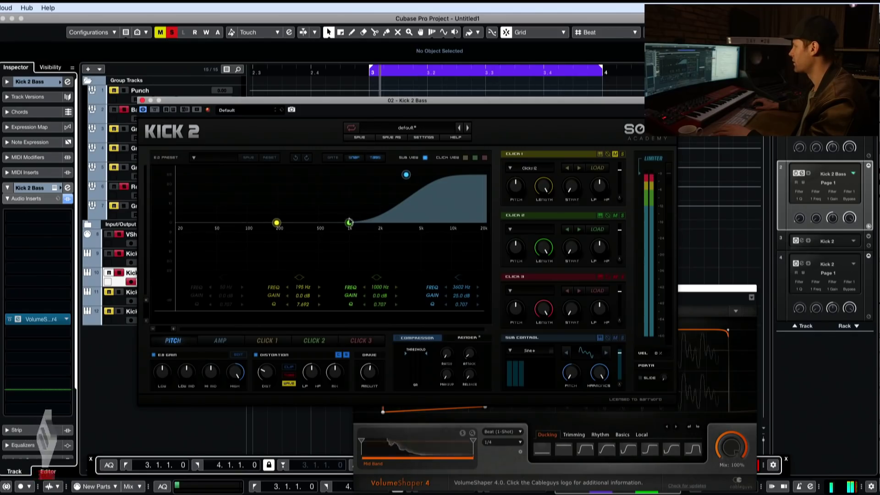
drag(350, 223, 330, 188)
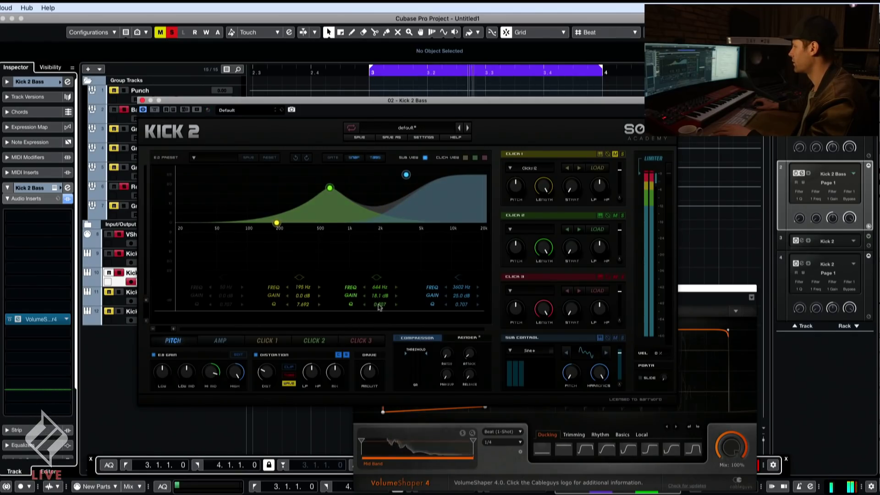
drag(379, 306, 378, 283)
drag(329, 188, 324, 208)
click(238, 354)
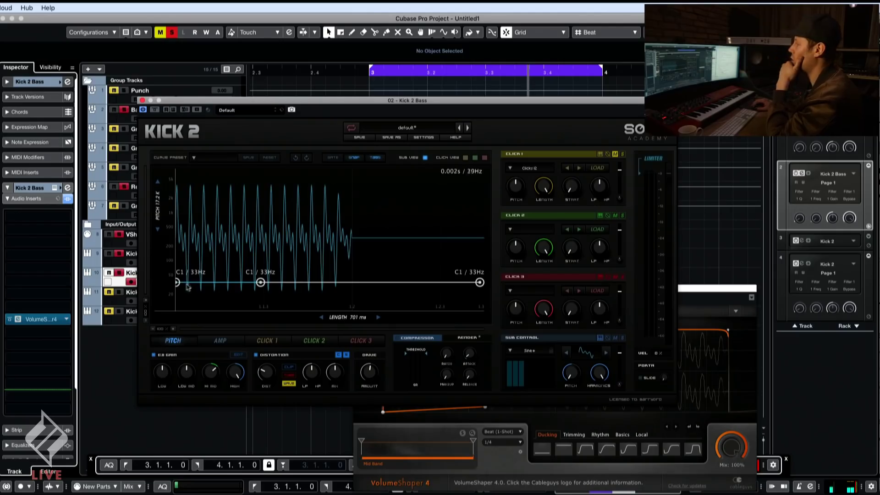
Add an early pitch node at C1 / 33 Hz, raise the first node to C9 / 8.372 kHz, and bend the drop between them inward
double_click(205, 282)
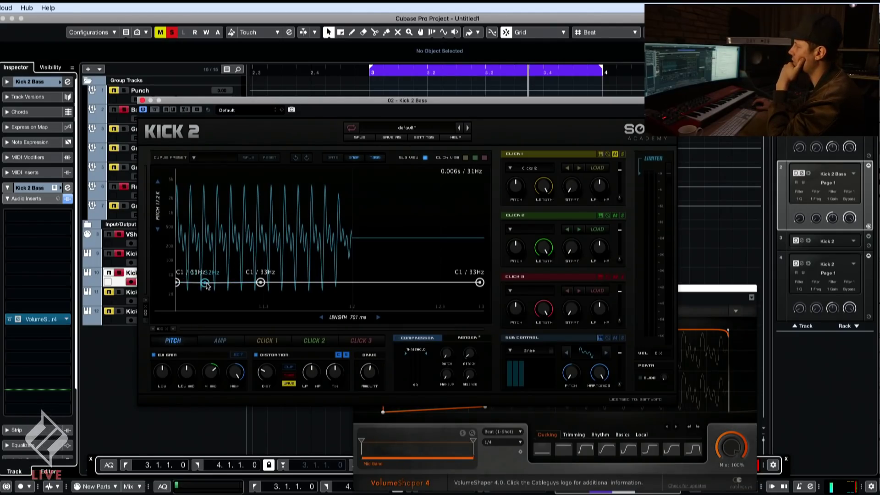
drag(177, 283, 177, 170)
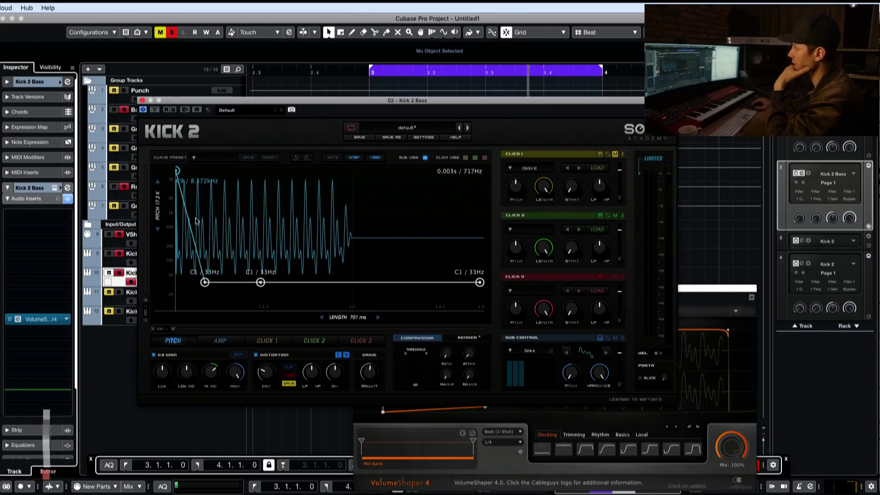
drag(196, 221, 187, 246)
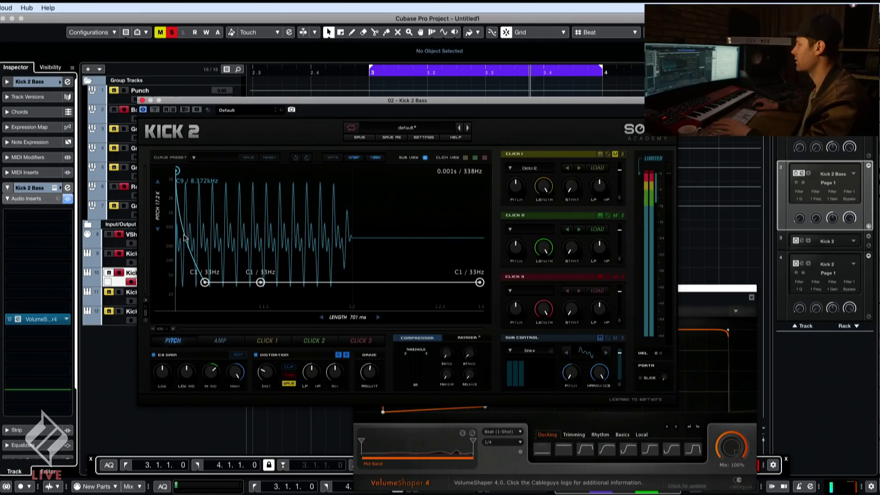
Bend the bass's initial pitch drop further inward, and close the Kick 2 and VolumeShaper windows
drag(183, 236, 172, 299)
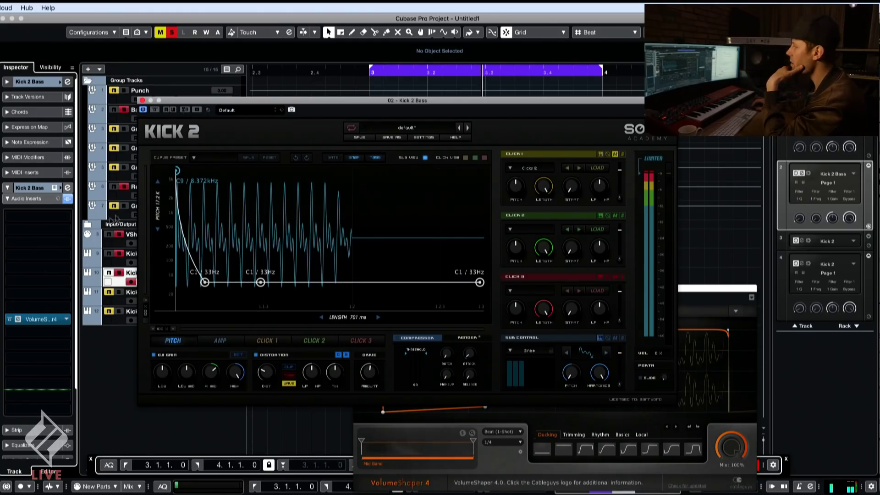
click(142, 100)
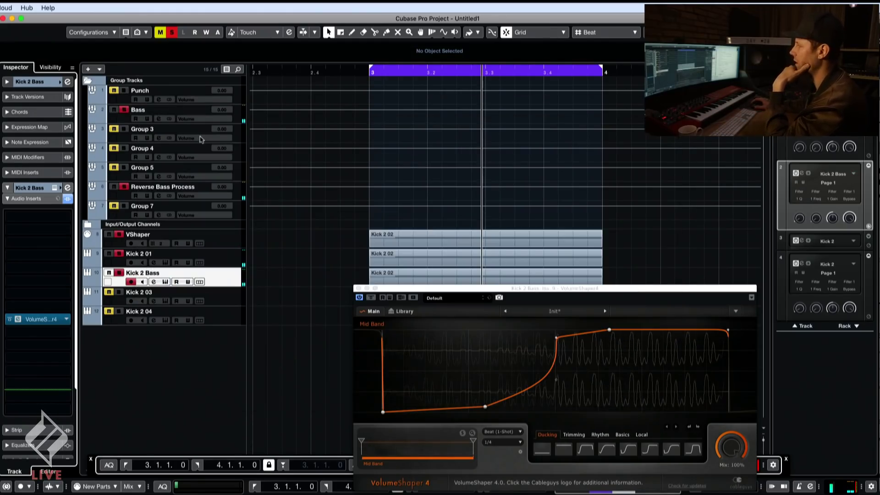
click(358, 289)
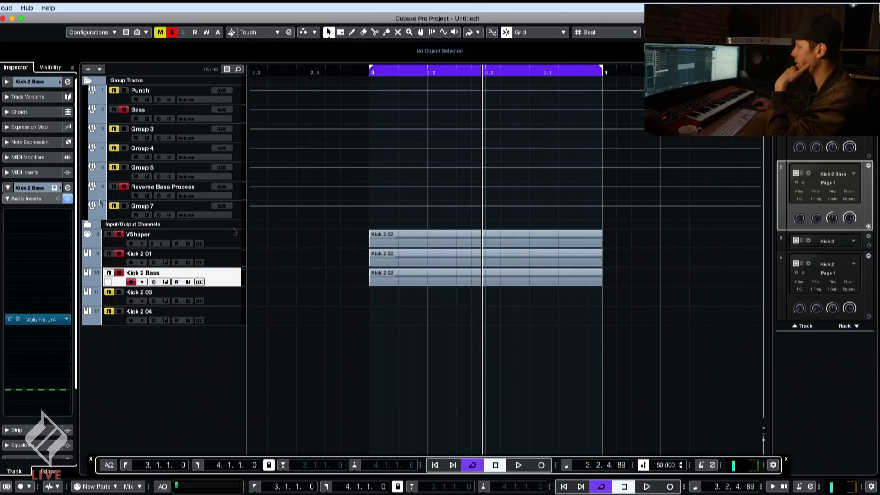
Reduce the sub harmonics in the Kick 2 Bass instrument to a strong first and a weaker second harmonic
click(802, 173)
drag(543, 105, 491, 105)
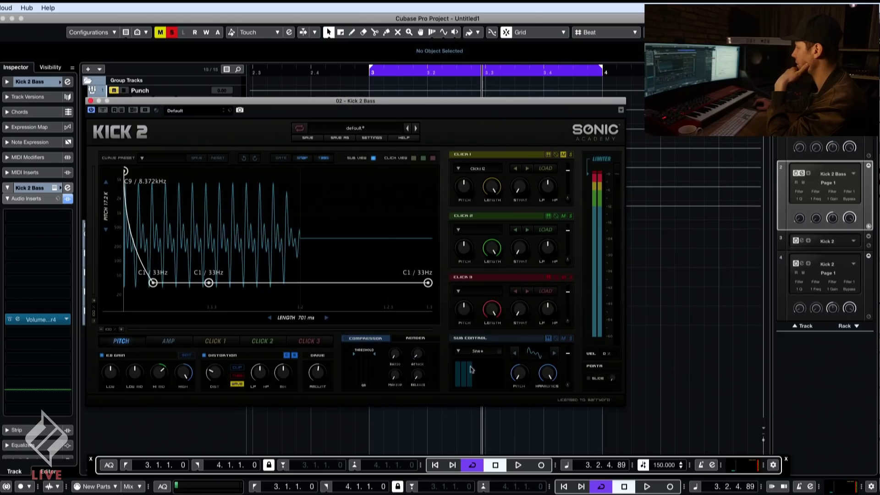
drag(470, 370, 464, 380)
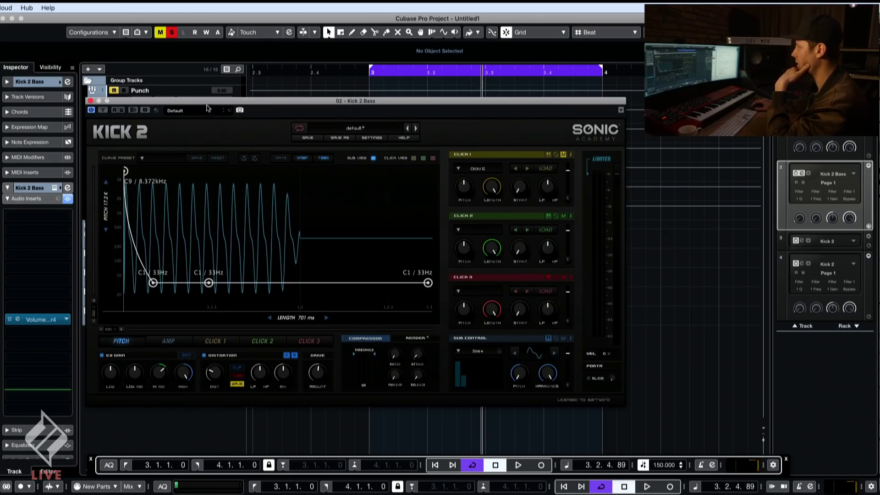
drag(379, 102, 563, 107)
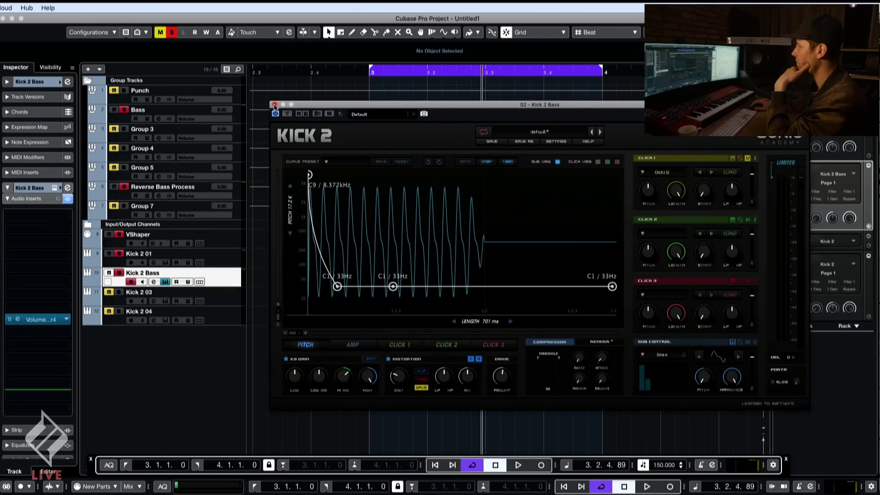
click(275, 105)
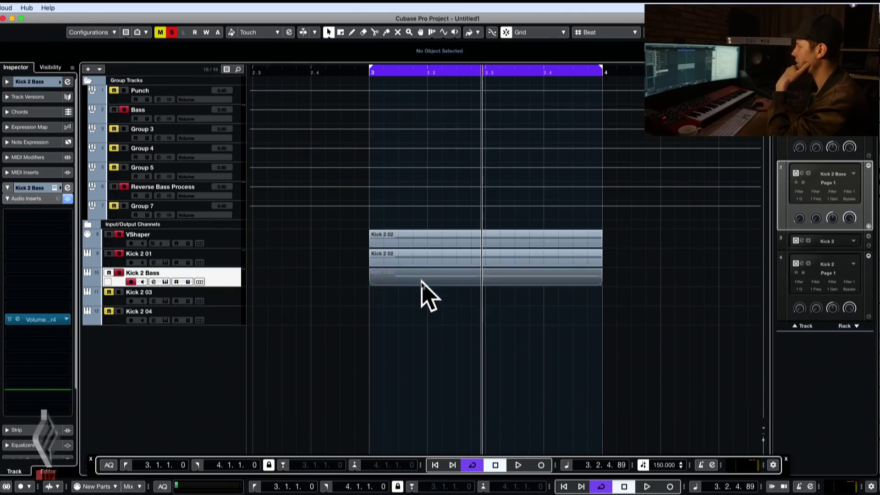
click(416, 263)
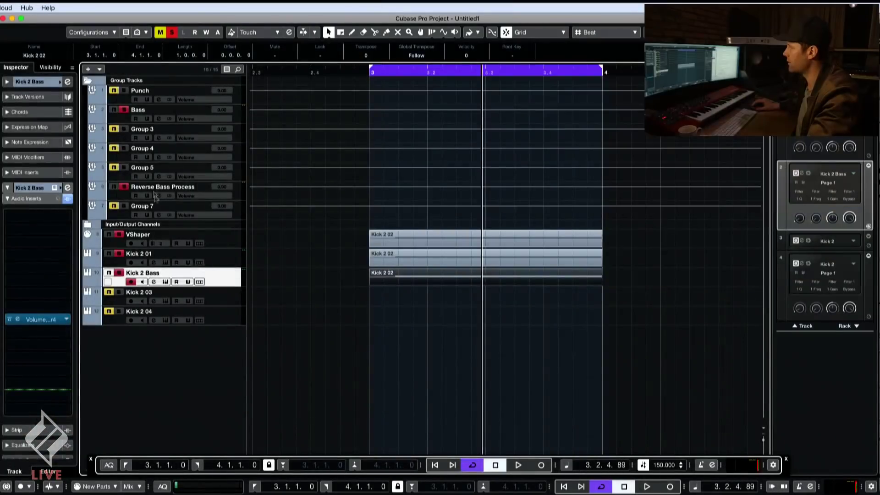
Route the Reverse Bass Process group to Group 7 and rename Group 7 as Reverse Bass Out
click(155, 196)
click(33, 146)
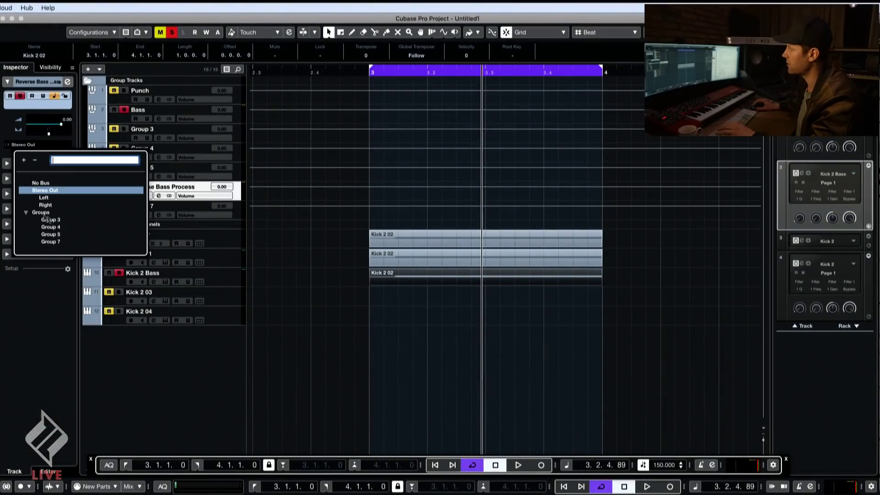
click(55, 242)
double_click(133, 207)
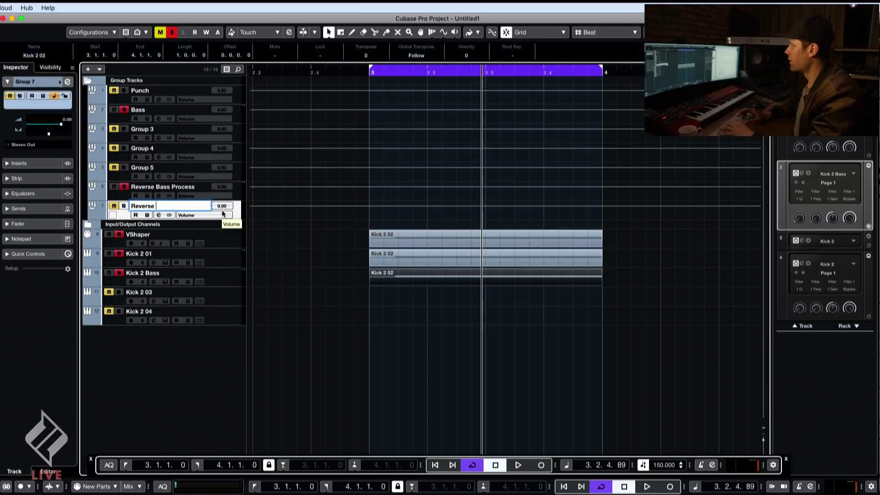
text(Reverse Bass O)
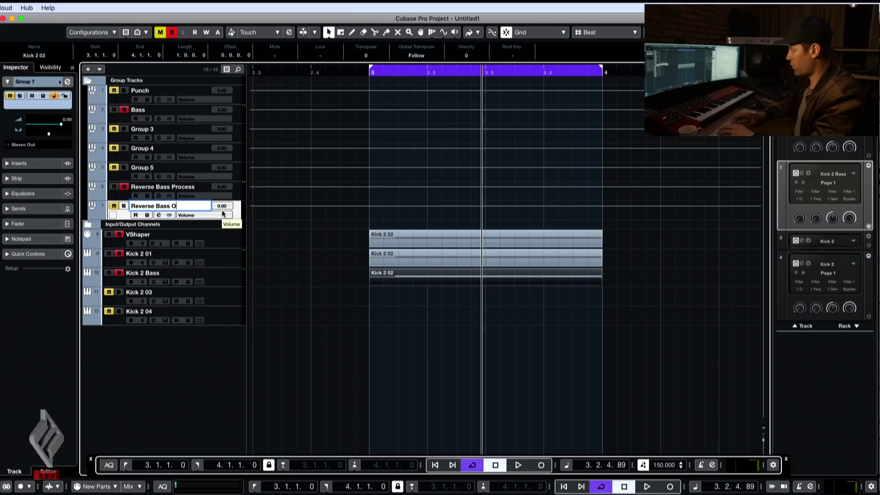
text(ut)
key(Return)
Recheck the output routing of Reverse Bass Process to Reverse Bass Out, and audition the loop with Reverse Bass Out soloed
click(188, 190)
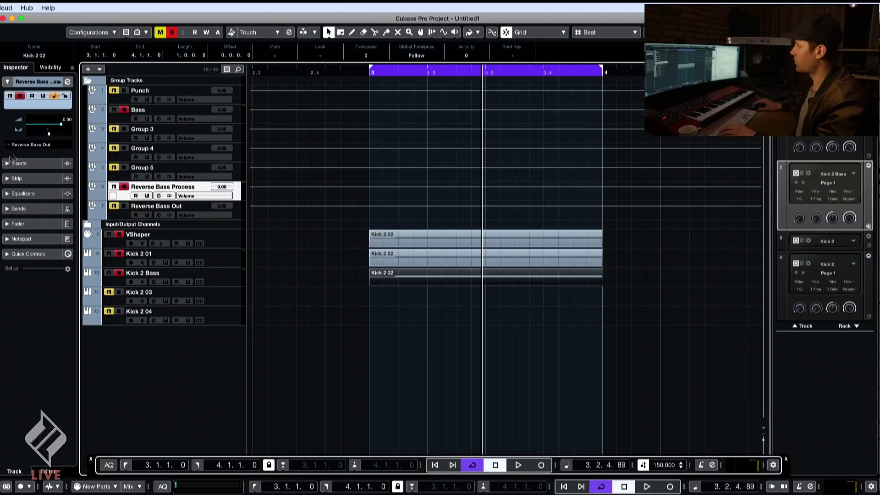
click(23, 145)
click(52, 241)
click(158, 205)
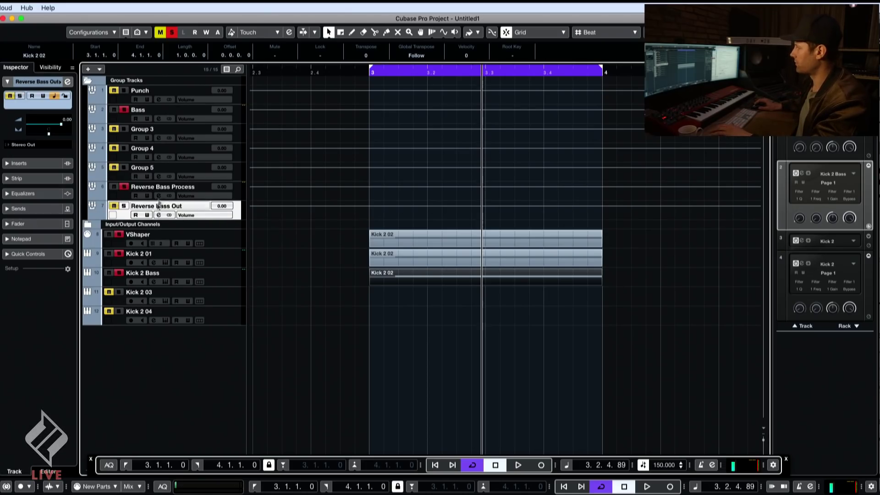
key(space)
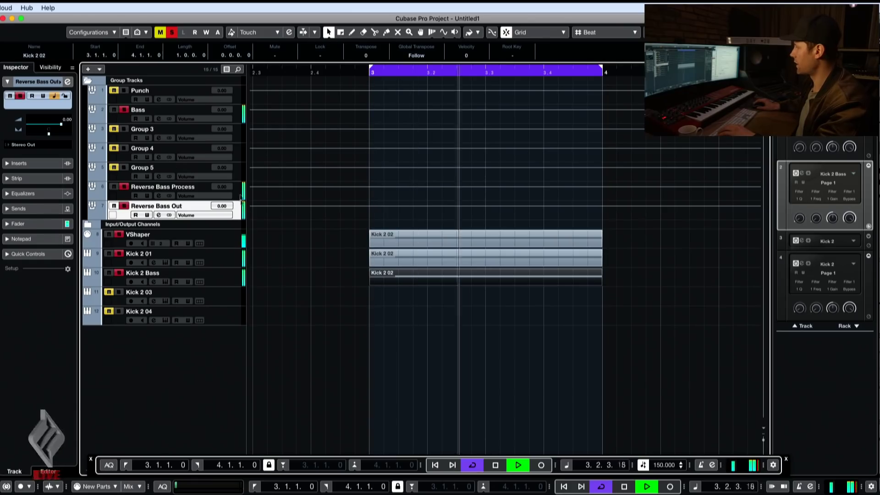
key(space)
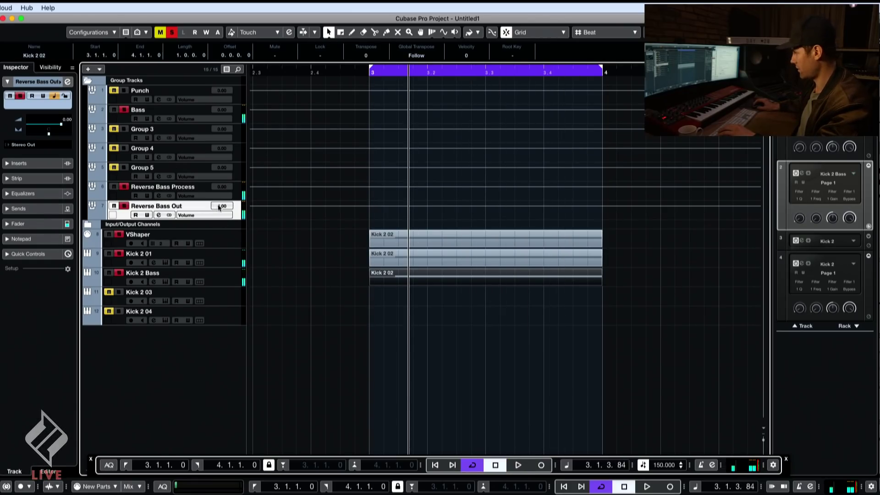
Insert the Schope oscilloscope in slot 7 of Reverse Bass Out and place its window over the arrangement
click(19, 163)
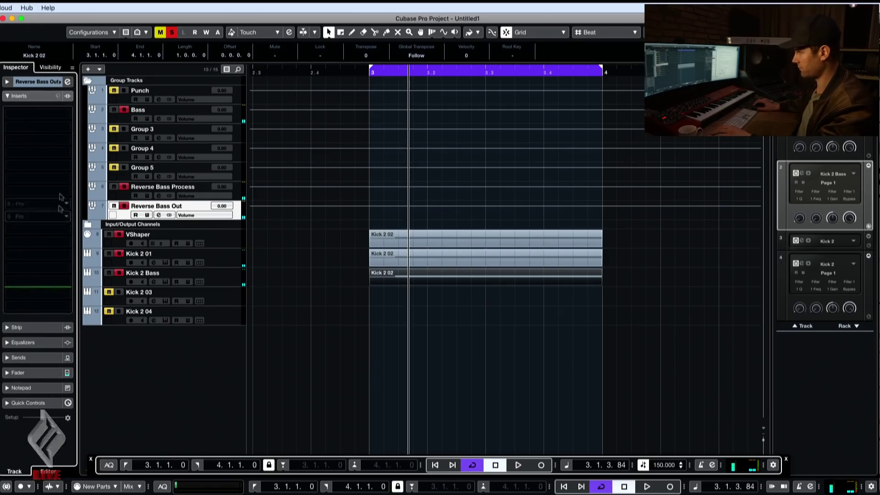
click(69, 223)
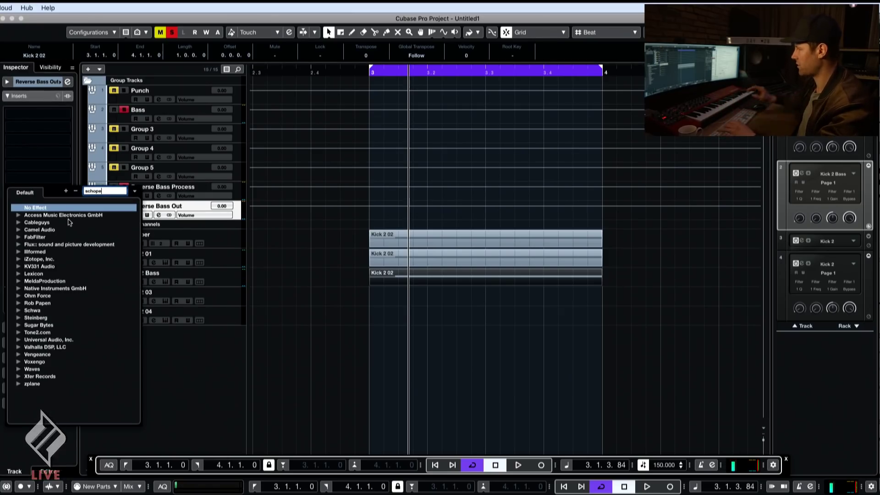
text(schope)
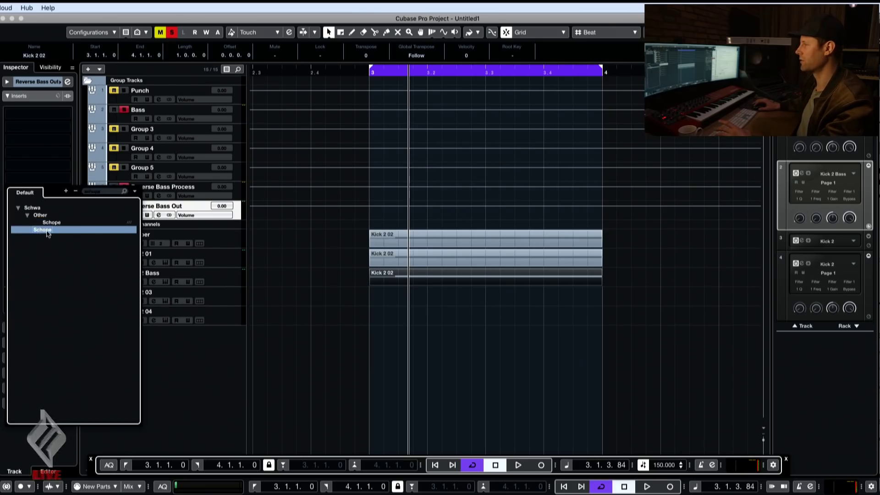
click(47, 231)
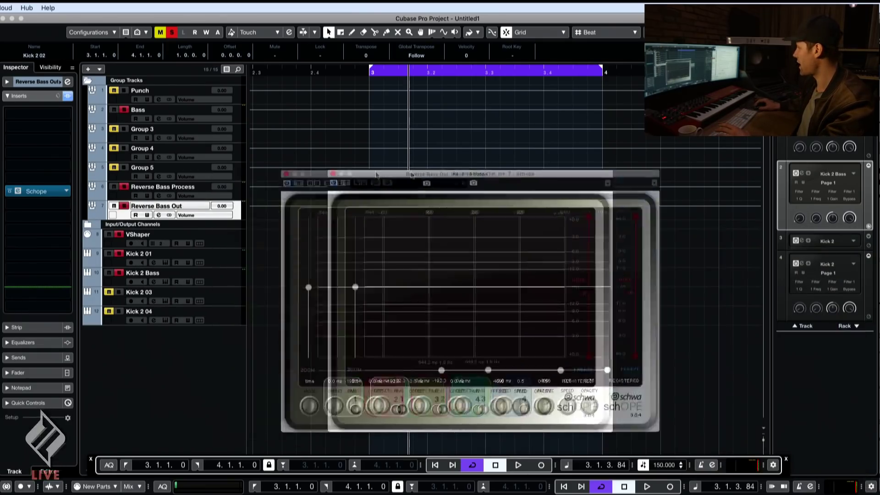
drag(356, 151, 346, 132)
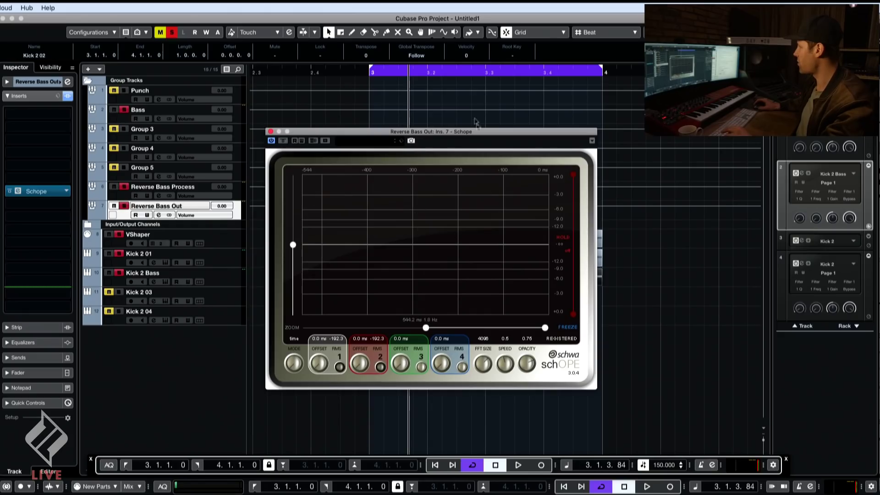
drag(410, 128, 408, 128)
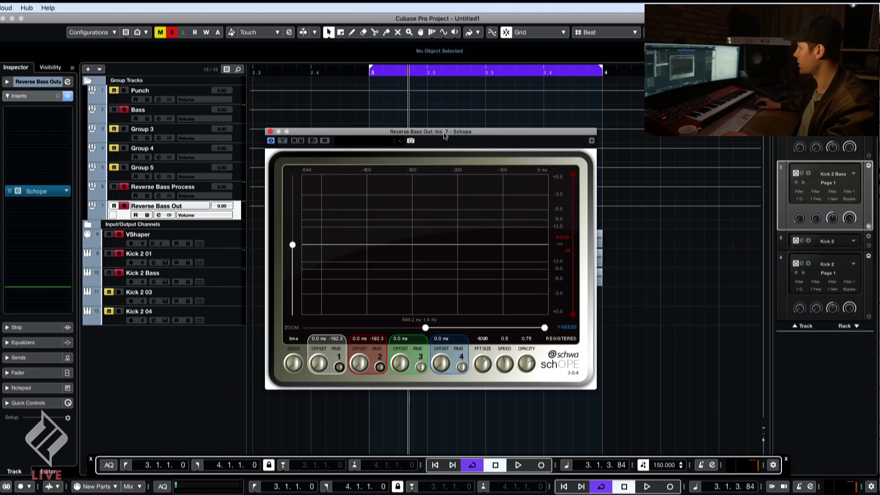
drag(482, 132, 547, 131)
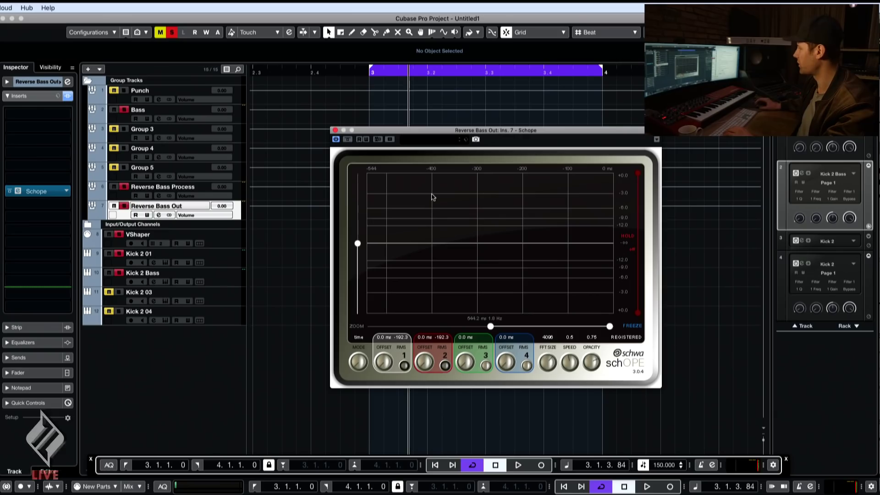
Play the loop through Schope and lower Kick 2 01 and Kick 2 Bass together to -6.44 dB
key(space)
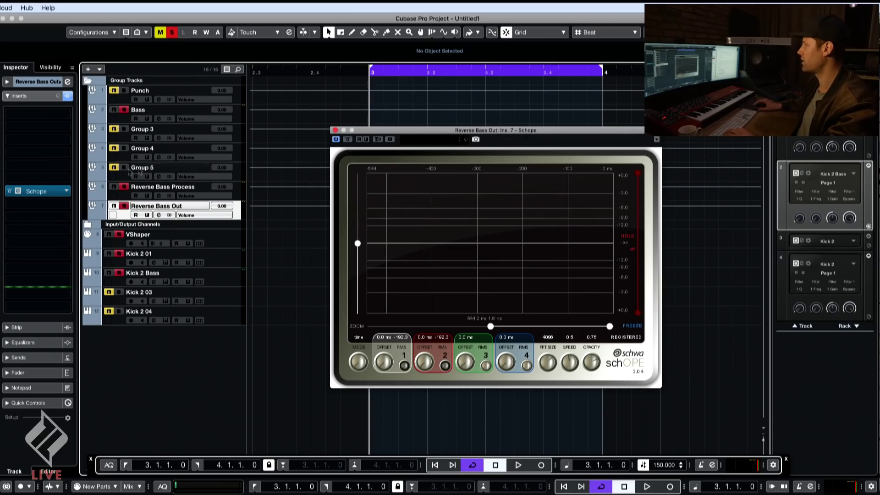
key(space)
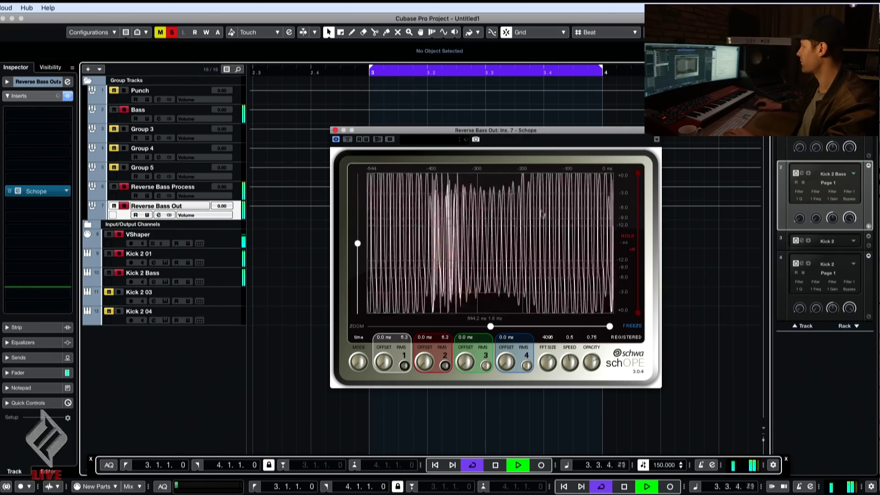
click(229, 257)
shift+click(224, 275)
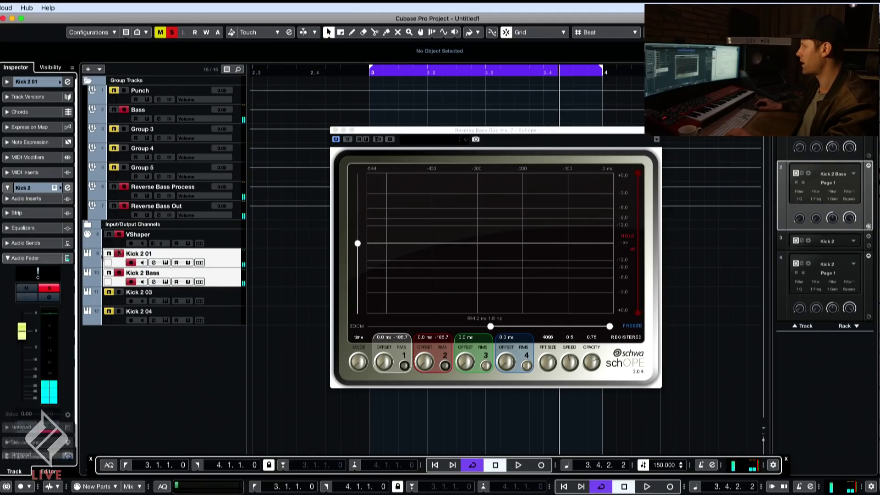
key(super+space)
key(Escape)
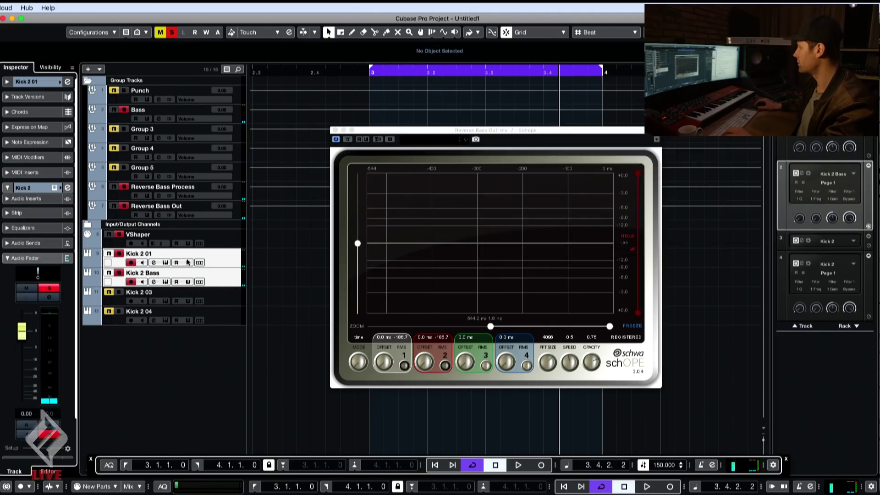
key(space)
drag(29, 310, 25, 359)
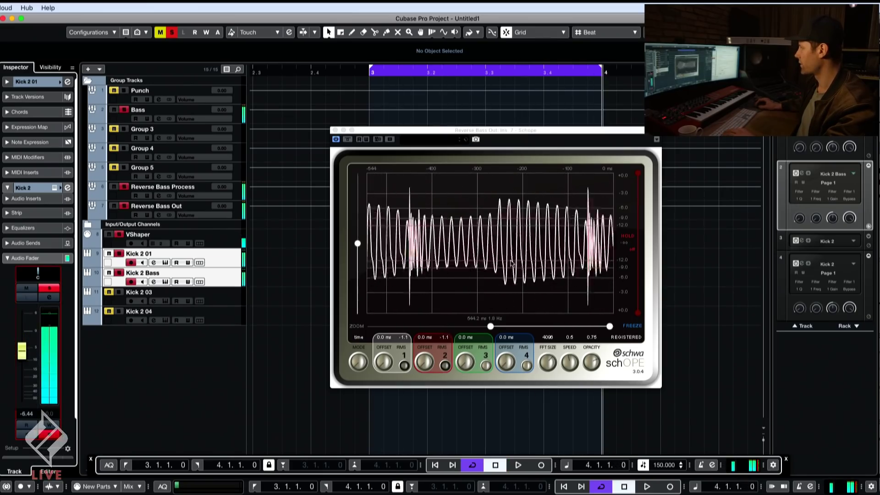
click(335, 130)
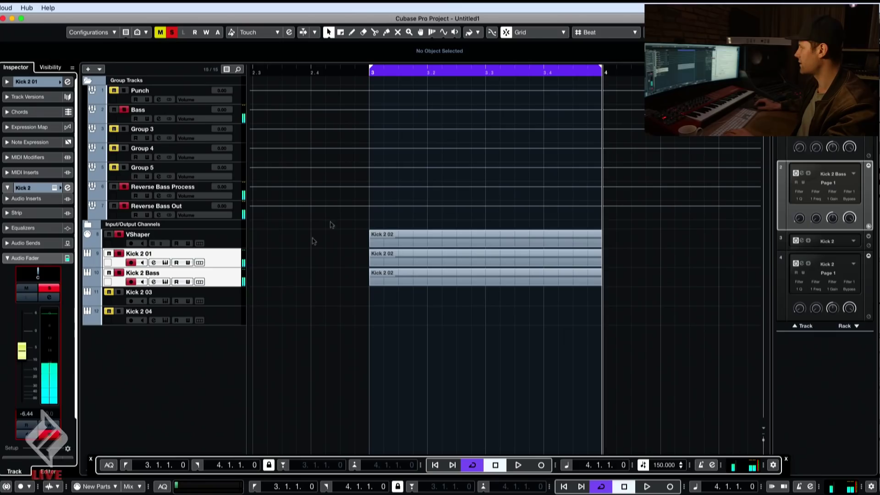
In the Kick 2 01 amp envelope, drop the 0.72 node to 0.00 and bend the decay outward
click(174, 255)
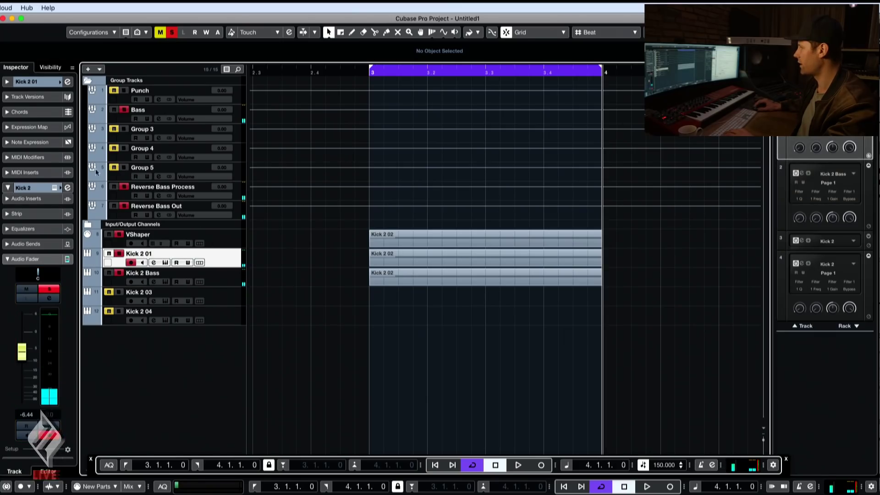
click(164, 262)
click(372, 325)
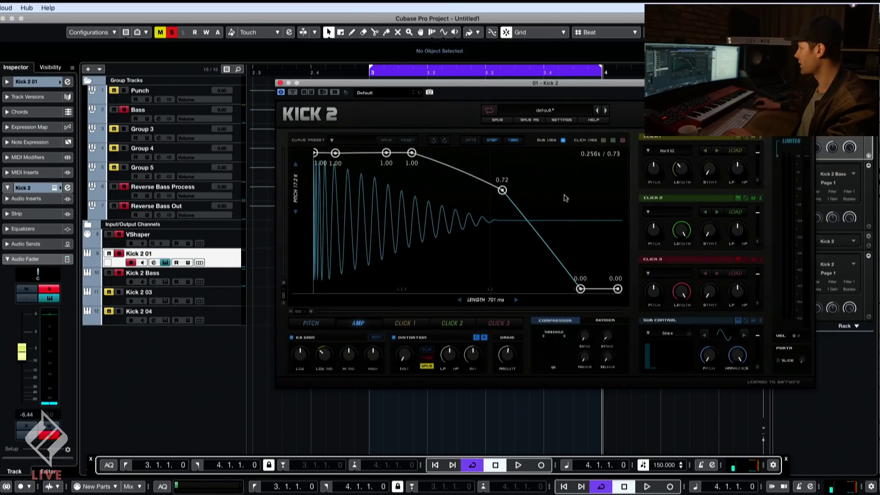
drag(503, 190, 527, 289)
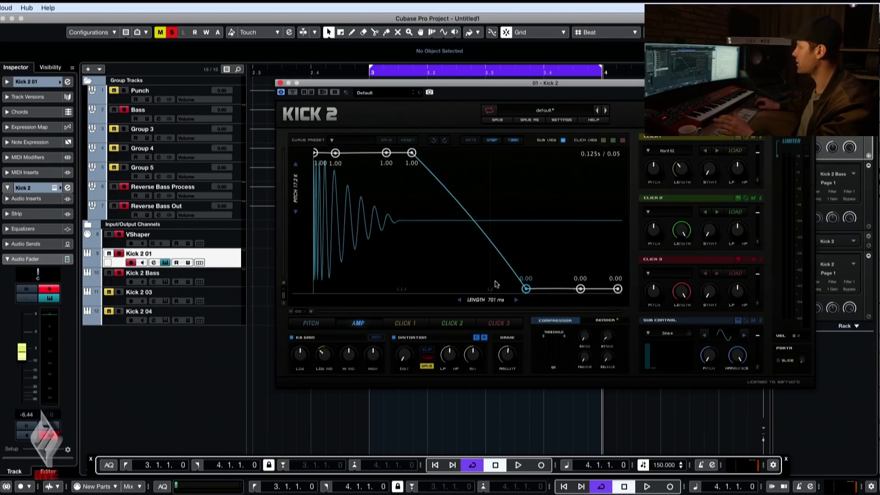
drag(485, 272, 508, 196)
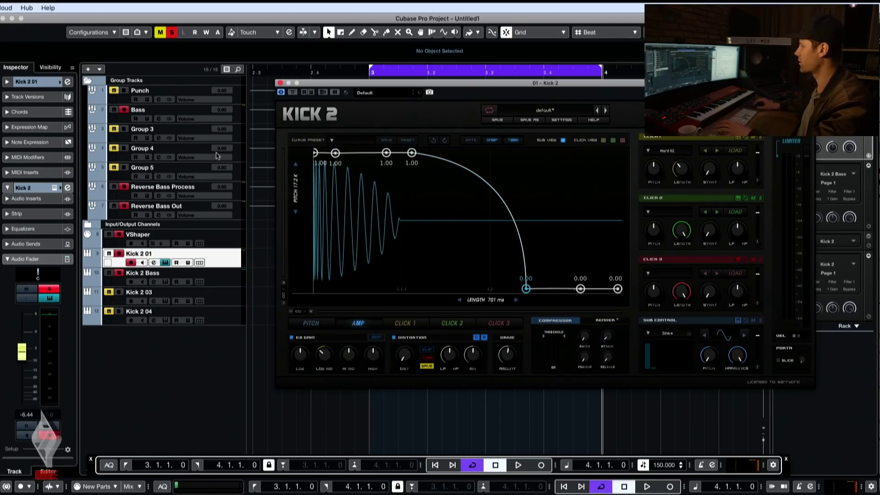
Play the loop with Schope open beside Kick 2 01, and move the end of the amp decay later at 0.00
click(155, 206)
click(35, 192)
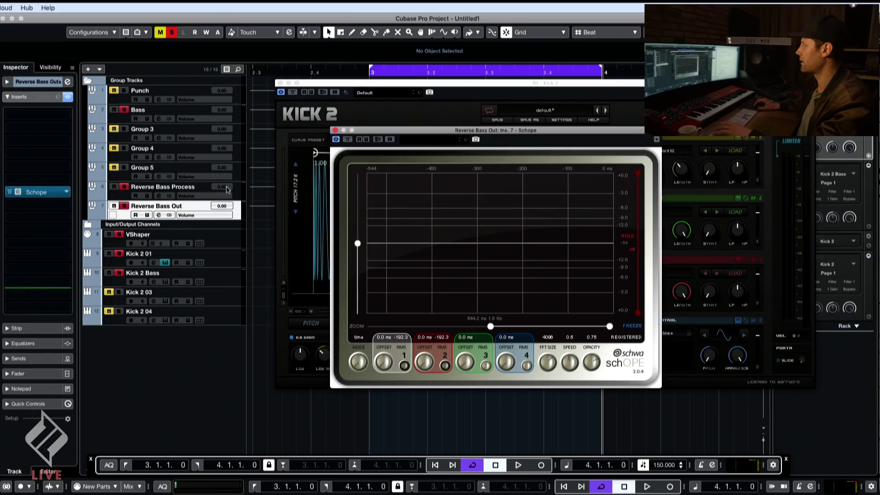
key(space)
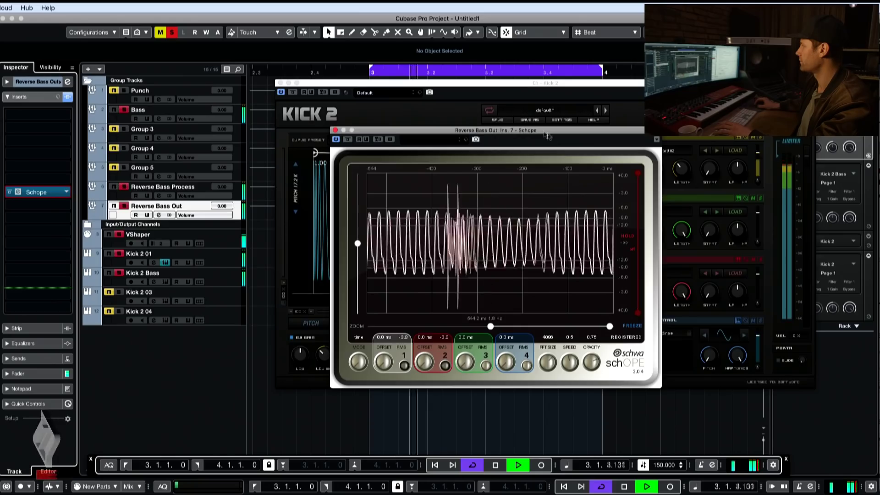
drag(495, 130, 234, 101)
drag(524, 292, 568, 288)
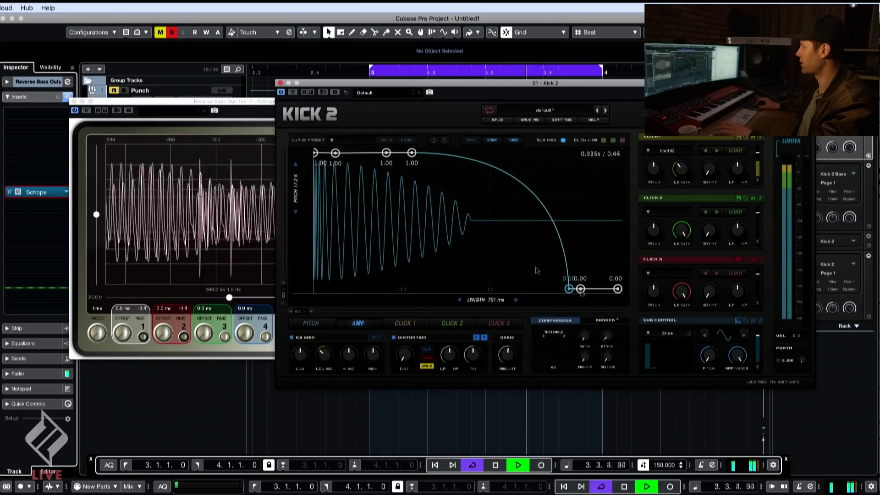
Shorten the Kick 2 01 amp decay by moving its end node to 0.200 s, stop playback, and close Schope and Kick 2
drag(568, 288, 529, 299)
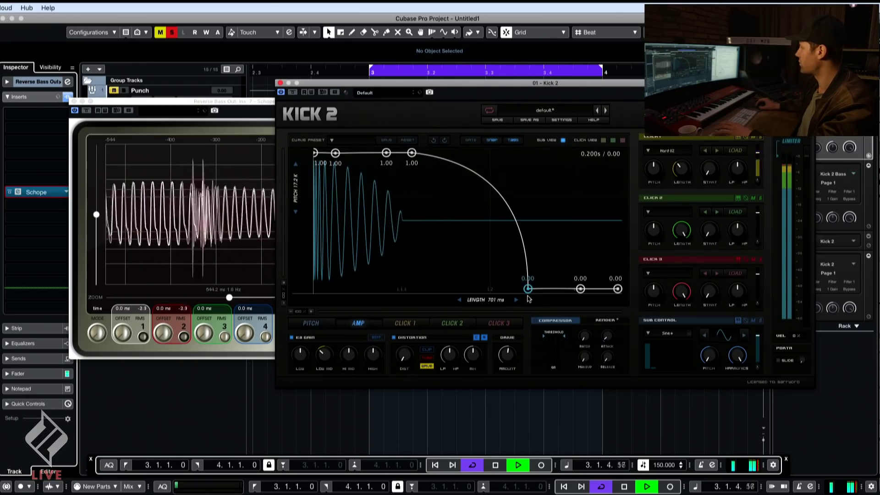
click(247, 112)
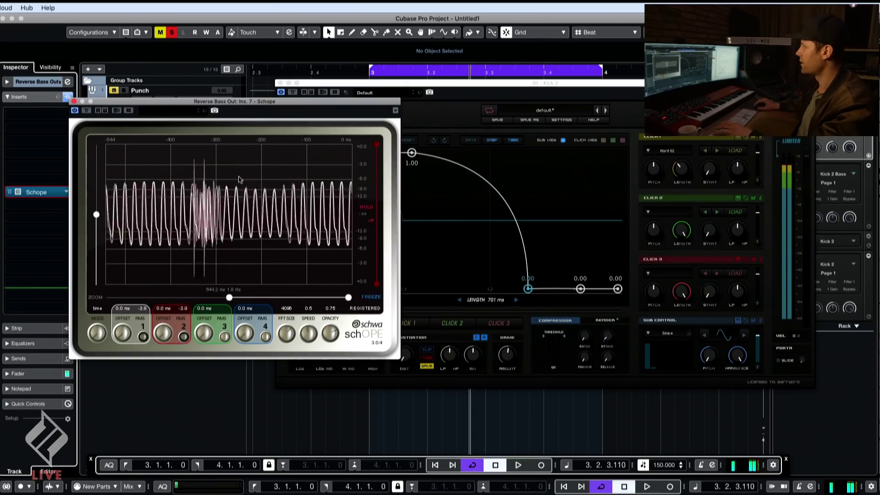
key(space)
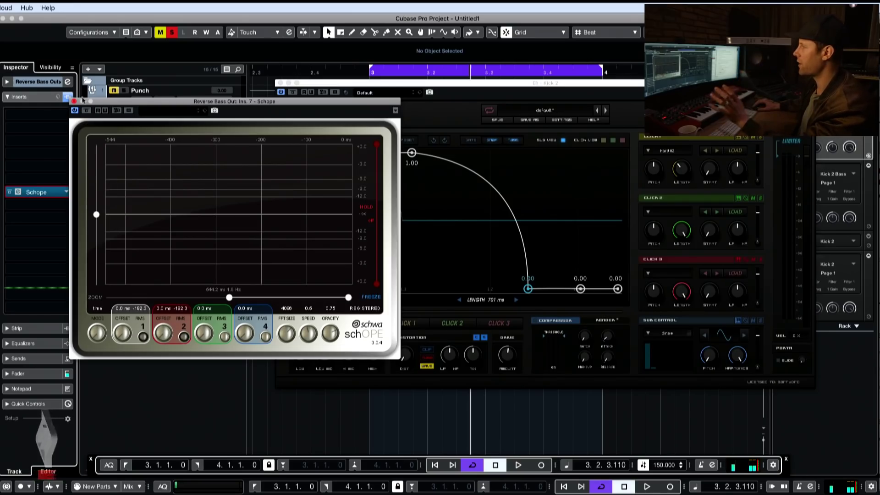
key(super+w)
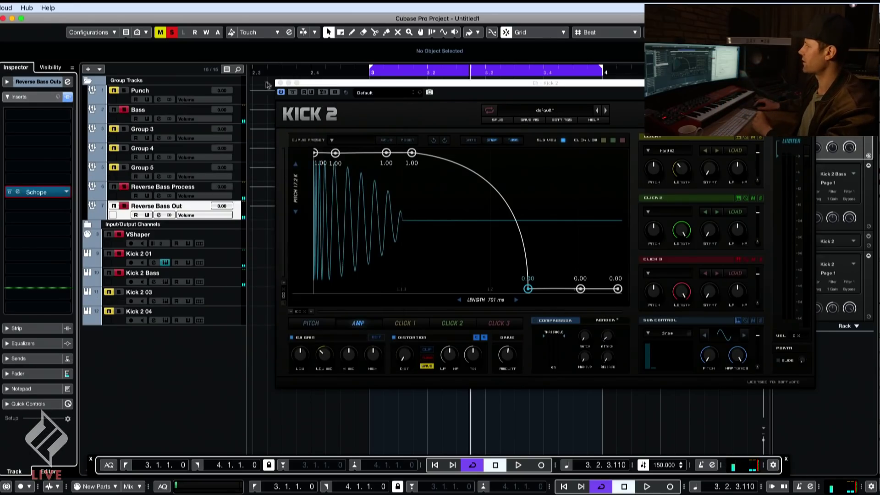
click(280, 82)
Reroute the output of the Kick 2 01 channel from the Bass group to the Punch group in the MixConsole
click(142, 105)
click(209, 255)
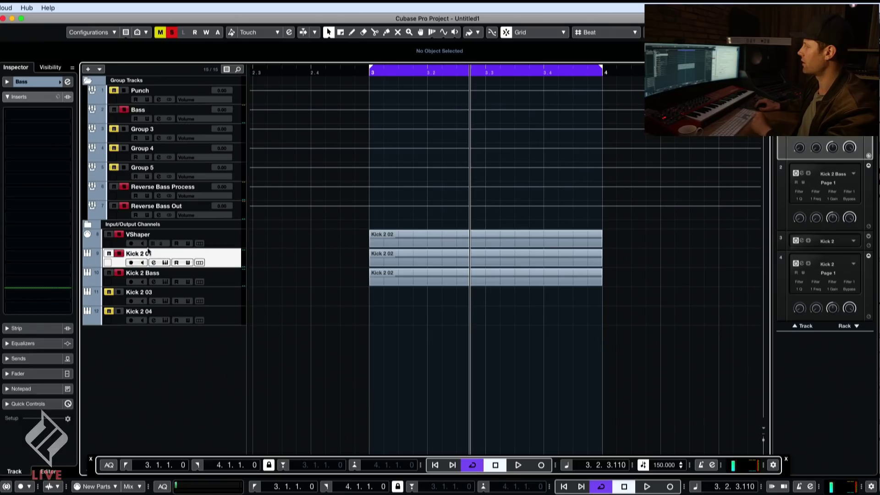
key(F3)
click(539, 52)
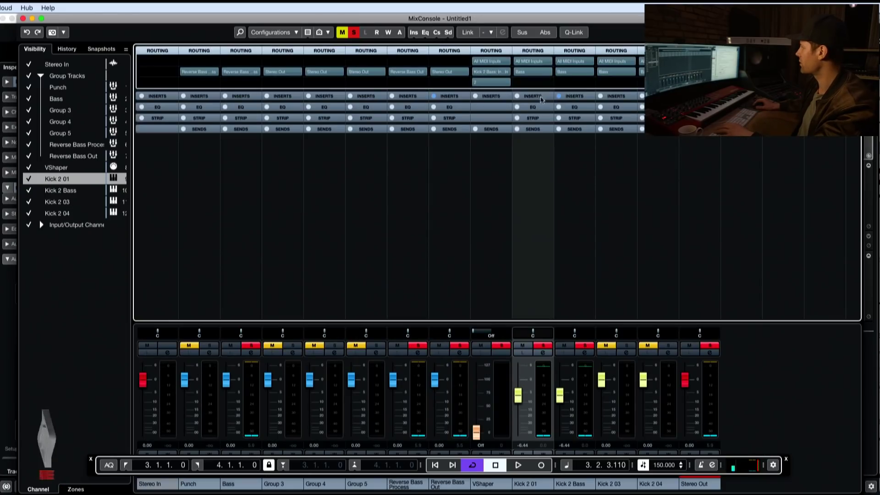
click(538, 72)
click(549, 146)
key(F3)
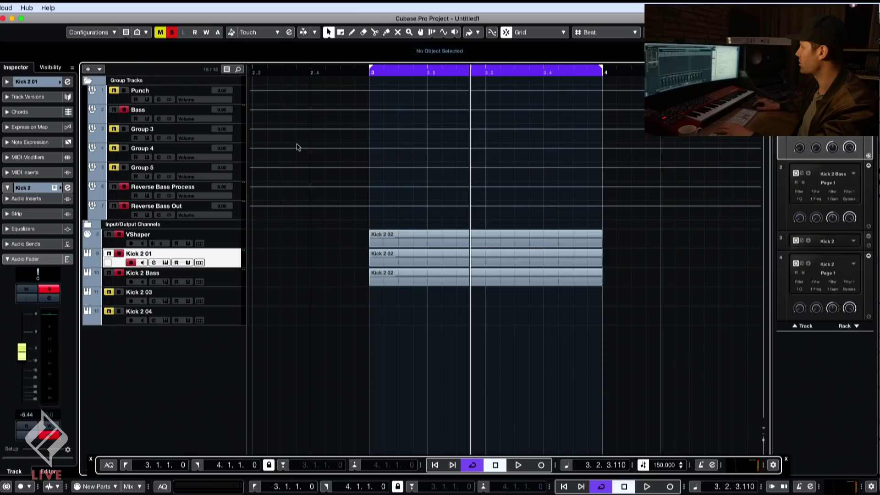
Play the loop, solo the Punch group, and check the combined signal in Schope on Reverse Bass Out
key(space)
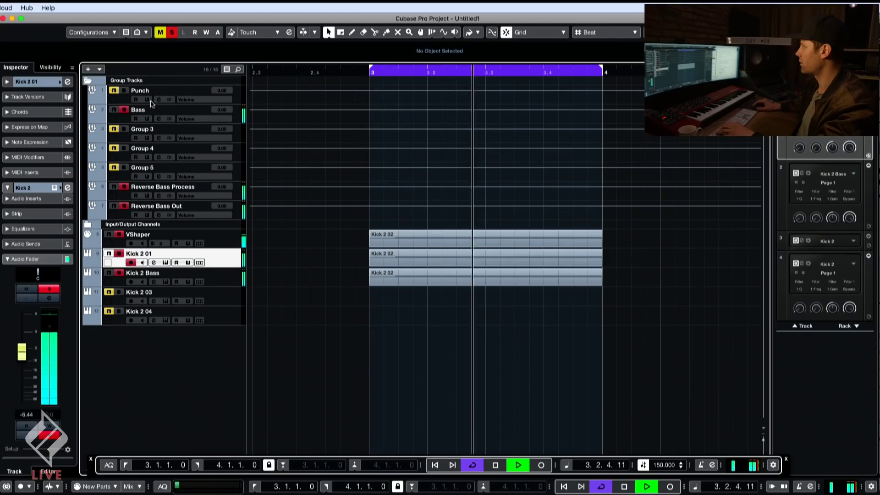
click(127, 91)
click(128, 94)
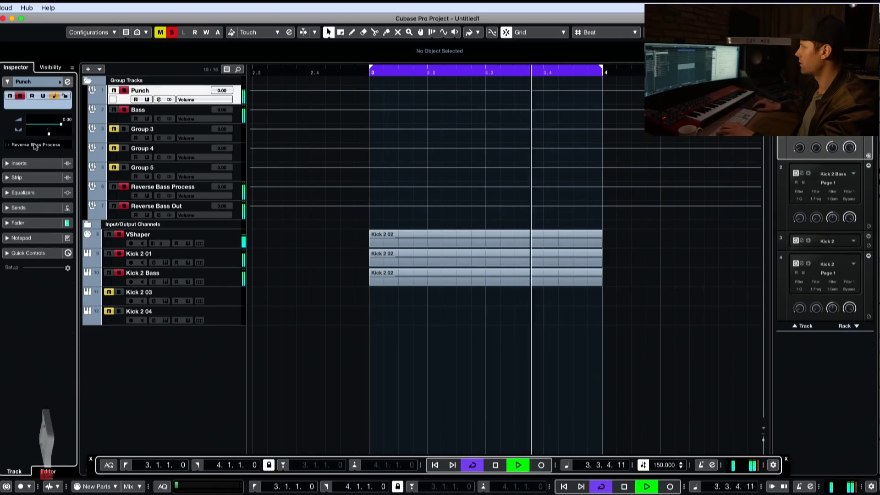
click(185, 185)
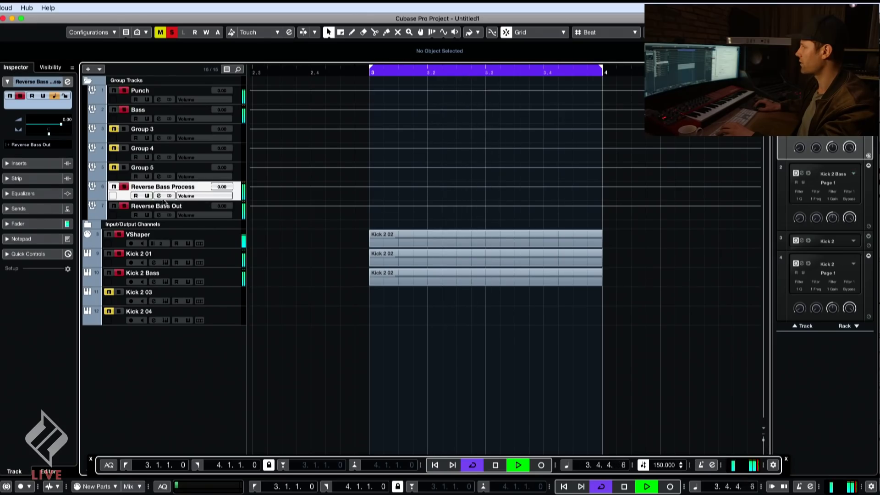
click(165, 208)
click(53, 191)
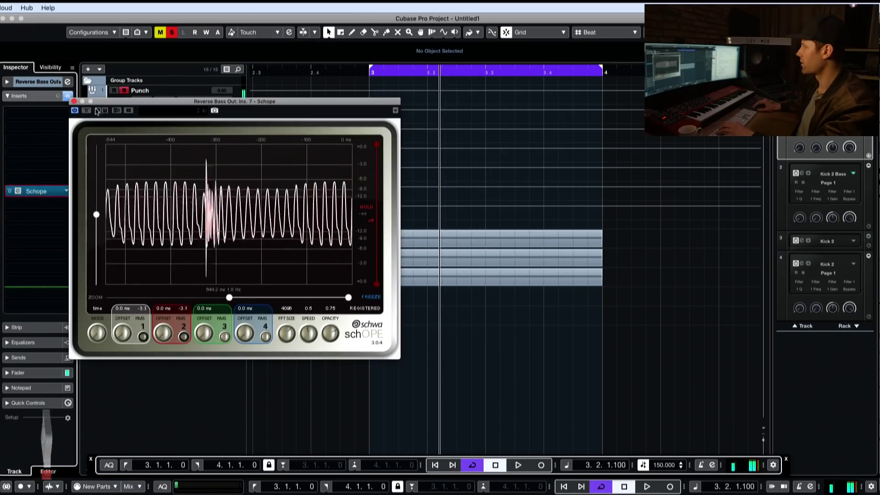
key(space)
click(431, 281)
Duplicate the Kick 2 Bass track and show the duplicate's audio inserts
click(151, 253)
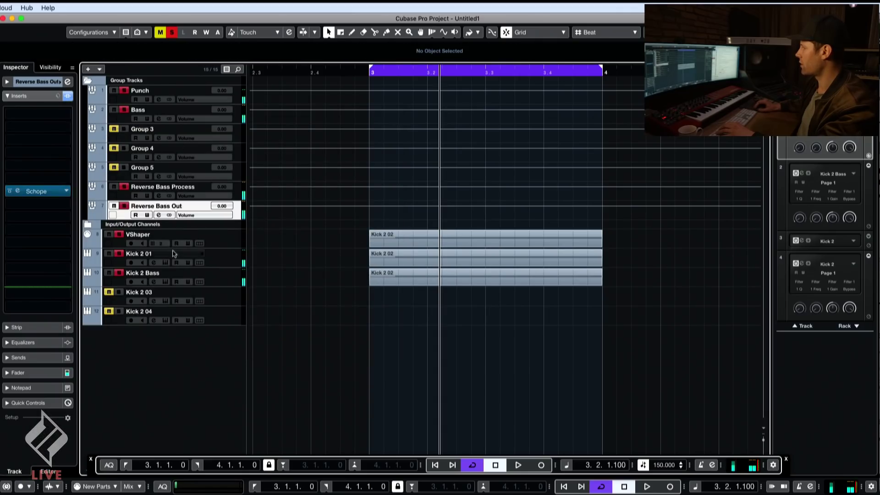
key(Down)
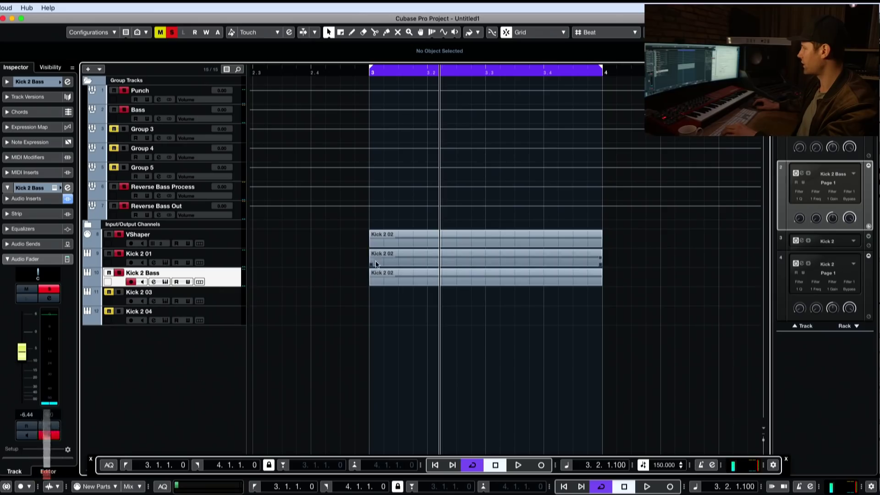
key(super+shift+d)
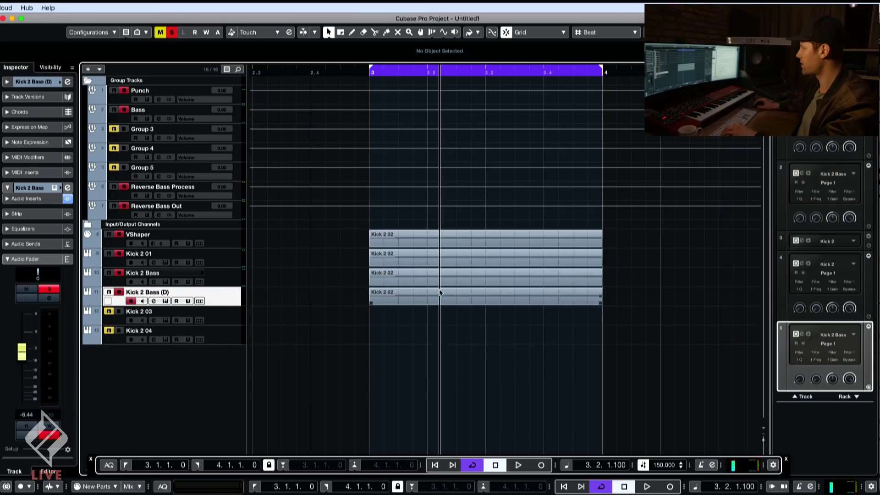
click(339, 115)
click(40, 199)
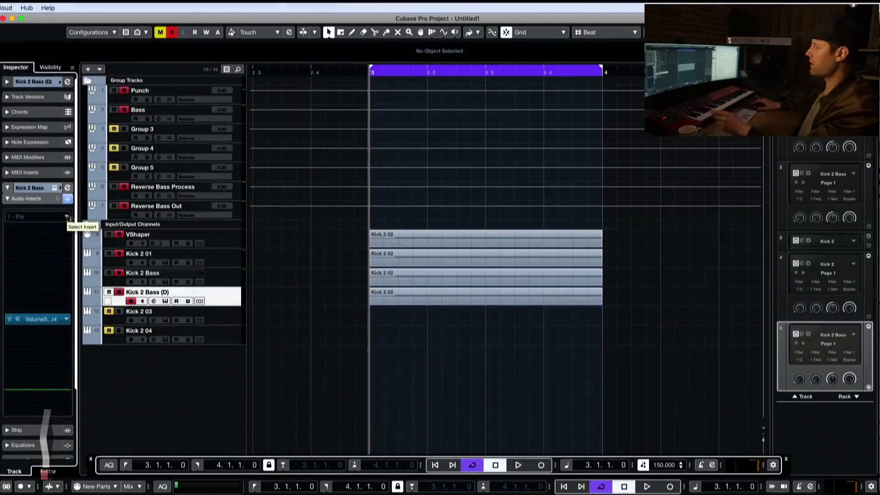
Colour the VShaper MIDI track and its part red
click(139, 232)
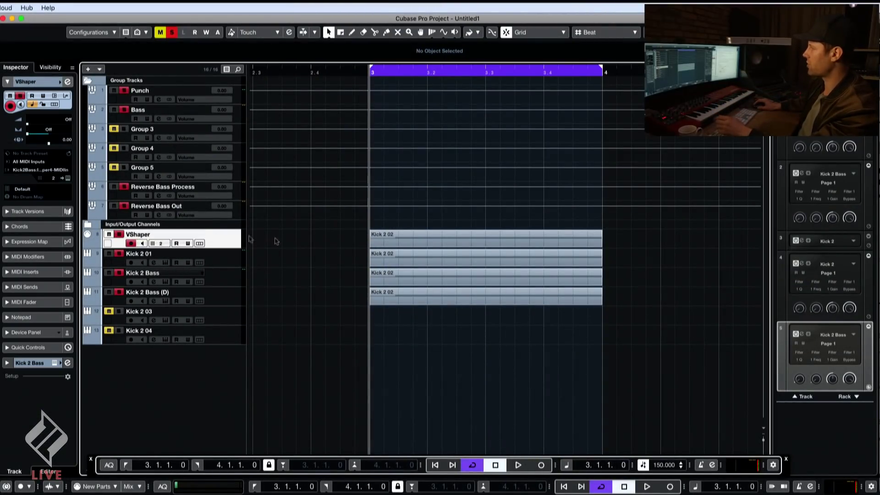
key(ctrl+shift+c)
click(438, 138)
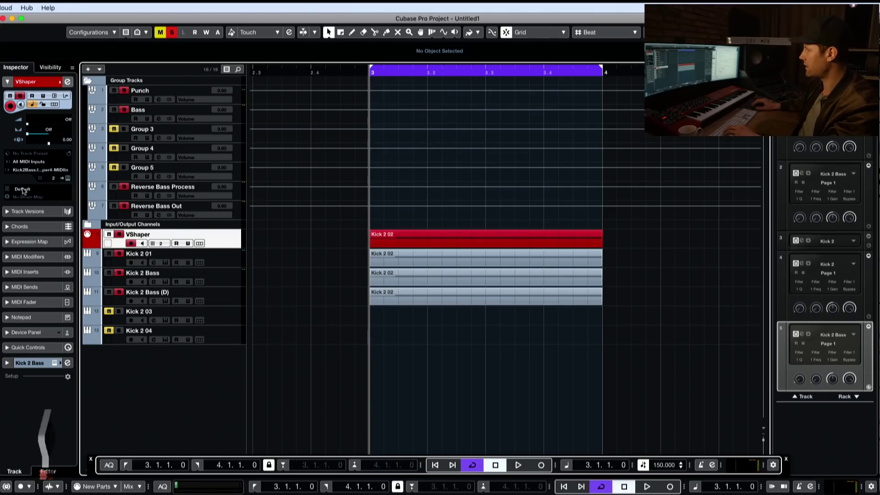
Rename the duplicated Kick 2 Bass track as Kick 2 Bass Top 1
click(137, 275)
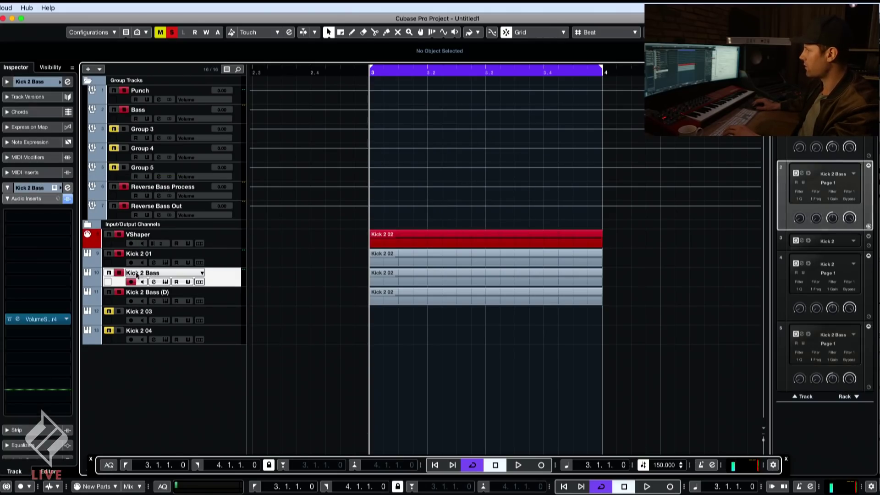
double_click(157, 295)
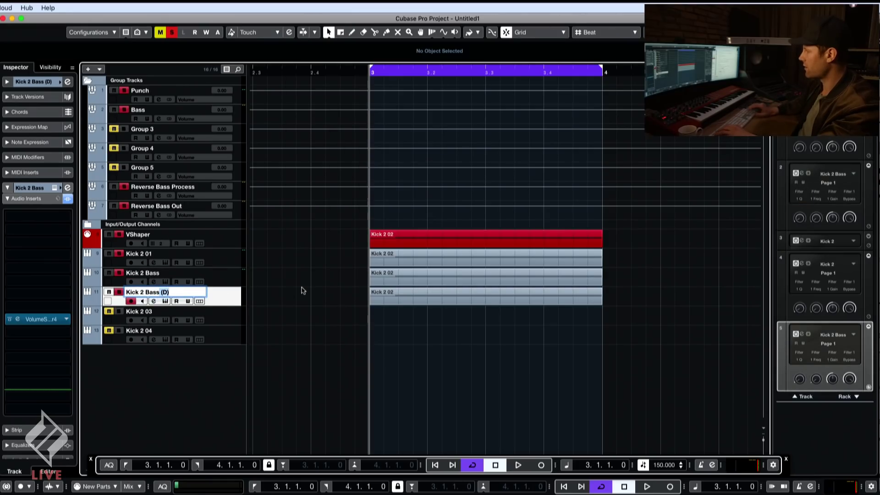
key(Return)
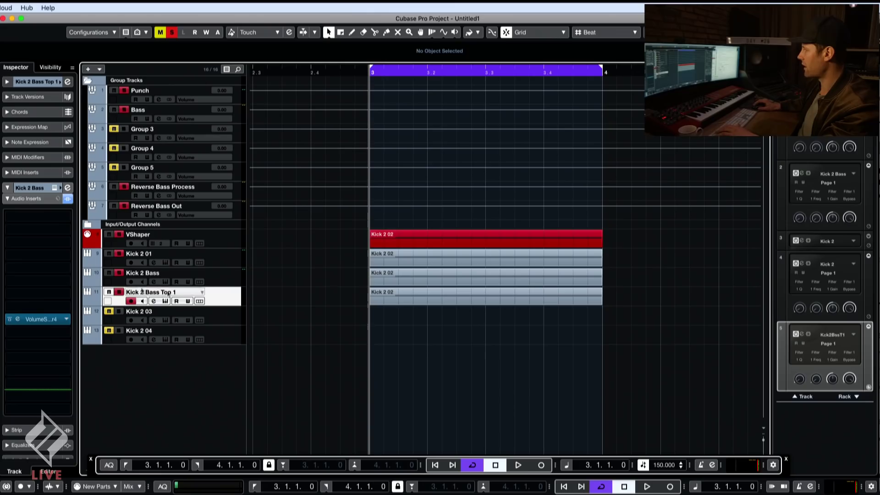
Add a MIDI send on VShaper to the VolumeShaper4 in insert 9 of Kick 2 Bass Top 1
click(161, 243)
click(20, 287)
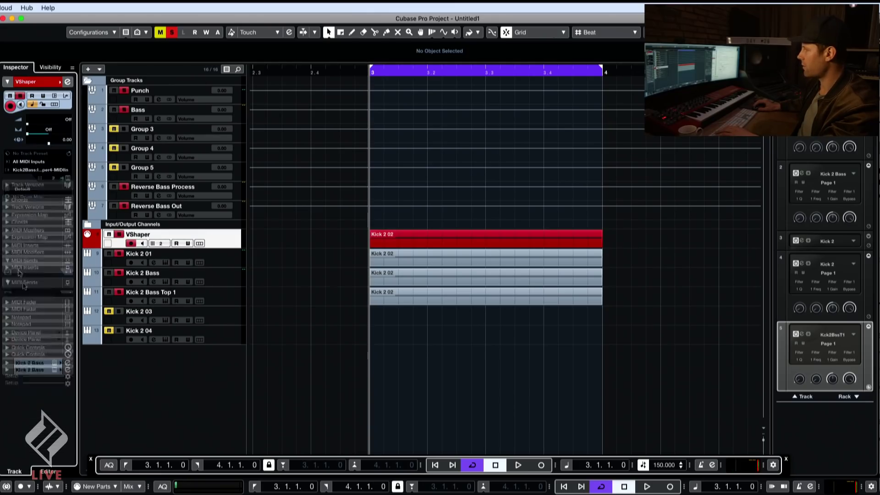
click(35, 206)
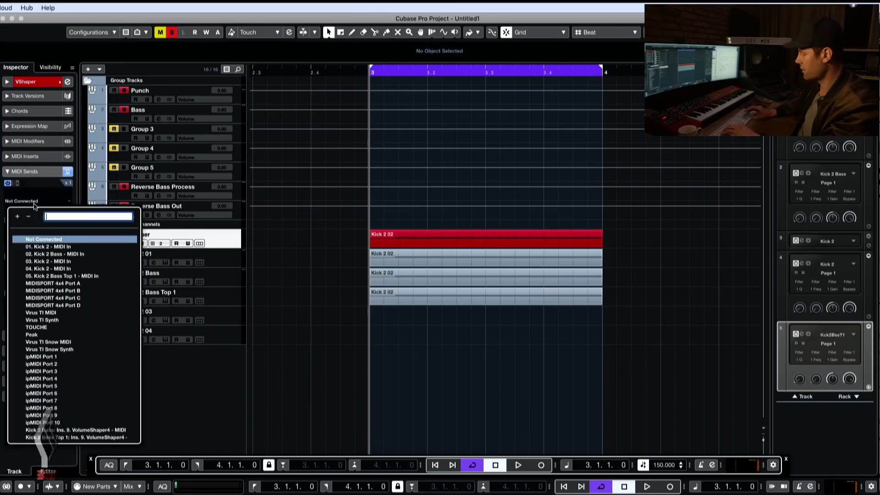
text(volume)
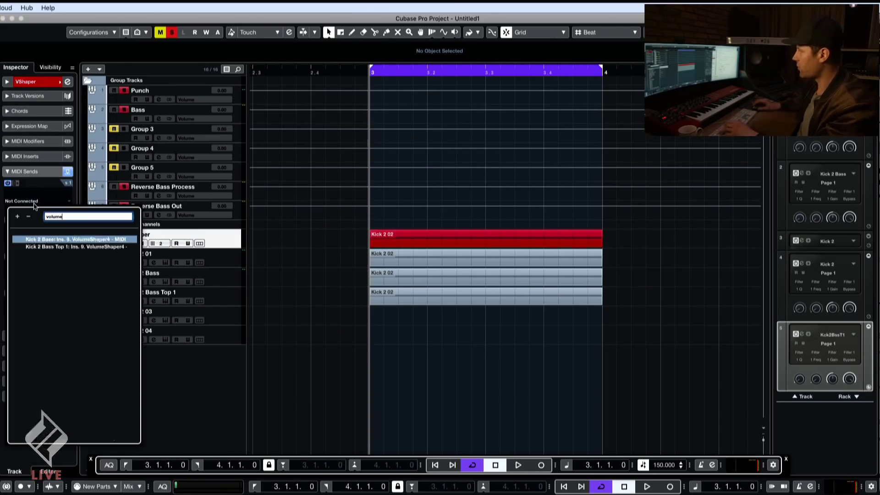
click(54, 248)
Open VolumeShaper4 on Kick 2 Bass Top 1, place it over the arrangement, and play the loop to check its ducking trigger
click(153, 295)
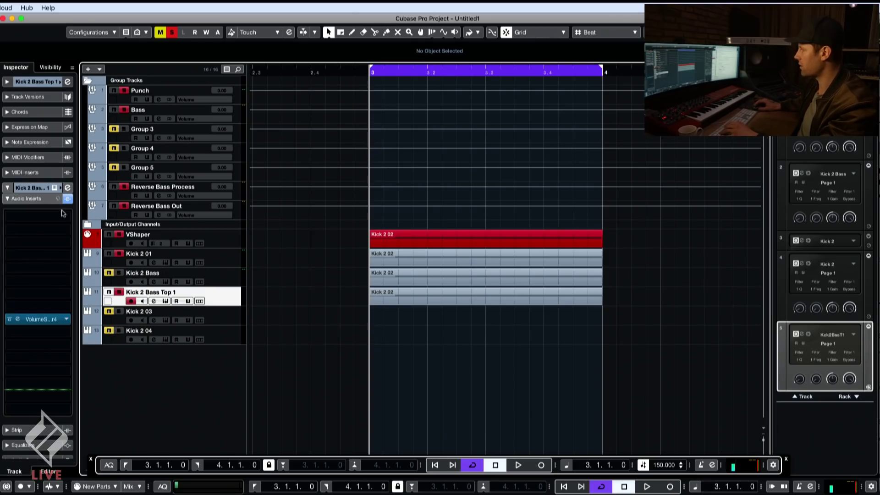
click(38, 318)
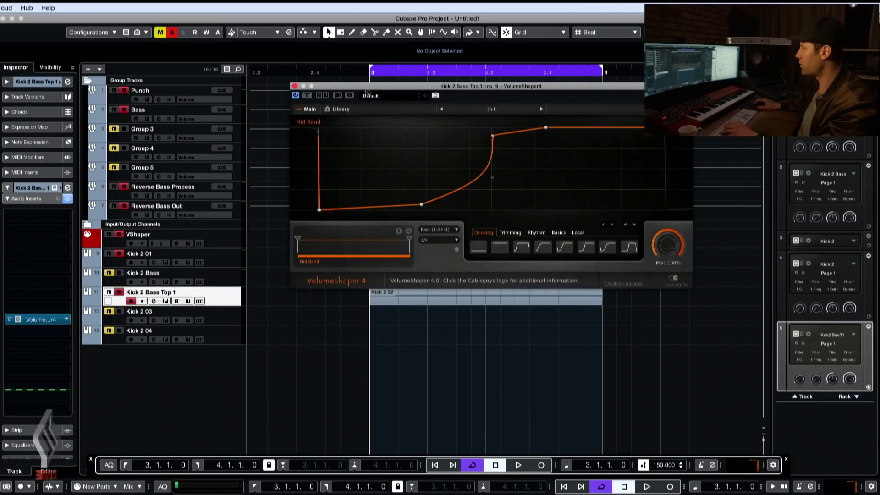
drag(371, 90, 422, 105)
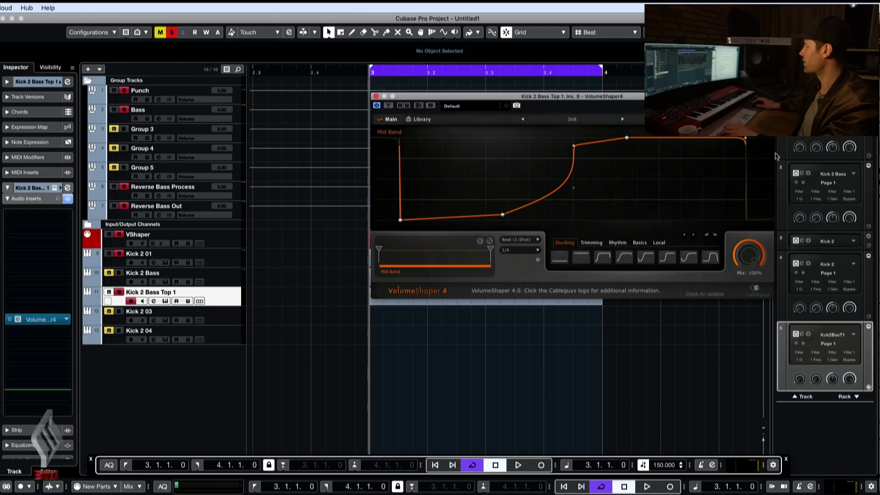
key(space)
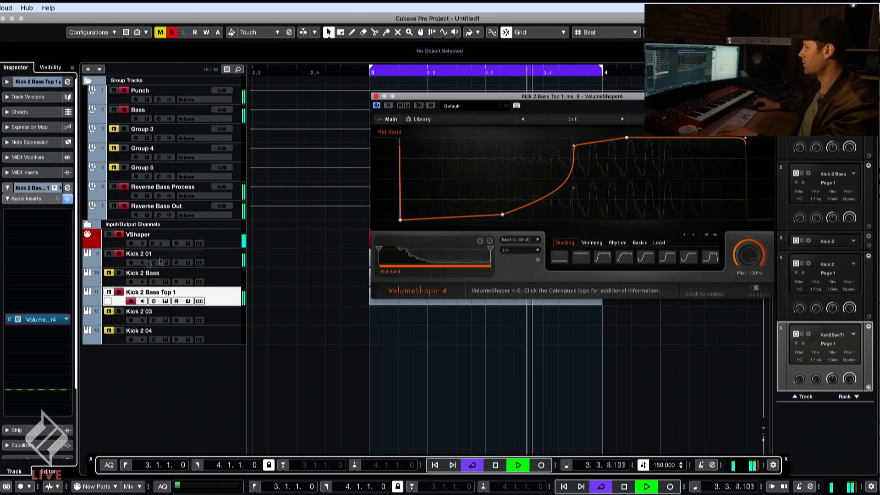
Switch the solo of Kick 2 Bass on and off to compare it with Kick 2 Bass Top 1, stop playback, and close VolumeShaper4
click(119, 273)
click(119, 273)
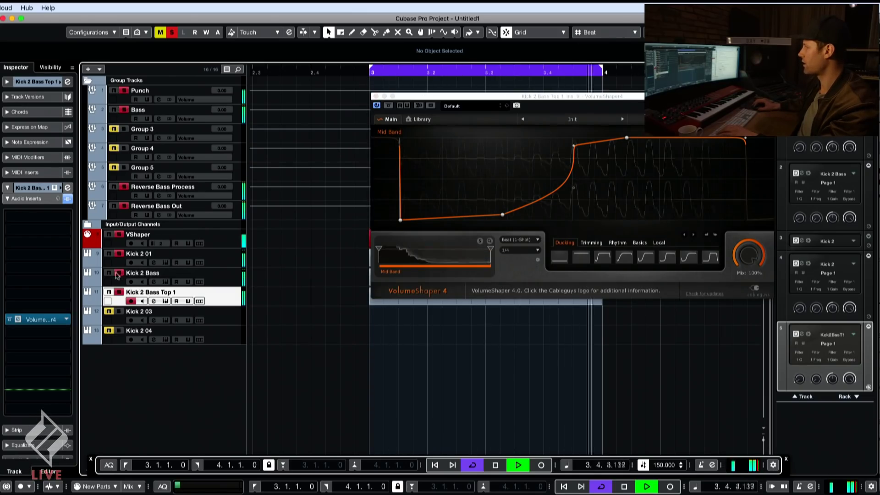
key(space)
click(339, 246)
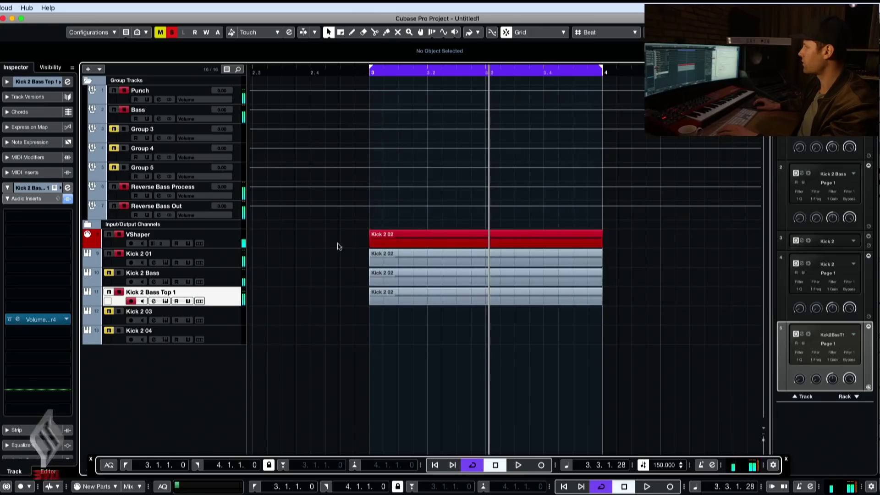
Reshape the Kick 2 01 pitch envelope during playback: start at 554 Hz, second node at 131 Hz, C1 node later, curve before it bent upward
click(505, 298)
click(190, 255)
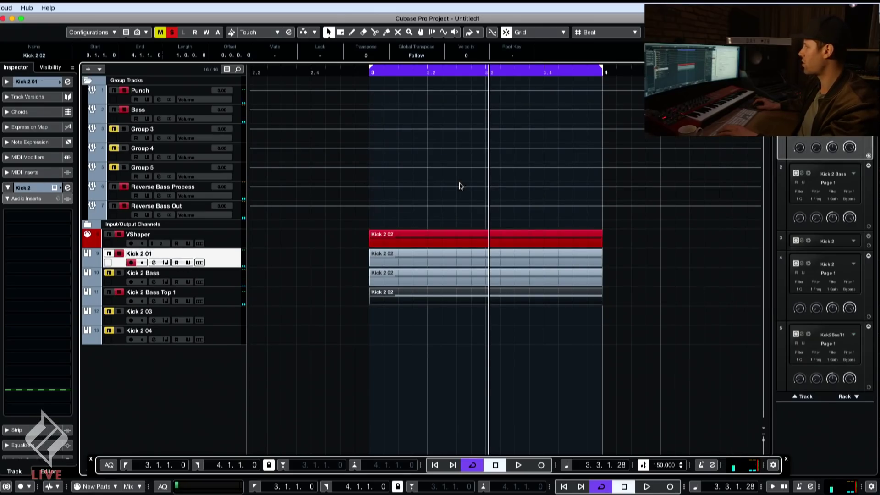
key(Return)
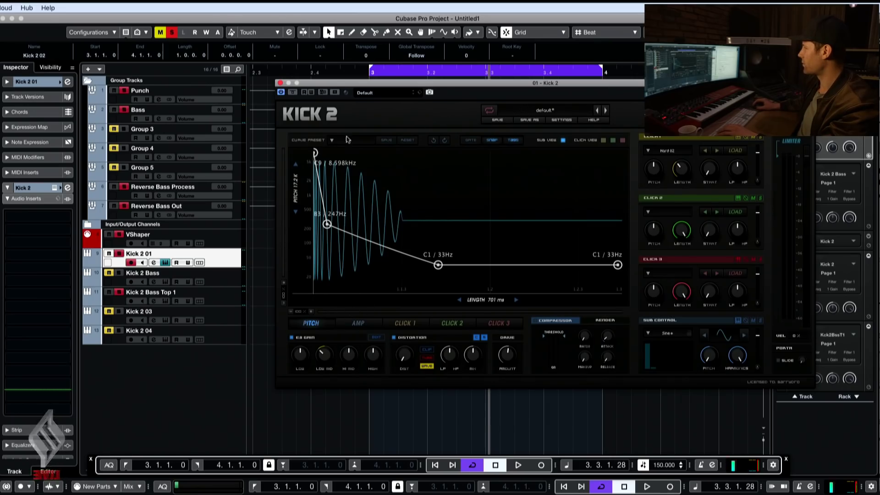
drag(422, 86, 467, 140)
key(space)
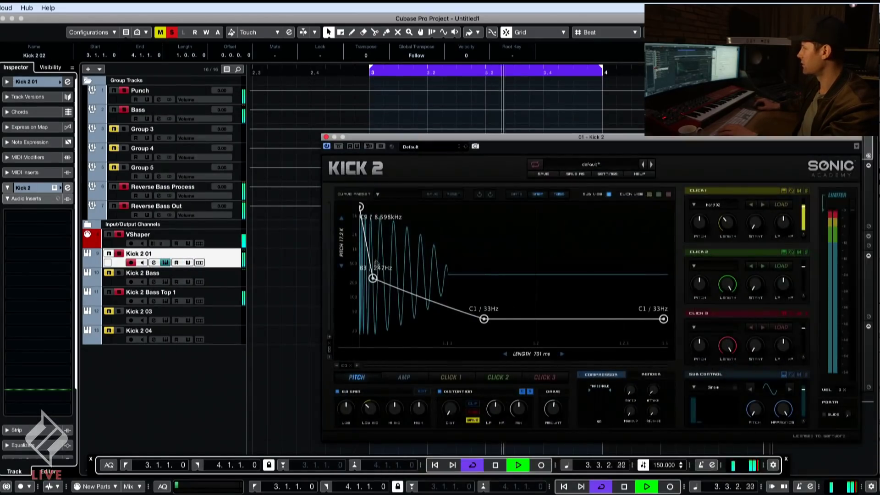
drag(361, 212, 386, 290)
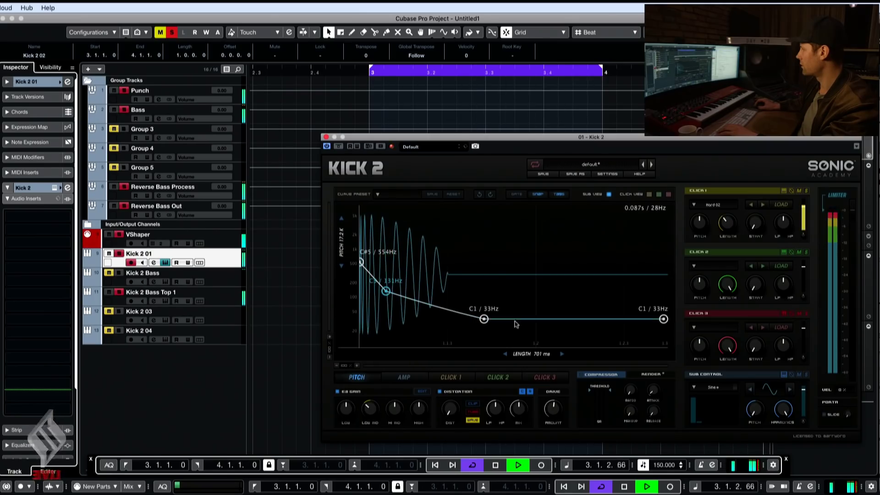
drag(484, 319, 522, 319)
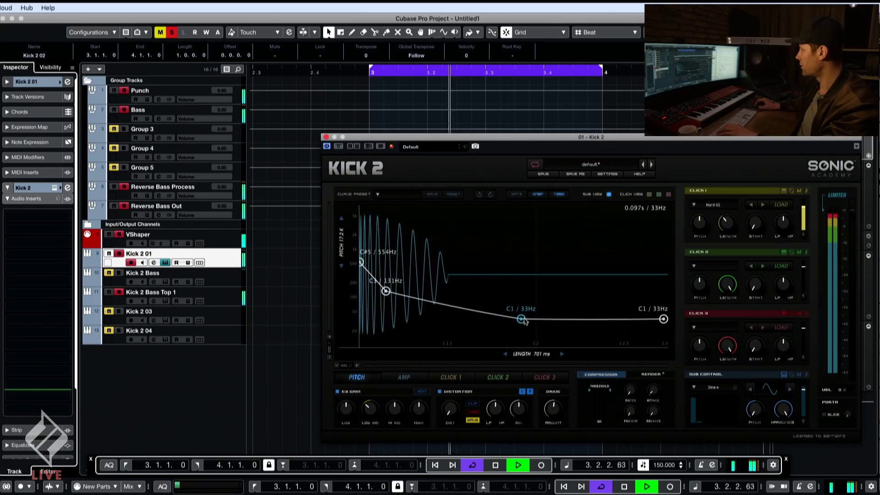
mouse_move(469, 307)
mouse_down()
mouse_move(470, 277)
mouse_move(467, 292)
mouse_up()
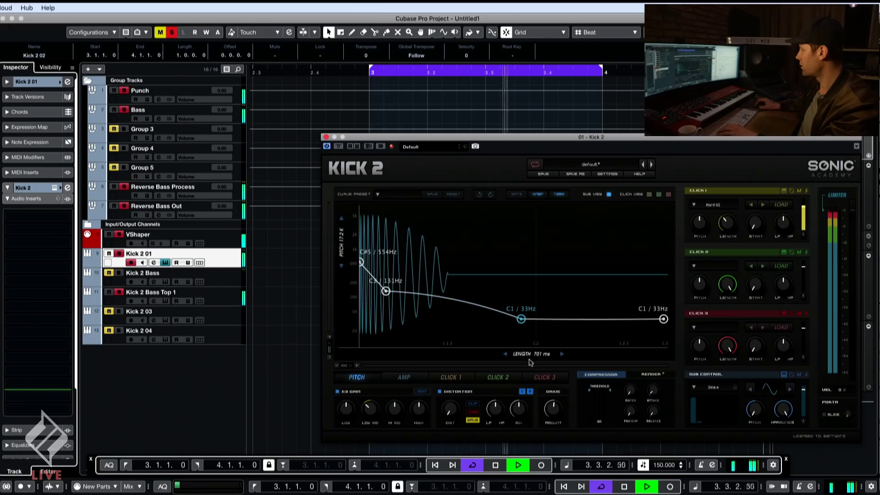
Set the Kick 2 01 length to 940 ms, raise the pitch start to 8.372 kHz and second node to 208 Hz, and close the synth
drag(533, 352, 548, 356)
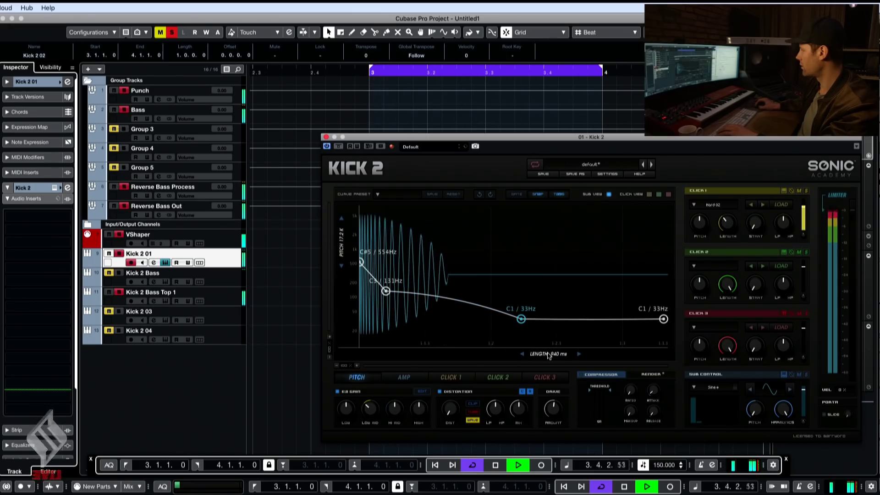
drag(386, 291, 384, 278)
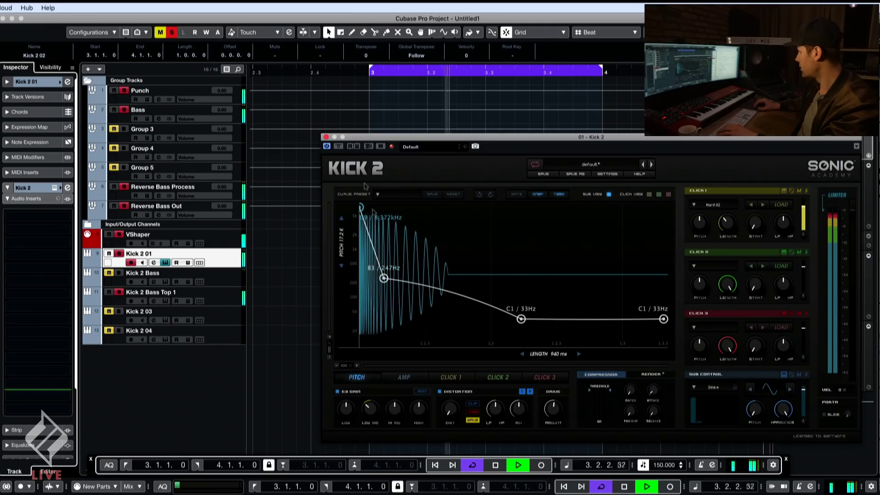
drag(374, 245, 383, 282)
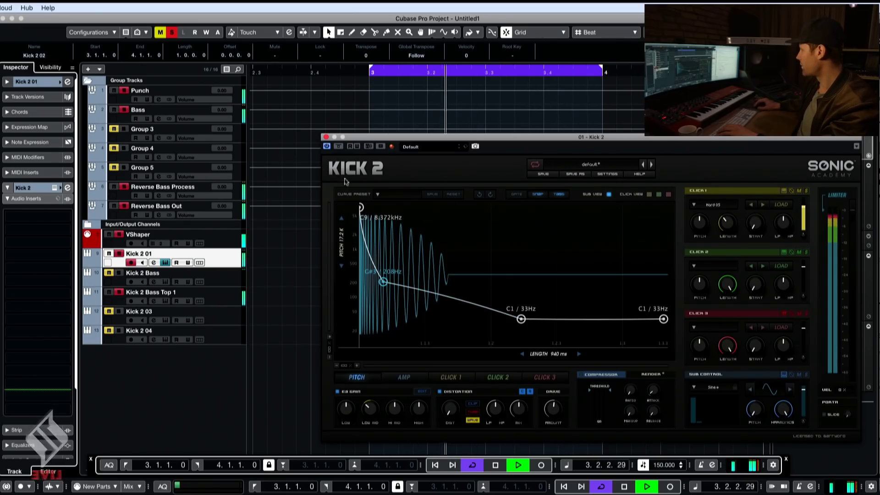
click(325, 137)
key(space)
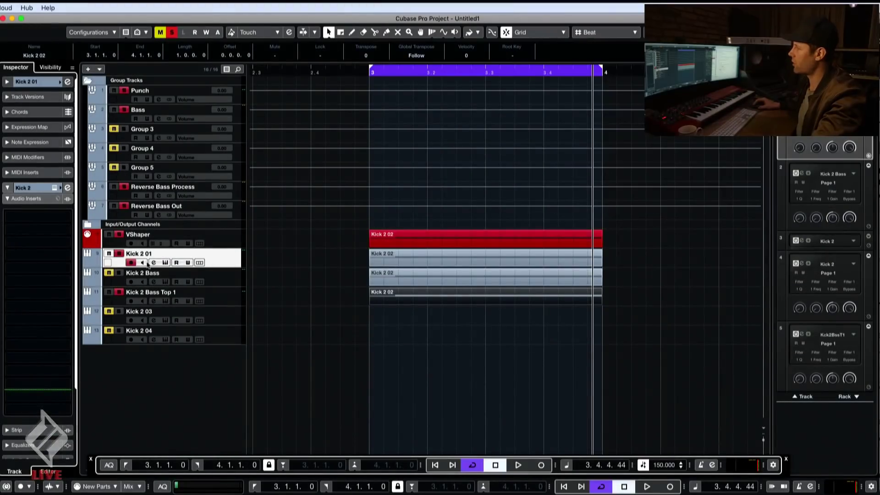
Insert FabFilter Pro-Q 2 in the first audio insert of Kick 2 Bass Top 1 and place its window over the arrangement
click(148, 296)
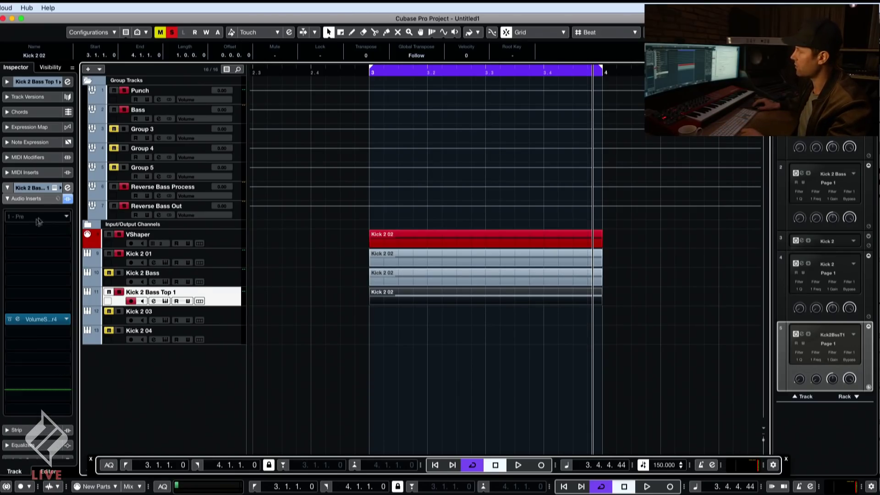
click(64, 220)
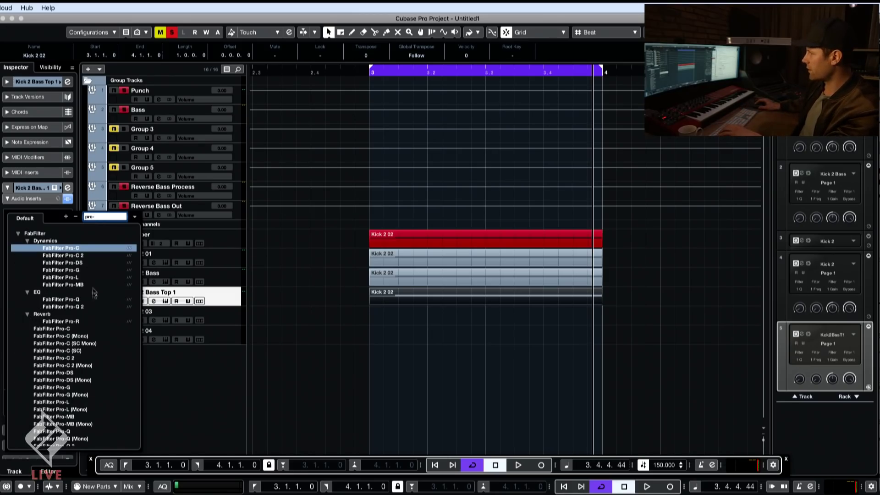
click(64, 306)
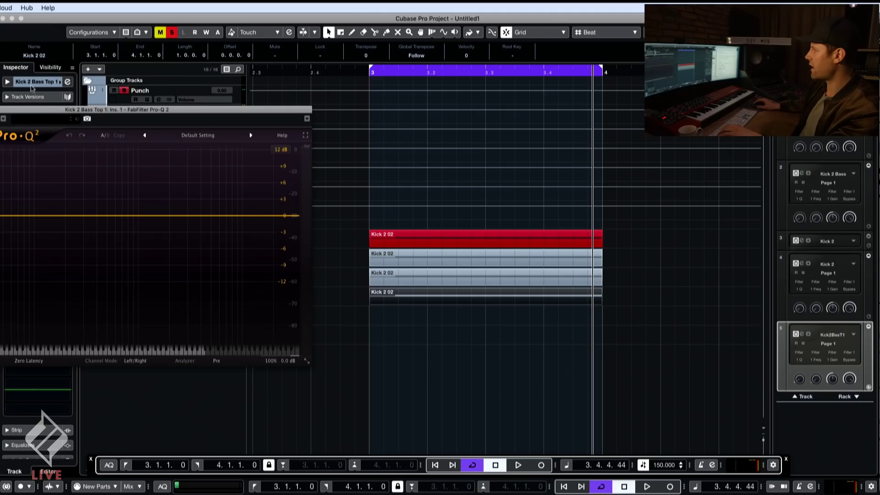
drag(39, 109, 337, 112)
Insert iZotope Trash 2 in the second insert of Kick 2 Bass Top 1, arrange both plug-in windows, and select a Stage 1 distortion type
click(73, 238)
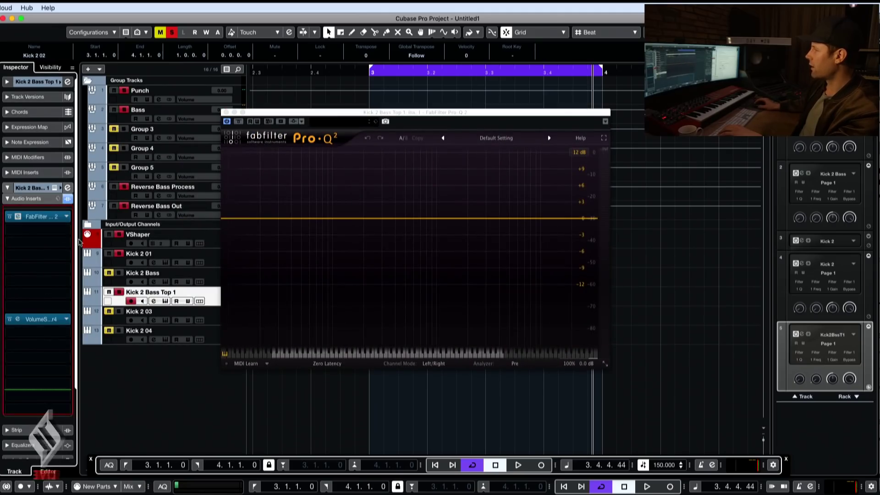
click(69, 233)
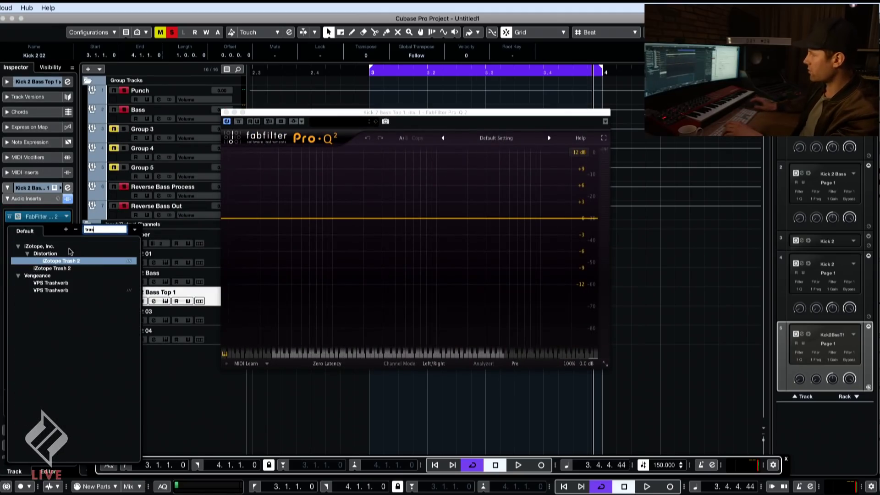
click(48, 269)
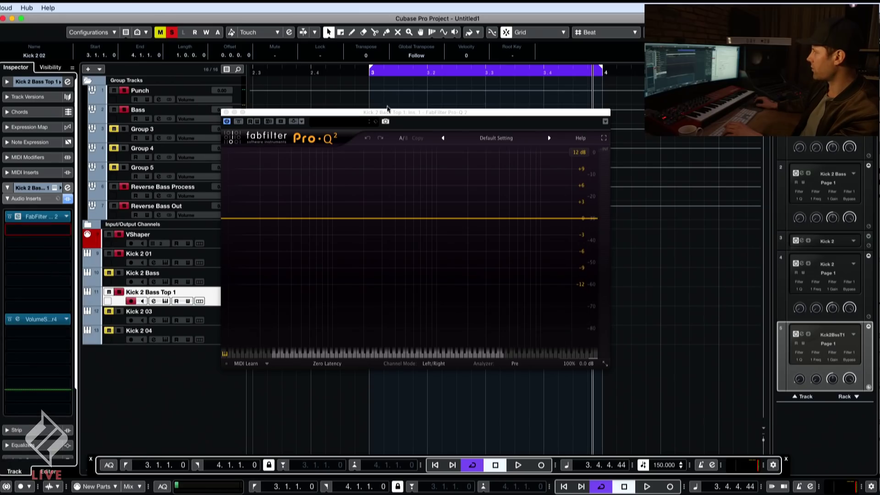
drag(381, 115, 375, 97)
drag(487, 95, 361, 70)
click(312, 257)
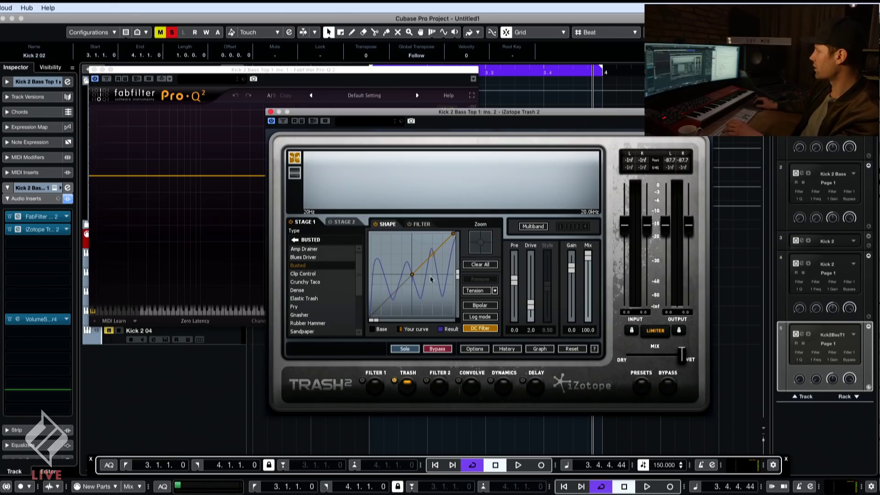
During playback, add a low cut in Pro-Q 2 with a 36 dB/oct slope and move it to 23.125 Hz
key(space)
drag(366, 112, 447, 115)
click(93, 178)
drag(93, 177, 187, 176)
right_click(186, 176)
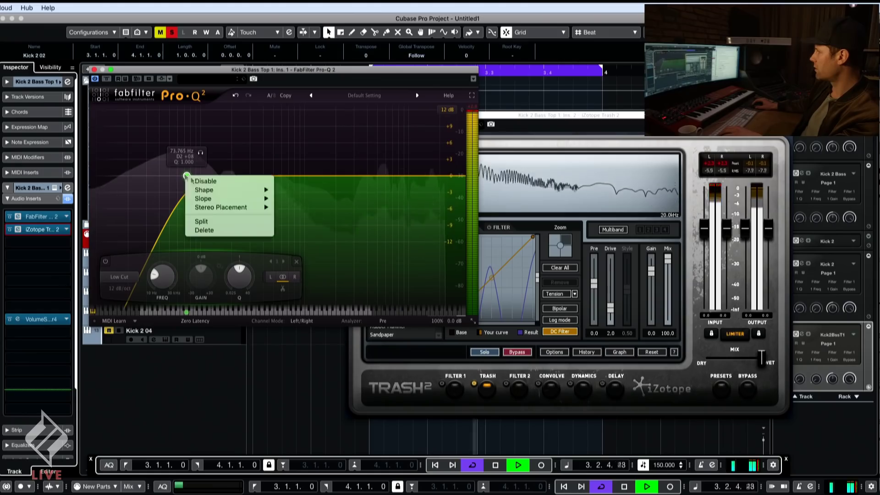
mouse_move(229, 199)
click(299, 242)
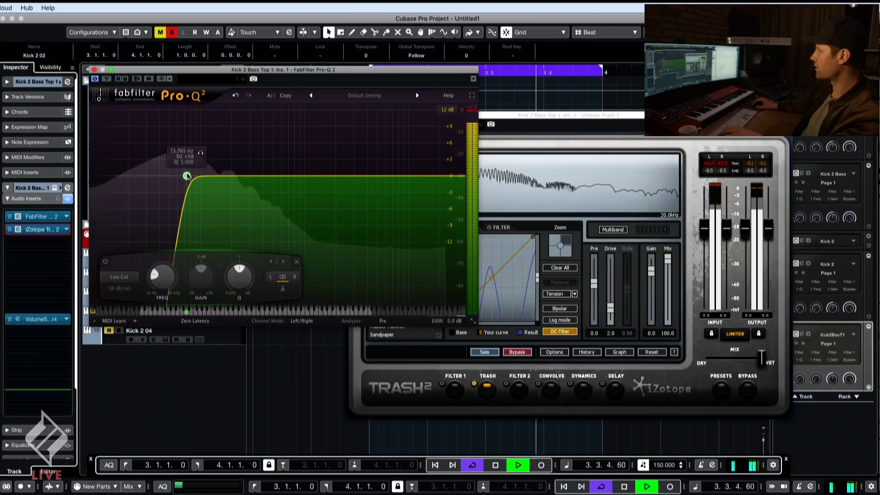
drag(186, 176, 135, 177)
Audition Blues Driver and Clip Control as Trash 2 Stage 1 distortion types and bend the shape curve steeply upward at its start
click(570, 238)
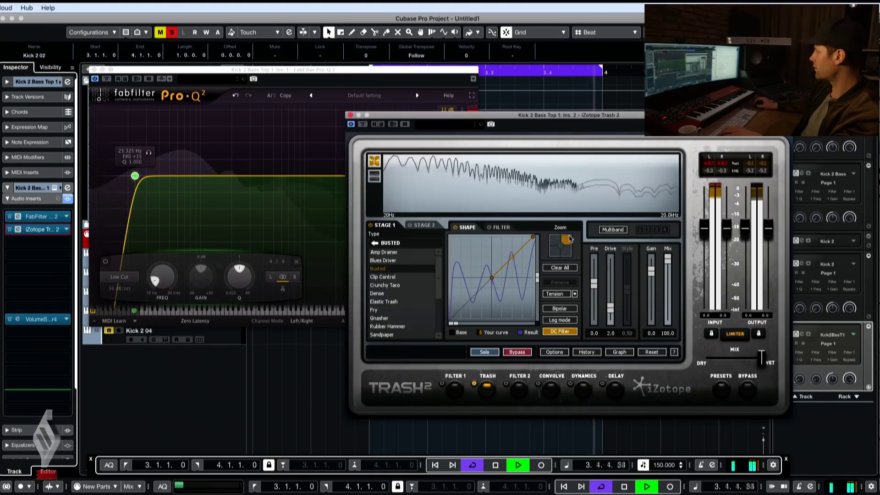
click(390, 261)
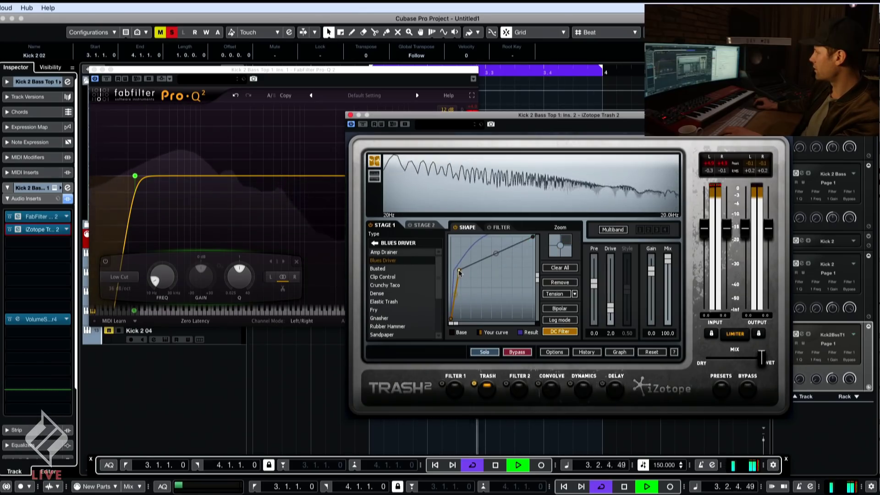
click(383, 277)
Add a mid boost of about 9 dB, a narrow notch below it and a small low boost in Pro-Q 2, and move the low cut to 31.216 Hz
click(330, 203)
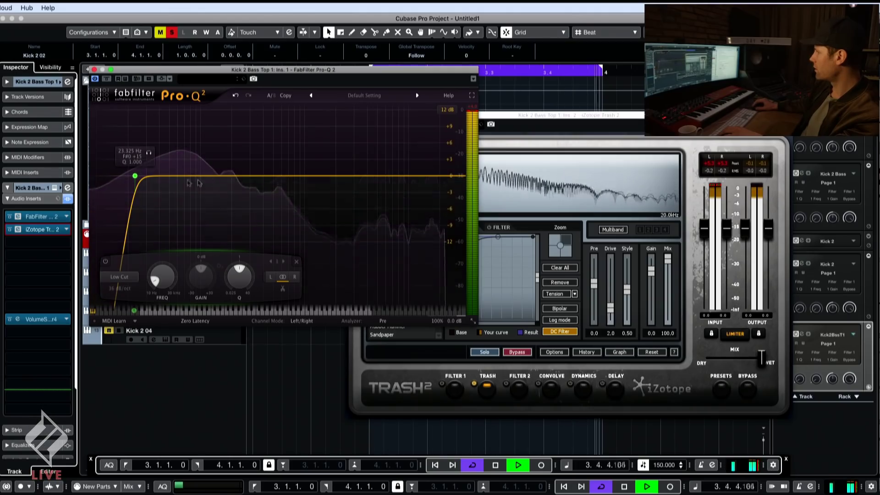
drag(274, 175, 277, 136)
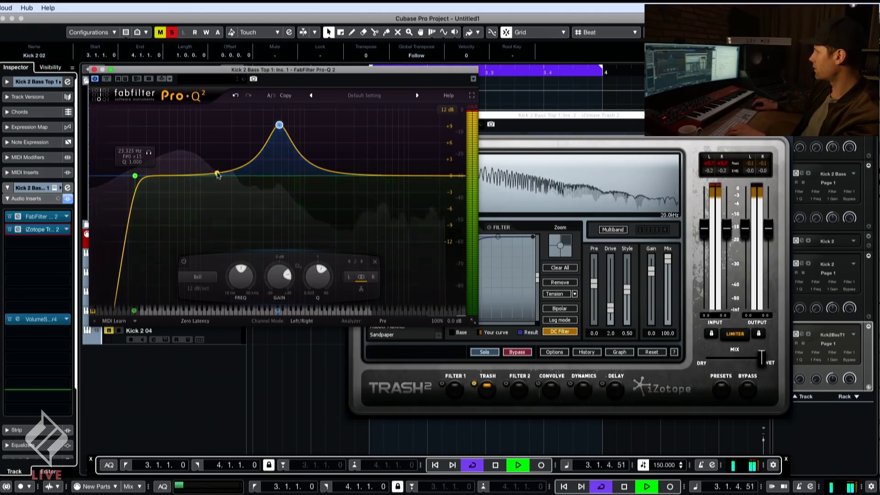
drag(218, 176, 227, 203)
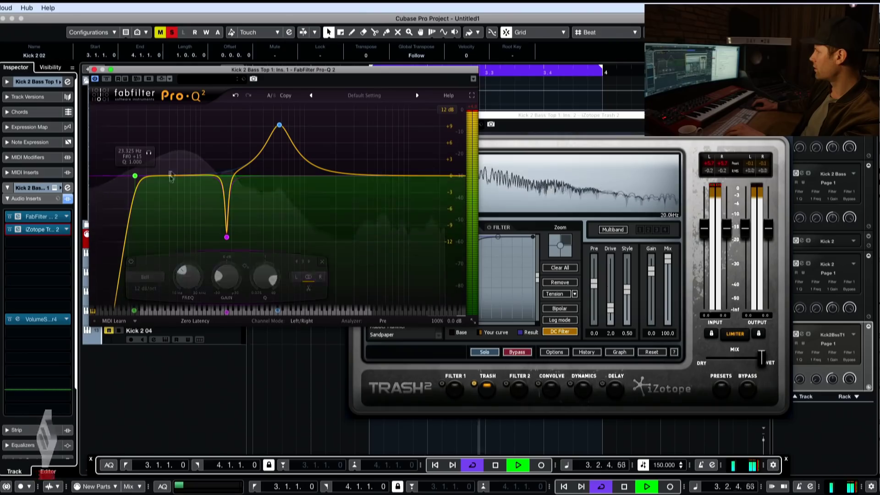
drag(177, 176, 178, 151)
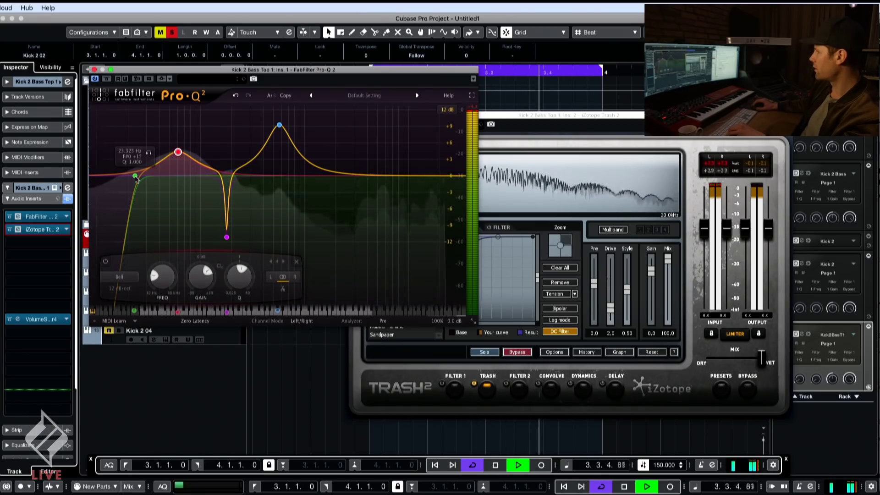
drag(135, 178, 149, 178)
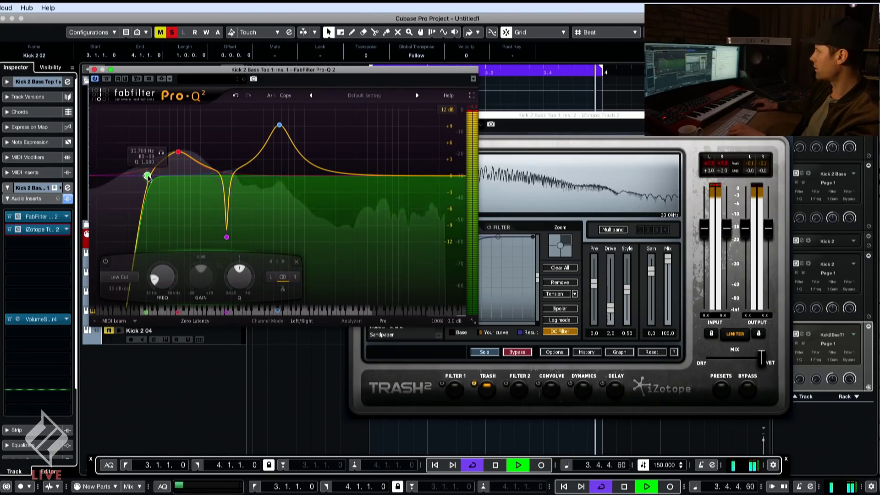
Try further Stage 1 distortion types in Trash 2 and select Gnasher
click(490, 272)
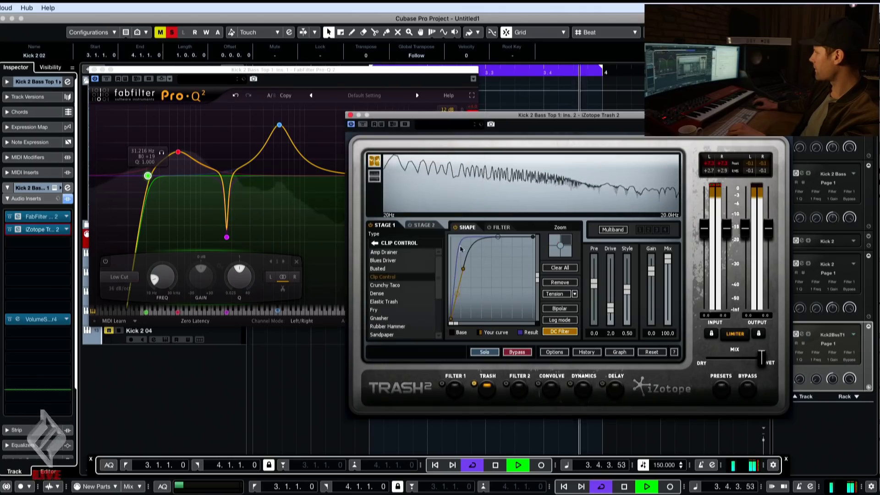
click(384, 284)
click(385, 310)
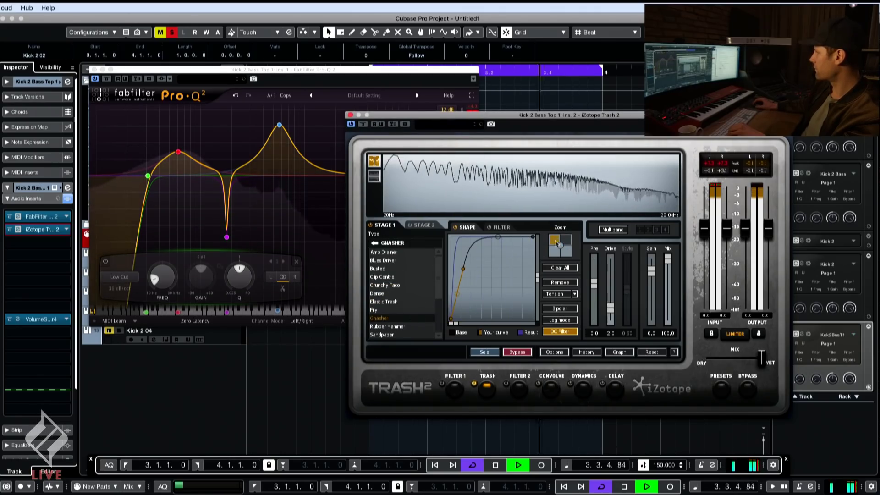
Switch on Stage 2 in Trash 2 and audition the Cracked Actress and Cactus distortion types
click(420, 226)
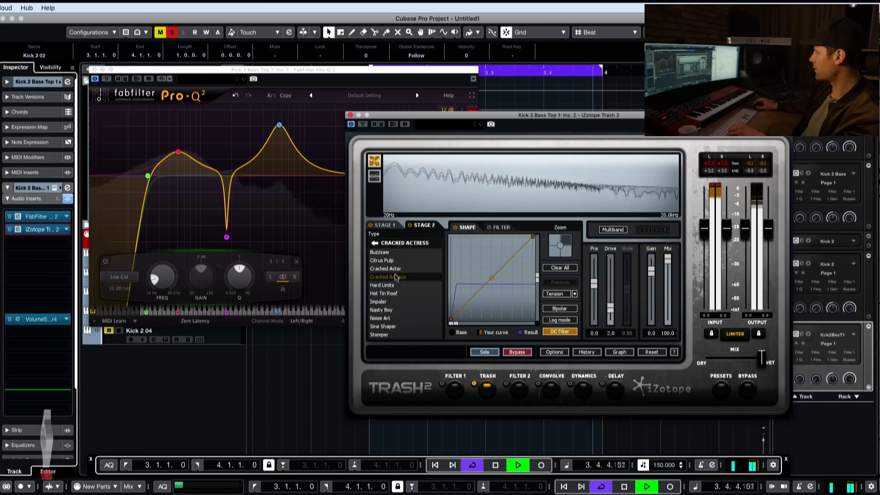
click(379, 244)
click(397, 261)
click(399, 261)
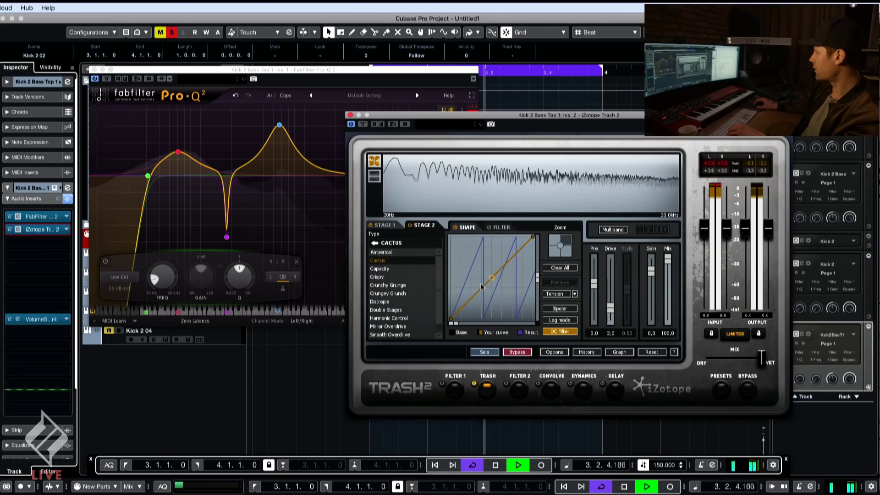
Bend the Stage 2 curve into a steep knee, audition Distropia and Harmonic Control, and select the Negative distortion type
click(387, 310)
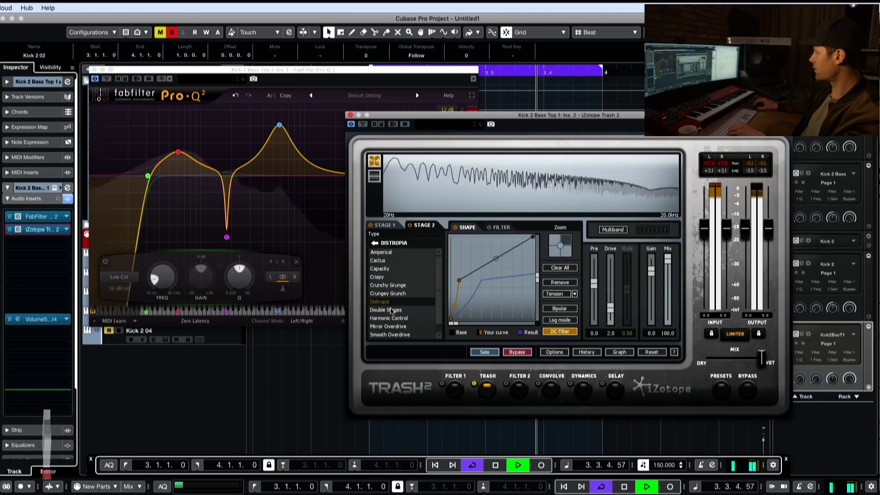
click(388, 319)
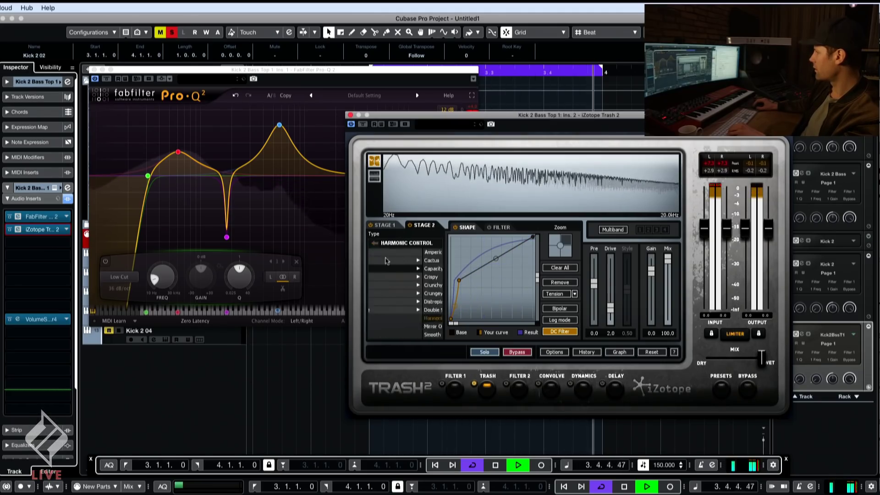
click(398, 269)
click(398, 269)
click(396, 277)
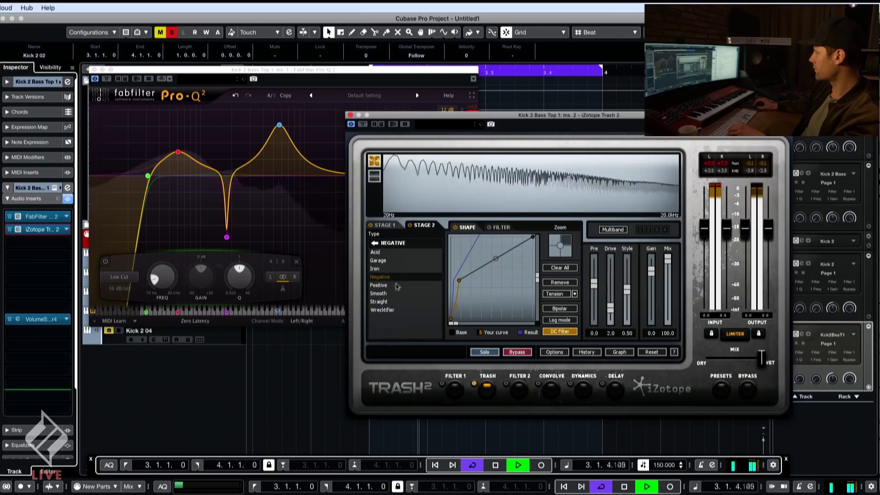
Bring the Pro-Q 2 window forward and raise the mid boost to +30 dB near 584 Hz while listening to the loop
drag(138, 69, 248, 98)
key(space)
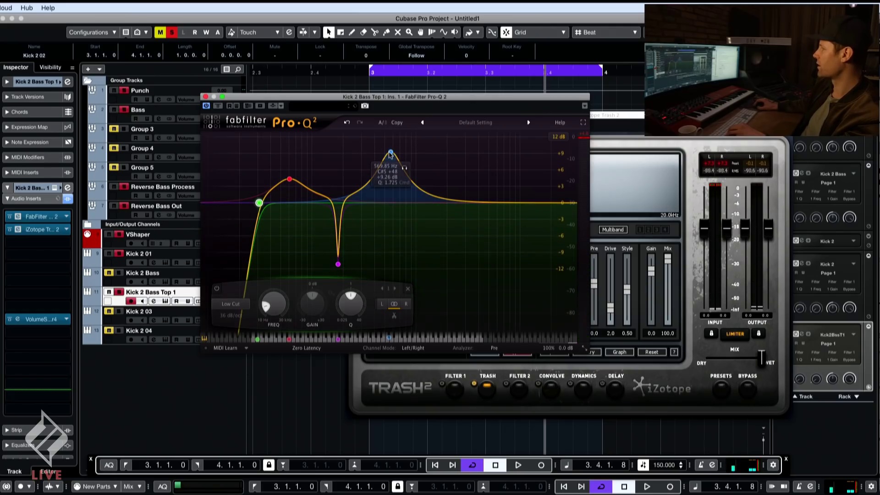
drag(390, 154, 320, 88)
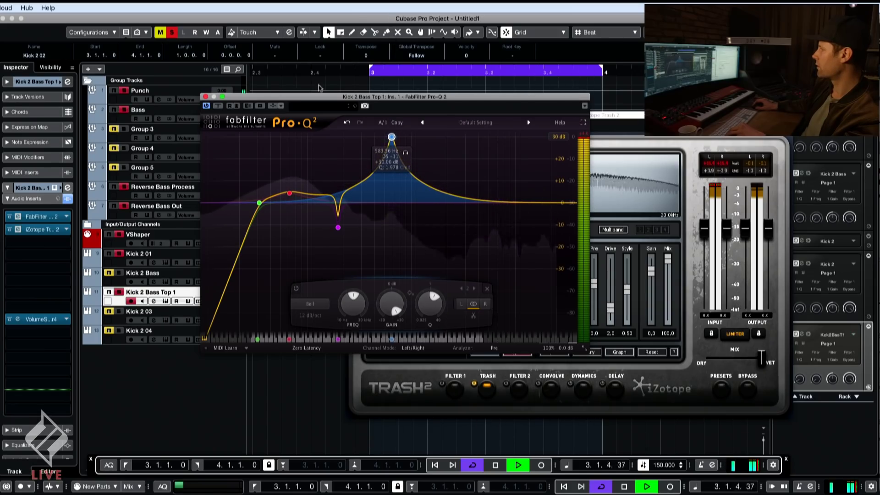
key(space)
Steepen the Pro-Q 2 low cut to 96 dB/oct, move it to 32.794 Hz, and listen to the loop
mouse_move(267, 205)
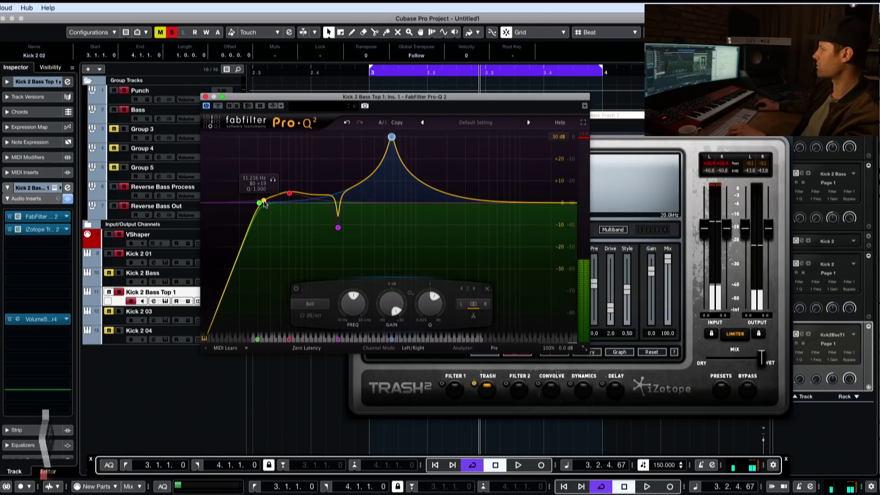
click(259, 202)
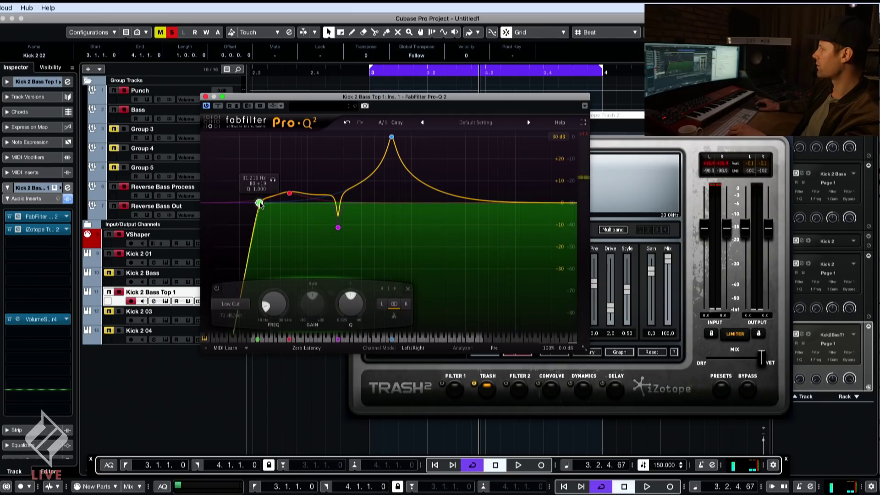
key(space)
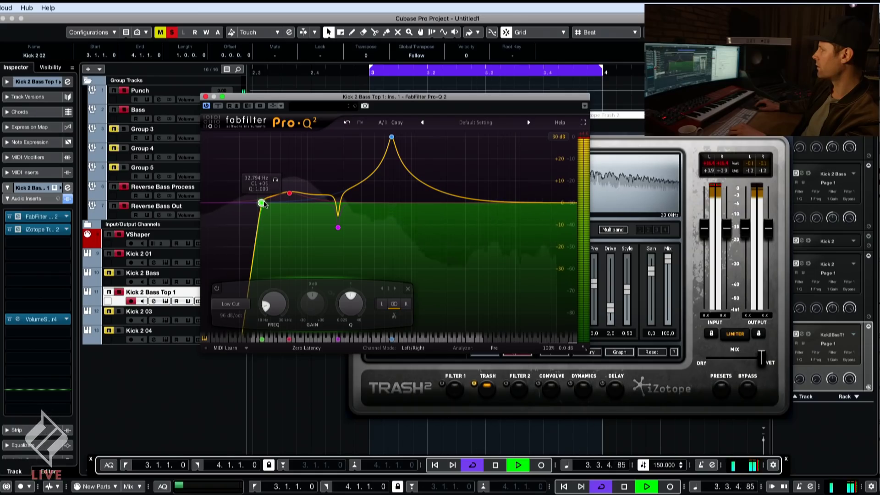
key(space)
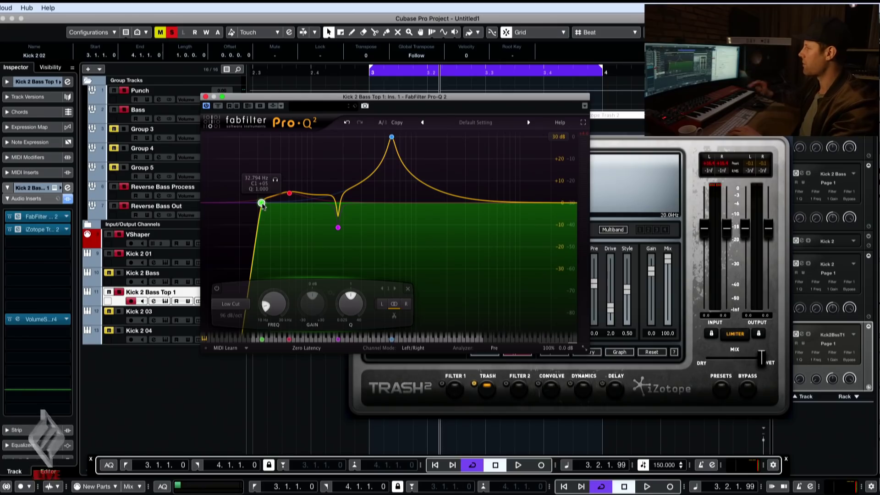
Fine-tune the Pro-Q 2 low cut frequency to 31.675 Hz during playback, and stop the loop
key(space)
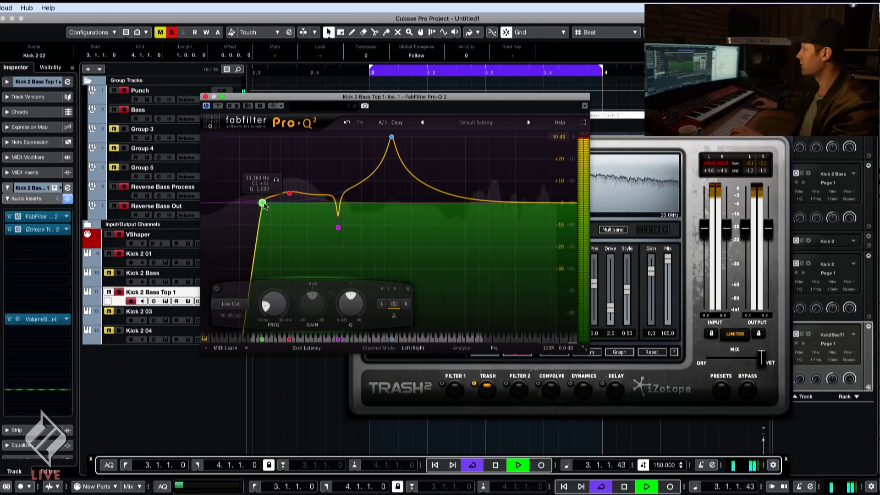
drag(262, 204, 262, 206)
key(space)
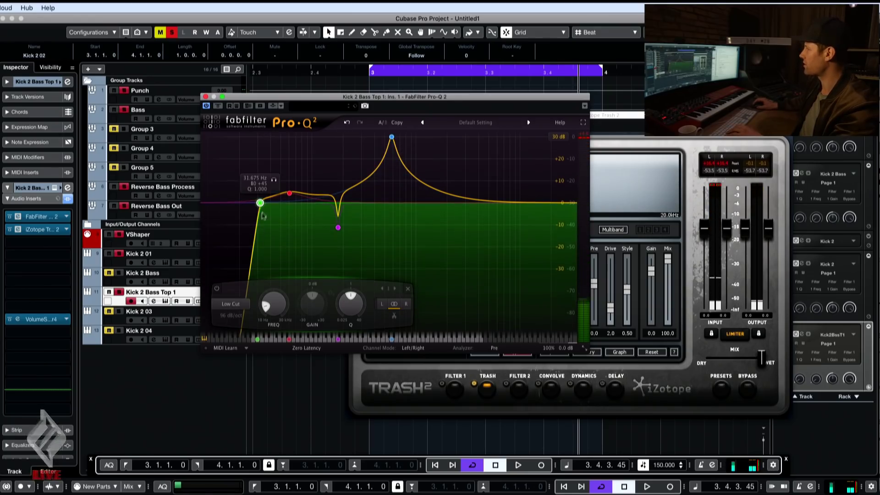
Move the narrow Pro-Q 2 cut to 127.25 Hz and add a bell boost of about +10.4 dB near 193 Hz during playback
mouse_move(347, 226)
drag(342, 231, 323, 228)
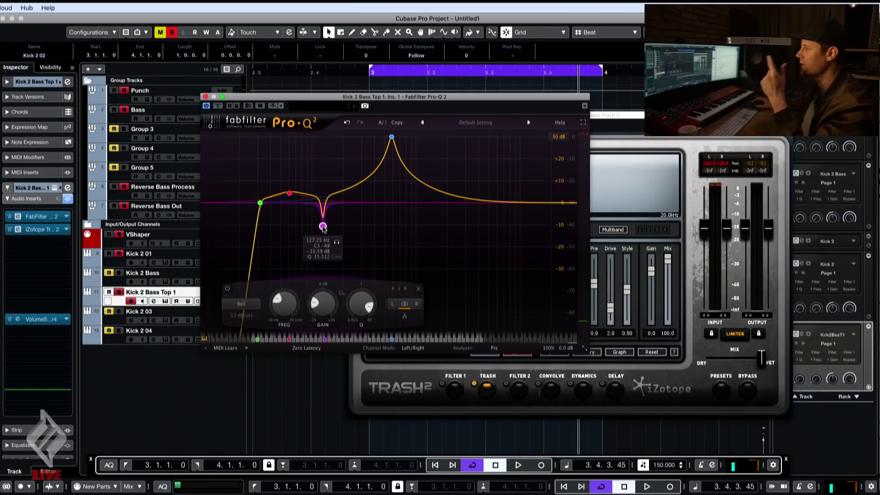
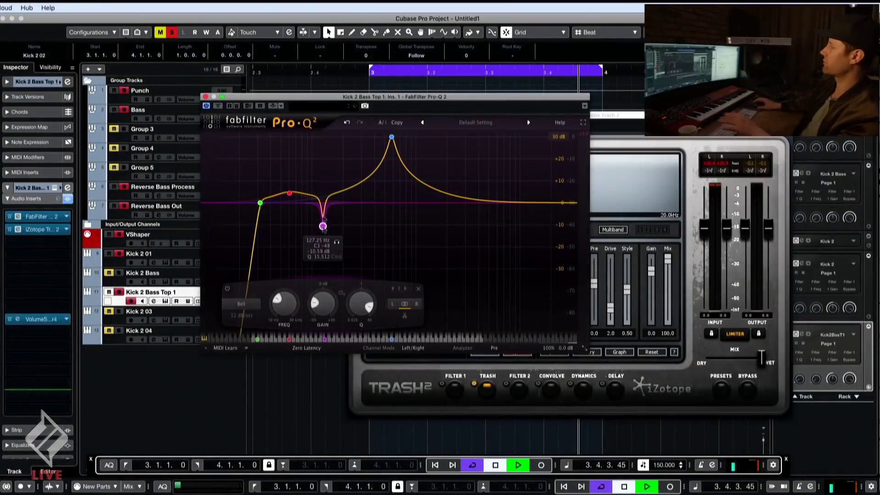
click(345, 179)
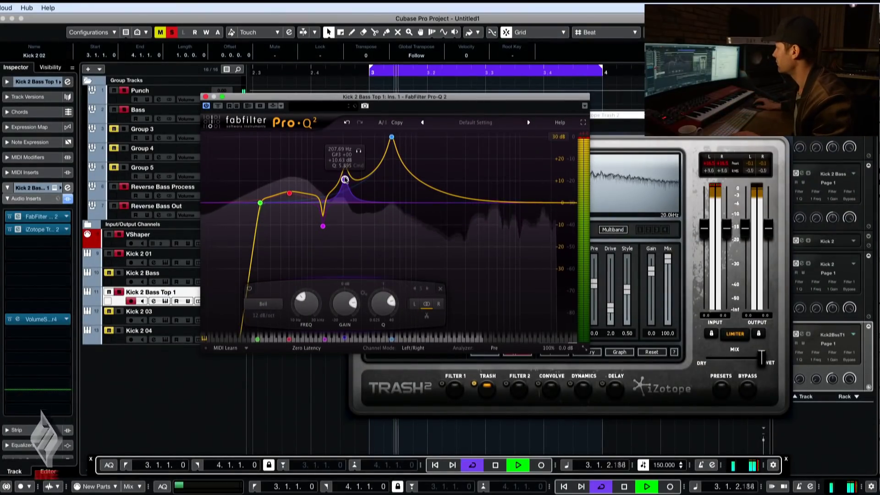
drag(345, 180, 342, 180)
Add two more Pro-Q 2 bell boosts, one just below and one above the 584 Hz peak, while the loop plays
click(365, 180)
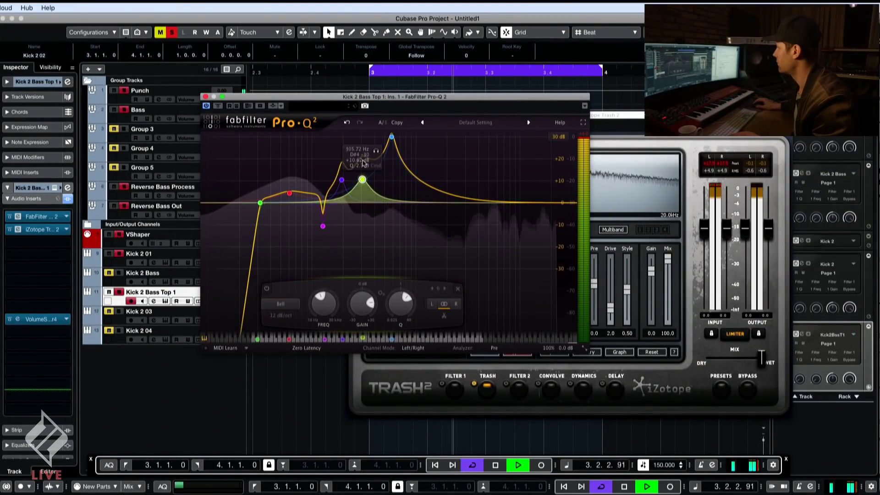
drag(366, 173, 379, 167)
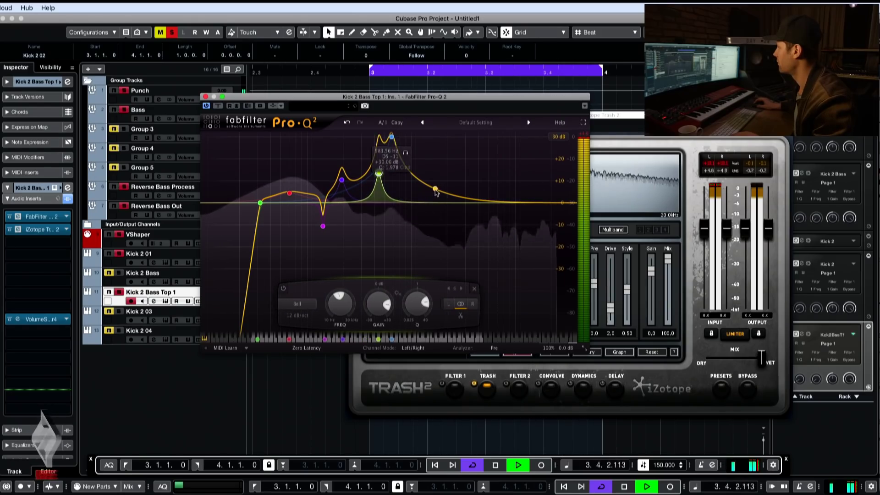
click(428, 169)
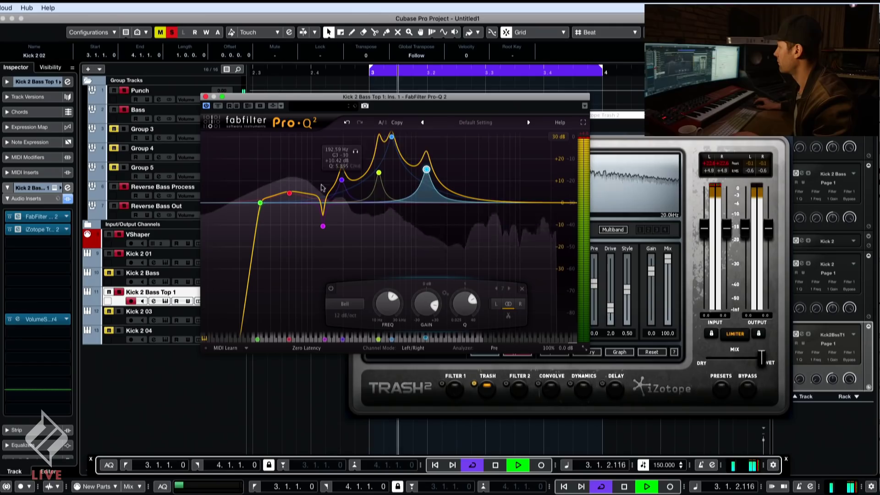
Add a narrow -17.05 dB cut at 52.293 Hz with Q 40, set the low cut to 32.200 Hz, and stop the loop
drag(303, 202, 302, 232)
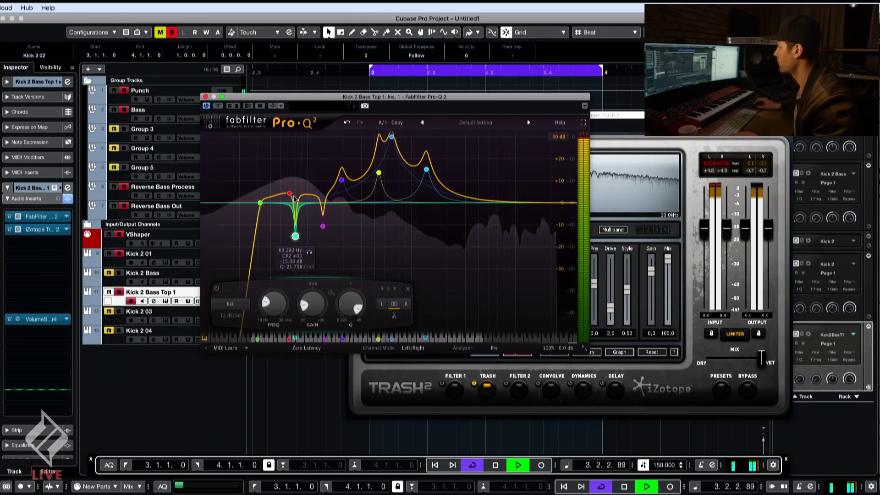
drag(295, 198, 284, 182)
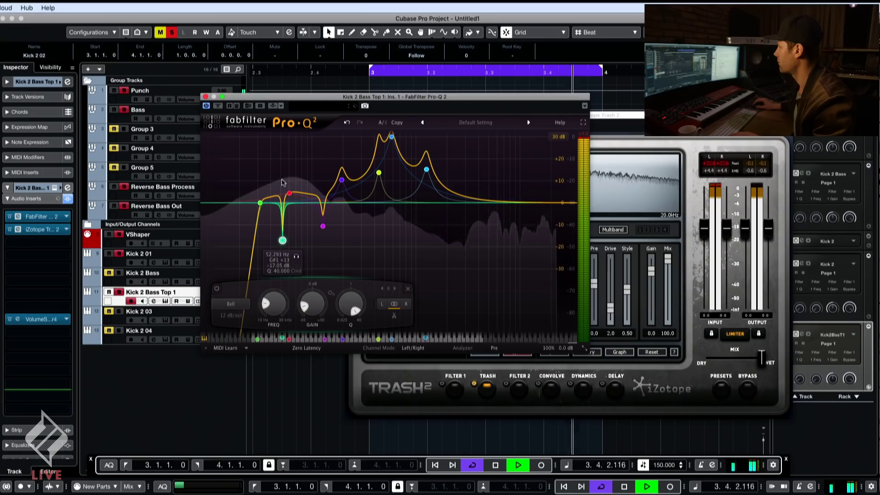
click(260, 202)
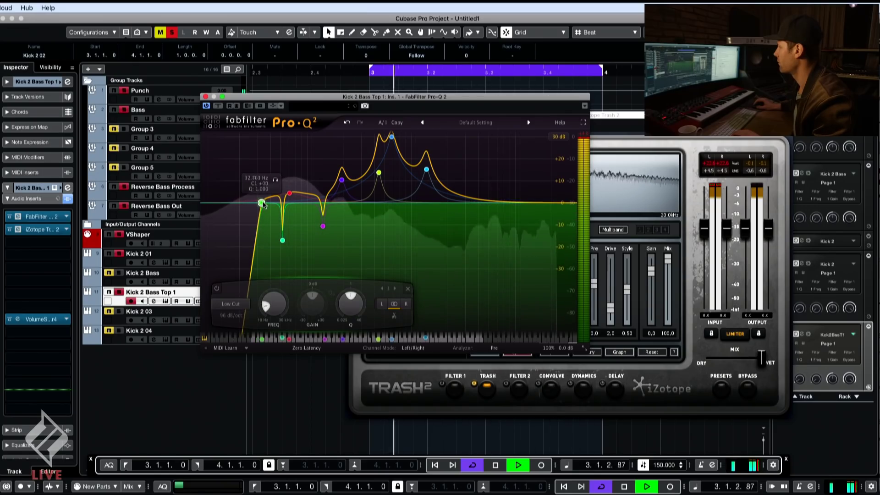
drag(263, 205, 260, 203)
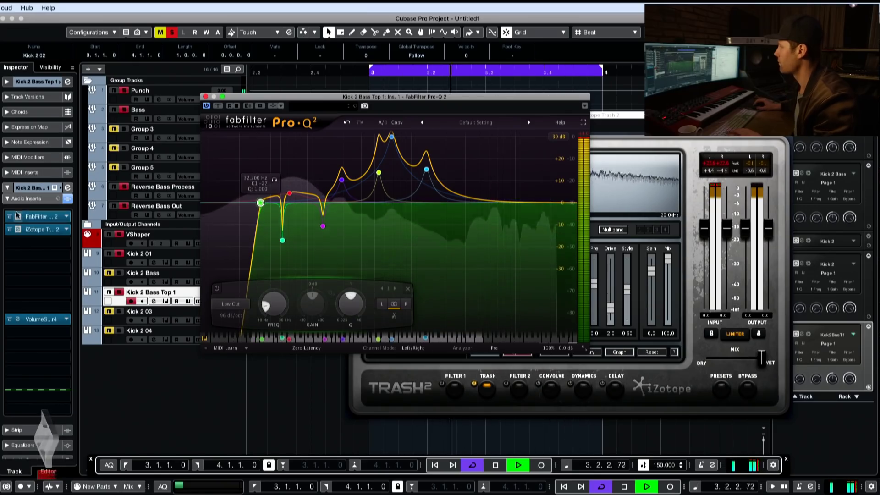
key(space)
Open the Kick 2 instrument of the Kick 2 Bass Top 1 track and review the Pro-Q 2 curve and Trash 2 Stage 1 shape
click(54, 188)
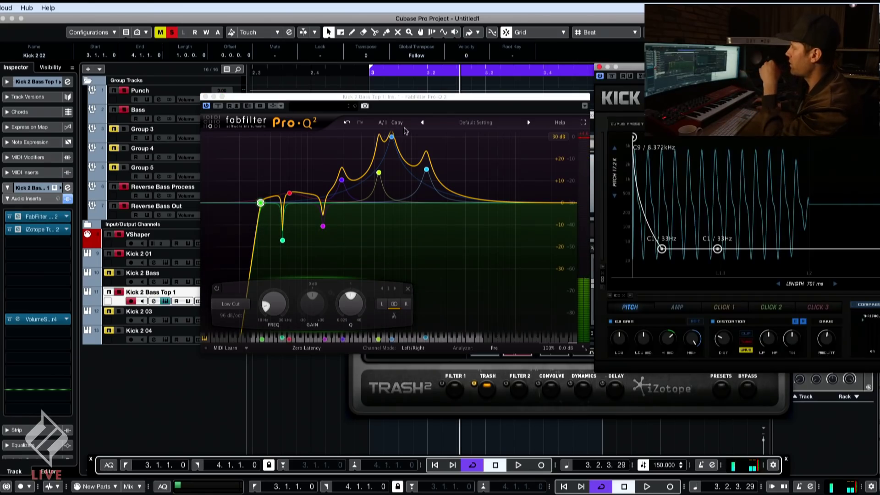
drag(698, 67, 260, 155)
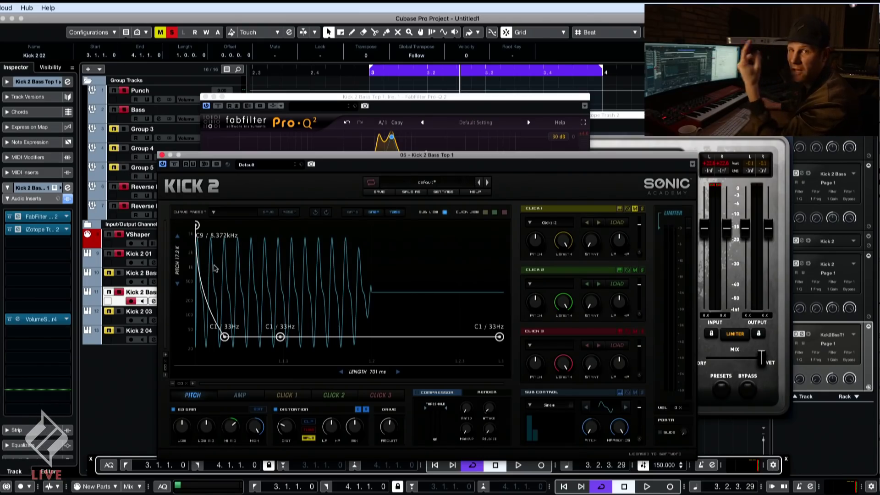
drag(336, 101, 352, 98)
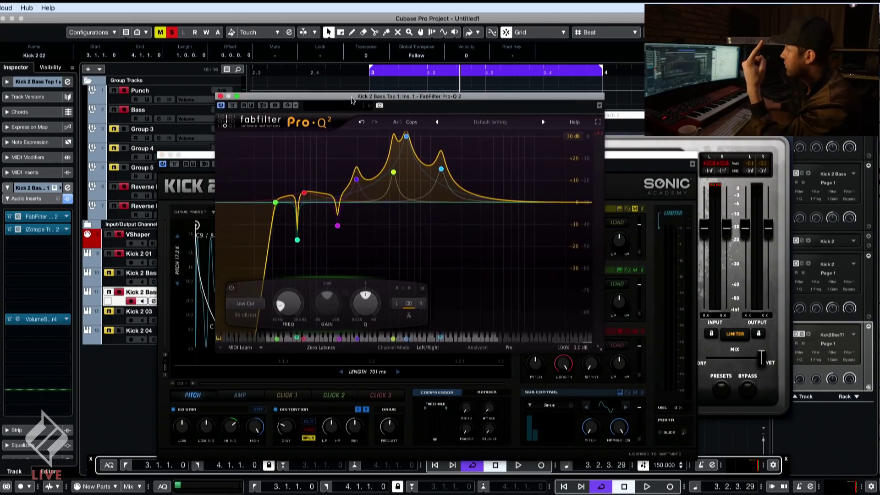
click(274, 202)
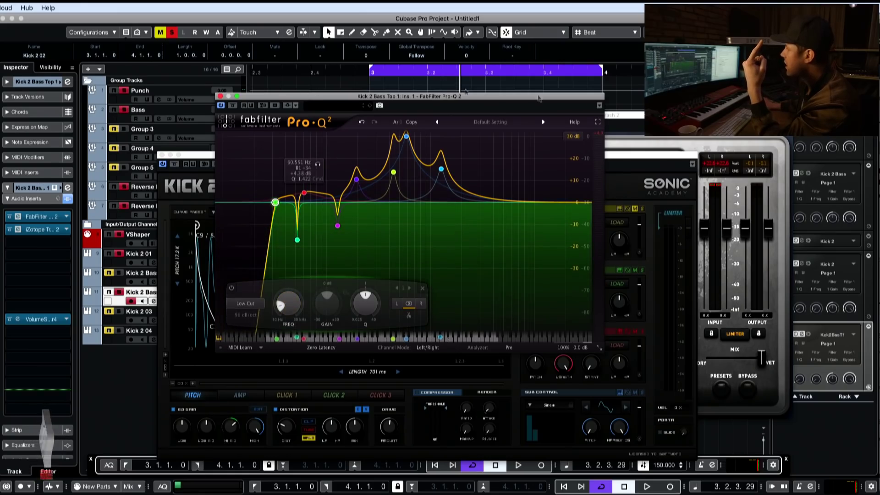
drag(660, 115, 675, 111)
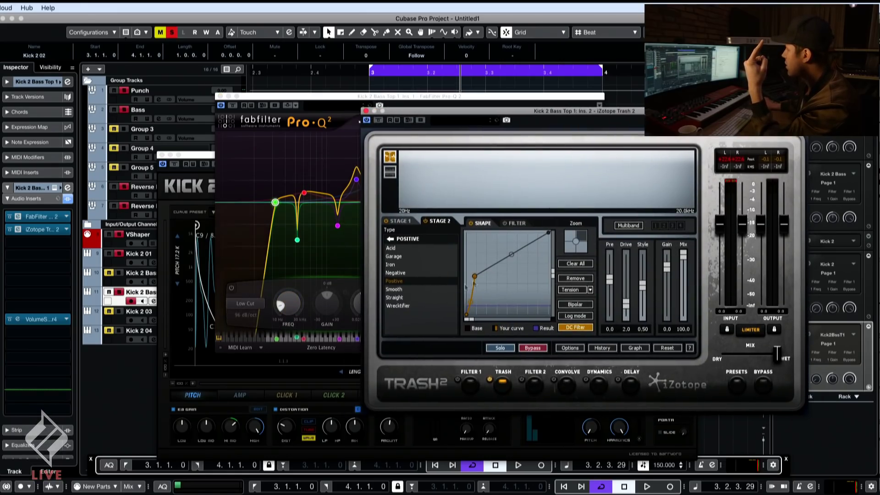
click(404, 221)
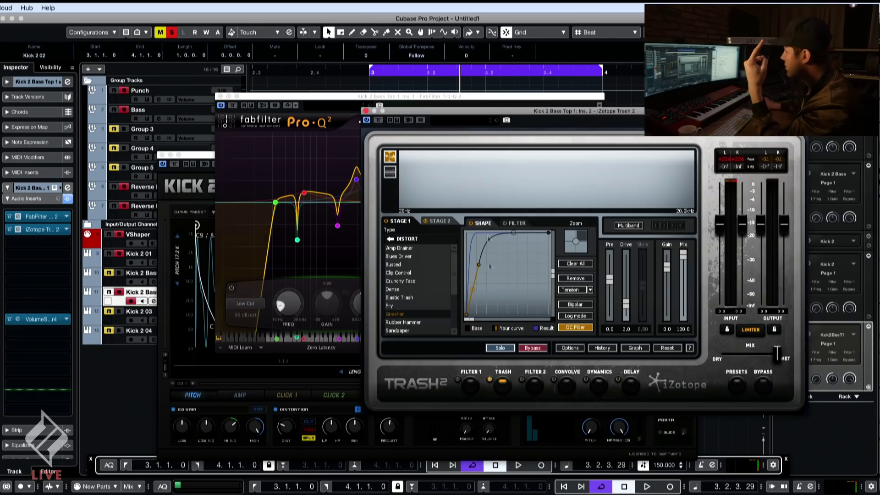
Bring Kick 2 forward and bend the first pitch envelope segment outward and back inward while listening to the loop
click(206, 272)
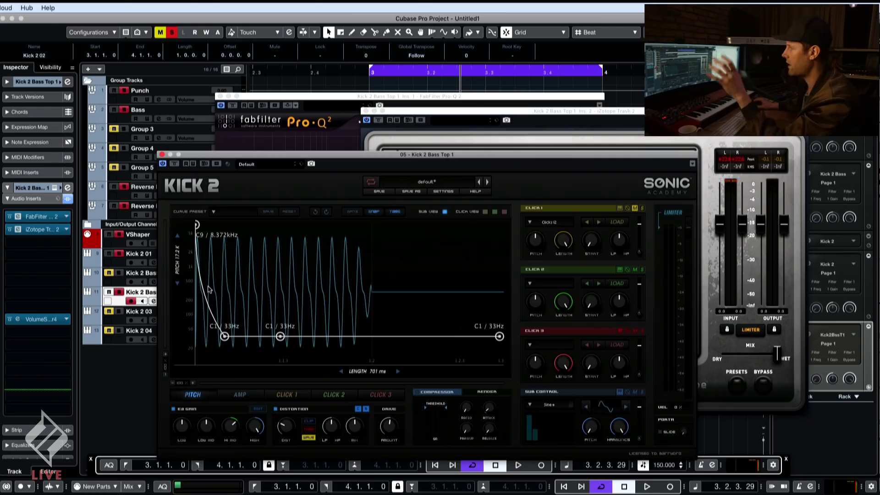
key(space)
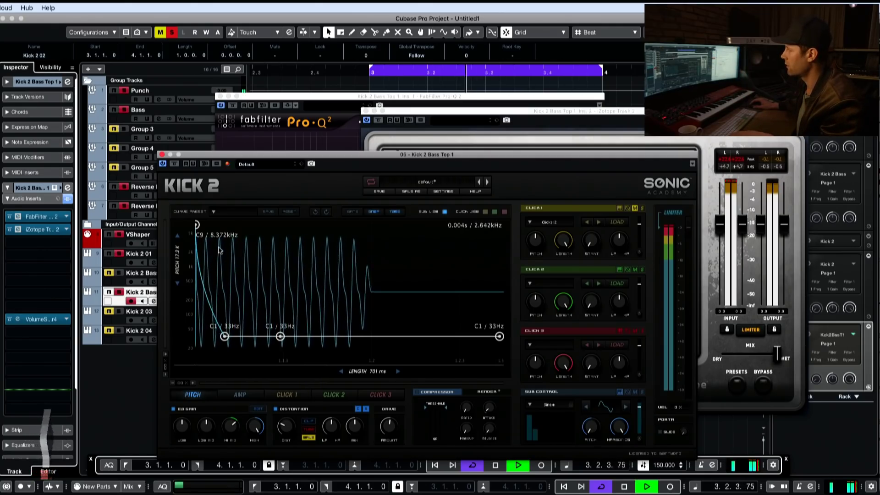
drag(219, 250, 236, 185)
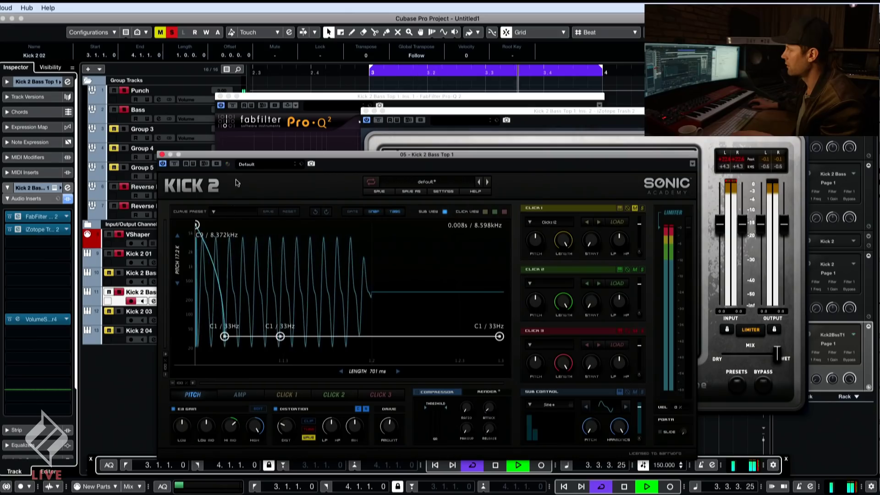
drag(217, 230, 199, 279)
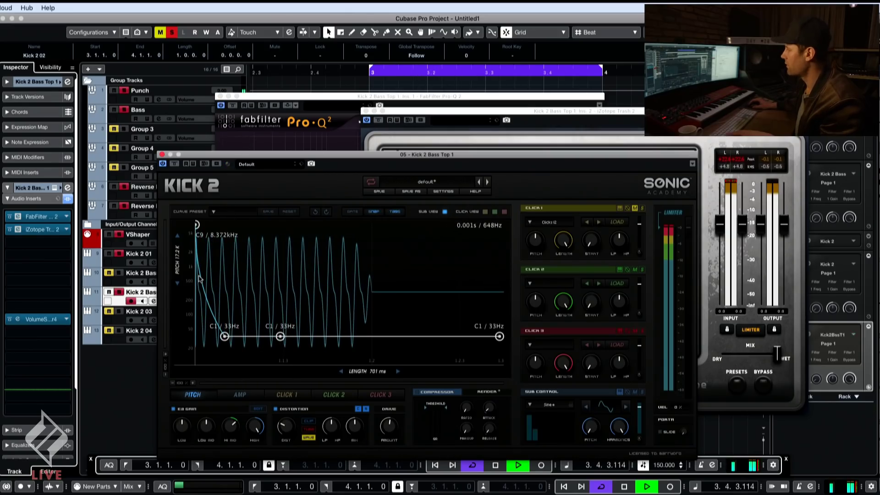
key(space)
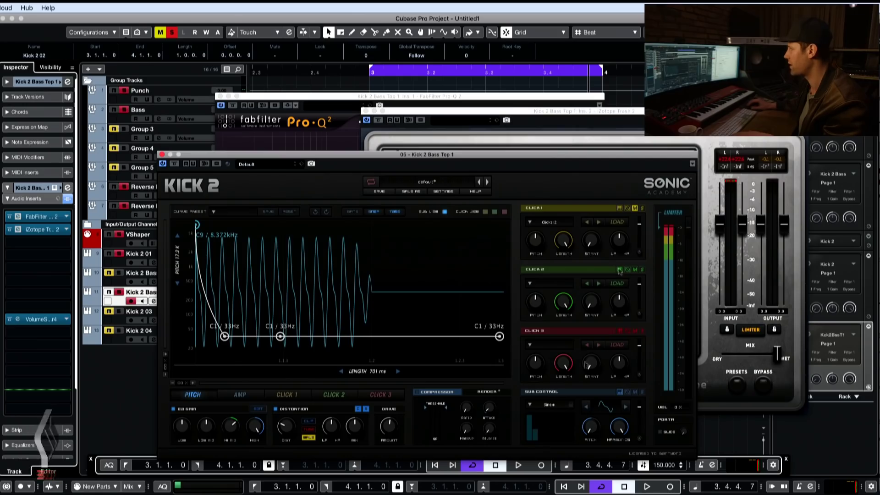
Try raising the upper harmonics in Kick 2's Sub Control while playing the loop, and remove them again
drag(534, 159, 518, 103)
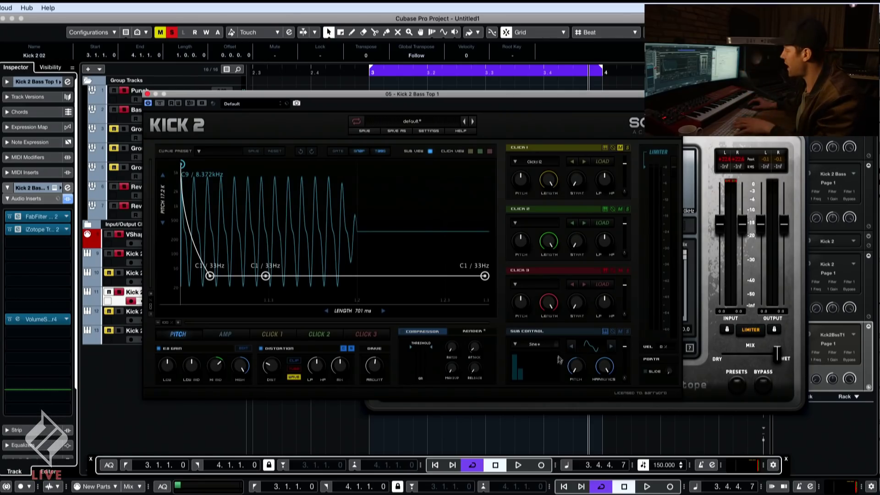
key(space)
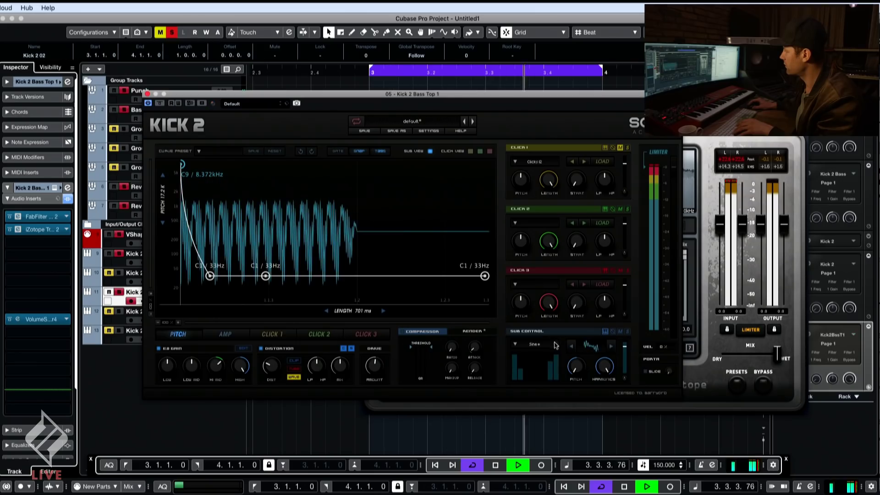
key(space)
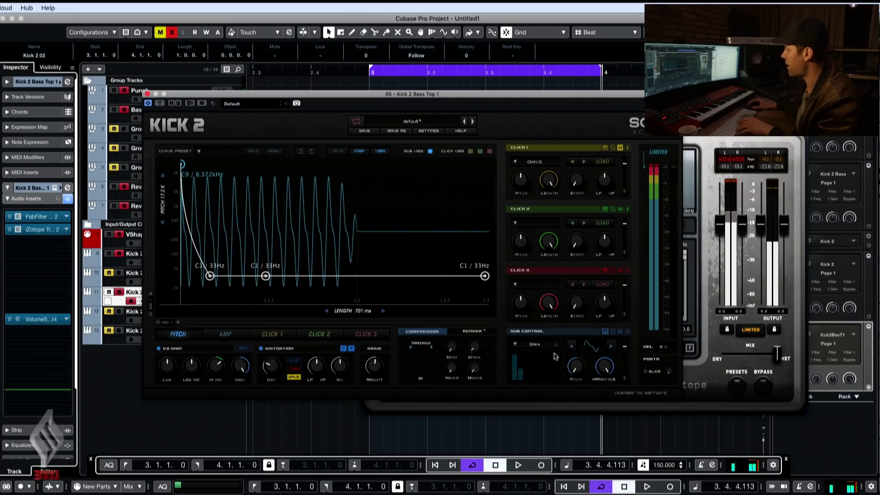
key(space)
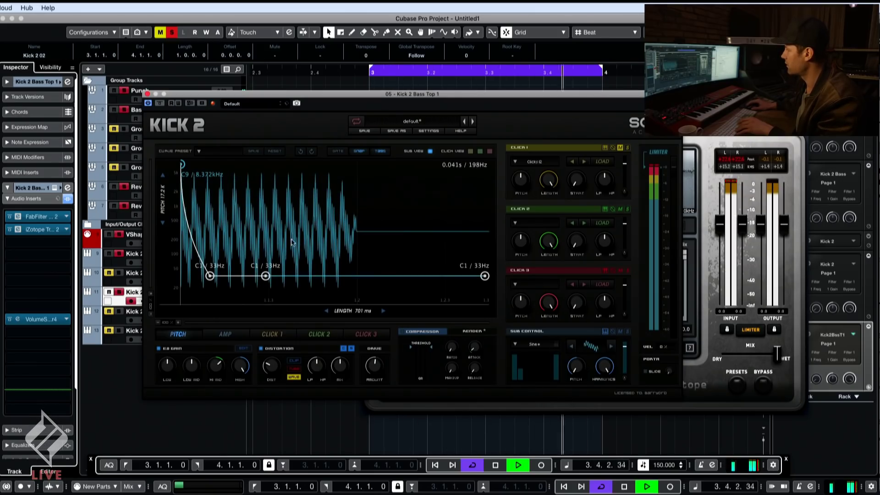
key(space)
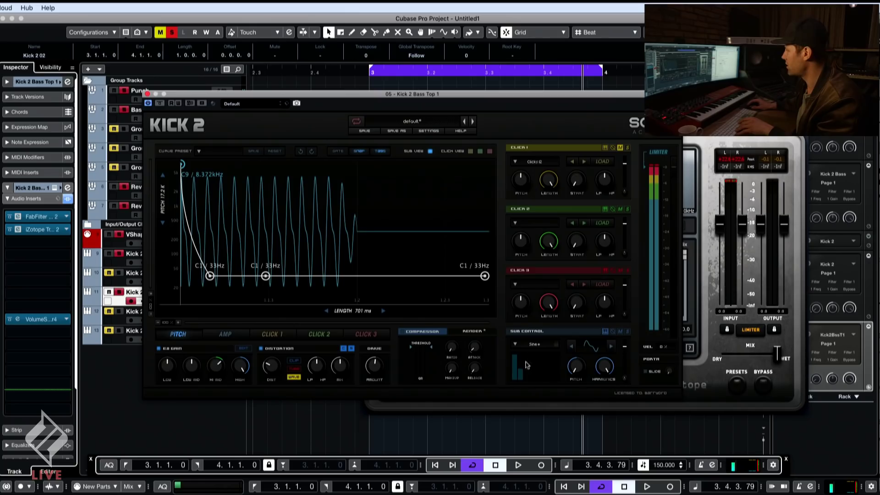
Draw a descending series of low-level harmonics after the fundamental in Sub Control during playback, and stop the loop
key(space)
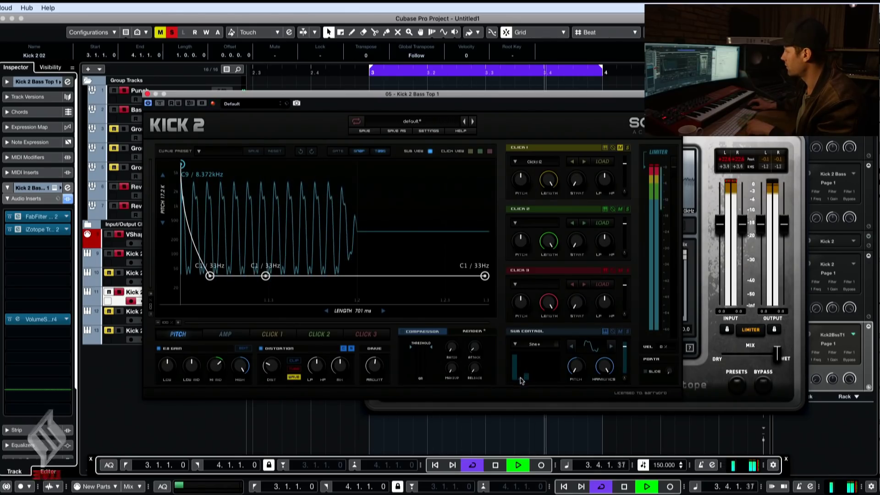
drag(529, 370, 535, 380)
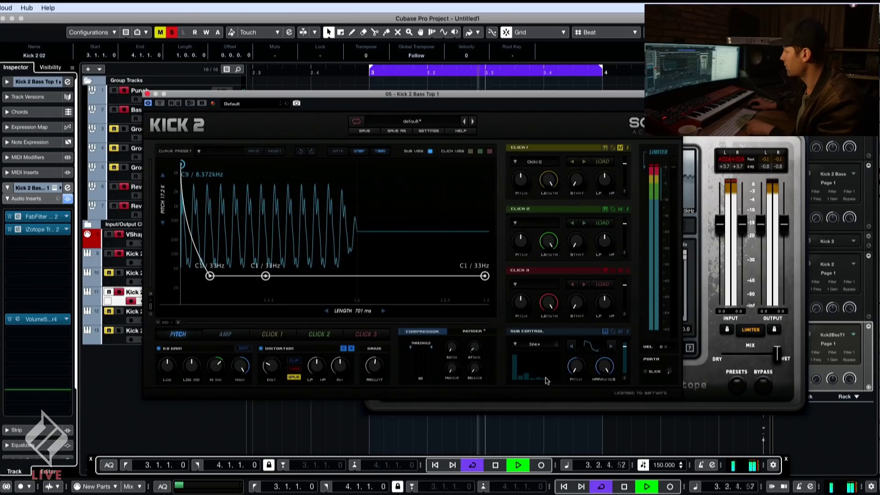
key(space)
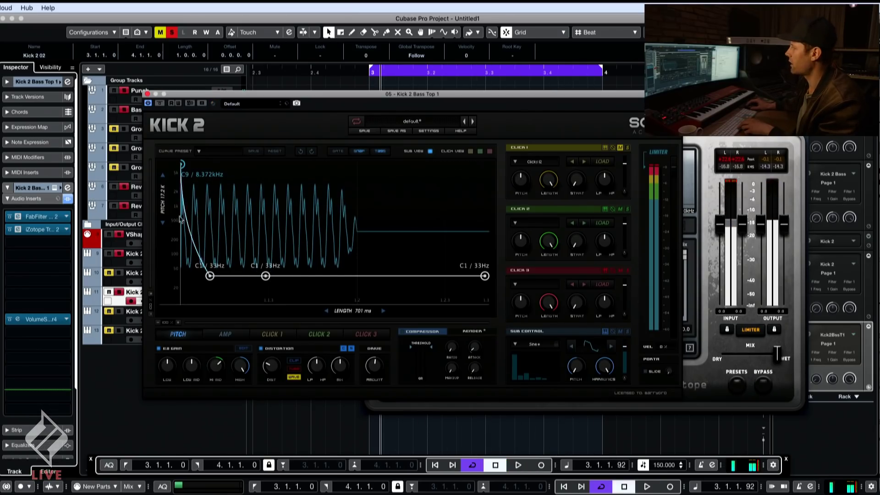
Fine-tune the steepness of Kick 2's initial pitch drop by ear with the new harmonics, and stop the loop
key(space)
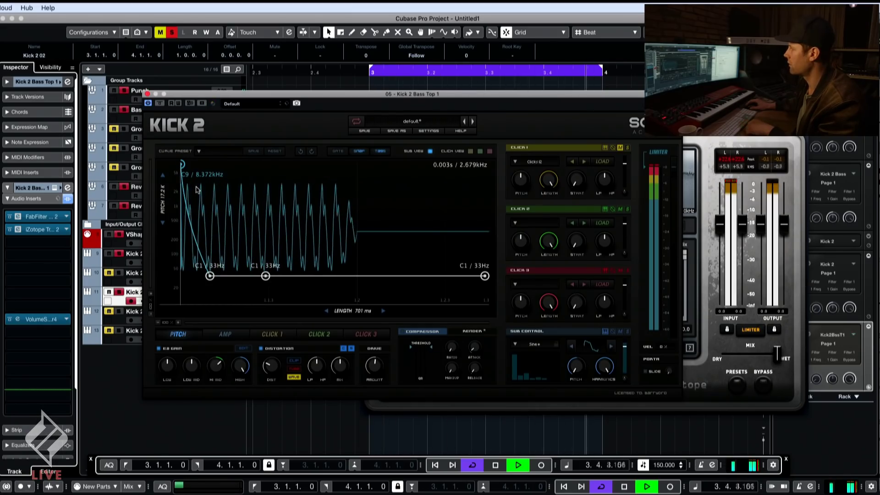
key(space)
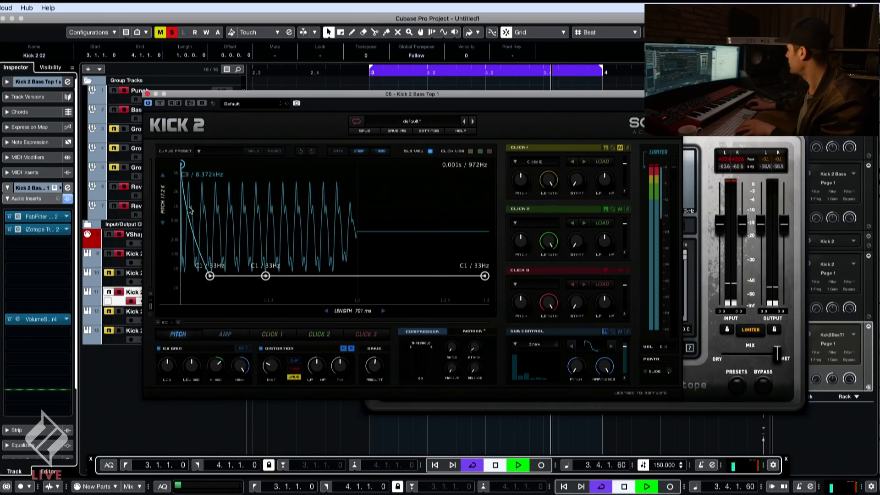
key(space)
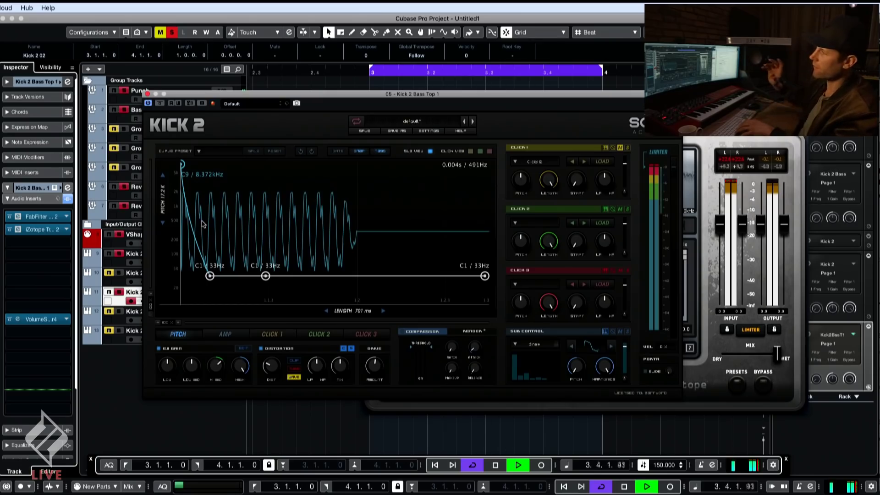
key(space)
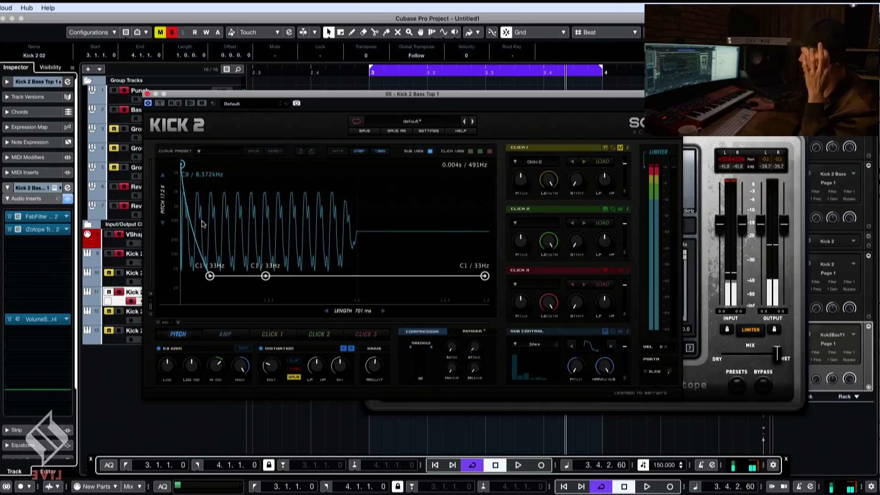
Show Kick 2's amp envelope and delete its two inner points between the start and the final drop
click(225, 334)
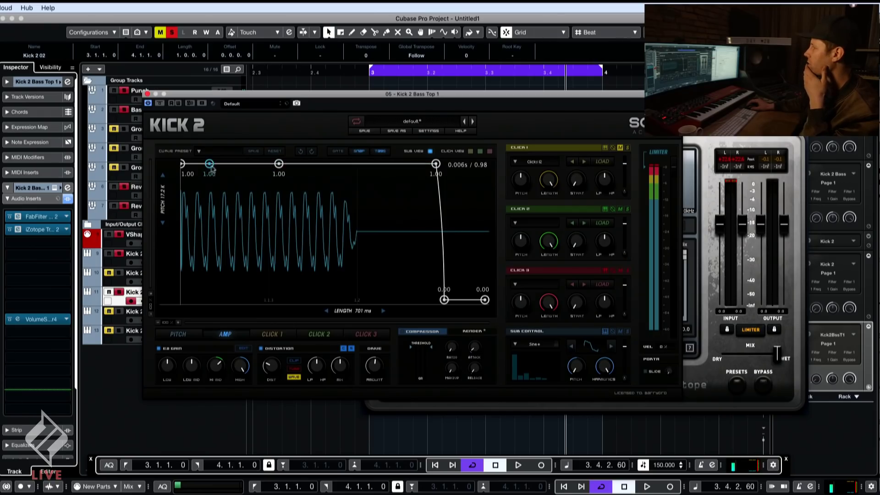
double_click(279, 164)
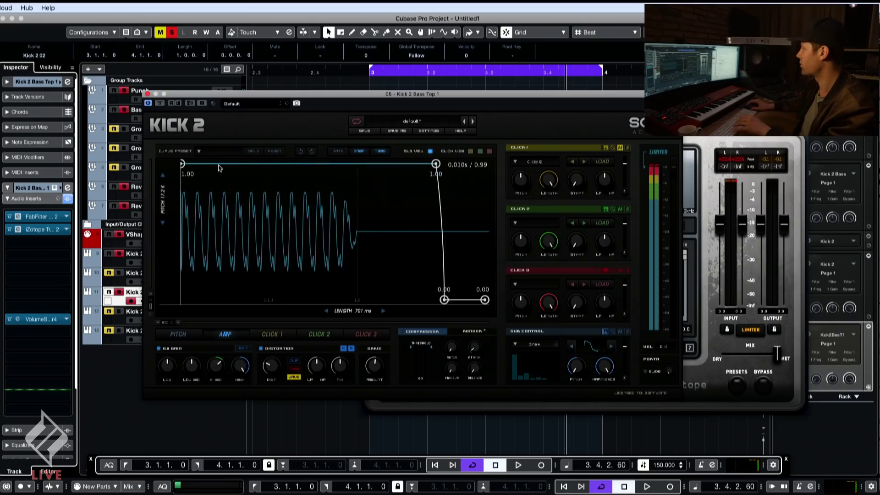
During loop playback, reshape Kick 2's amp envelope into a smooth convex decay through one inner point at 0.93
key(space)
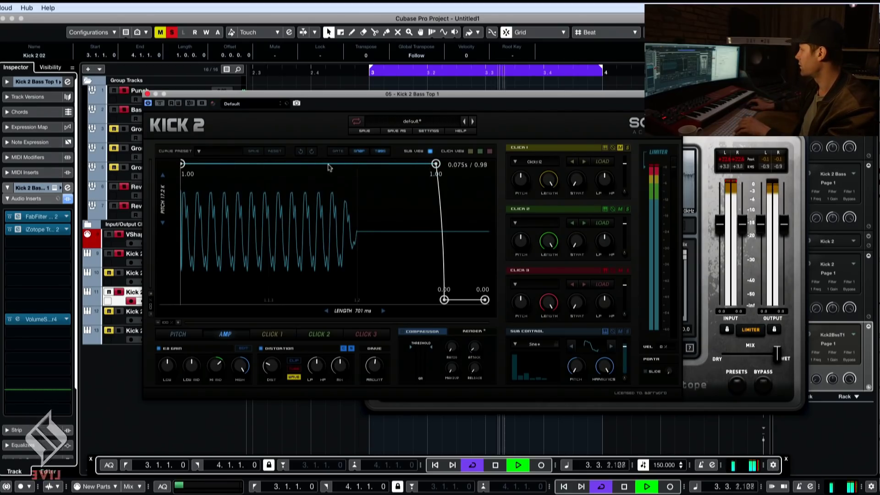
drag(323, 164, 328, 354)
mouse_move(182, 164)
mouse_down()
mouse_move(198, 291)
mouse_move(189, 281)
mouse_move(185, 303)
mouse_move(182, 164)
mouse_up()
drag(320, 229, 383, 159)
drag(309, 190, 333, 173)
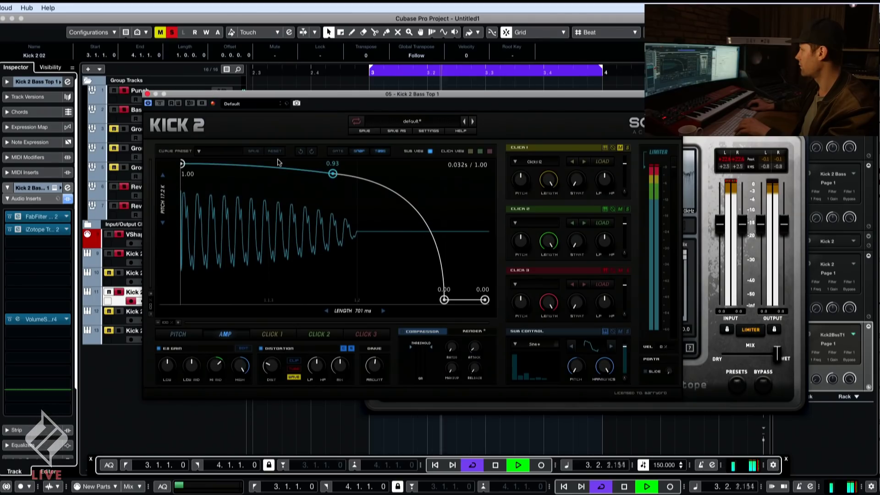
Switch Kick 2's distortion to Clip mode, then adjust its filter and mix by ear while the loop plays
click(294, 377)
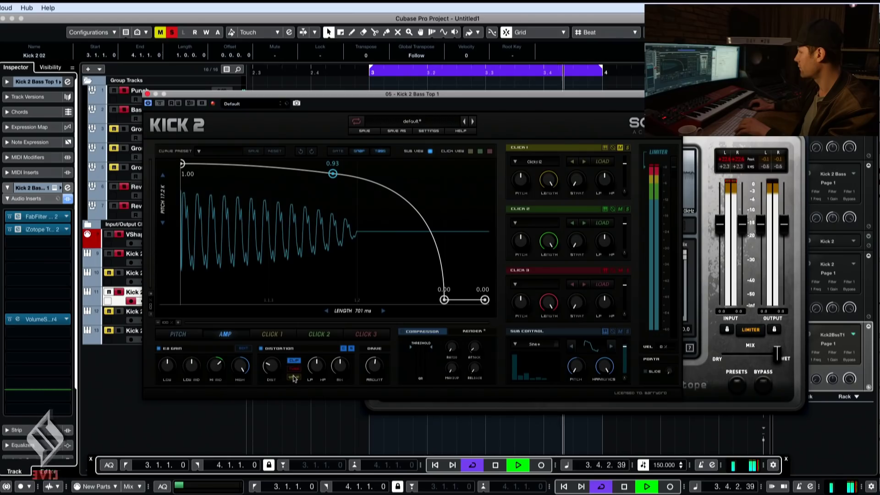
key(space)
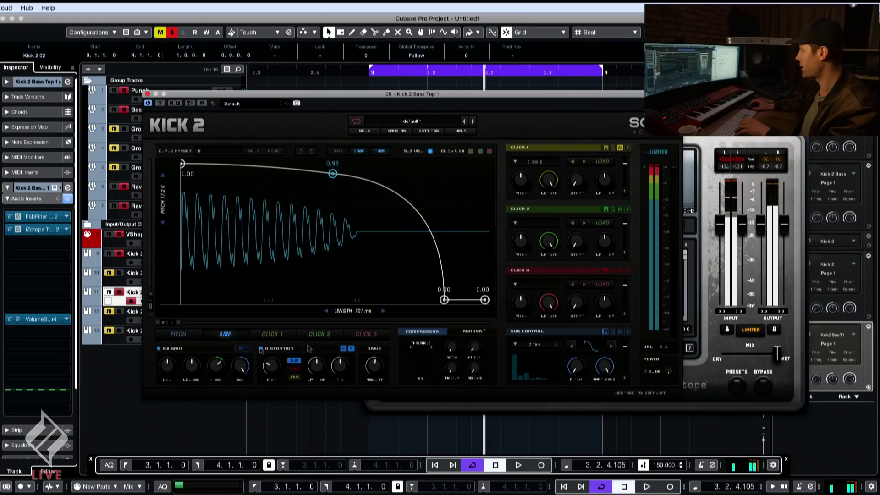
drag(398, 94, 374, 92)
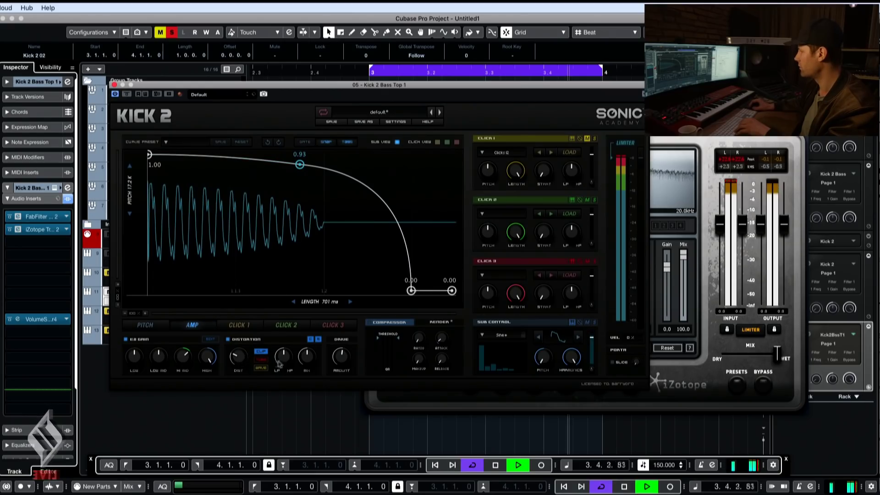
drag(279, 364, 281, 378)
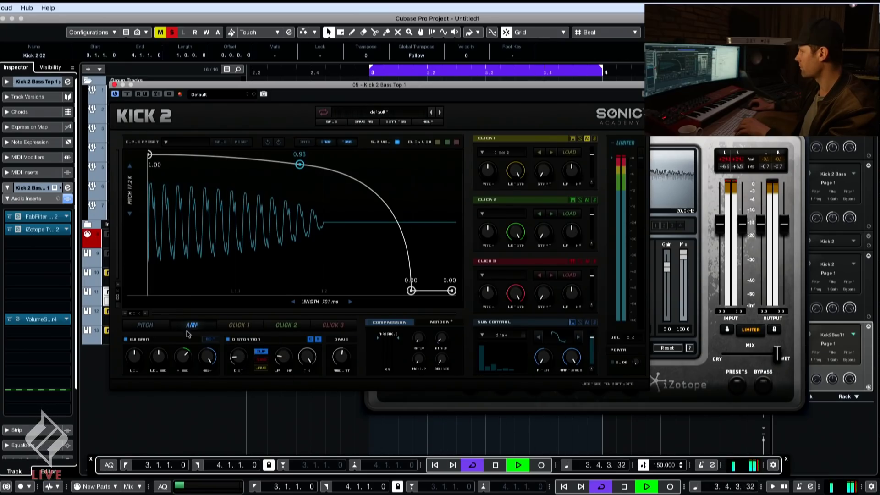
In Kick 2's EQ, cut 203 Hz by 19.2 dB, boost 621 Hz by 8.1 dB, and set the high shelf to 18.2 dB at 3206 Hz
click(204, 338)
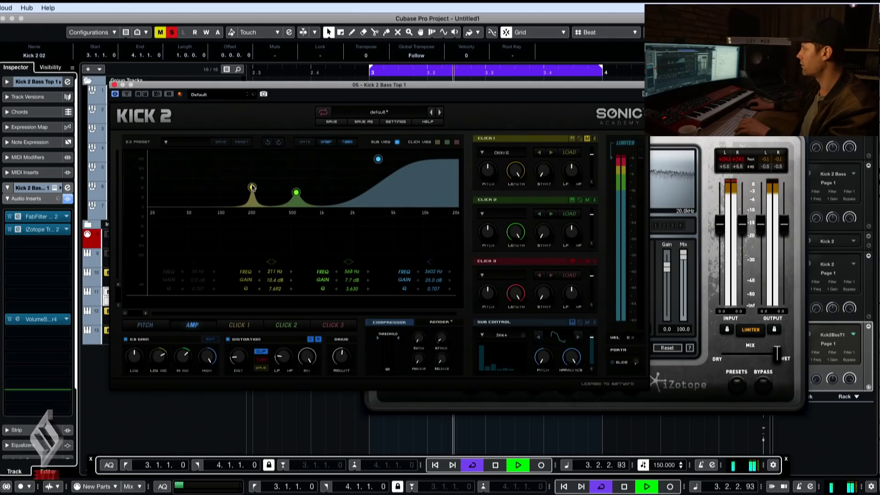
drag(252, 187, 250, 188)
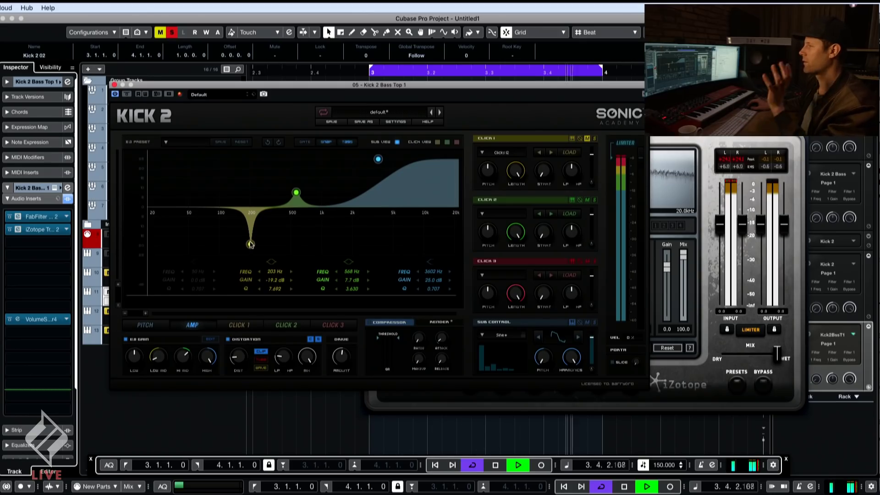
mouse_move(296, 192)
mouse_down()
mouse_move(287, 194)
mouse_move(303, 194)
mouse_up()
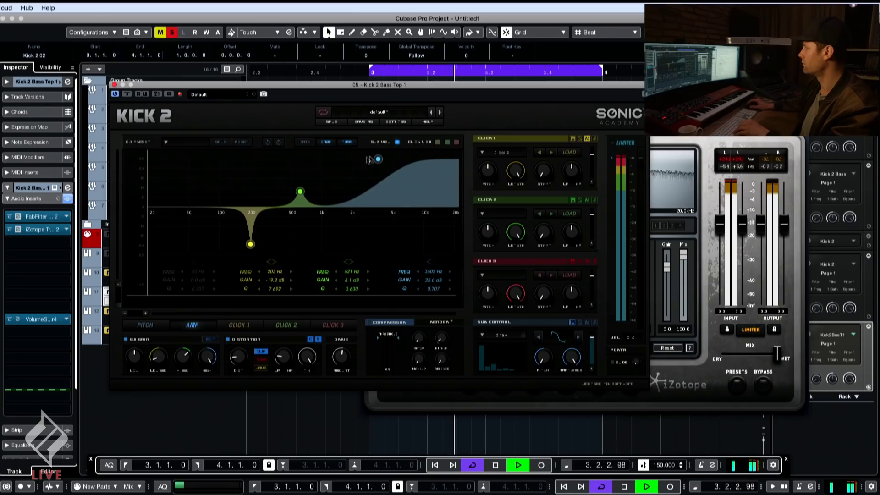
mouse_move(377, 159)
mouse_down()
mouse_move(383, 245)
mouse_move(373, 172)
mouse_up()
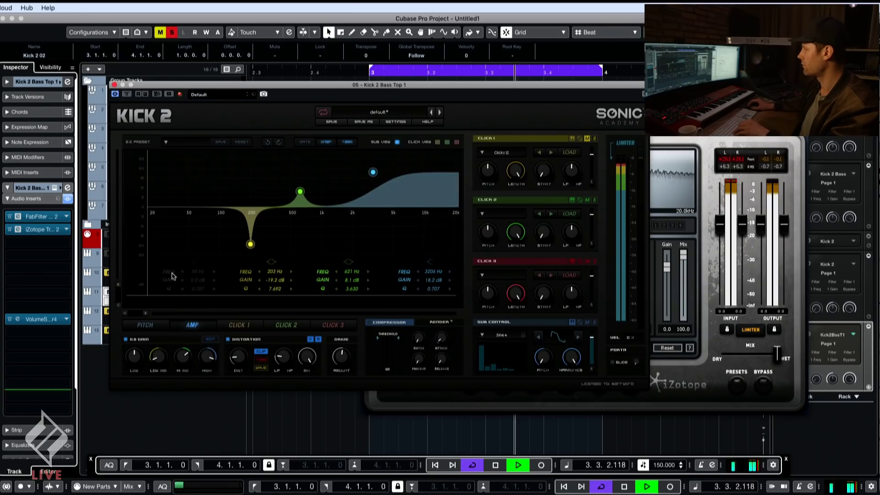
Enable the low band in Kick 2's EQ and raise it to about 2.6 dB at 49 Hz during playback
click(194, 264)
key(space)
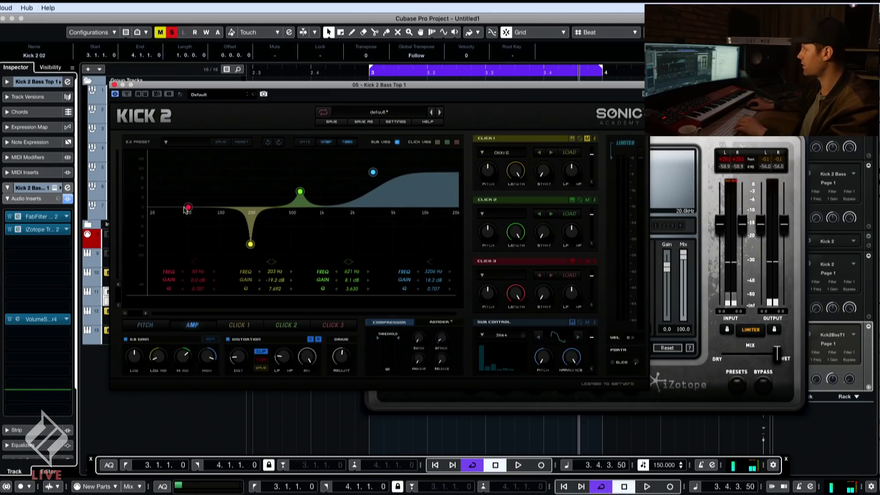
key(space)
drag(191, 208, 188, 204)
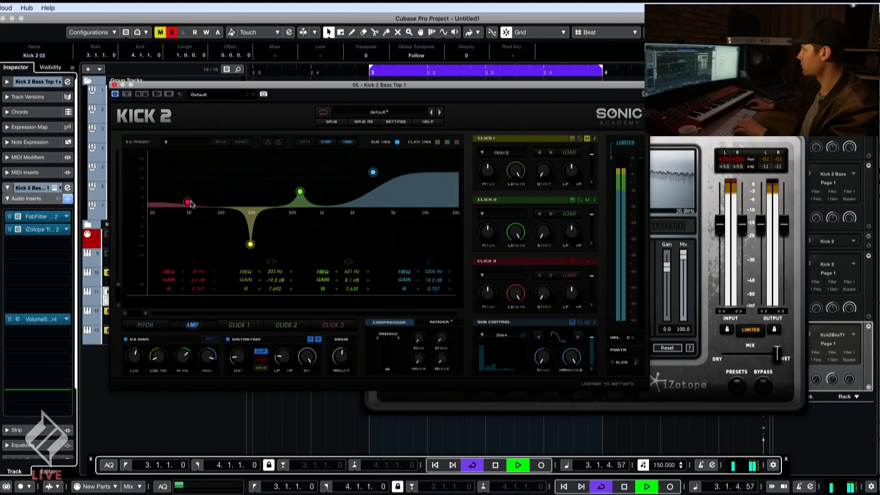
Stop the loop, close the Kick 2 and Trash 2 windows, and reposition the Pro-Q 2 window
click(114, 85)
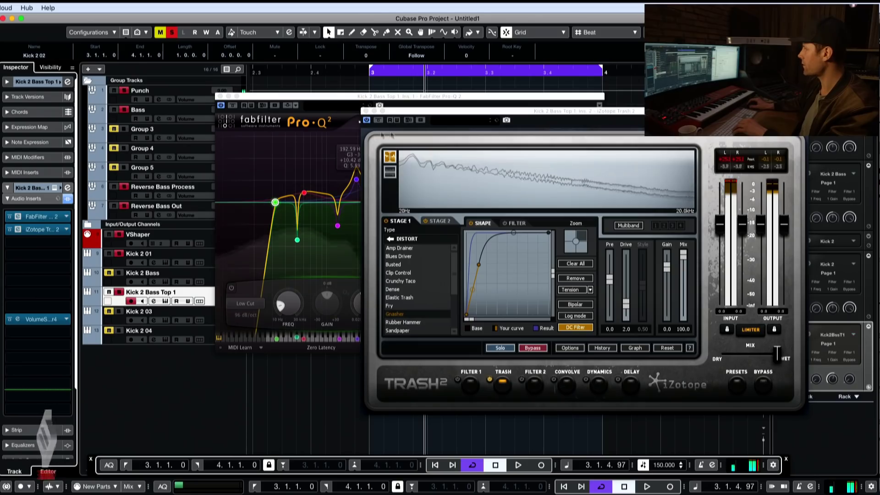
click(369, 136)
key(space)
drag(321, 108, 278, 108)
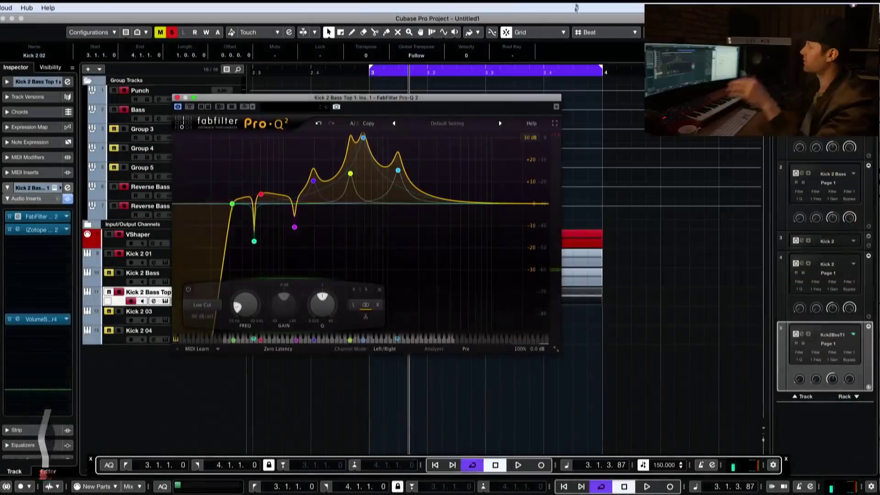
drag(422, 98, 401, 99)
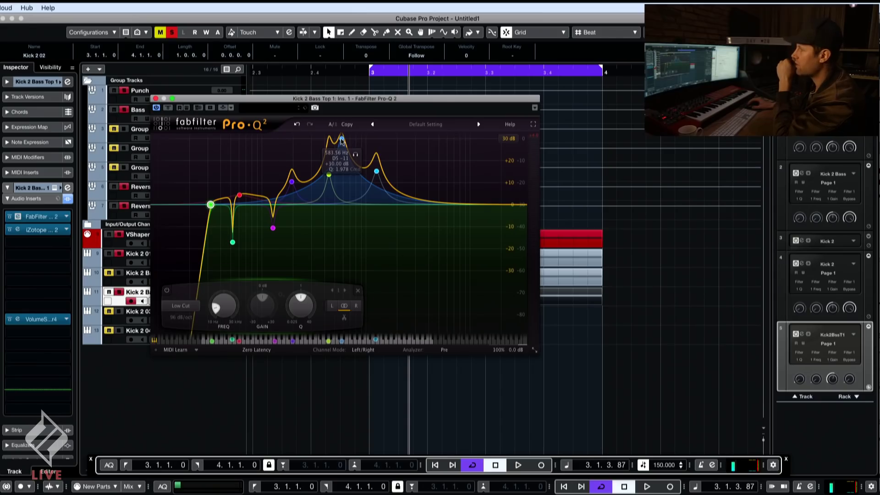
Split Pro-Q 2's 30 dB bell near 584 Hz into left and right bands and shift the right one slightly higher
right_click(342, 140)
mouse_move(403, 171)
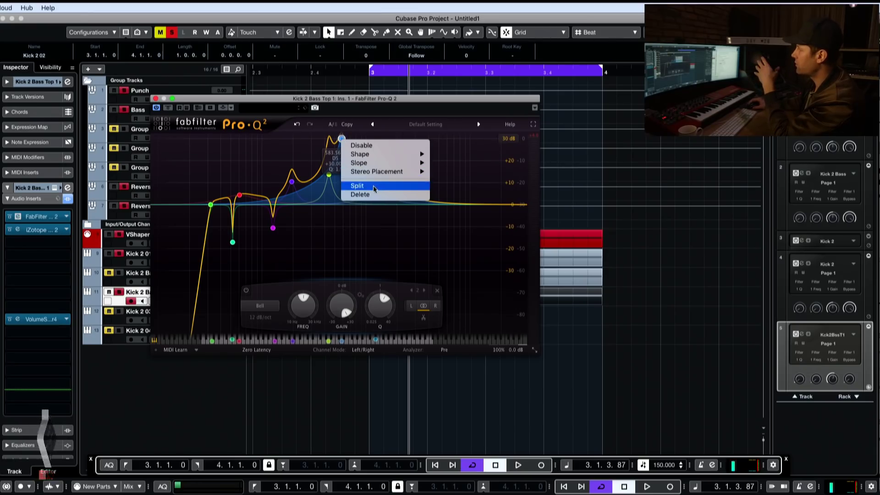
click(357, 186)
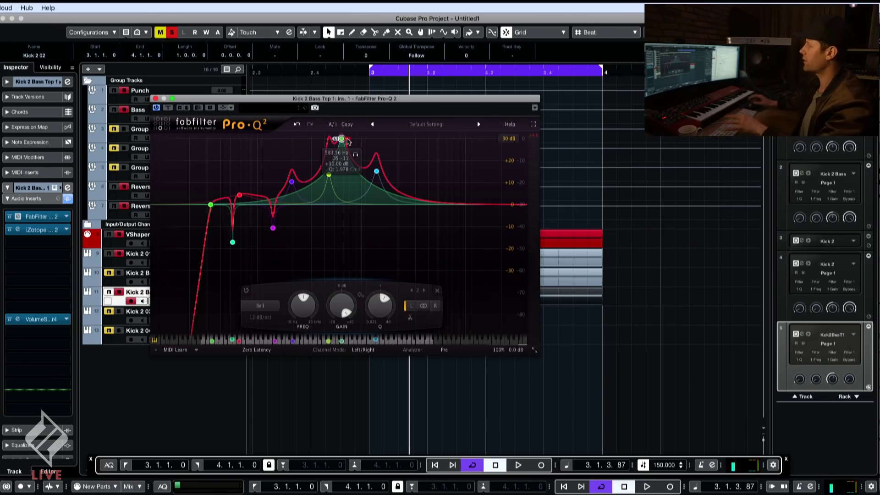
key(space)
drag(348, 141, 352, 140)
key(space)
Split the 193 Hz bell into left and right bands and lower the left one to about 168.5 Hz
right_click(291, 181)
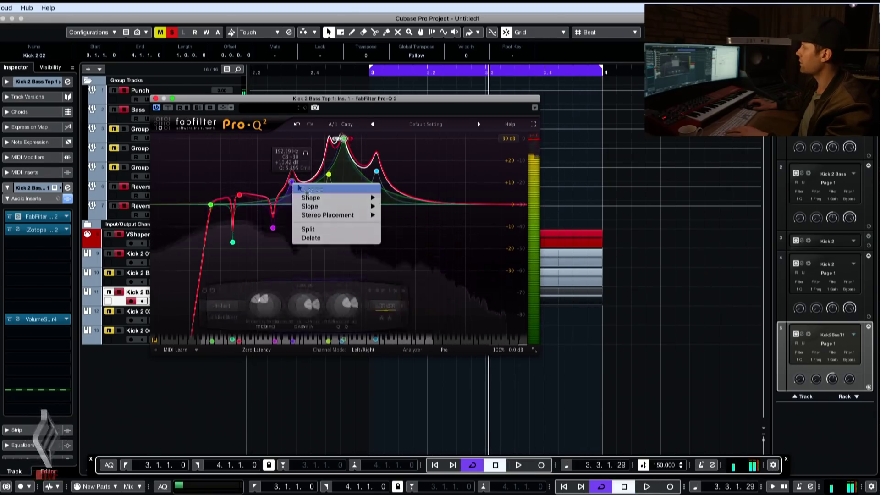
click(308, 230)
key(space)
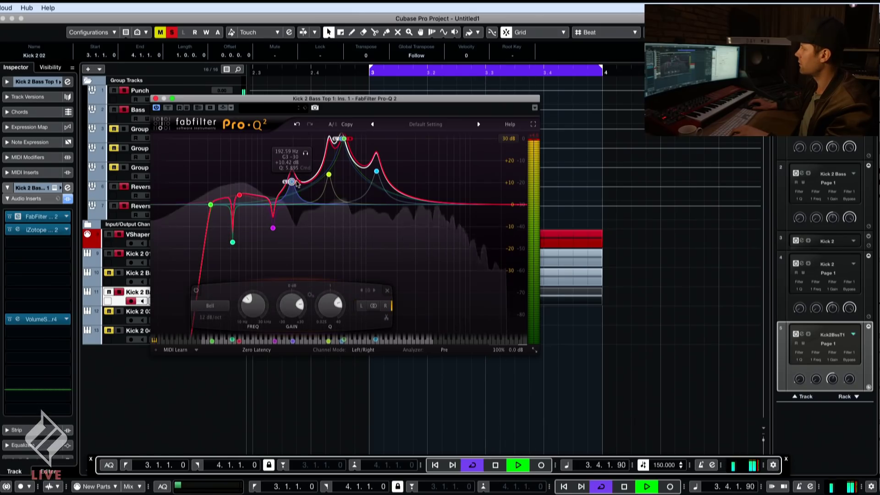
drag(285, 182, 280, 182)
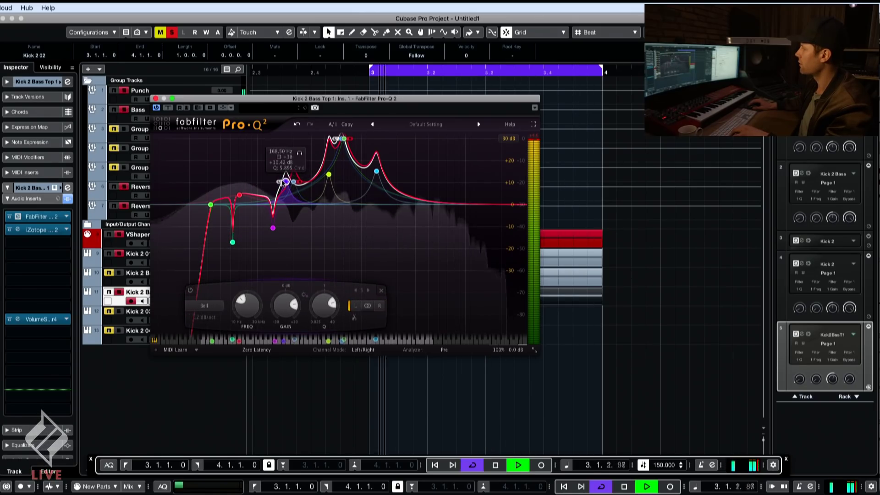
key(space)
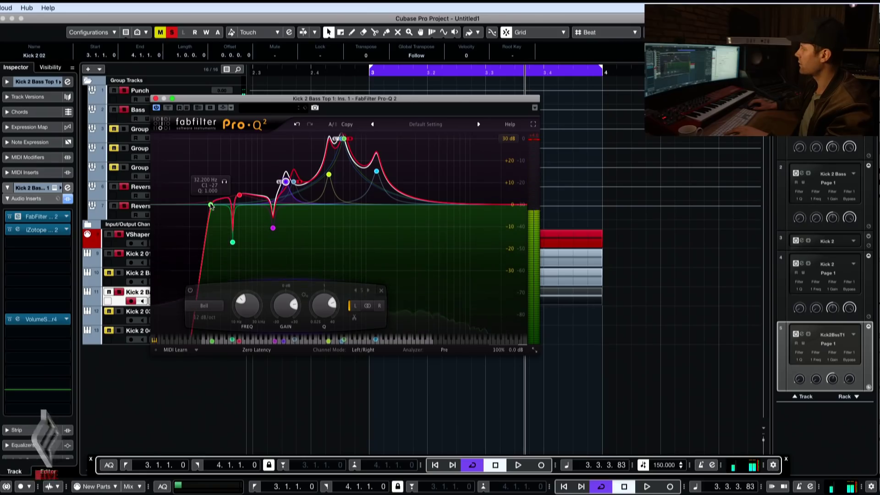
Split the low cut into left and right bands and raise the right one to about 34.3 Hz
right_click(211, 205)
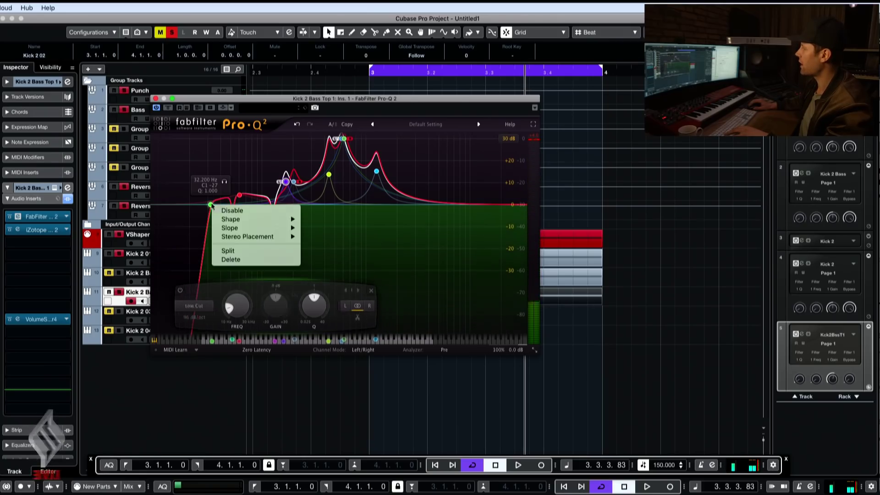
click(235, 251)
key(space)
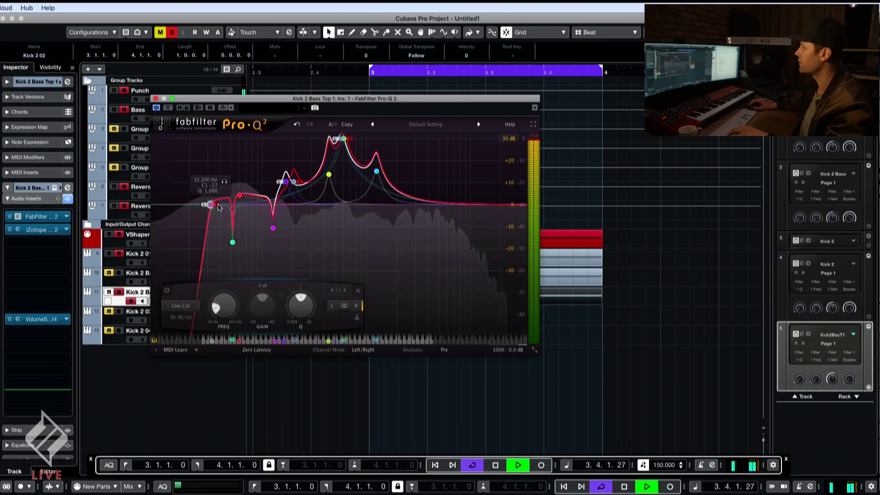
drag(223, 207, 223, 207)
key(space)
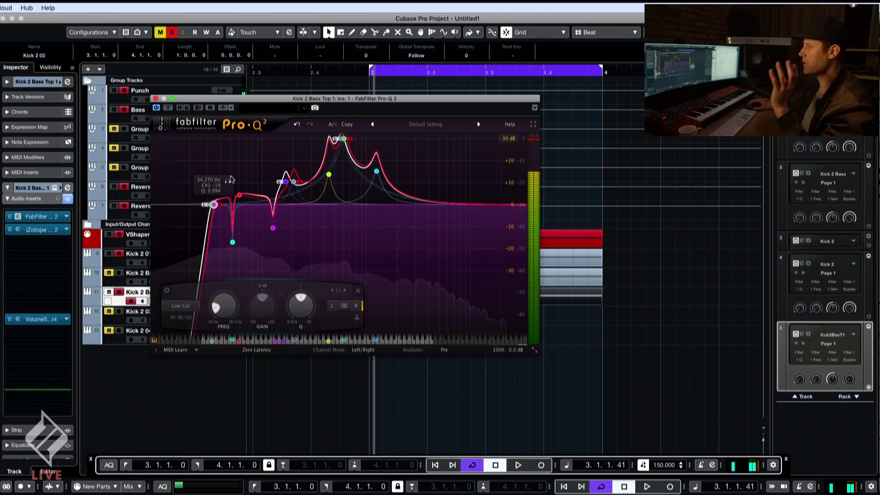
Move Pro-Q 2 aside and play the loop with the Kick 2 Bass track in place of Kick 2 Bass Top 1
click(131, 210)
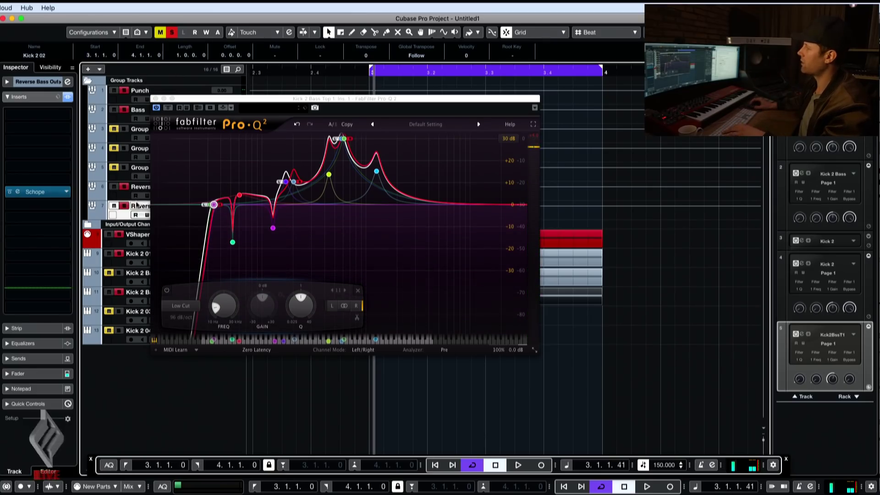
click(127, 274)
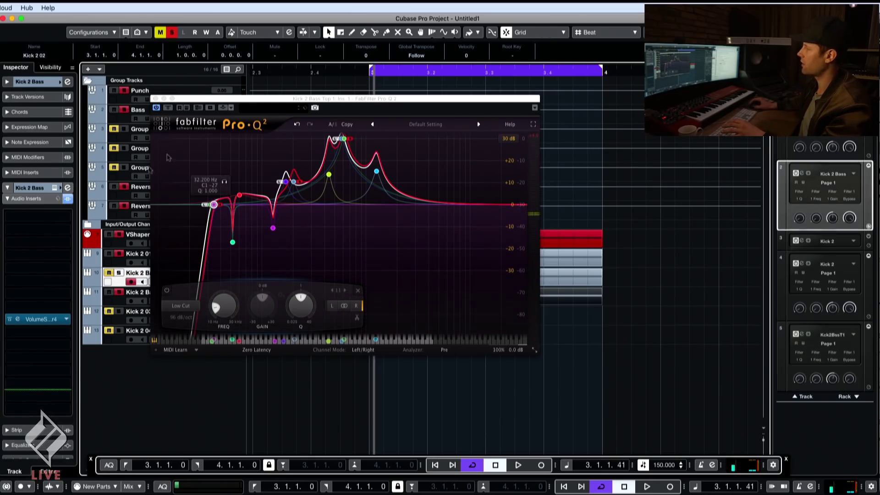
drag(205, 100, 483, 118)
click(119, 293)
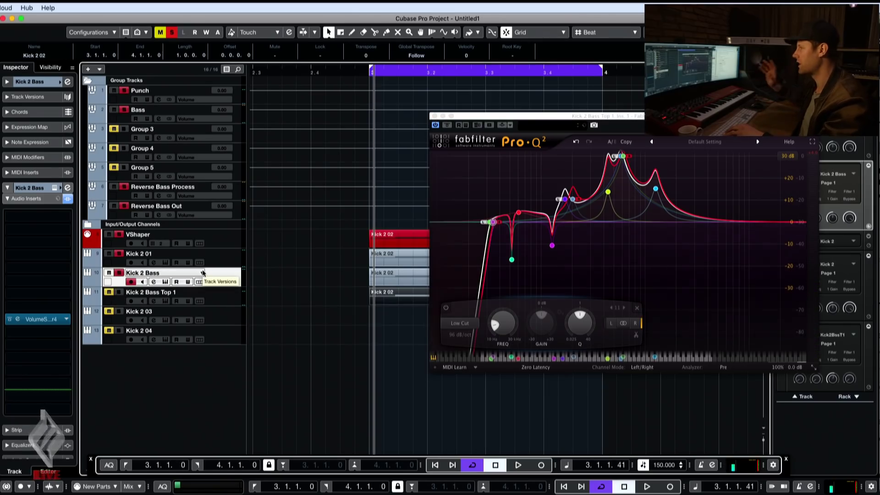
key(space)
Open the Schope oscilloscope on the Reverse Bass Out group and view the Kick 2 Bass waveform during playback
click(156, 206)
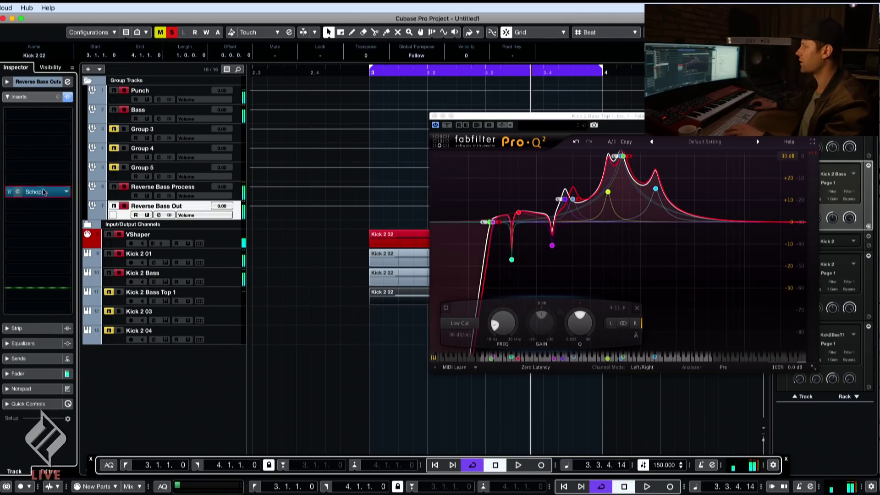
click(18, 191)
drag(274, 104, 615, 162)
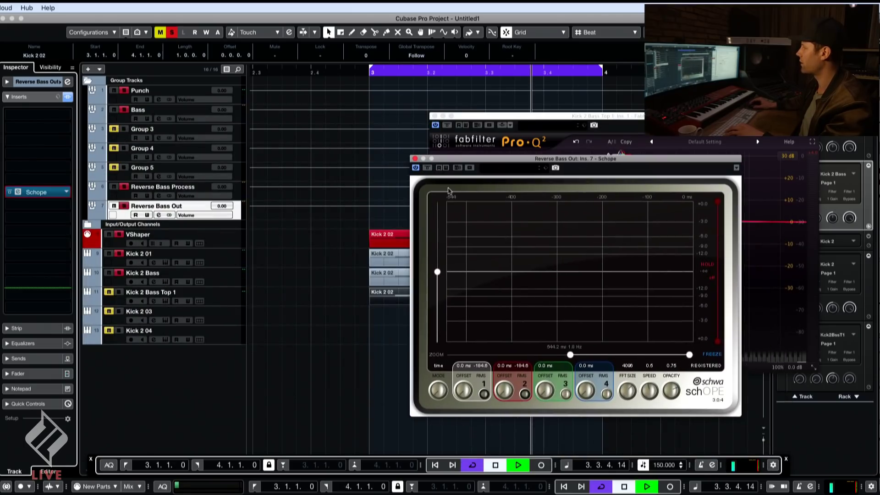
key(space)
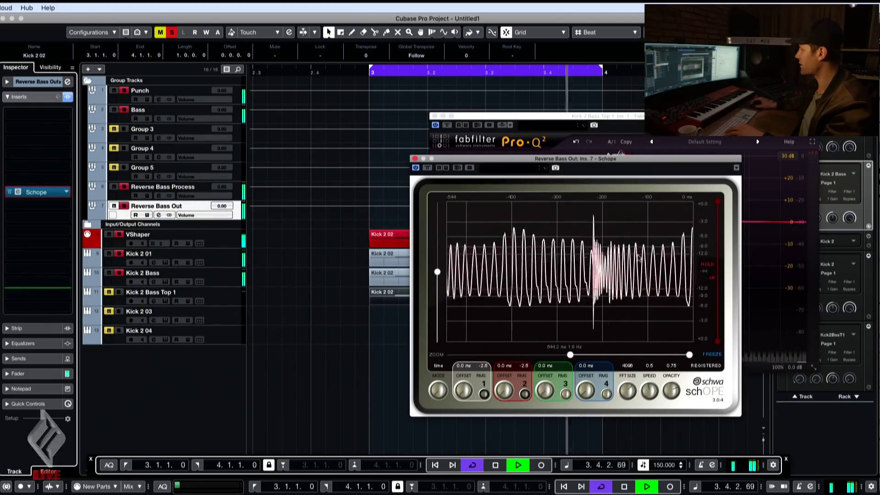
key(space)
Mute Kick 2 Bass, unmute Kick 2 Bass Top 1, and examine the top layer's waveform in Schope during playback
click(109, 273)
click(108, 292)
key(space)
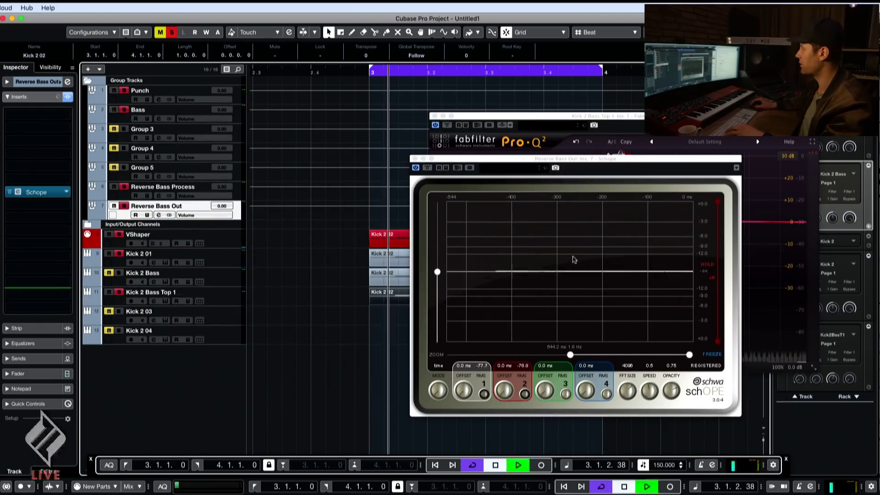
key(space)
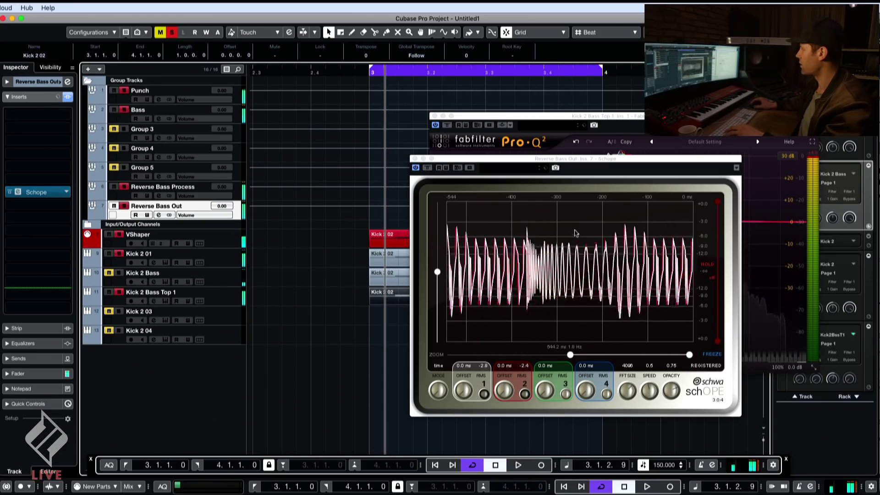
click(704, 340)
key(space)
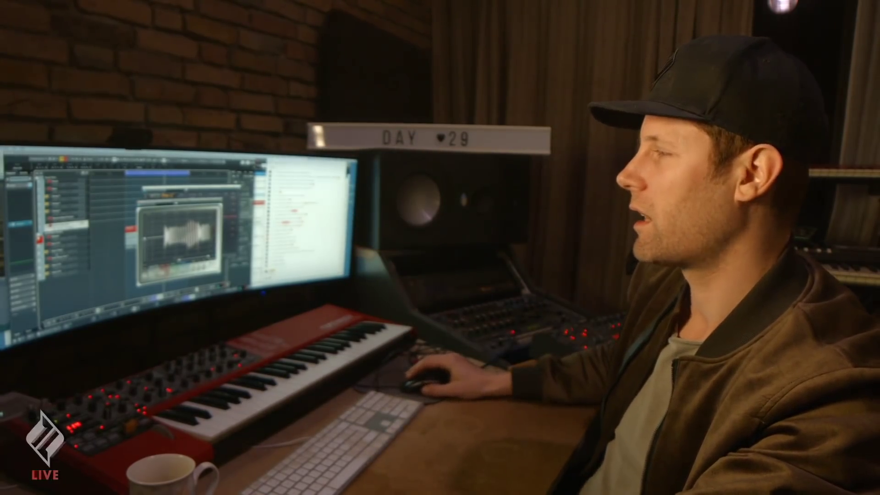
click(54, 260)
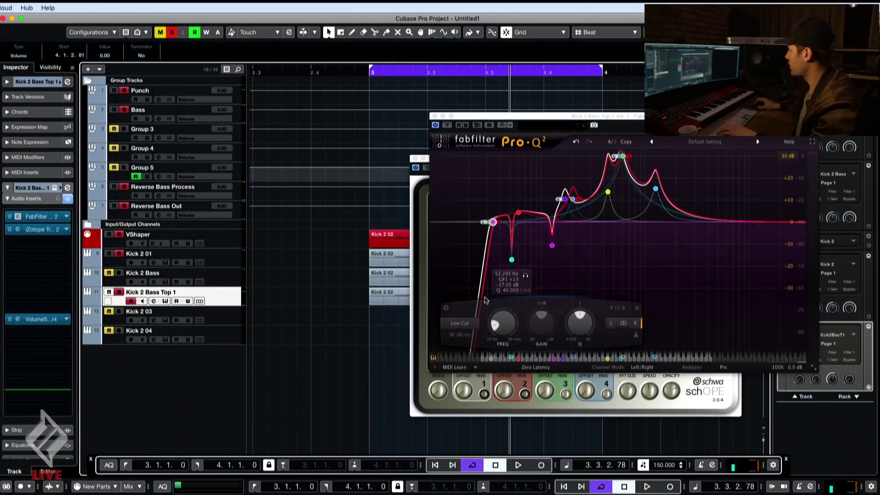
click(682, 373)
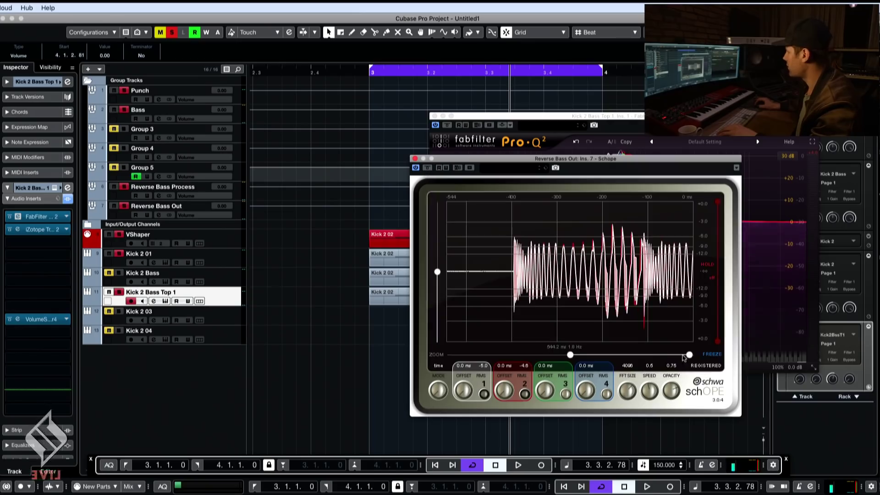
Close Schope and insert a second FabFilter Pro-Q 2 after VolumeShaper on the Kick 2 Bass Top 1 track
click(712, 355)
click(415, 158)
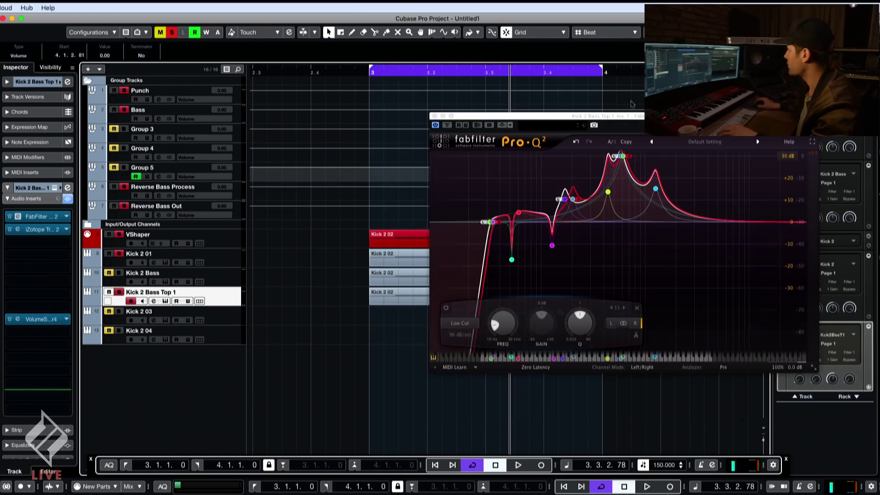
key(super+w)
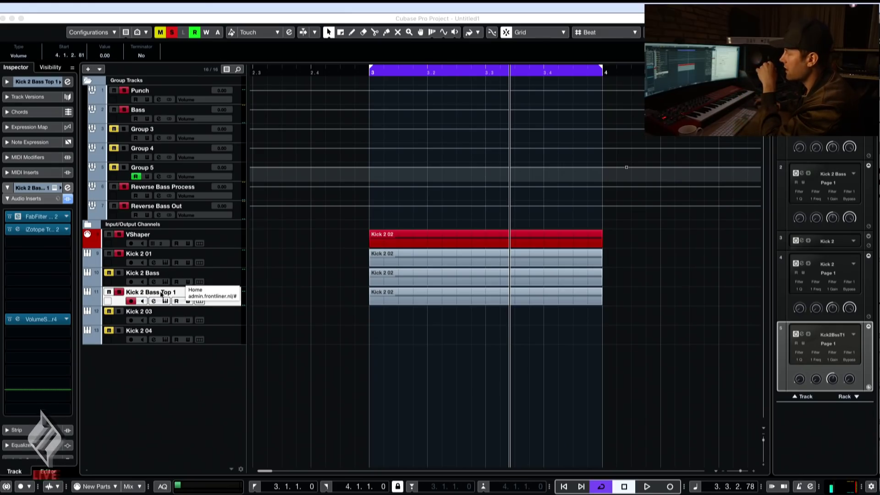
click(69, 319)
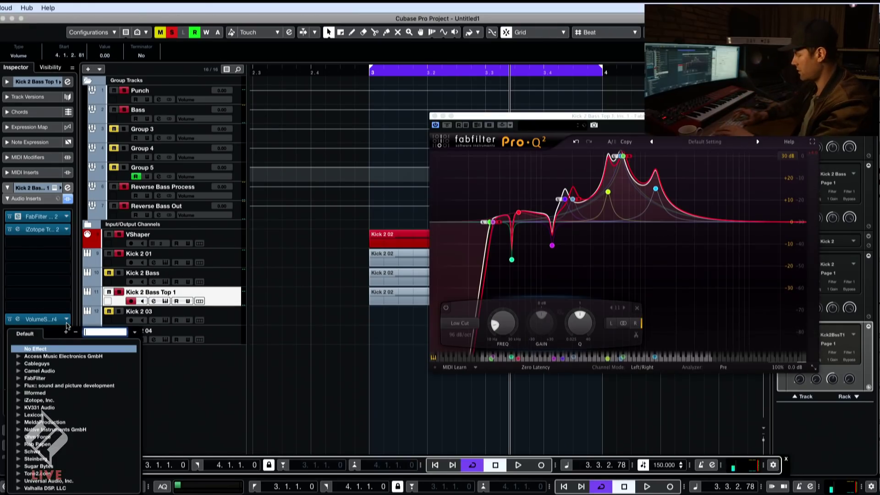
text(pro-)
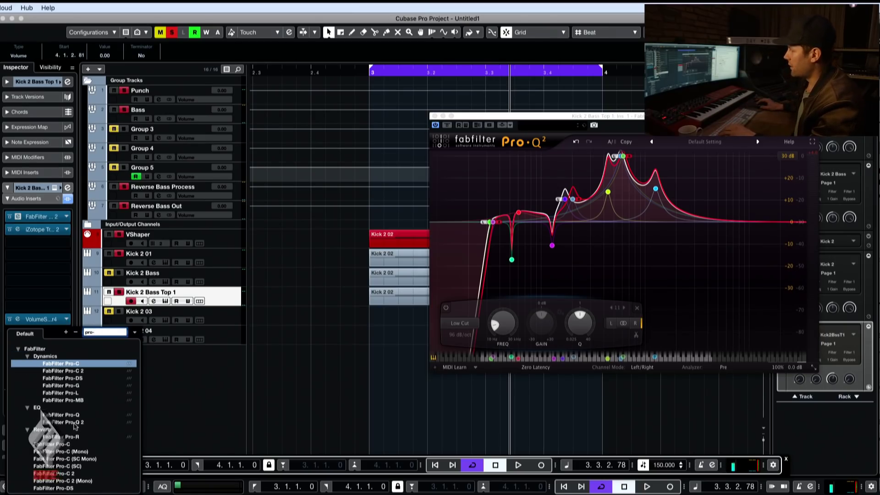
click(64, 422)
click(111, 288)
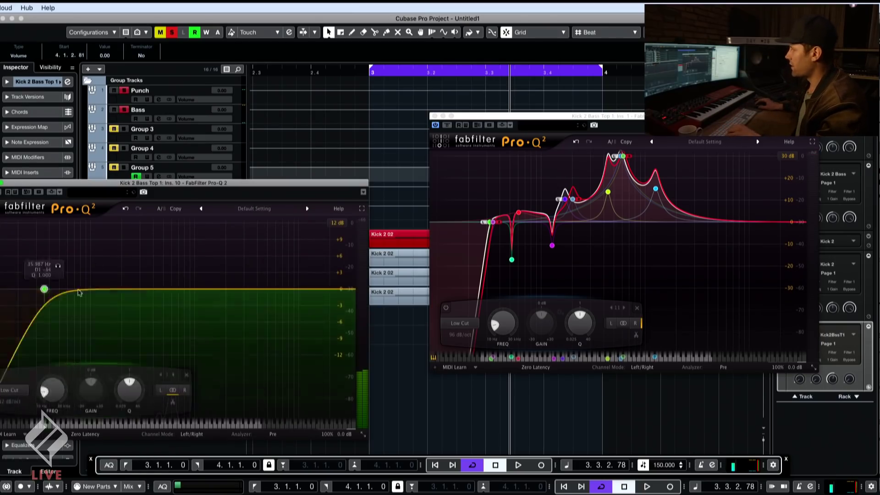
right_click(111, 289)
mouse_move(160, 314)
click(223, 366)
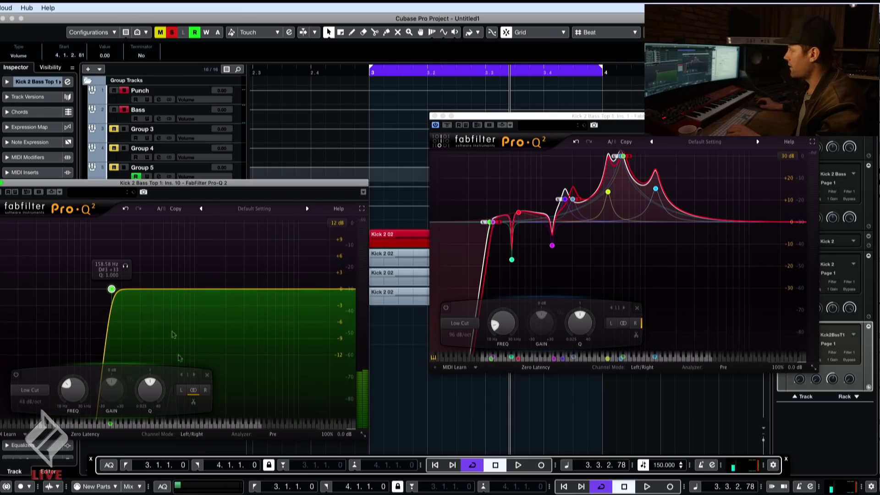
drag(212, 199, 223, 153)
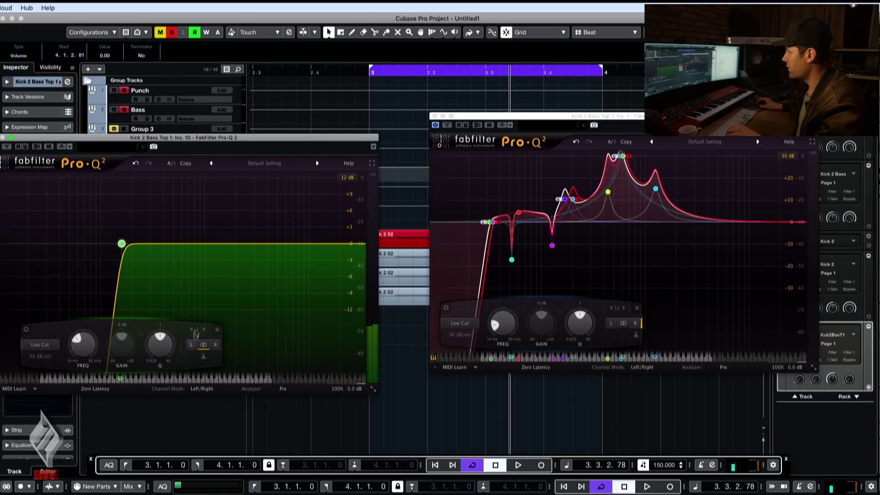
click(218, 330)
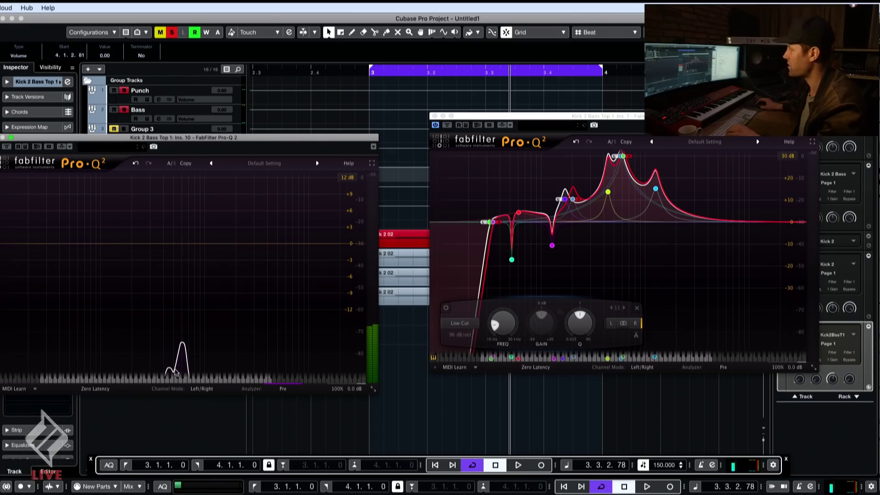
Add a 24 dB/oct low cut at 180 Hz in the top layer's new Pro-Q 2 and play the loop briefly
drag(206, 380, 399, 375)
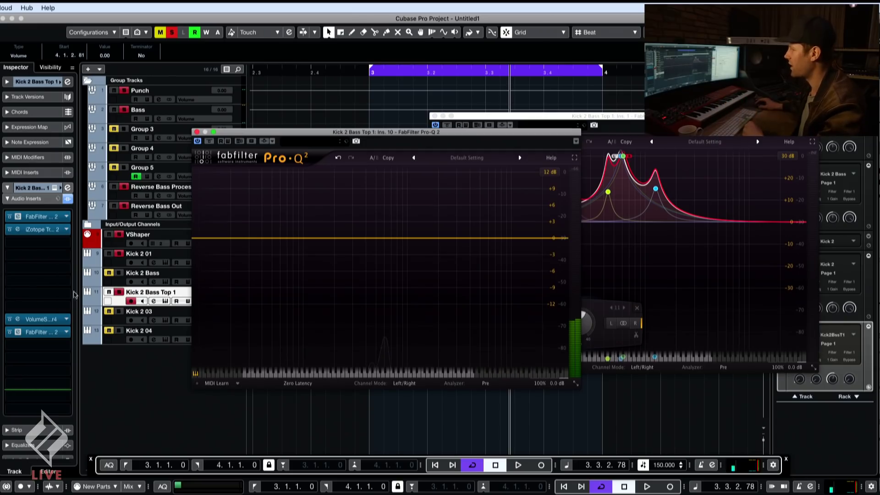
drag(297, 132, 212, 129)
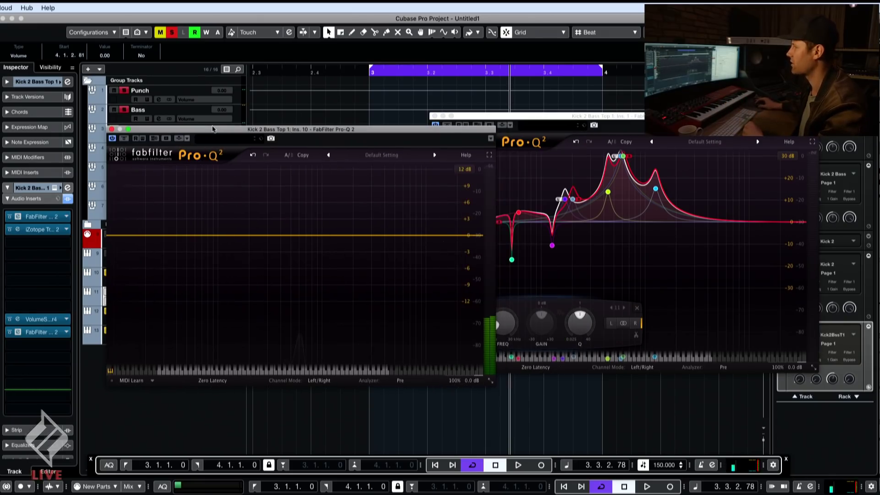
drag(110, 236, 244, 235)
right_click(244, 236)
mouse_move(316, 263)
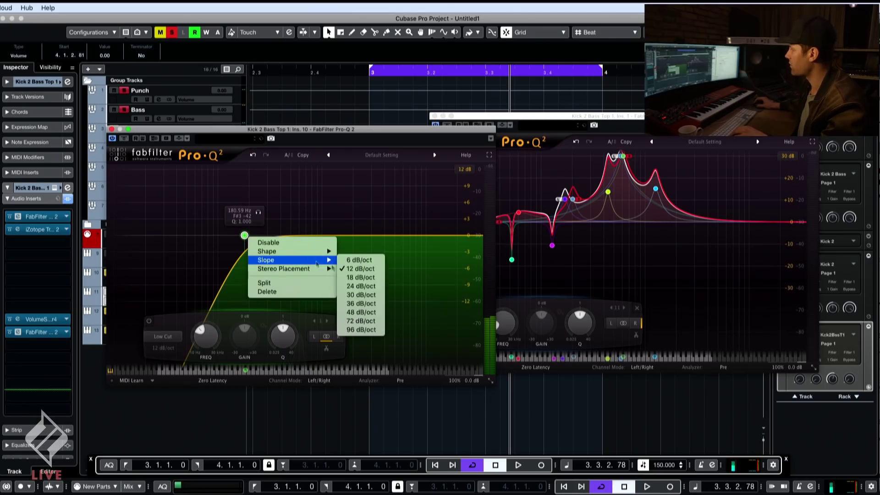
click(356, 286)
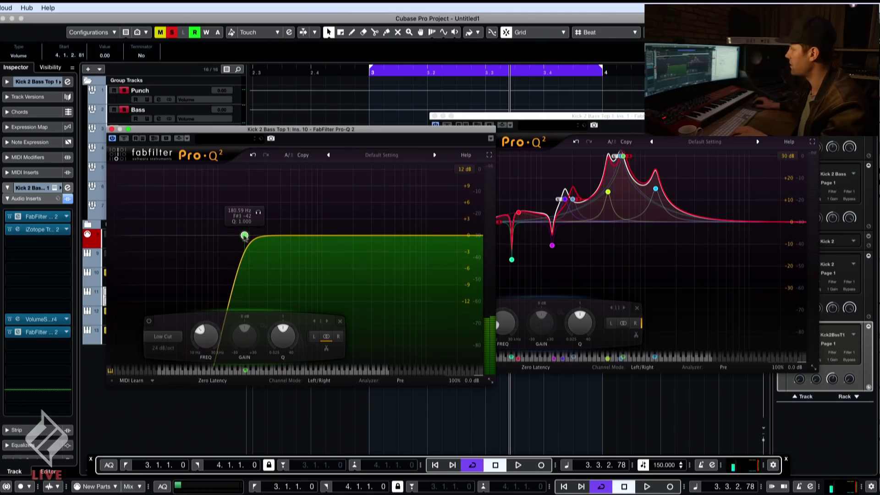
double_click(236, 211)
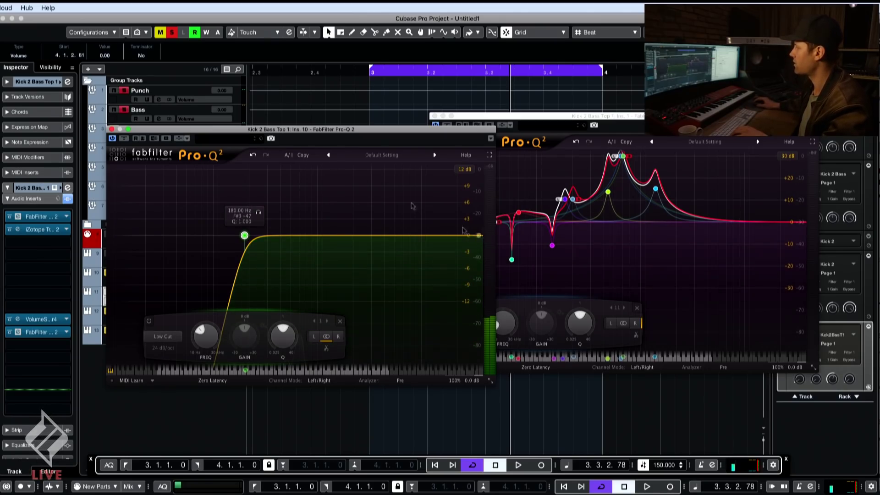
key(space)
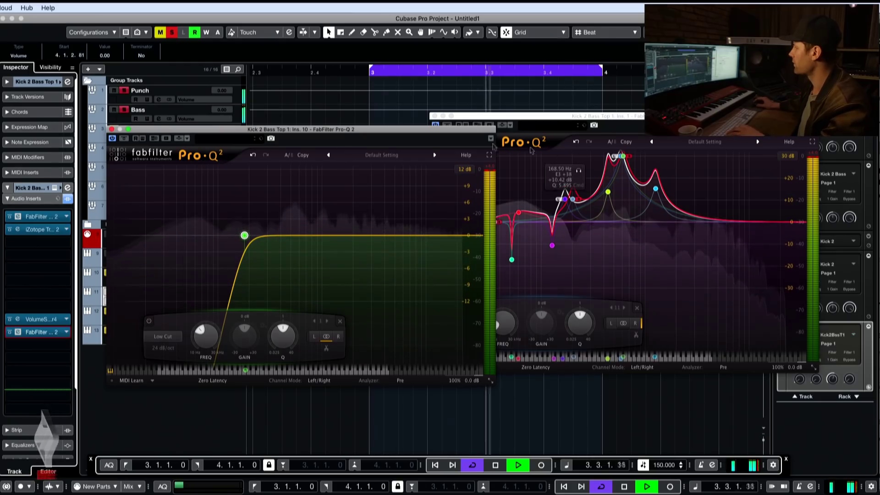
key(space)
Unmute Kick 2 Bass and insert FabFilter Pro-Q 2 after VolumeShaper on that track
drag(298, 130, 575, 138)
click(149, 278)
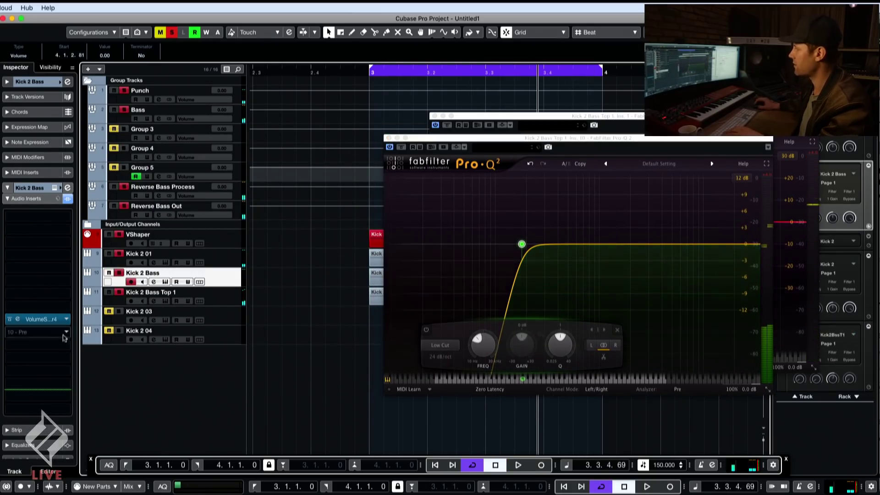
click(65, 338)
text(pro)
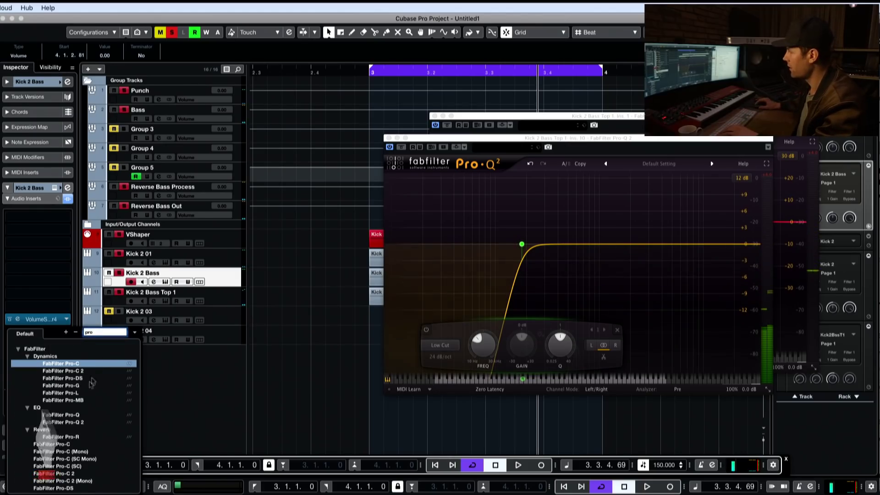
click(69, 422)
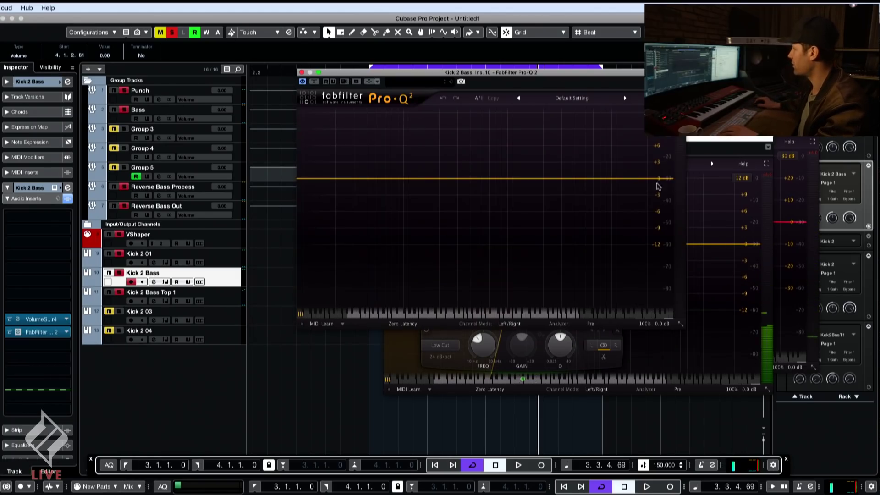
Add a 24 dB/oct high cut at 180 Hz in the Kick 2 Bass Pro-Q 2
drag(654, 179, 443, 178)
click(362, 292)
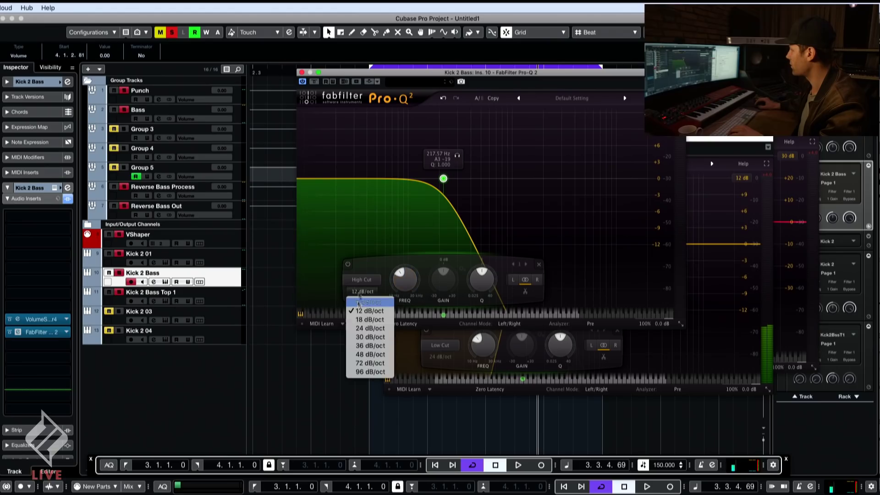
click(366, 328)
mouse_move(400, 274)
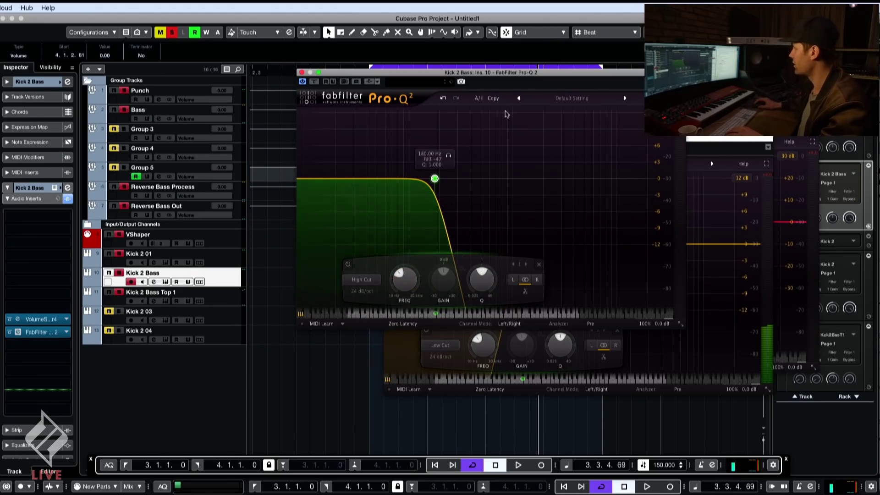
Align the Kick 2 Bass Top 1 and Kick 2 Bass Pro-Q 2 windows one above the other to compare their 180 Hz cuts
drag(515, 74, 612, 302)
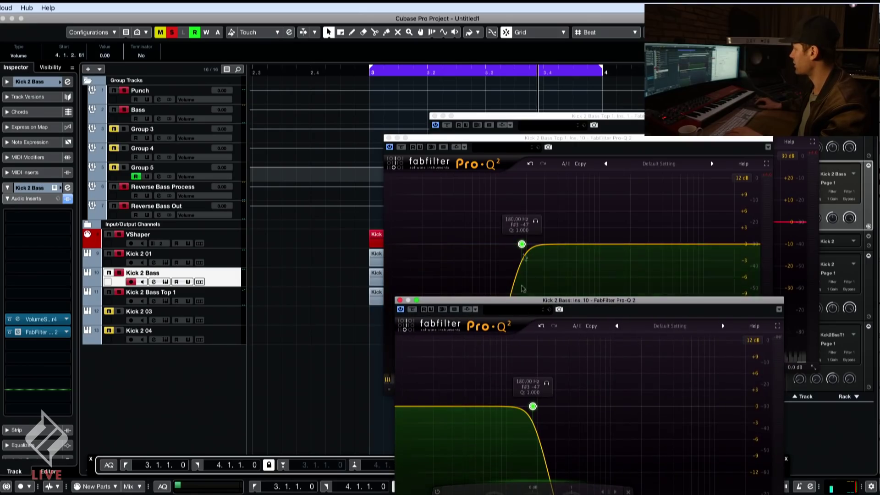
drag(516, 135, 429, 59)
click(680, 298)
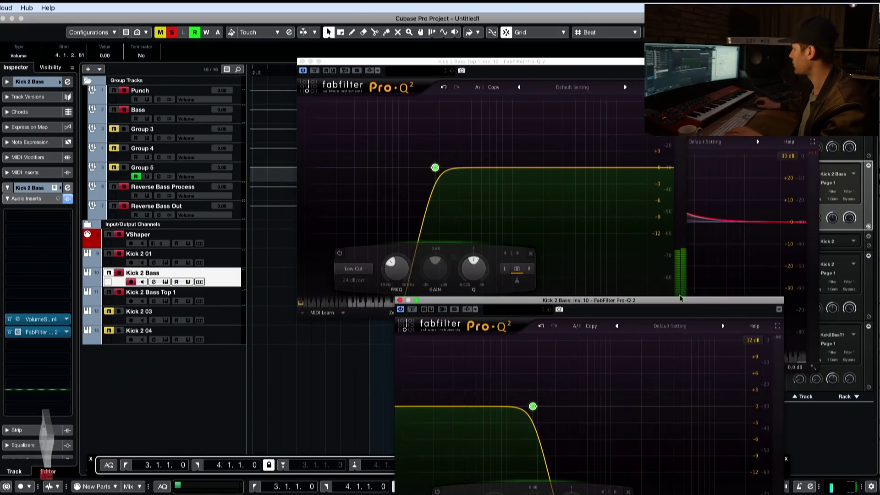
drag(673, 301, 598, 263)
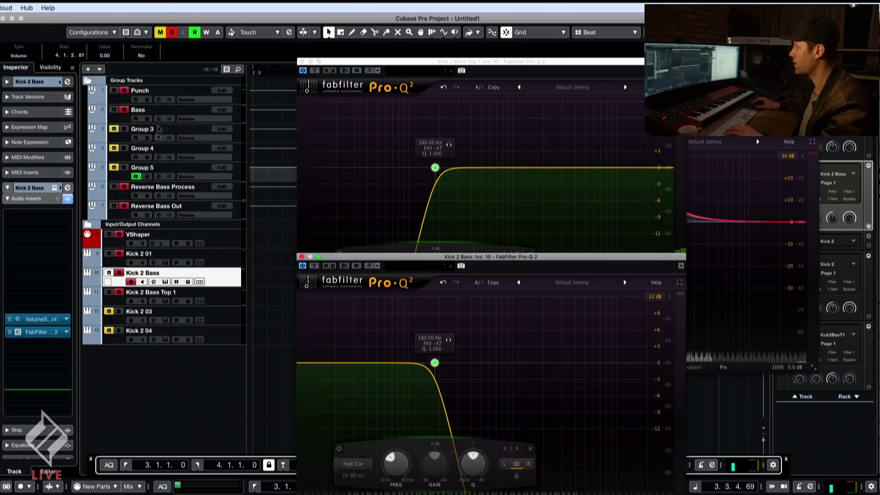
Open Schope on the Reverse Bass Out group and view the combined waveform during playback
click(188, 195)
click(216, 206)
click(163, 207)
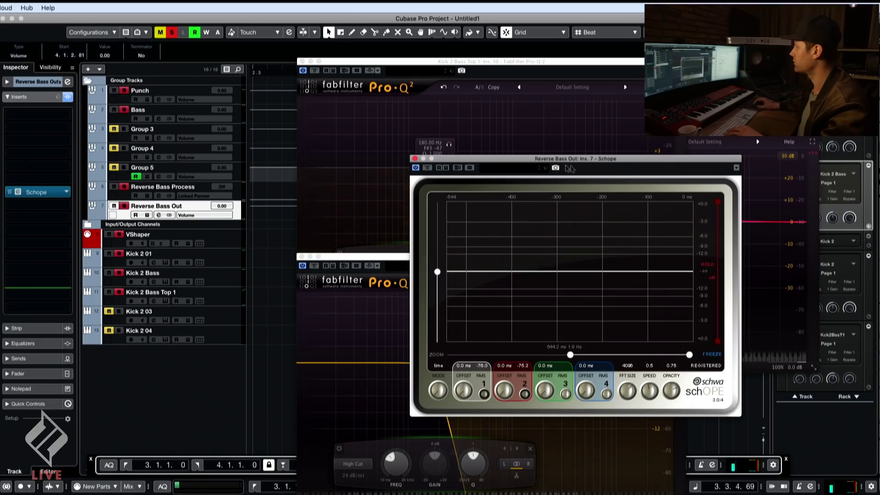
key(space)
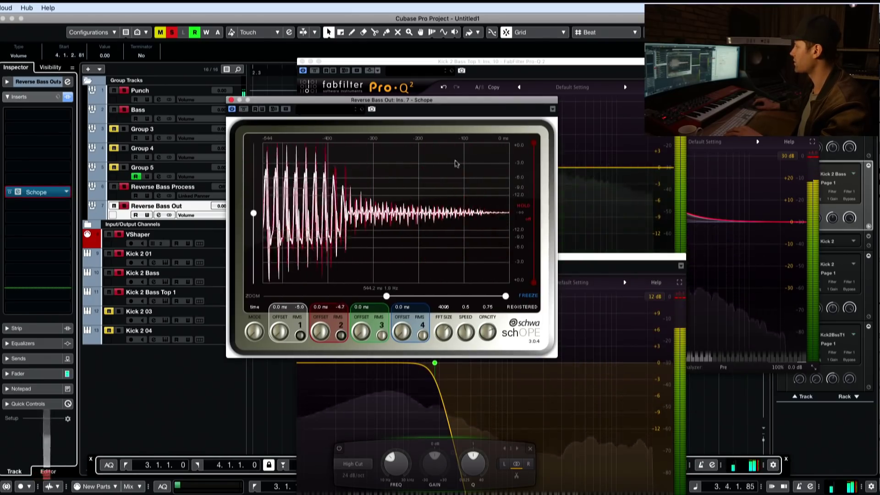
Insert FabFilter Pro-Q 2 before Schope on the Reverse Bass Out group
click(67, 179)
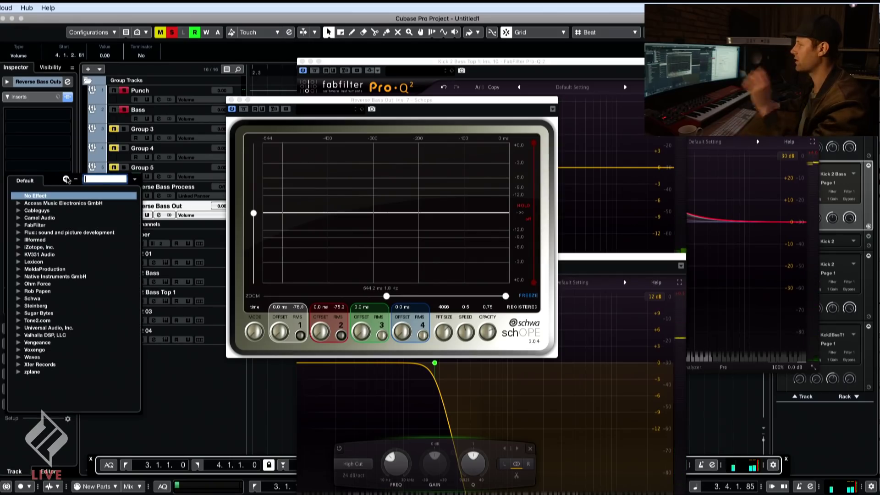
click(66, 179)
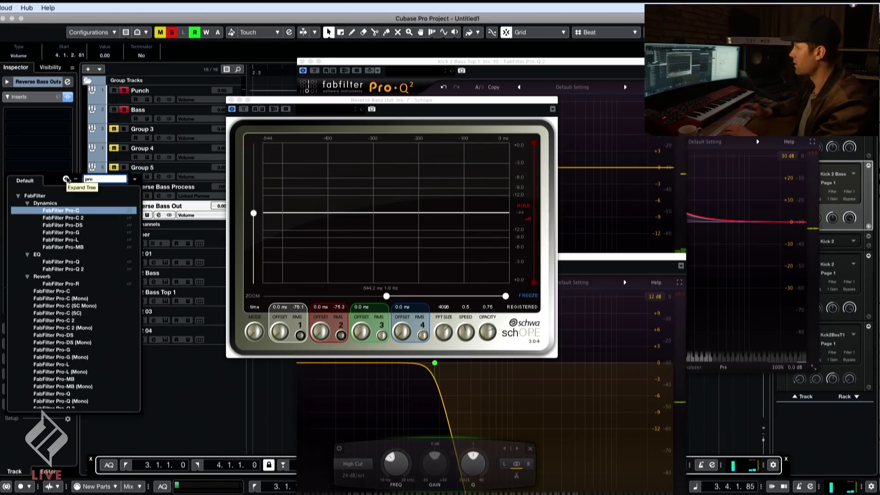
click(70, 269)
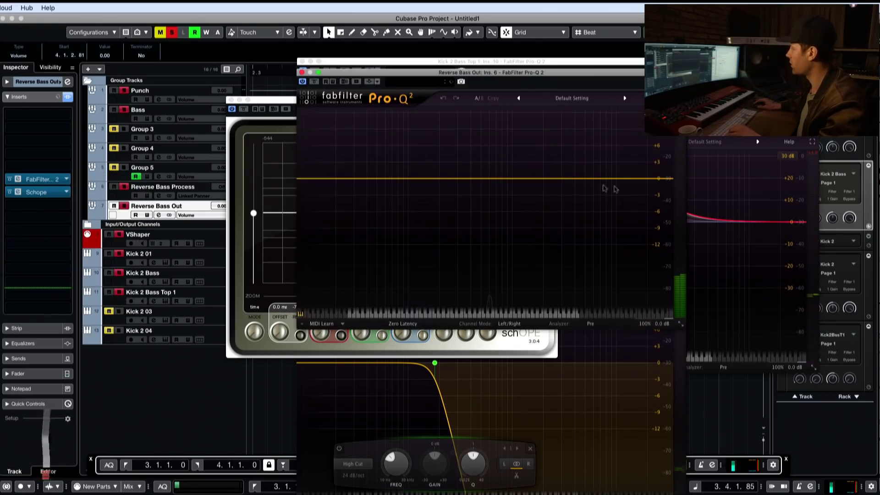
Add a 30 dB/oct high cut at 200 Hz in the Reverse Bass Out Pro-Q 2
drag(666, 179, 432, 178)
right_click(433, 178)
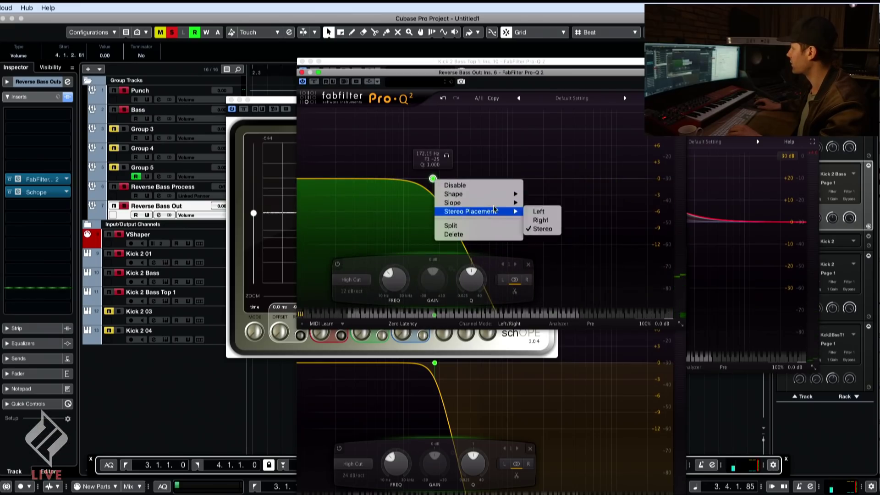
mouse_move(477, 203)
click(542, 237)
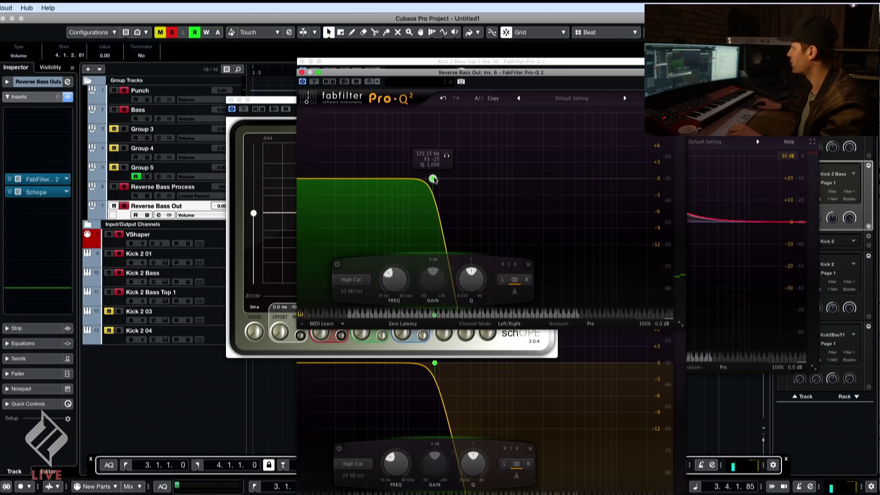
text(200)
key(Return)
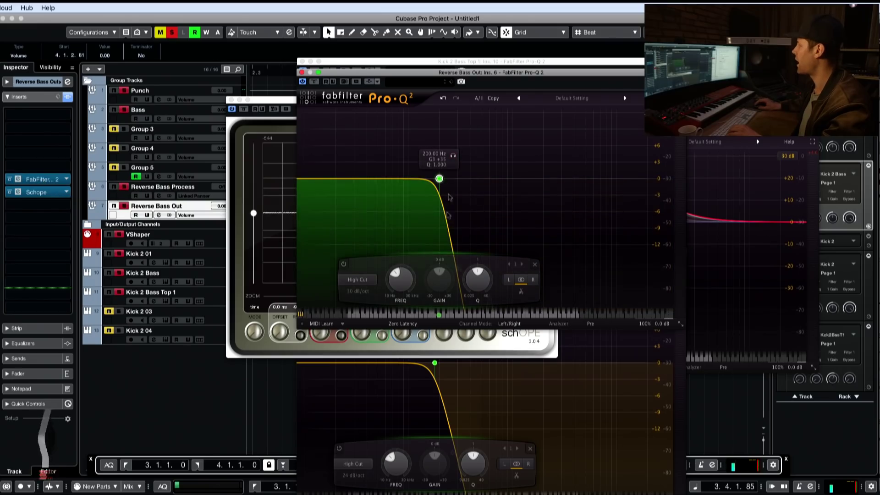
Uncover the Schope display and compare the filtered low-end waveform with Kick 2 Bass Top 1 muted and unmuted during playback
drag(469, 75, 555, 59)
click(265, 100)
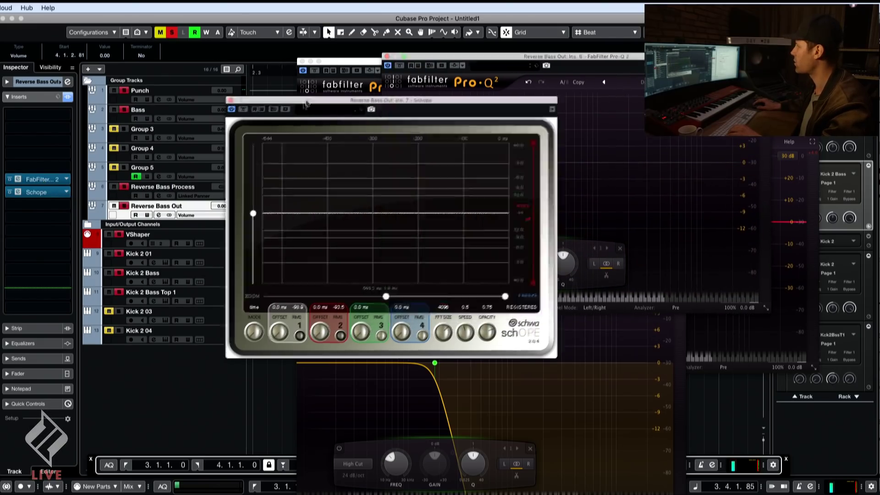
drag(266, 100, 240, 209)
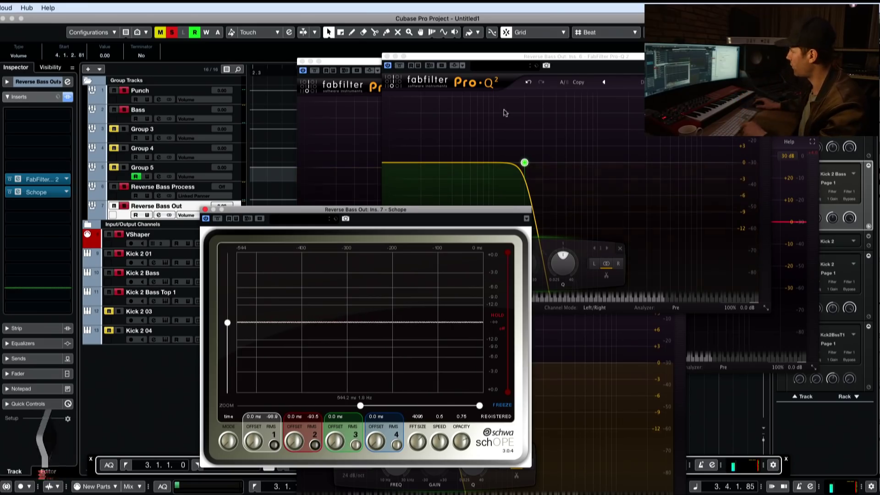
key(space)
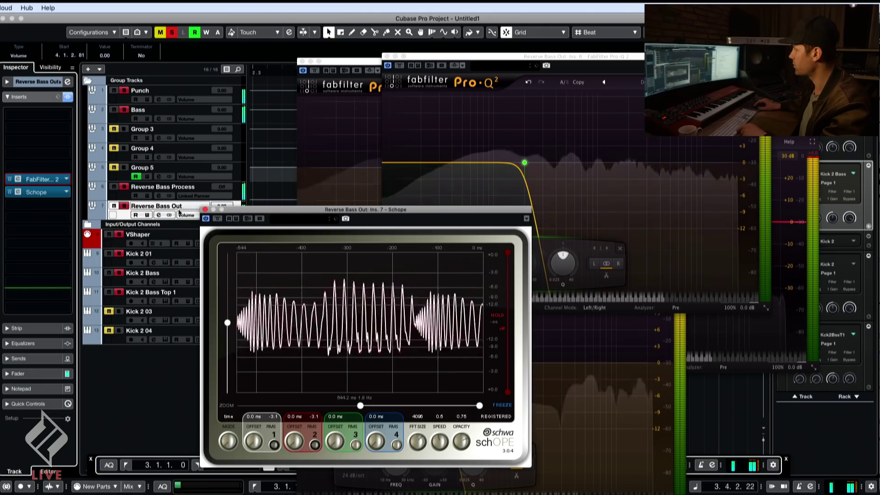
click(119, 292)
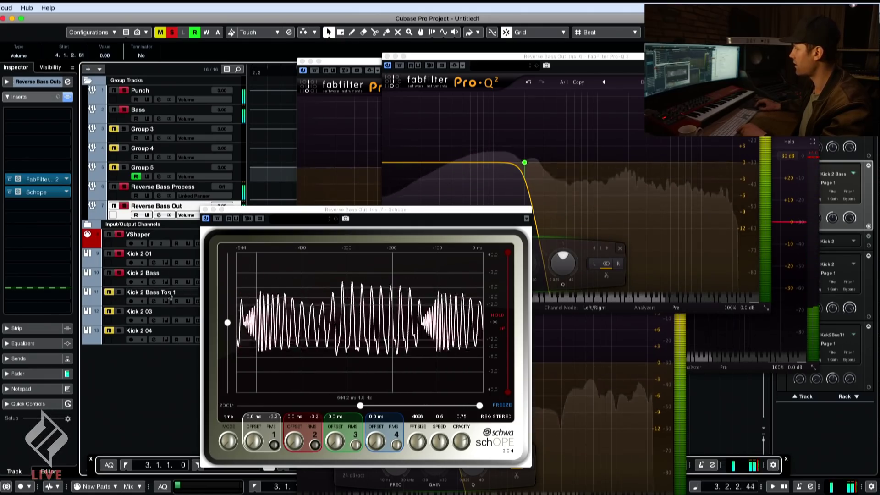
click(120, 291)
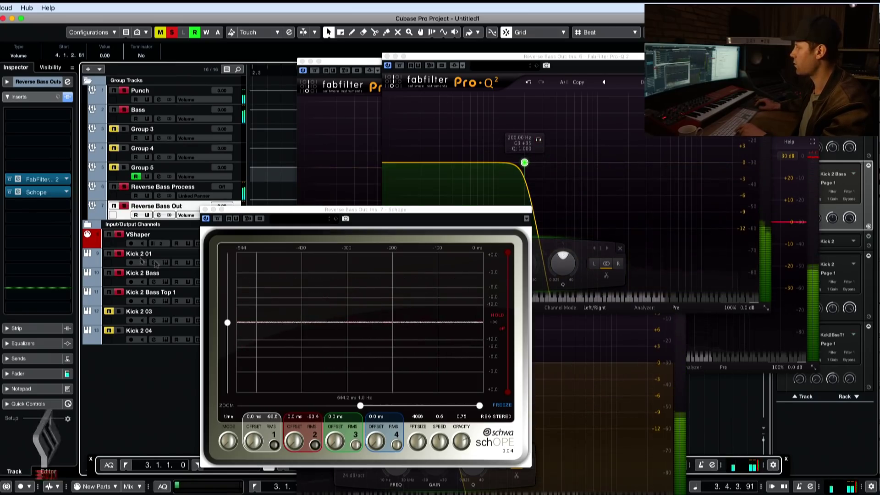
Open Kick 2 on the Kick 2 Bass track beside Schope and reshape the opening drop of its pitch curve during playback
click(135, 274)
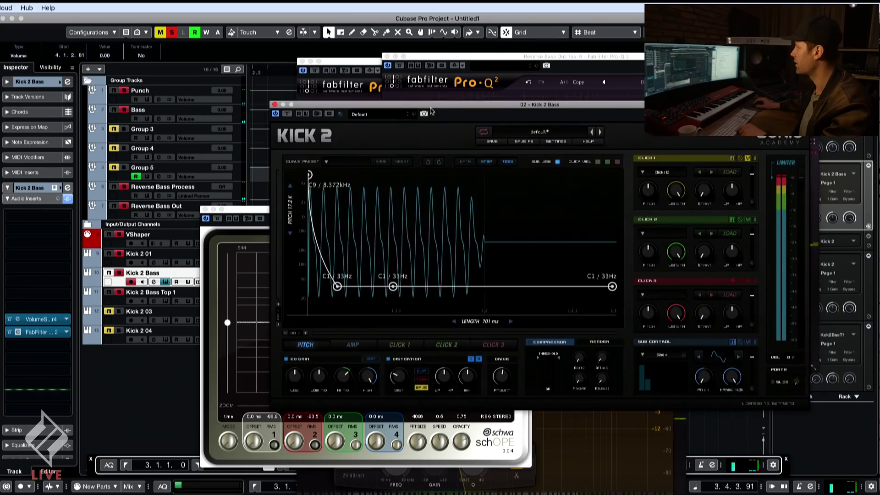
drag(467, 105, 681, 96)
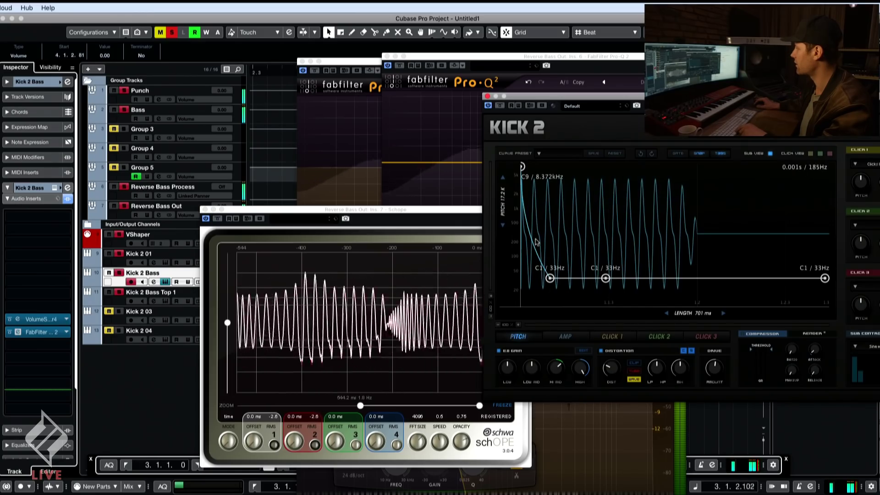
drag(536, 242, 542, 228)
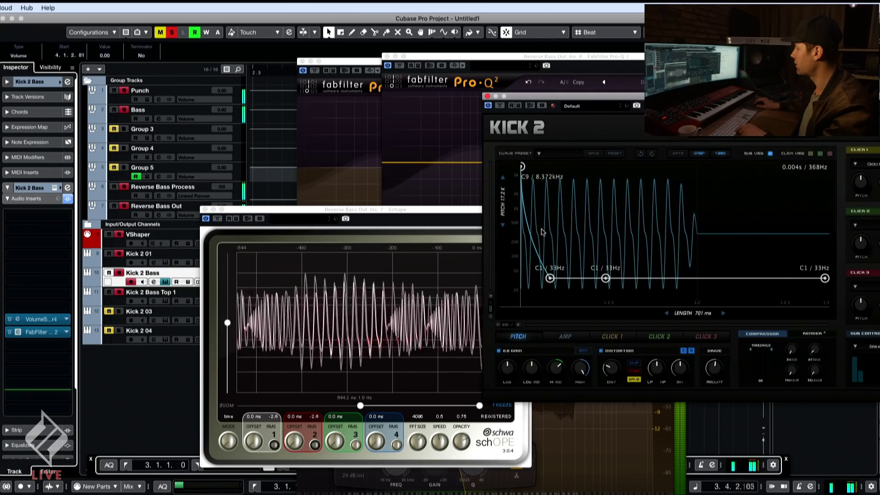
key(space)
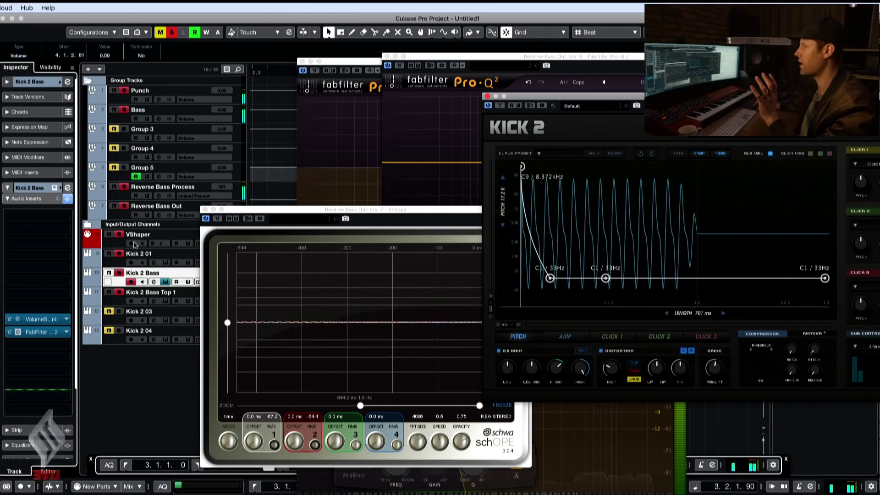
Bypass the high cut band in the Reverse Bass Out Pro-Q 2 and bring the Kick 2 Bass instrument back into view
click(363, 67)
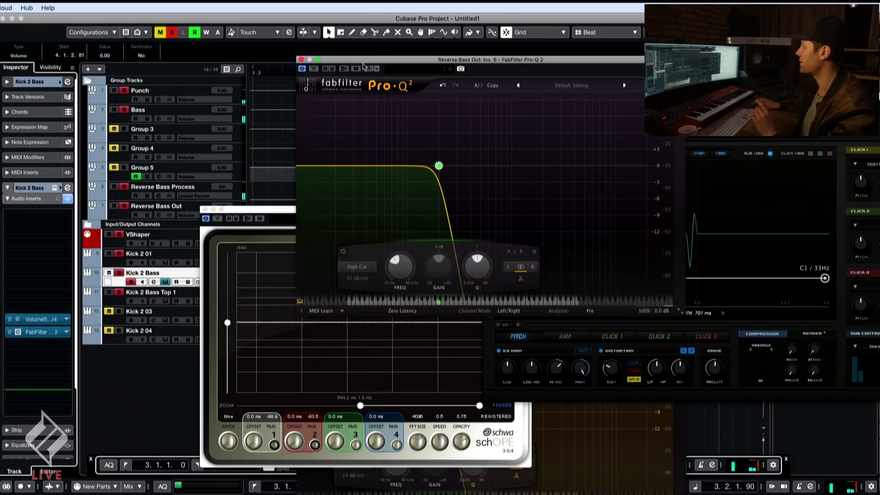
double_click(438, 166)
drag(697, 100, 570, 101)
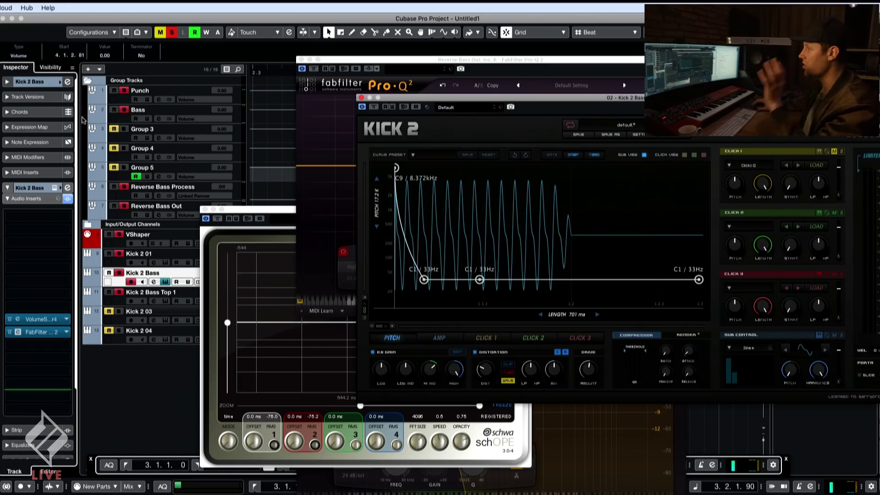
Adjust the opening bend of the Kick 2 Bass pitch curve during playback and compare the unfiltered combined waveform in Schope
key(space)
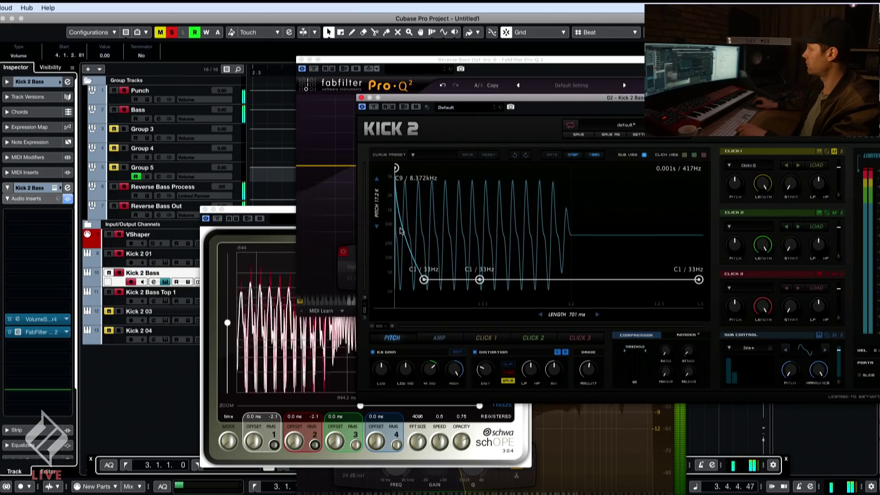
click(284, 212)
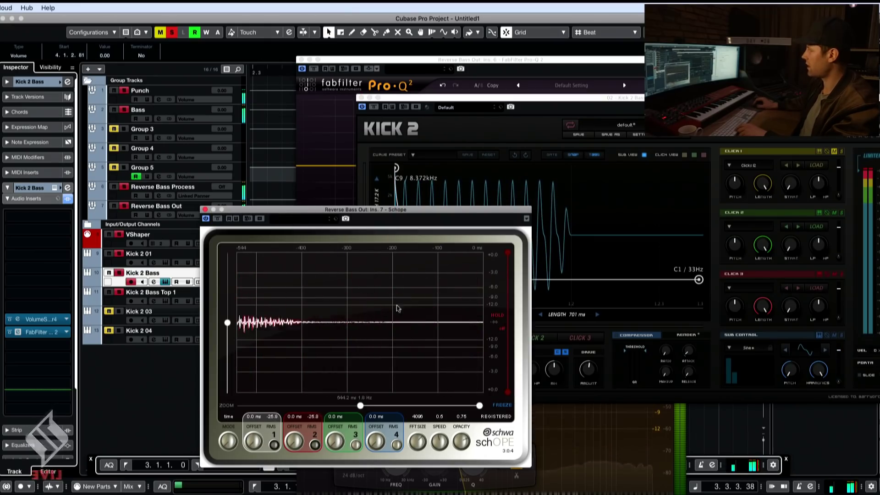
click(517, 90)
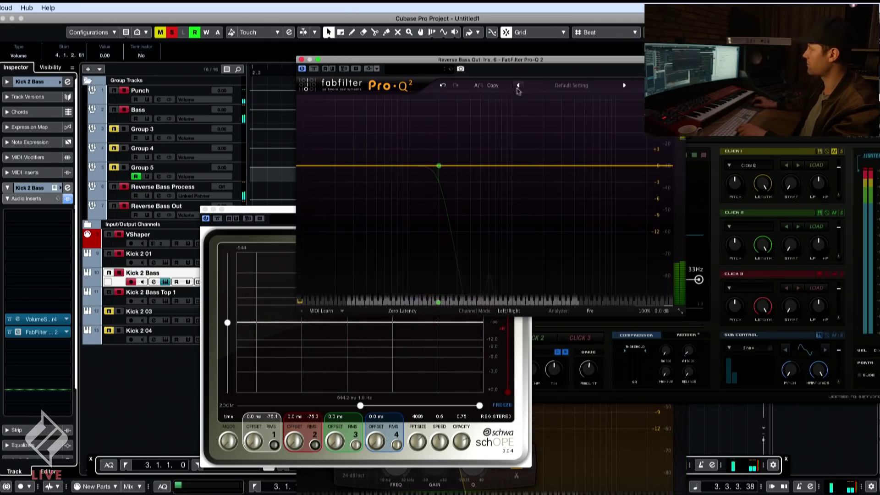
click(682, 161)
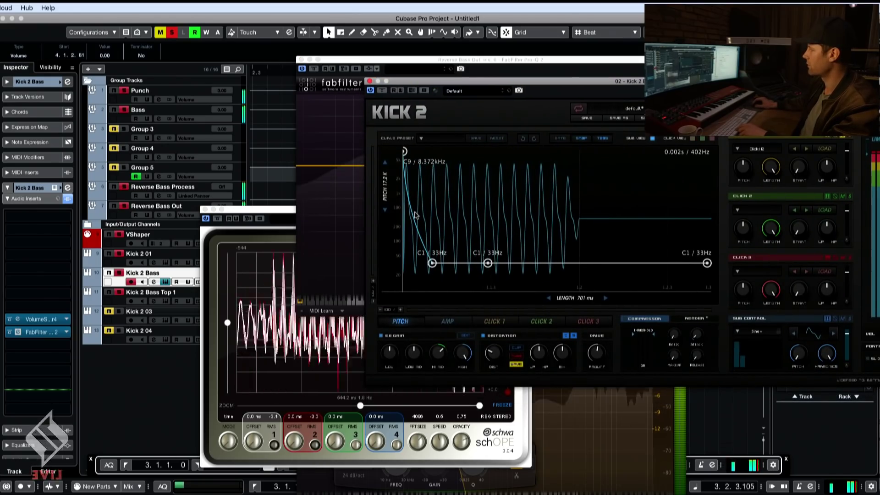
click(351, 271)
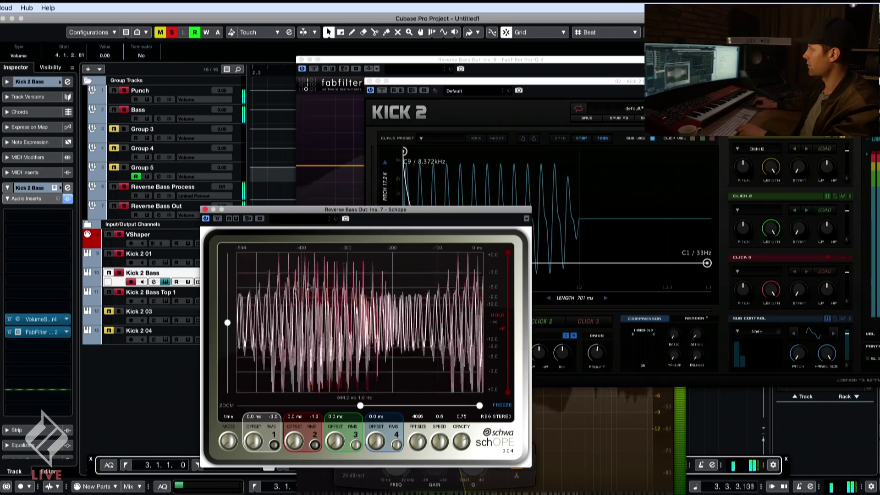
Take the Punch group out of solo and play the Bass group on its own
click(185, 188)
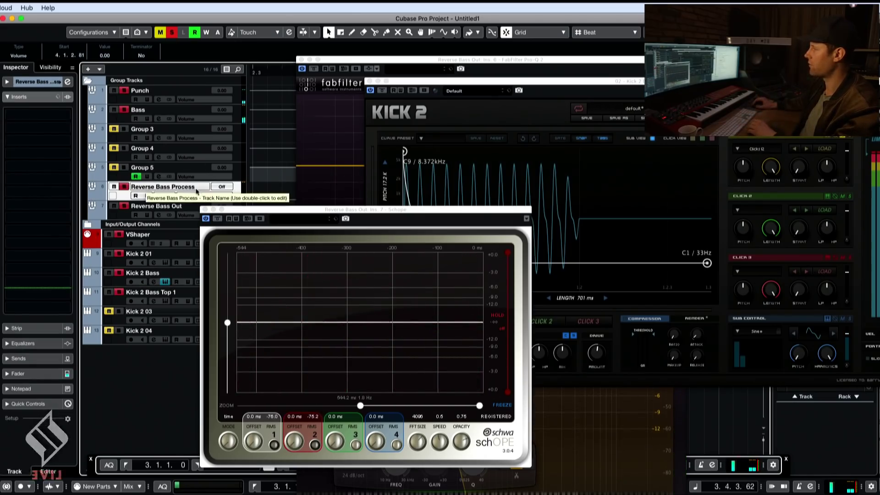
click(124, 115)
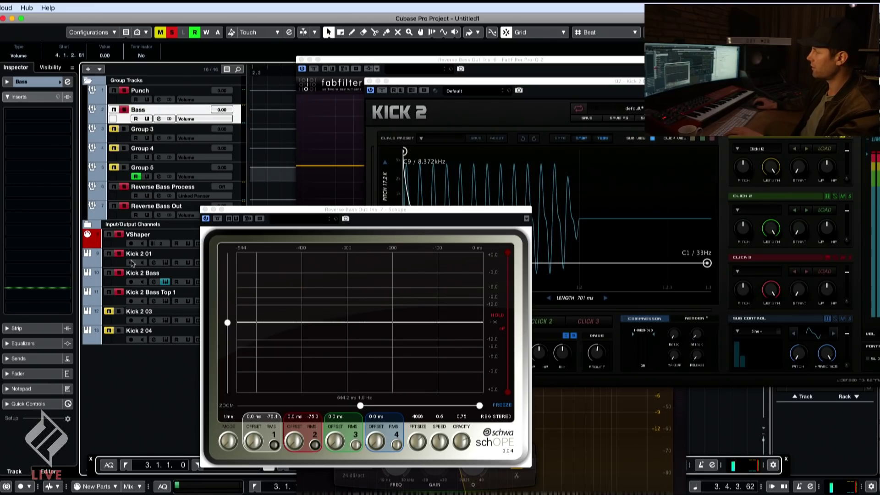
key(space)
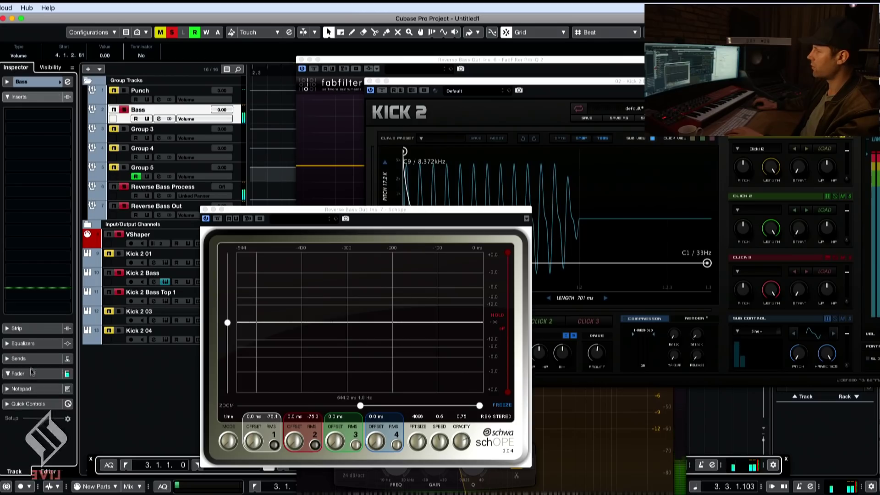
click(32, 97)
click(38, 81)
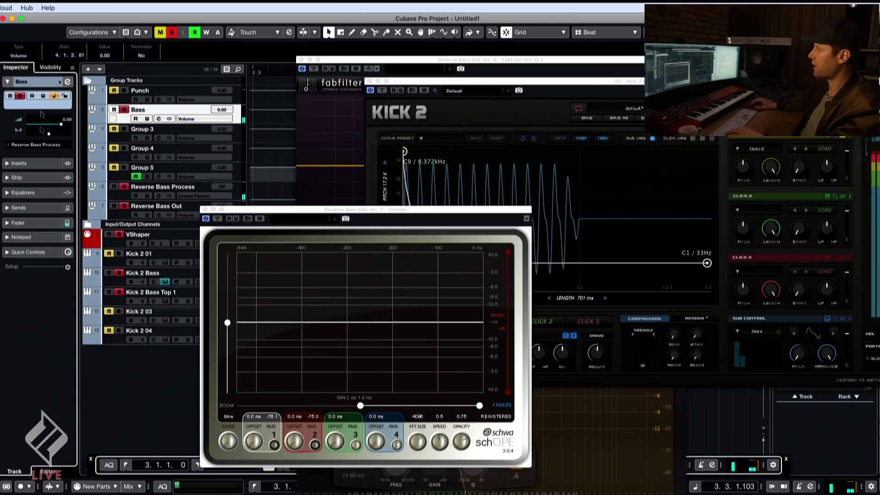
click(37, 164)
click(64, 129)
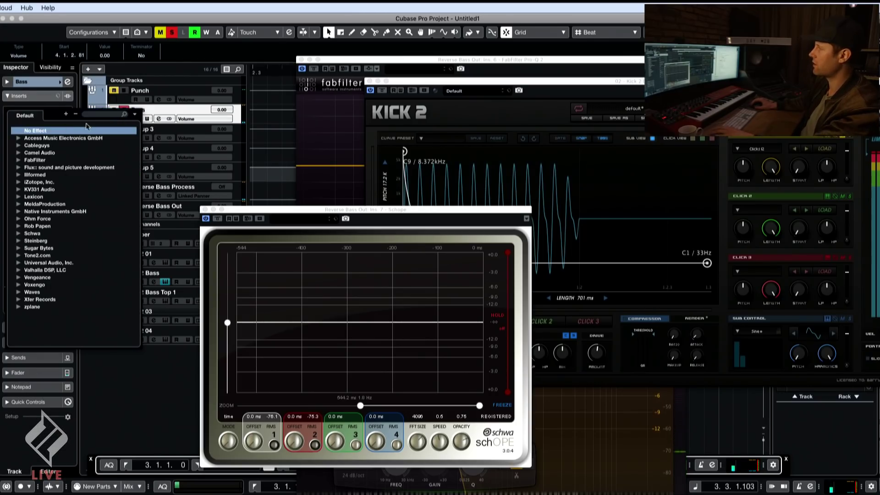
key(Escape)
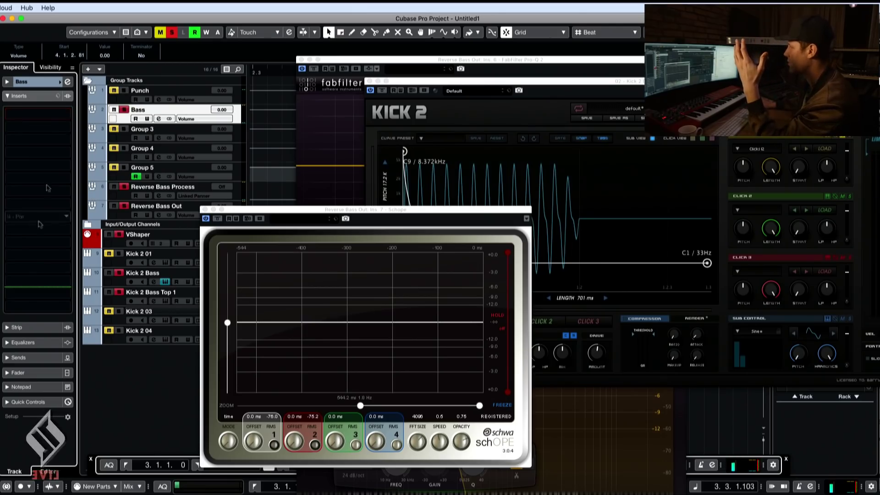
Close Kick 2 Bass, Schope and the Pro-Q 2 windows of Reverse Bass Out and both bass layers' 180 Hz splits
click(369, 82)
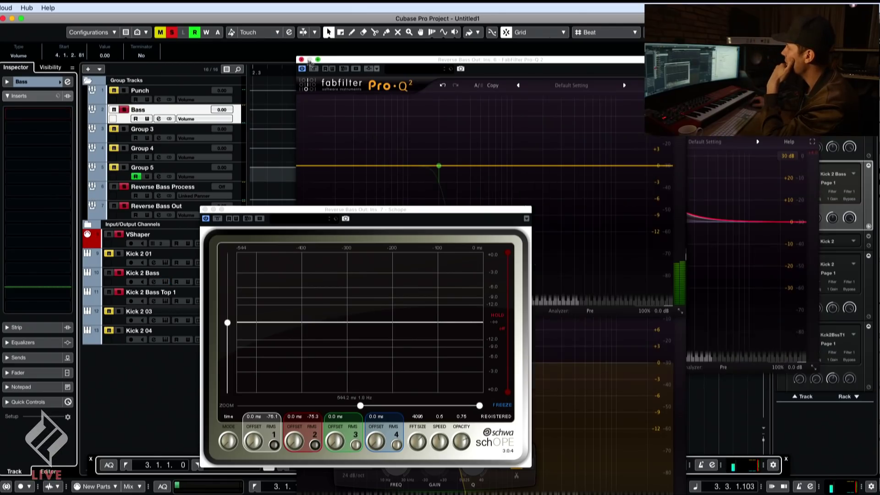
click(302, 60)
click(205, 210)
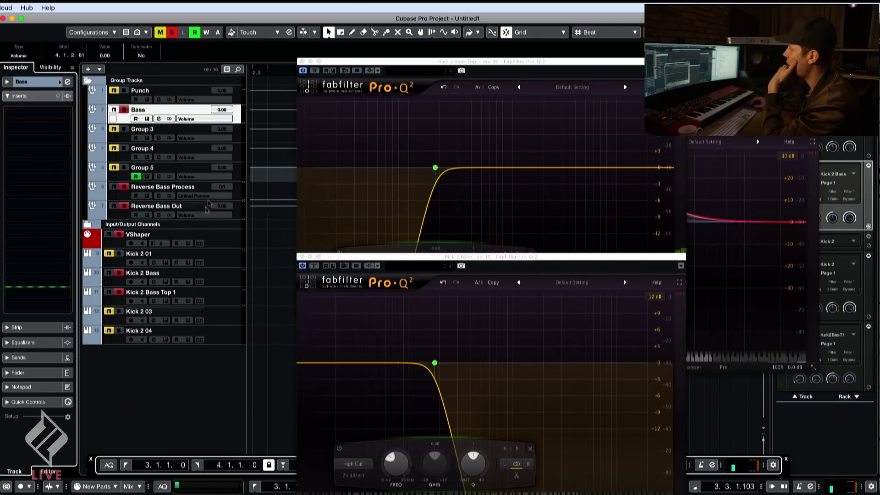
click(303, 61)
click(301, 257)
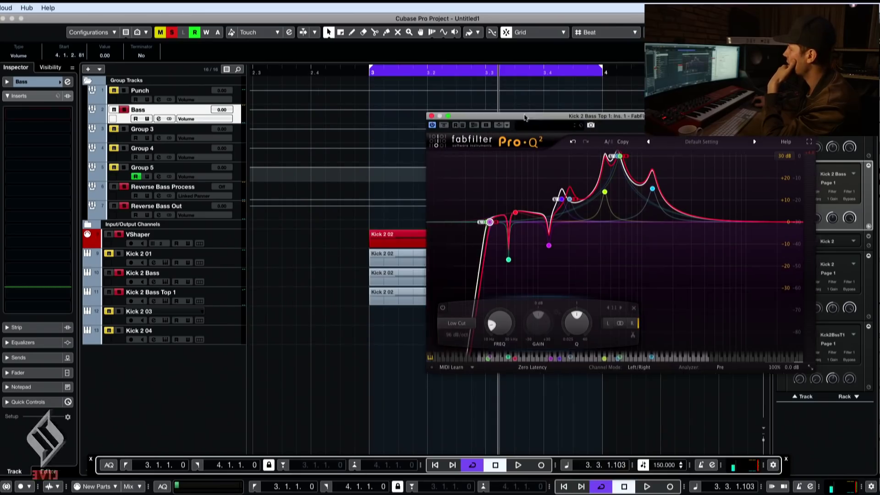
Solo the Kick 2 01 track again and play the kick together with the bass layers
click(132, 300)
click(123, 256)
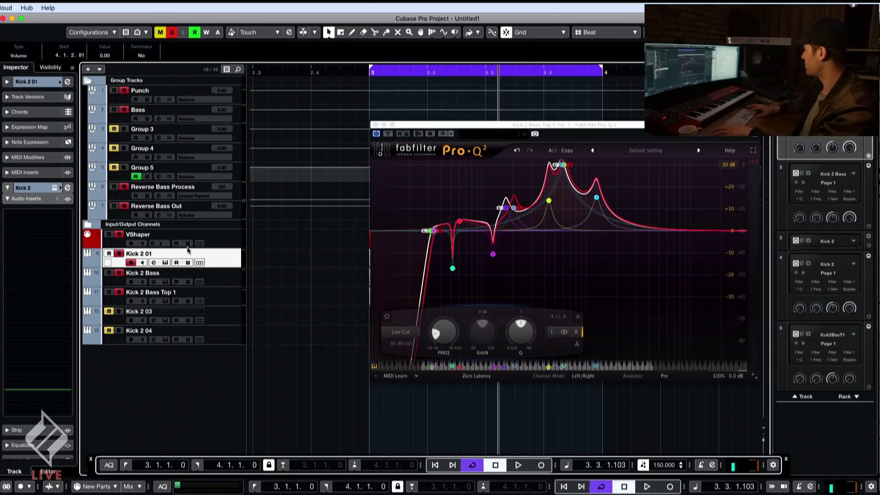
key(space)
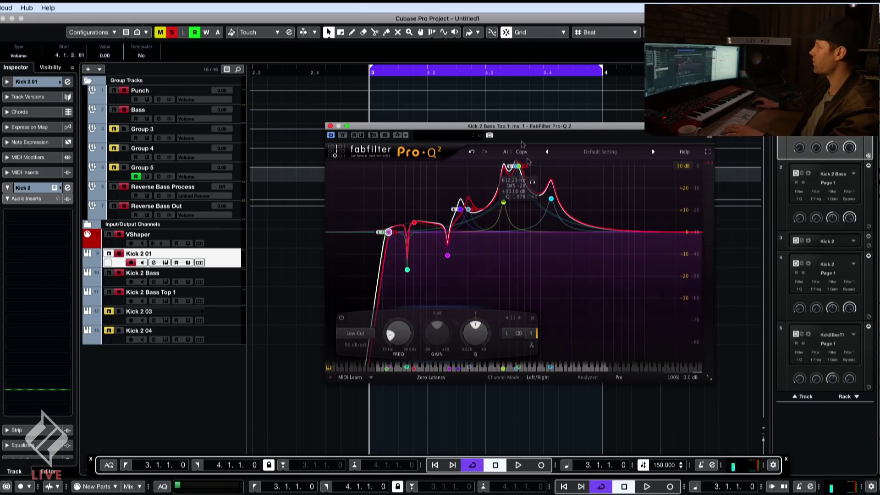
Open Kick 2 on Kick 2 Bass Top 1 beside its first-insert Pro-Q 2 and examine the pitch curve and spectrum during playback
drag(520, 126, 428, 120)
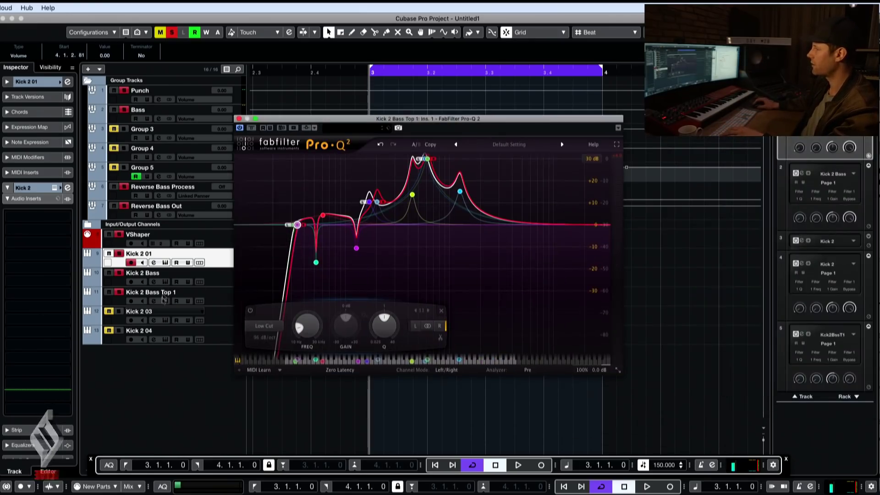
click(153, 277)
click(163, 296)
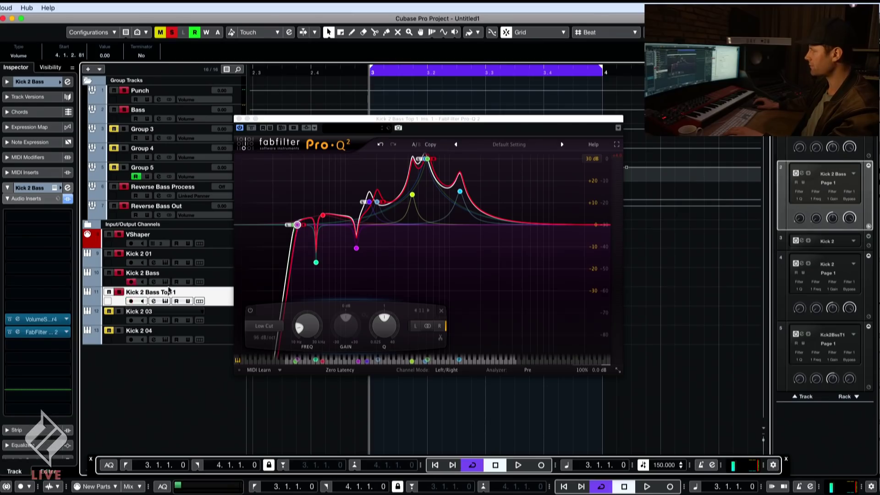
click(55, 188)
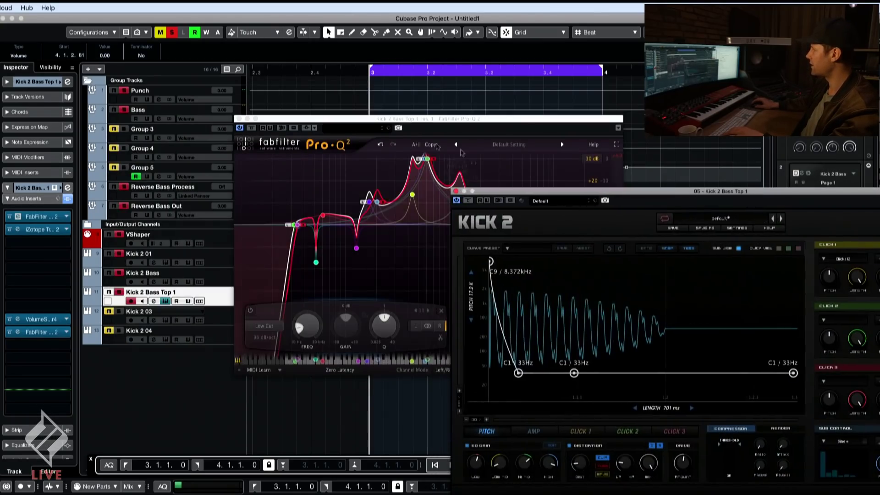
click(39, 217)
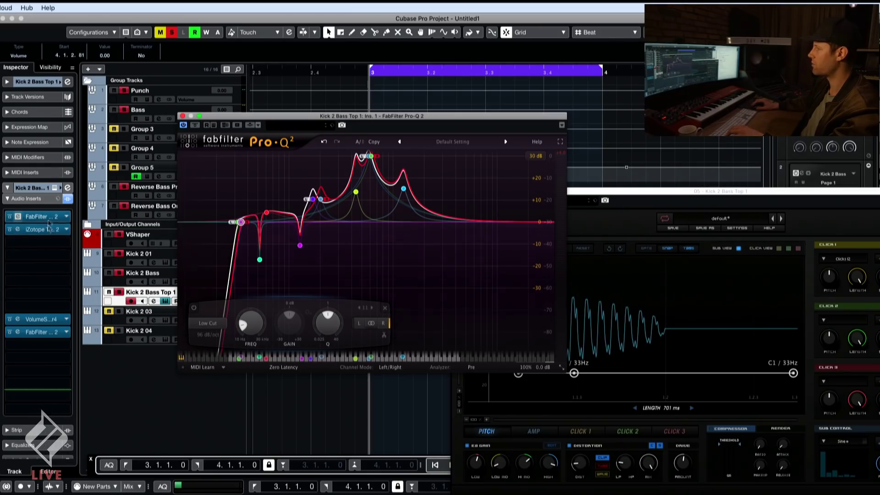
drag(752, 197, 757, 157)
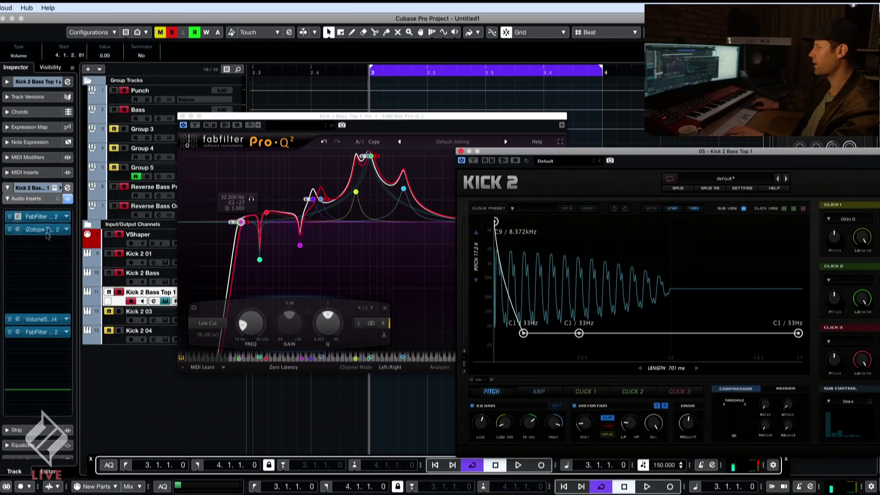
key(space)
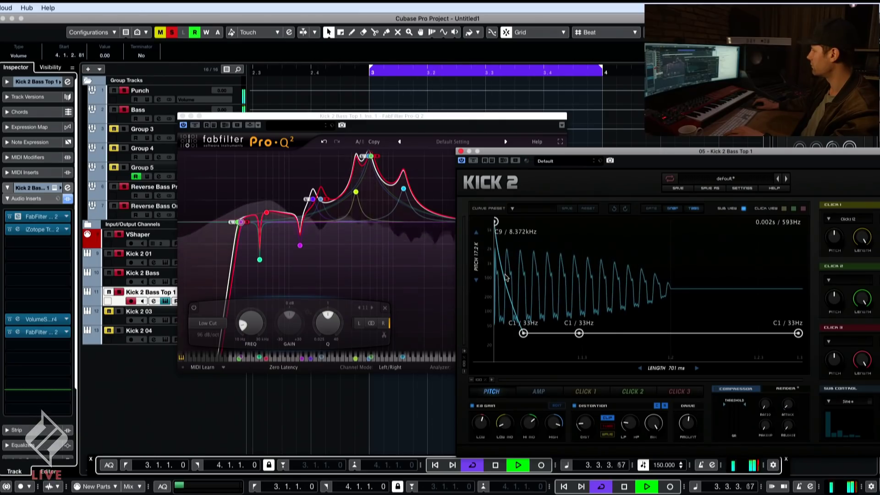
click(383, 118)
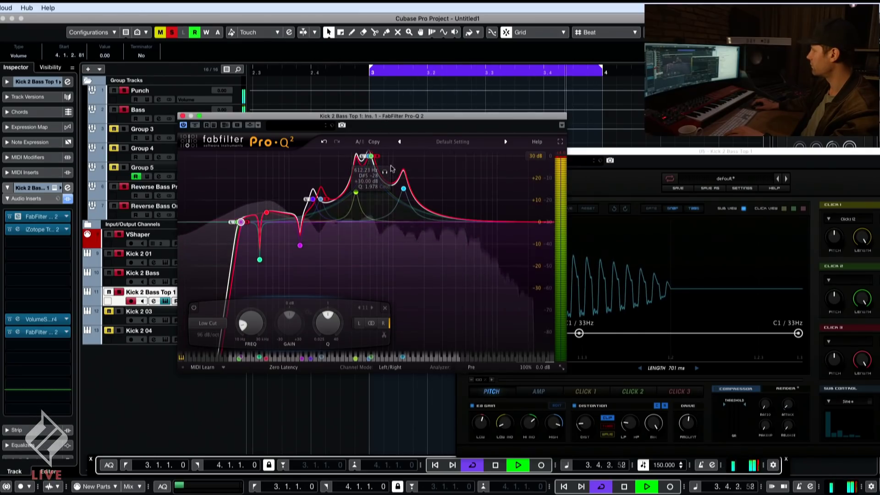
Adjust the EQ curve by moving the +30 dB bell to about 770 Hz, shifting the two narrow notches, and fine-tuning the low cut near 34.5 Hz
drag(370, 157, 380, 158)
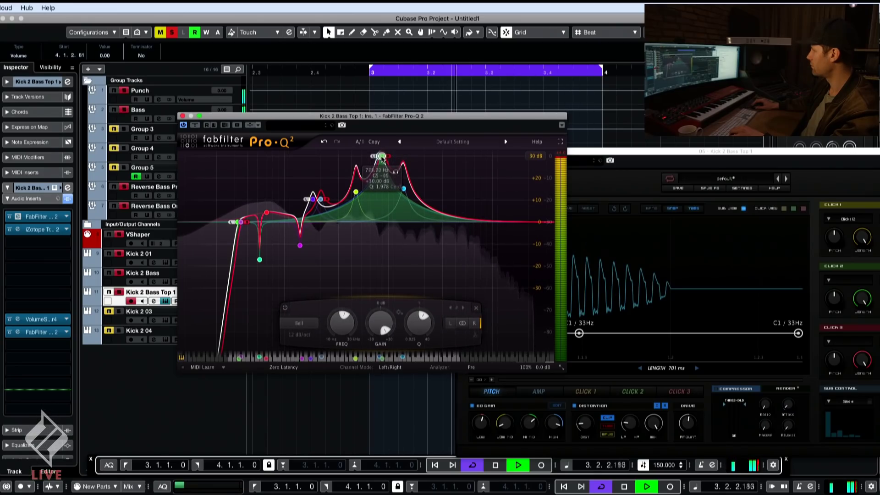
drag(267, 213, 269, 207)
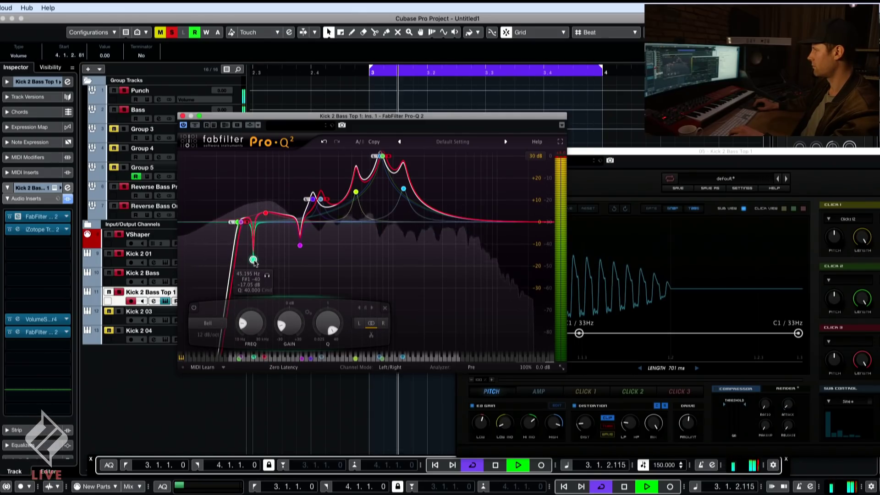
drag(254, 261, 290, 258)
click(238, 223)
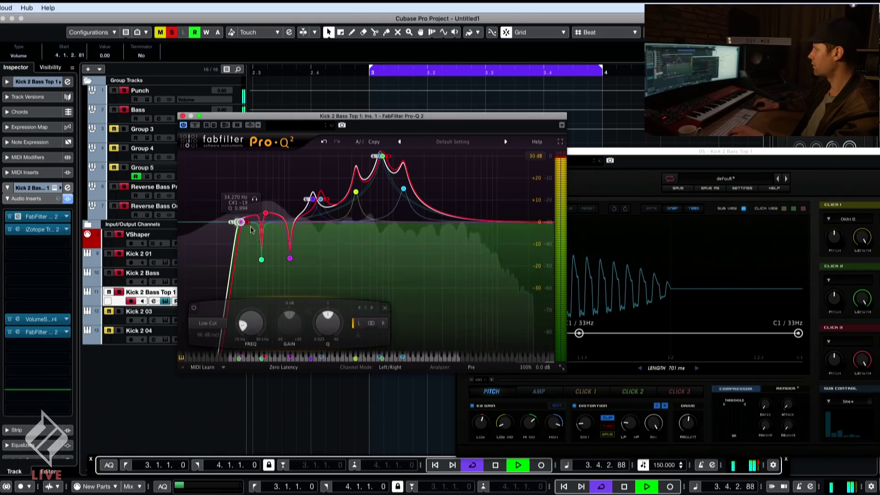
drag(240, 225, 240, 222)
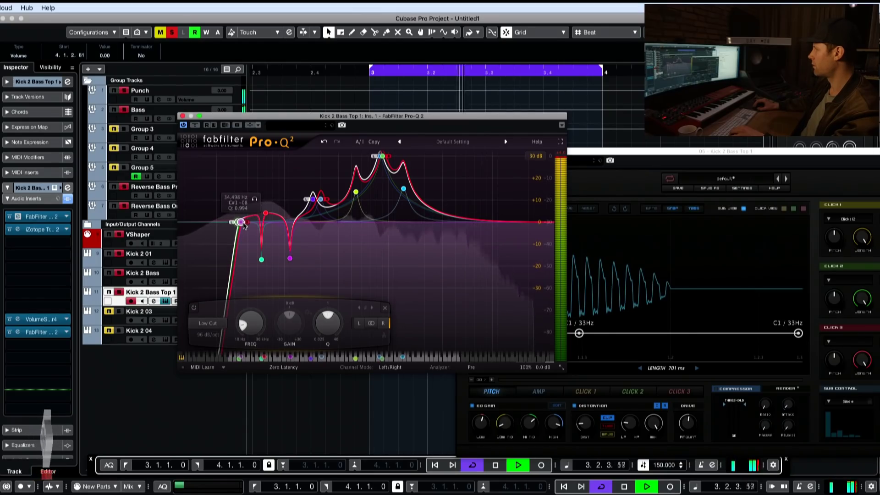
Open VolumeShaper on Kick 2 Bass Top 1 and reshape its mid-band curve with a smoother rise, a rounded end fade and a slightly raised low point
click(40, 319)
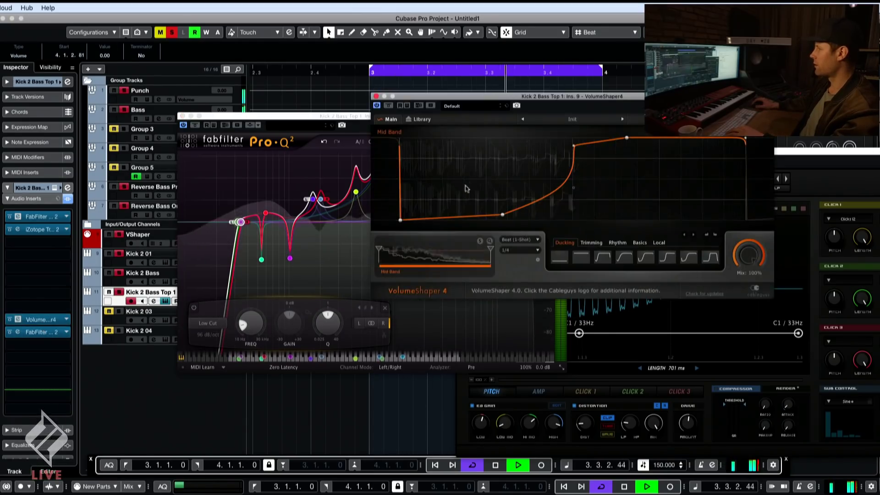
key(space)
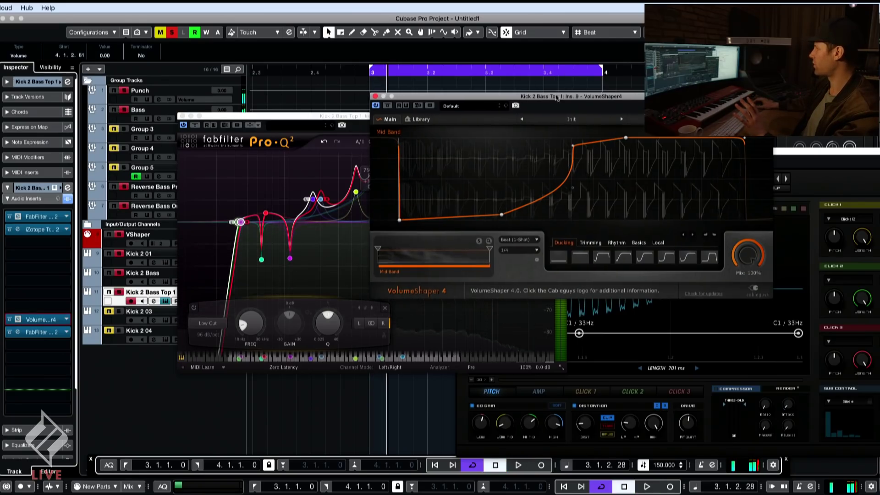
drag(557, 97, 335, 121)
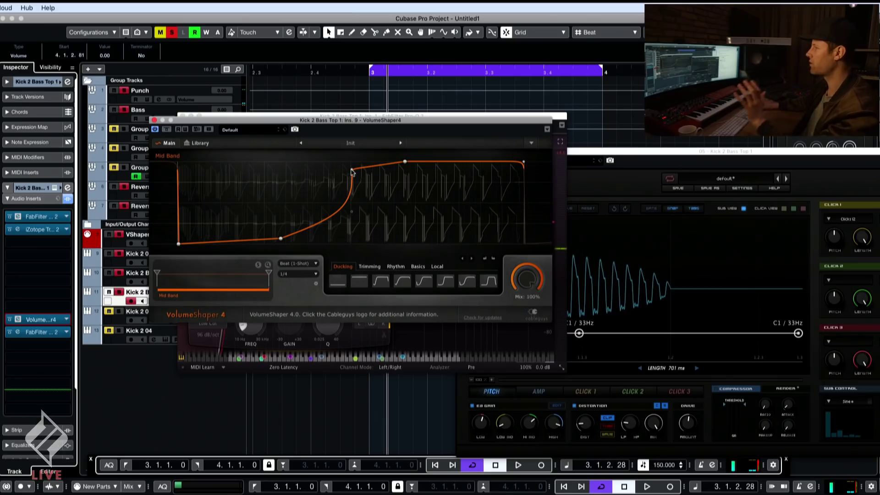
drag(353, 170, 363, 167)
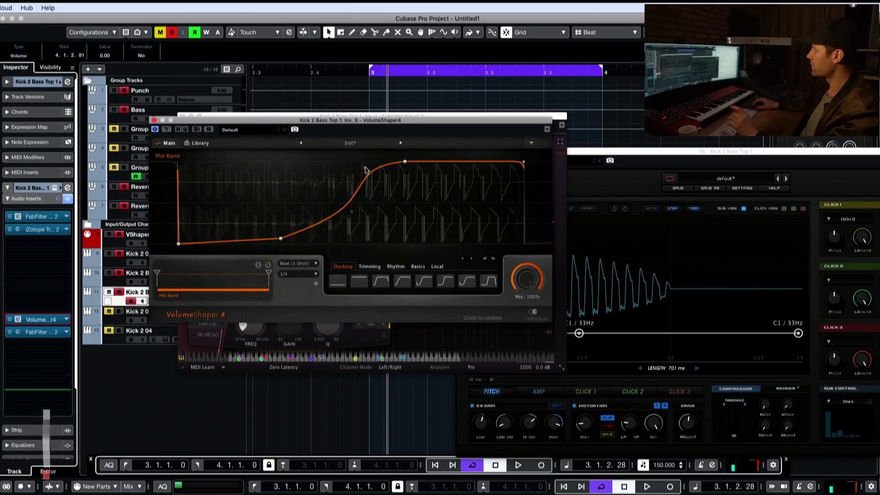
key(space)
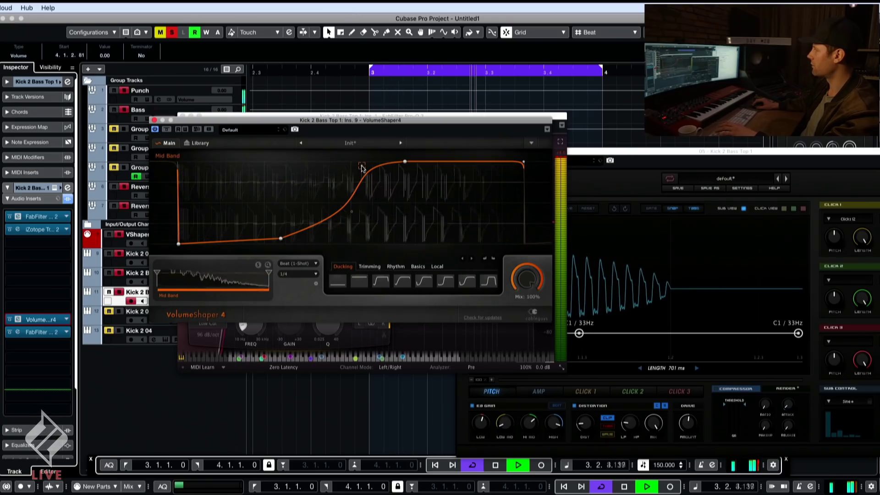
drag(523, 162, 491, 162)
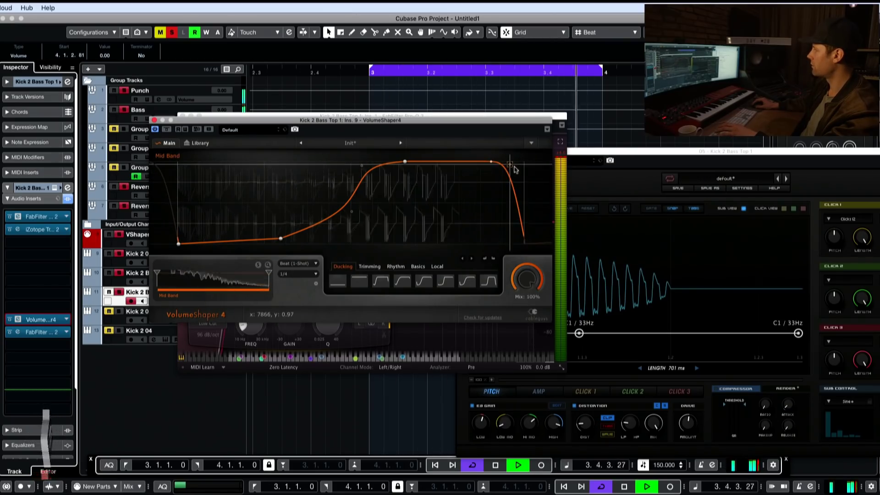
drag(281, 238, 282, 233)
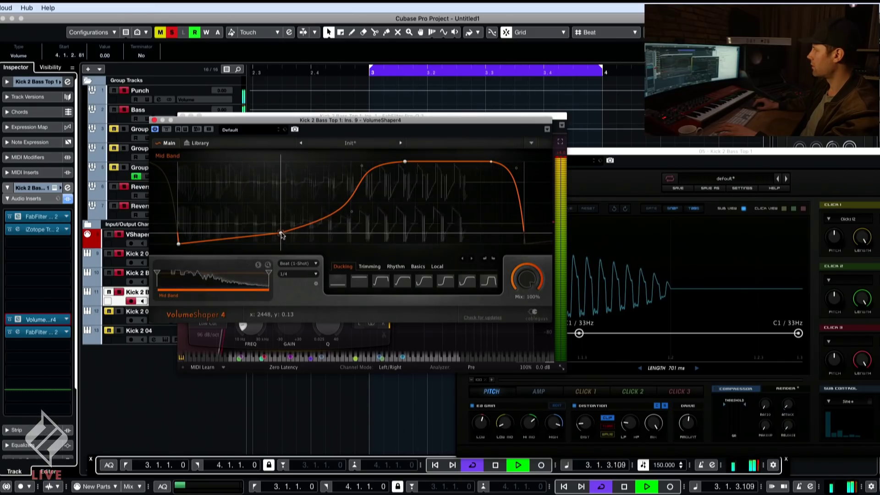
key(space)
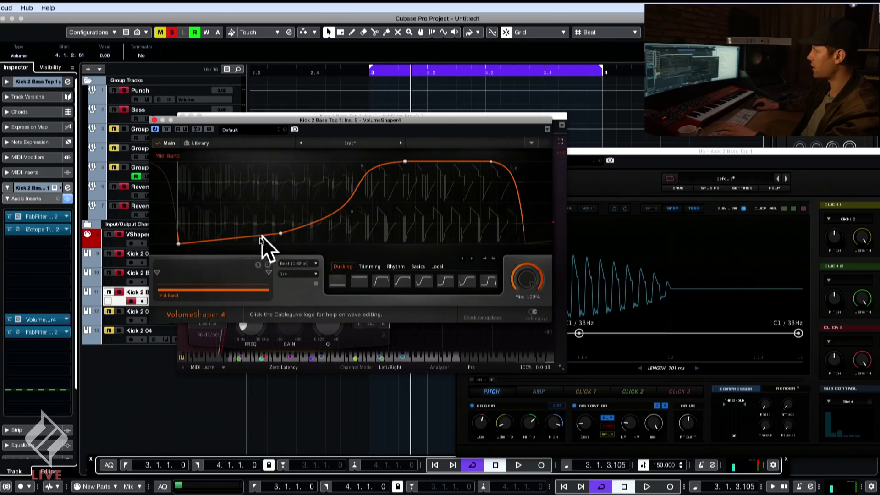
Add a steep mid-height spike to the early part of the VolumeShaper curve, followed by a curved dip before the main rise
mouse_move(278, 235)
mouse_down()
mouse_move(262, 236)
mouse_move(261, 192)
mouse_move(264, 238)
mouse_up()
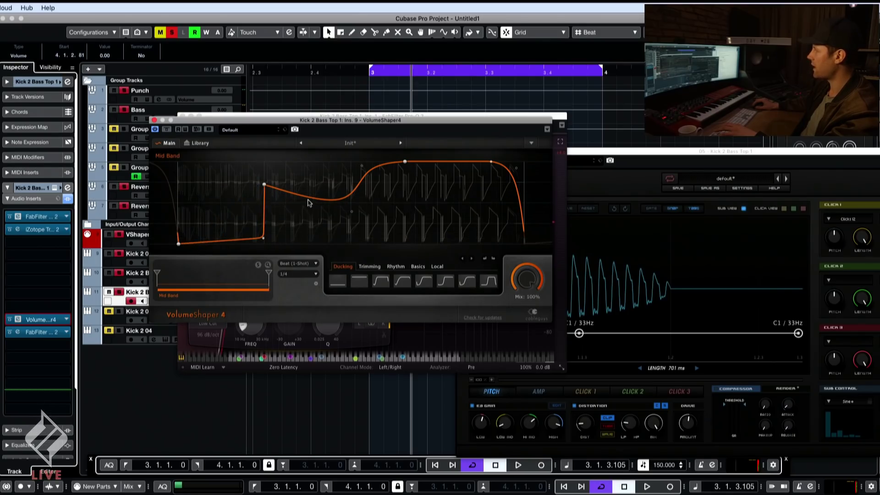
drag(316, 198, 325, 240)
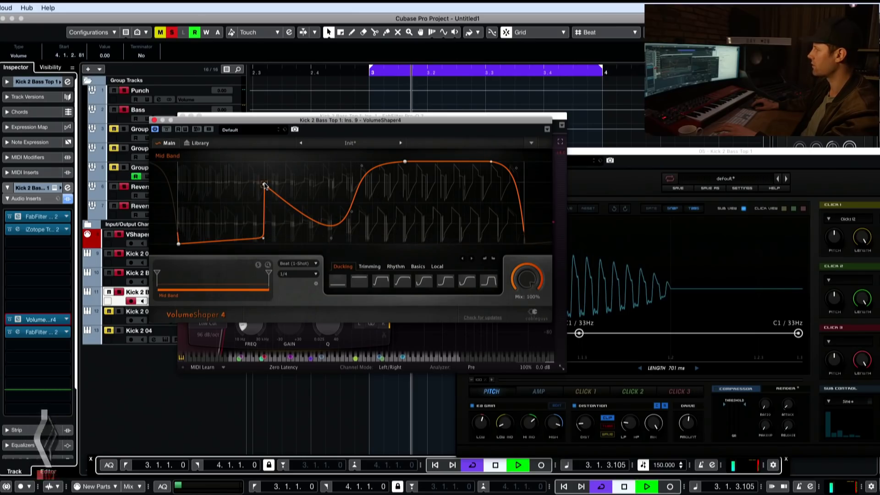
key(space)
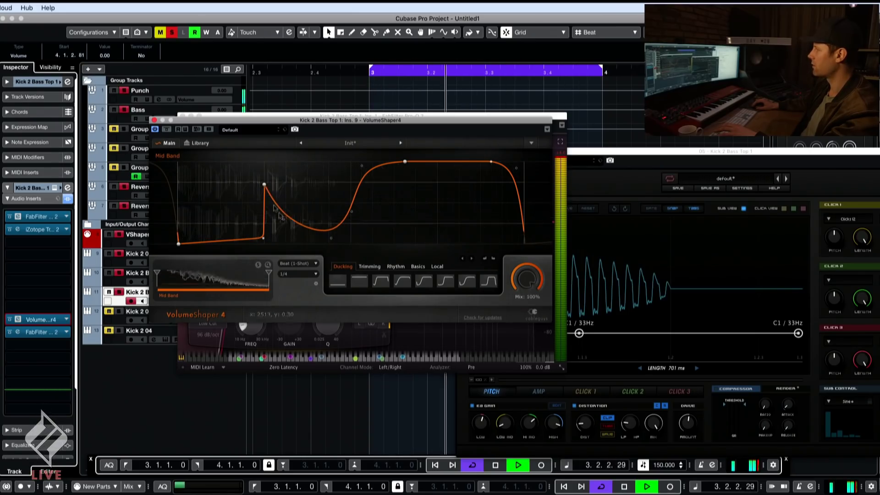
drag(264, 185, 266, 201)
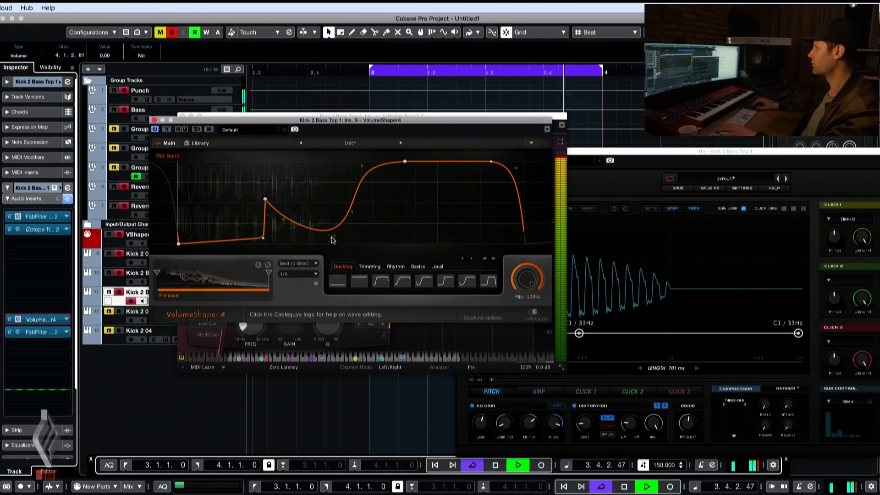
drag(330, 238, 320, 239)
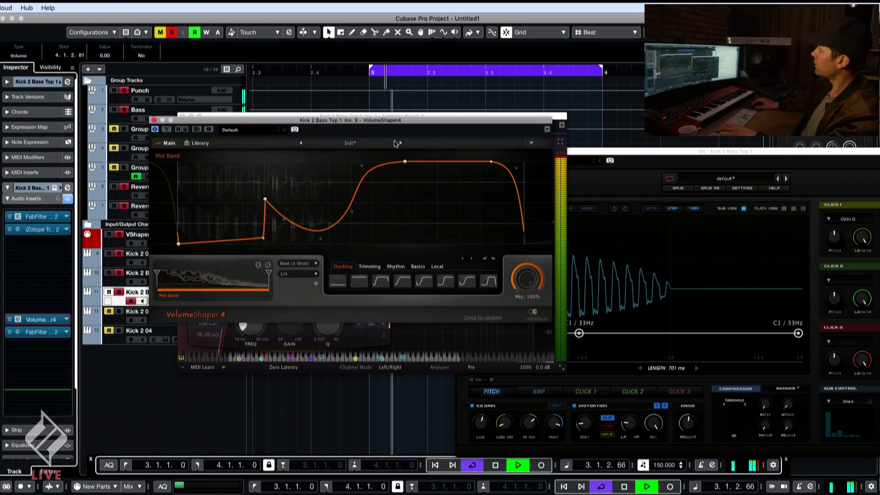
drag(348, 120, 575, 118)
key(space)
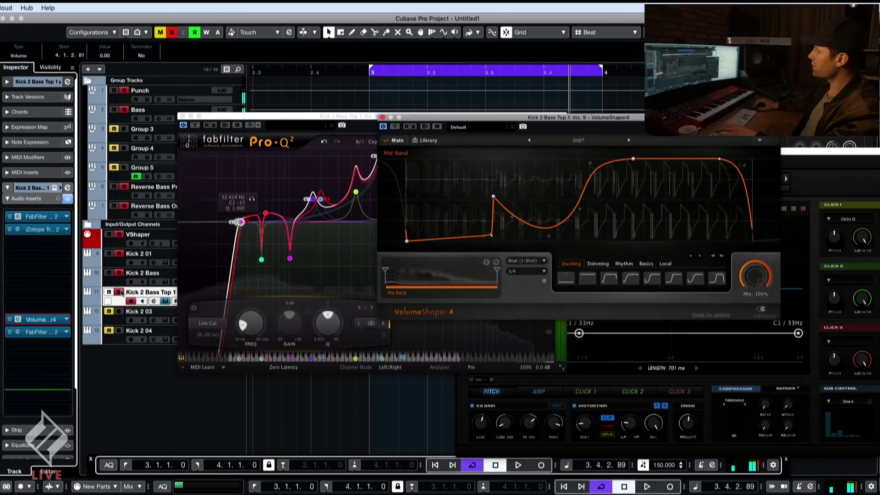
Compare the playing loop with Kick 2 Bass Top 1 muted and unmuted, and close the VolumeShaper window
click(171, 261)
key(space)
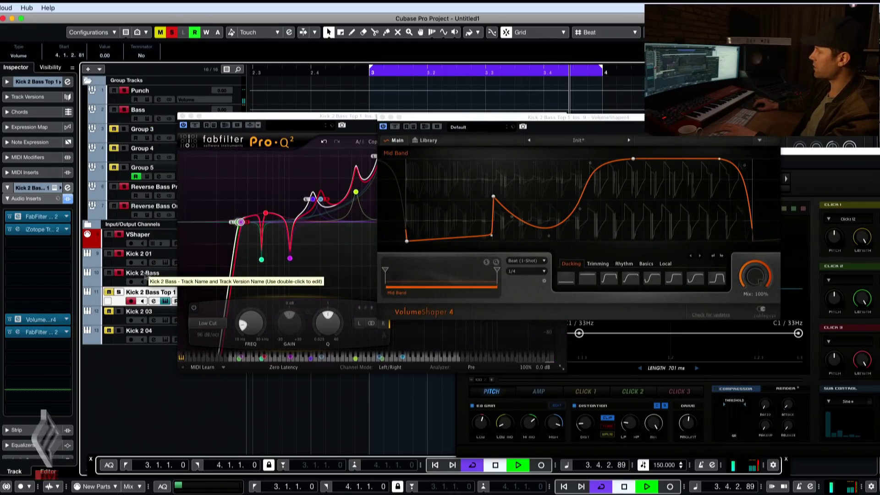
click(108, 291)
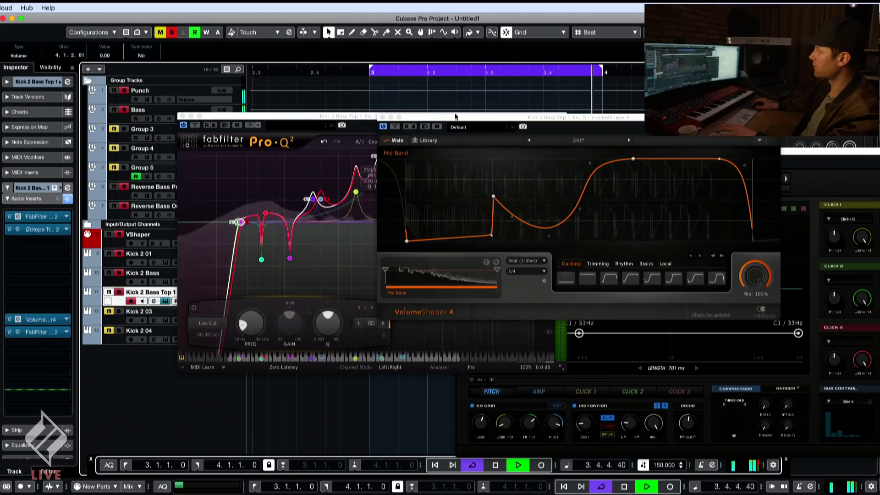
drag(384, 117, 340, 120)
click(338, 121)
key(space)
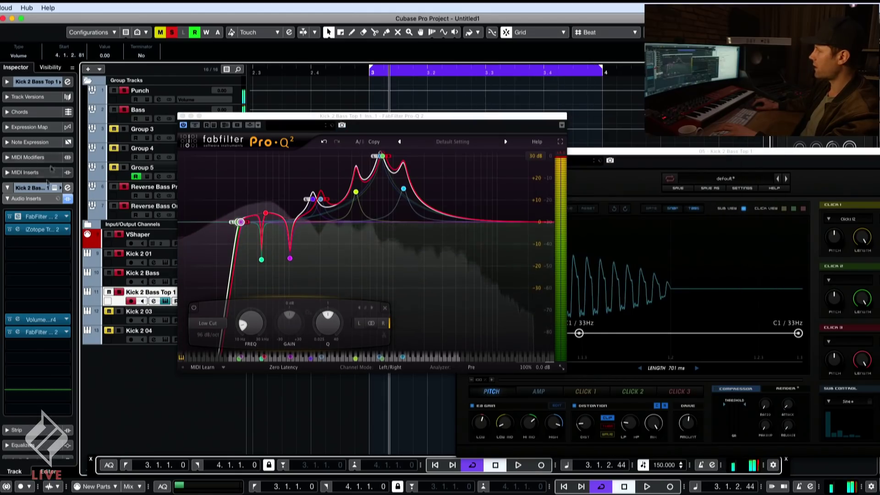
Insert FabFilter Pro-Q 2 in the track's third insert slot and copy iZotope Trash 2 to the fourth slot
click(64, 242)
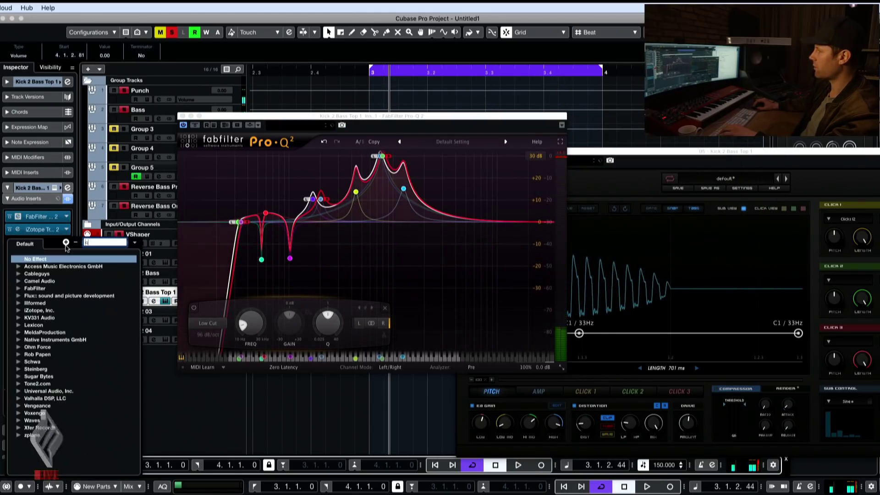
text(q)
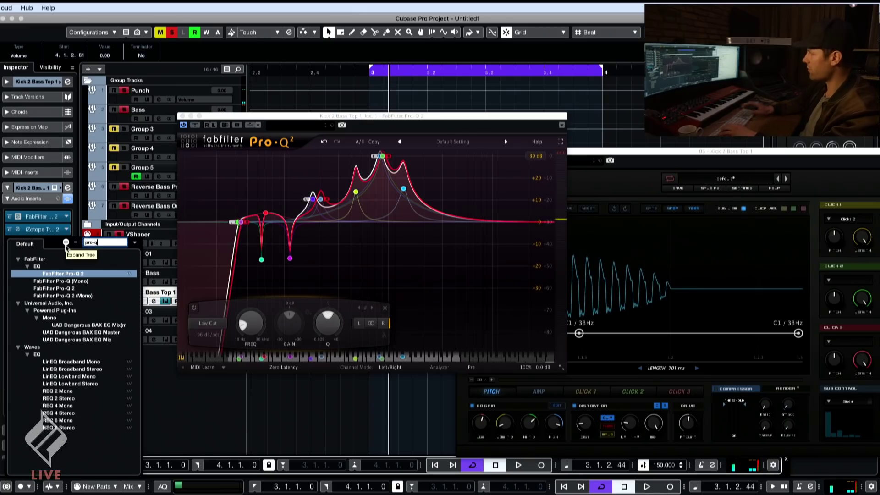
click(68, 303)
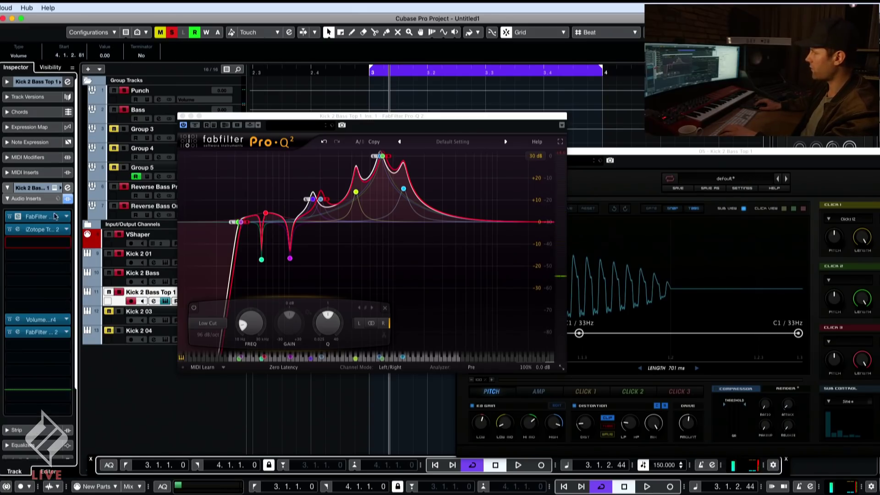
drag(41, 229, 53, 256)
click(278, 82)
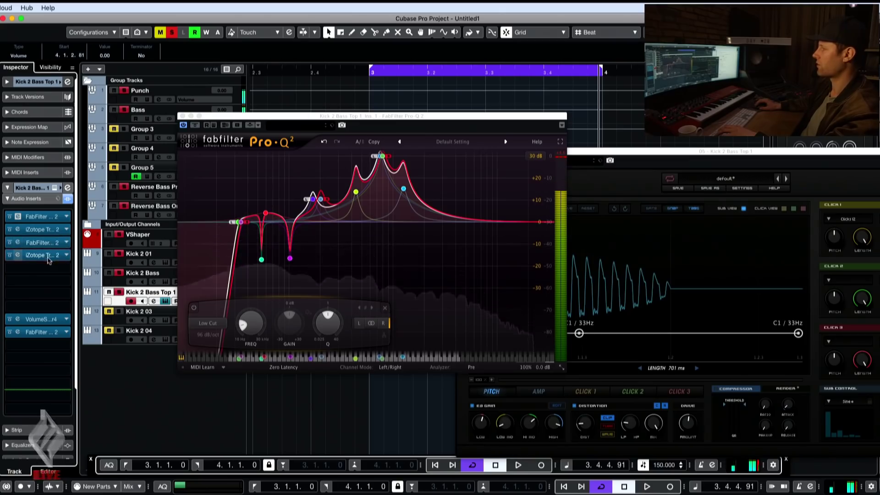
Open the fourth-slot Trash 2 and third-slot Pro-Q 2 editors, closing the first-slot EQ window
click(48, 257)
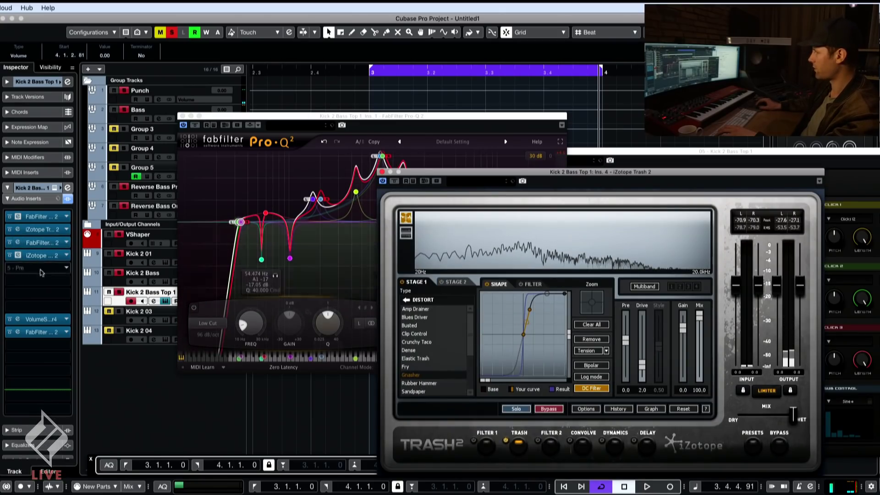
click(382, 128)
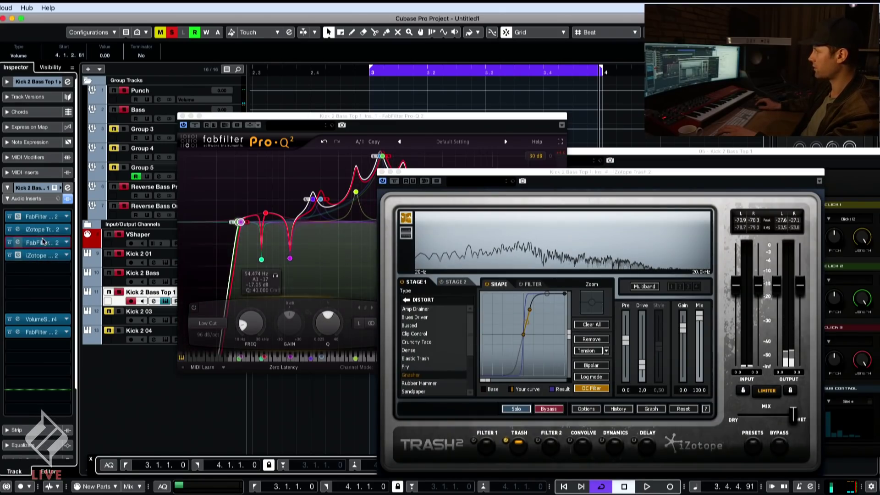
click(182, 116)
click(18, 242)
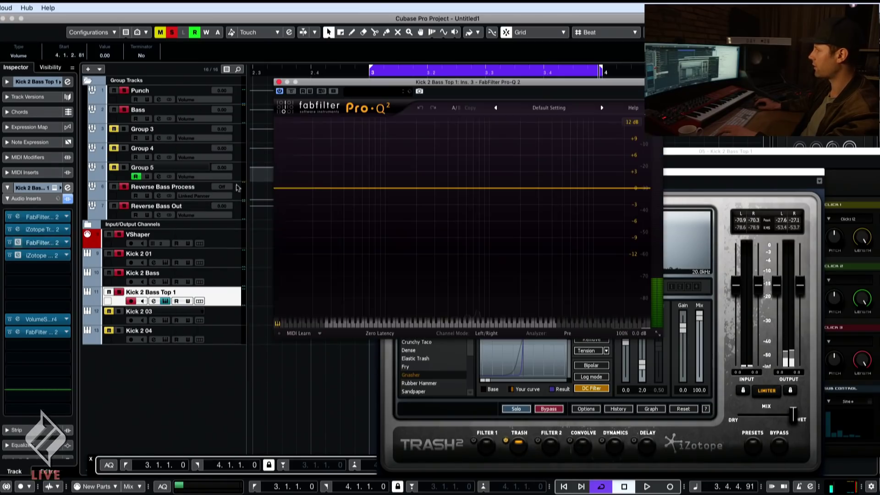
Save the project under the name "Reverse Bass Day 29" in the Quick Start Projects 11 folder
key(super+shift+s)
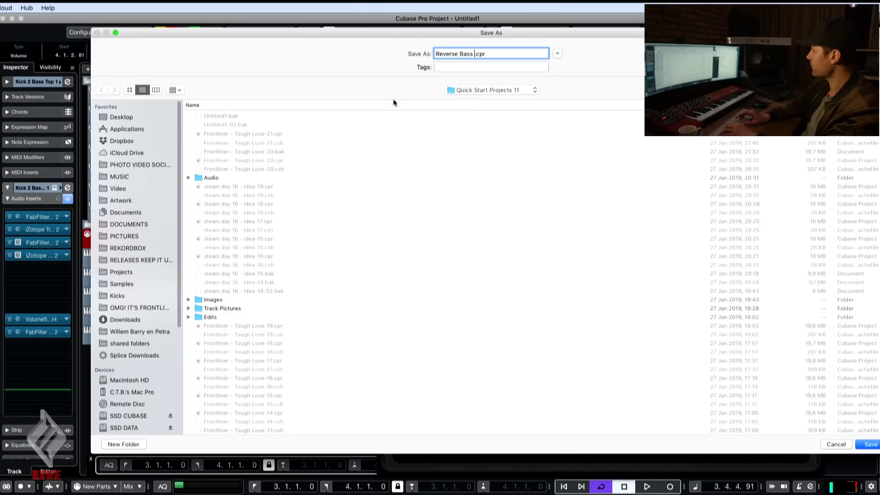
text(Reverse Bass Day 29)
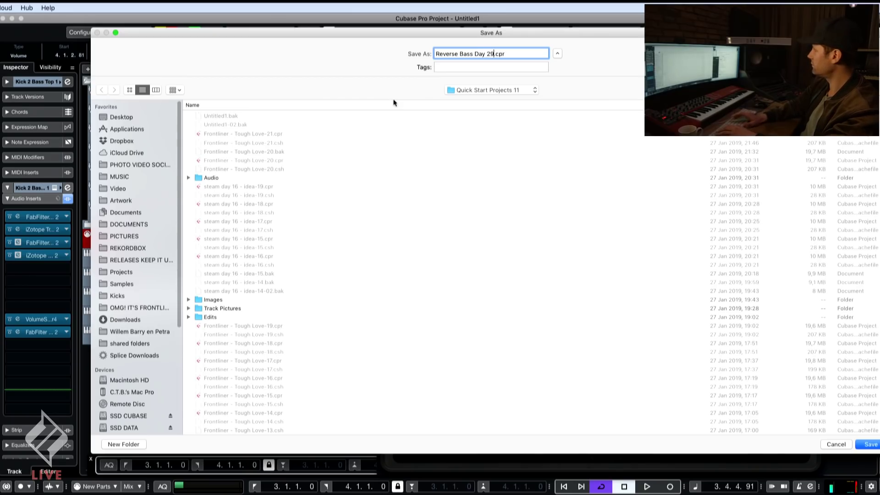
key(Return)
Arrange the third-slot Pro-Q 2 and fourth-slot Trash 2 windows so both are accessible, and audition the loop
drag(497, 82, 456, 84)
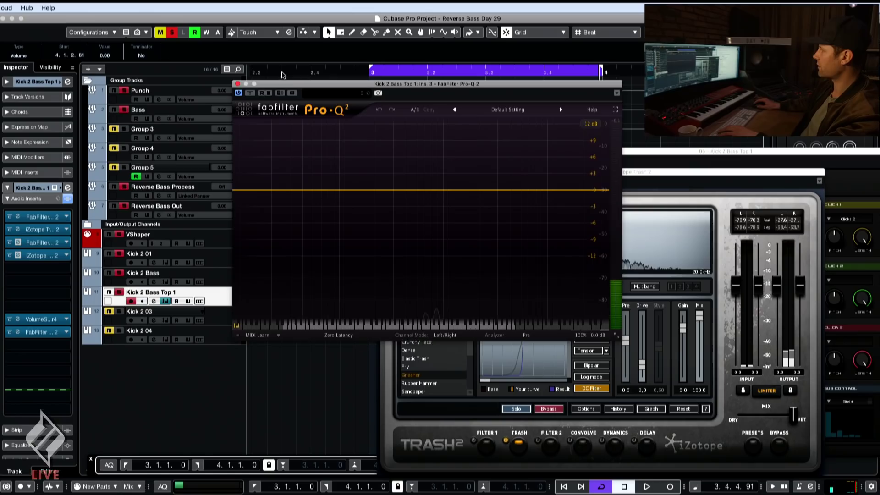
drag(284, 83, 624, 133)
click(544, 184)
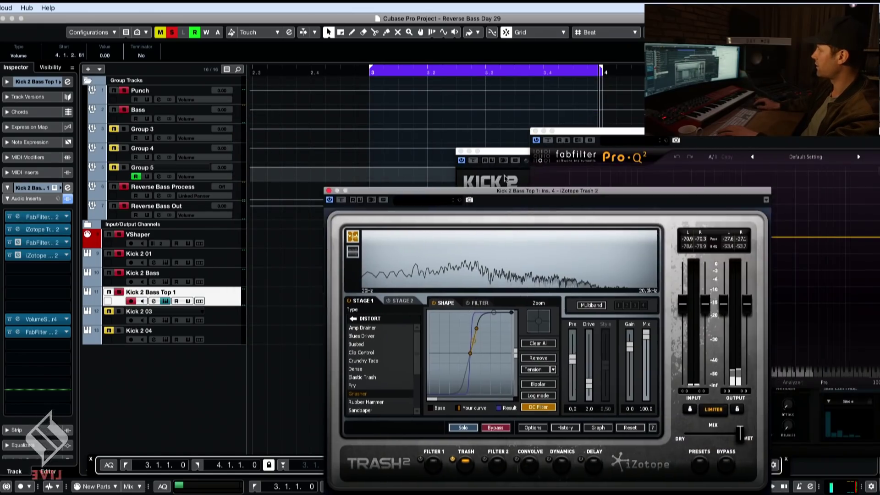
drag(544, 183, 490, 203)
click(342, 200)
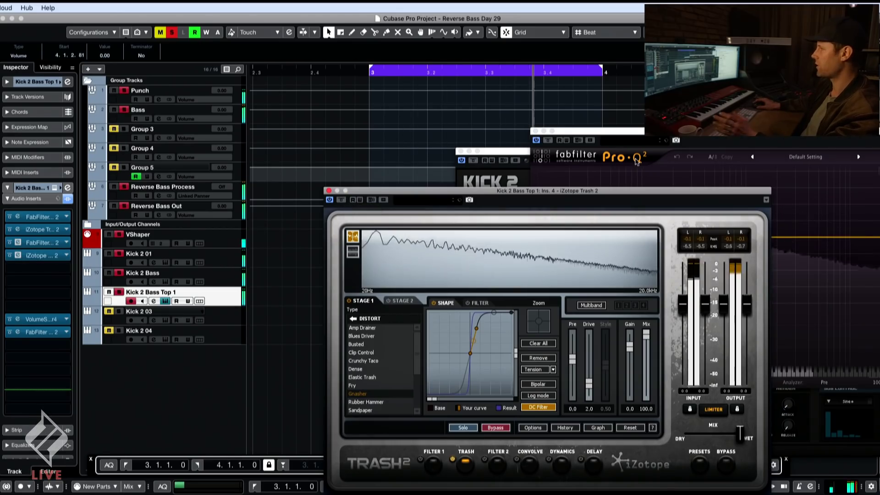
click(615, 147)
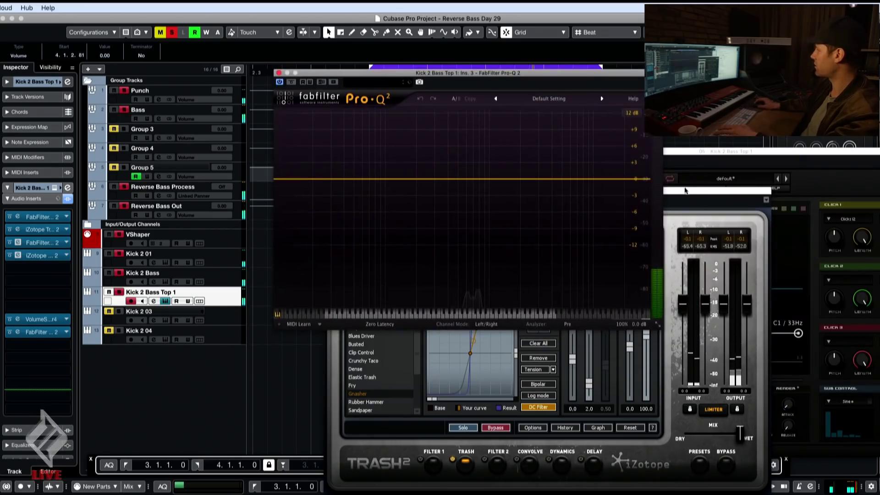
drag(685, 190, 721, 177)
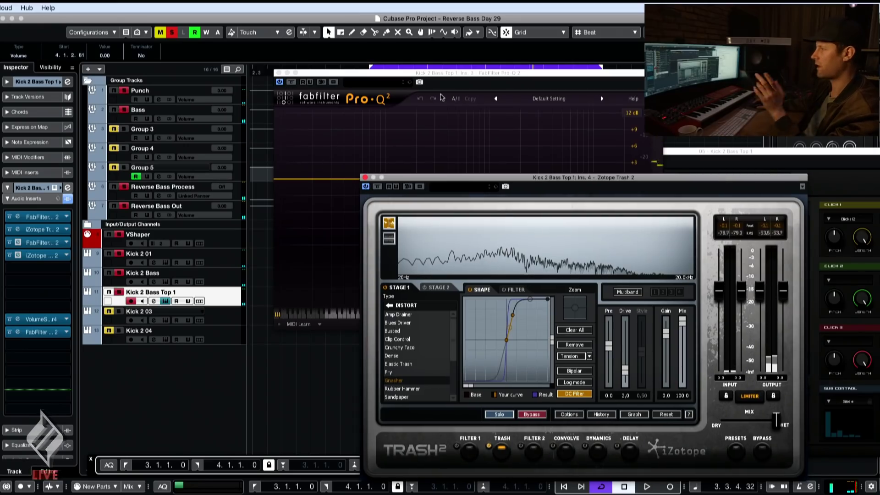
Add a 48 dB/oct low cut in the third-slot Pro-Q 2 and sweep it up to about 42 Hz while the loop plays
drag(279, 179, 318, 180)
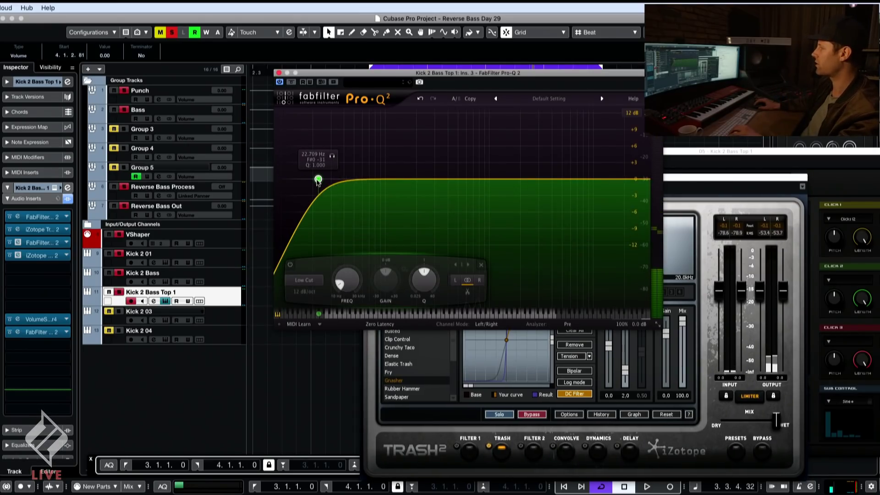
right_click(318, 179)
mouse_move(346, 205)
click(426, 259)
key(space)
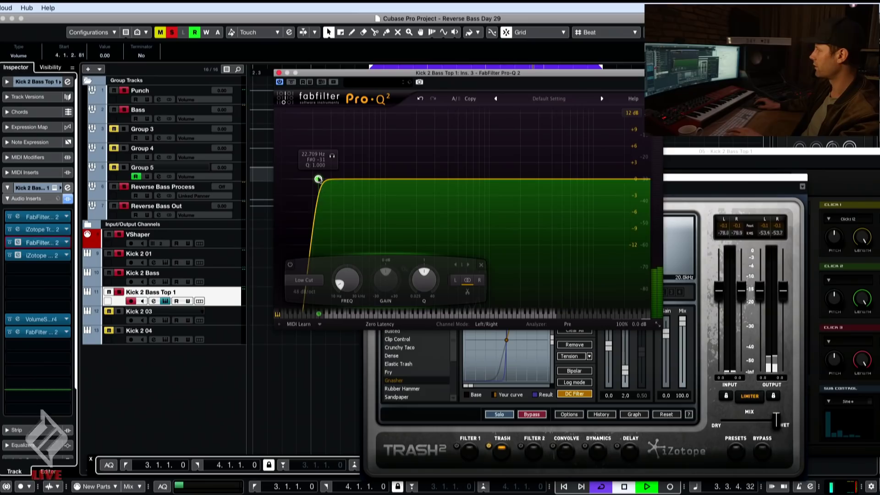
drag(318, 179, 344, 179)
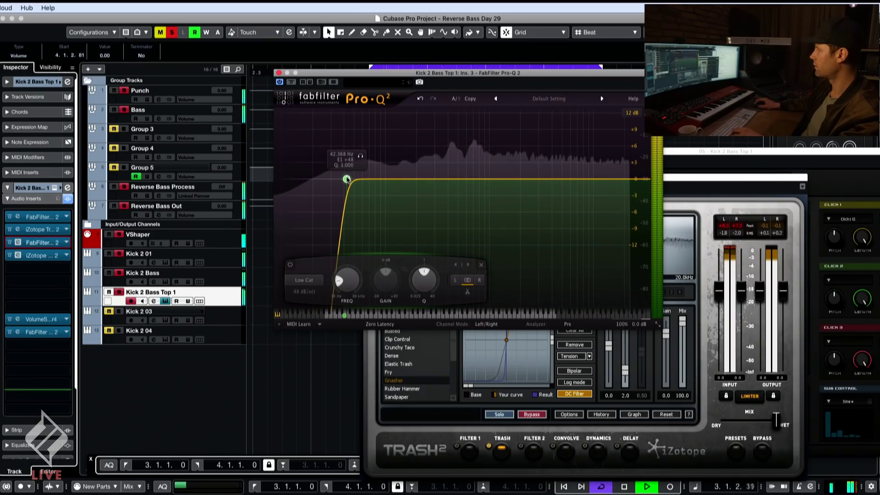
Add bell boosts of about 5 dB near 510 Hz and 6.6 dB near 3.4 kHz, plus a narrow 7.4 dB cut near 157 Hz
click(728, 150)
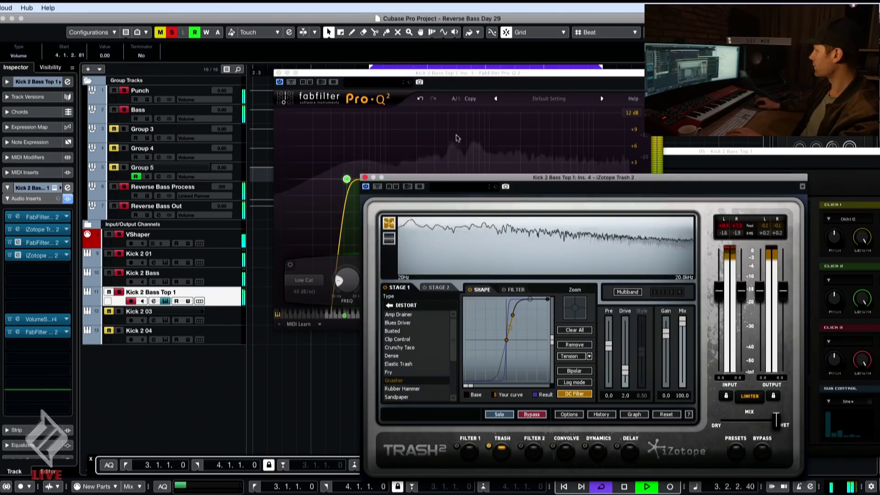
click(459, 160)
double_click(460, 160)
drag(458, 154, 459, 151)
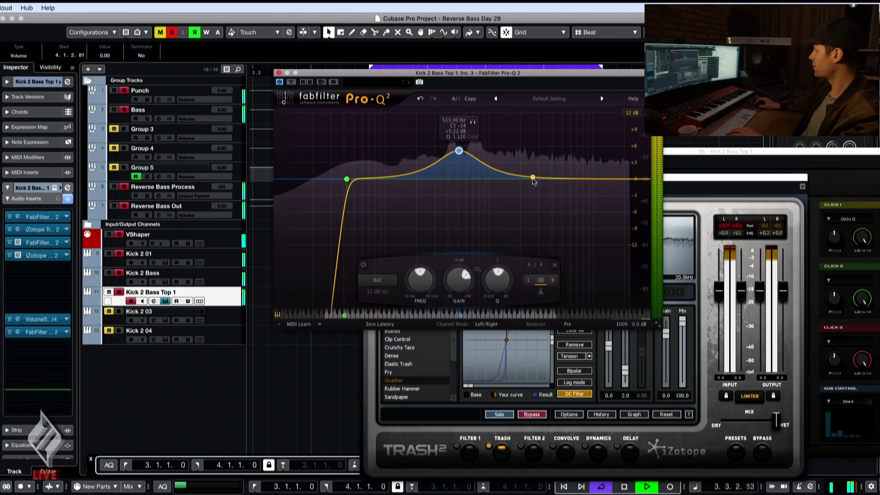
drag(533, 178, 560, 141)
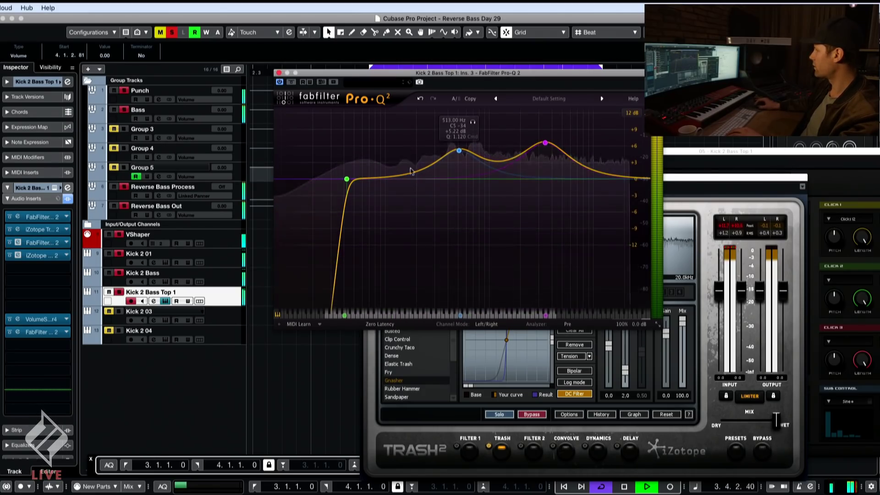
drag(405, 179, 404, 219)
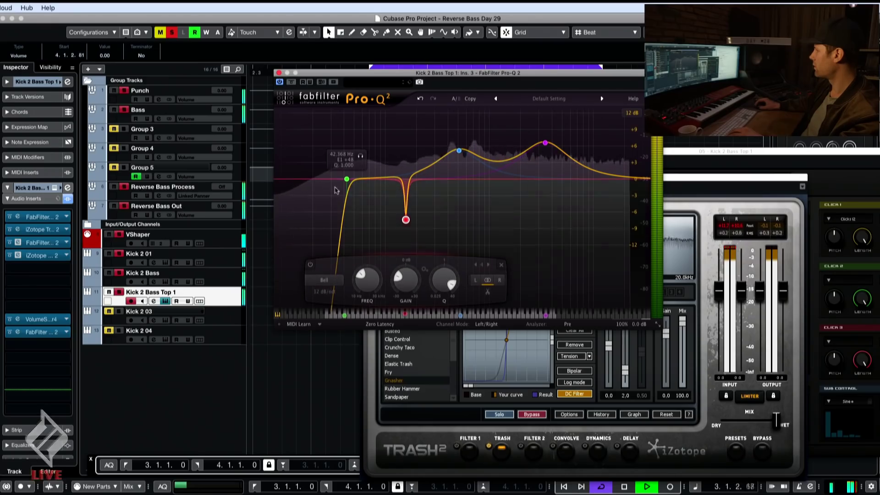
Lower the third-slot EQ's low cut to about 24 Hz and stop playback
drag(346, 179, 327, 179)
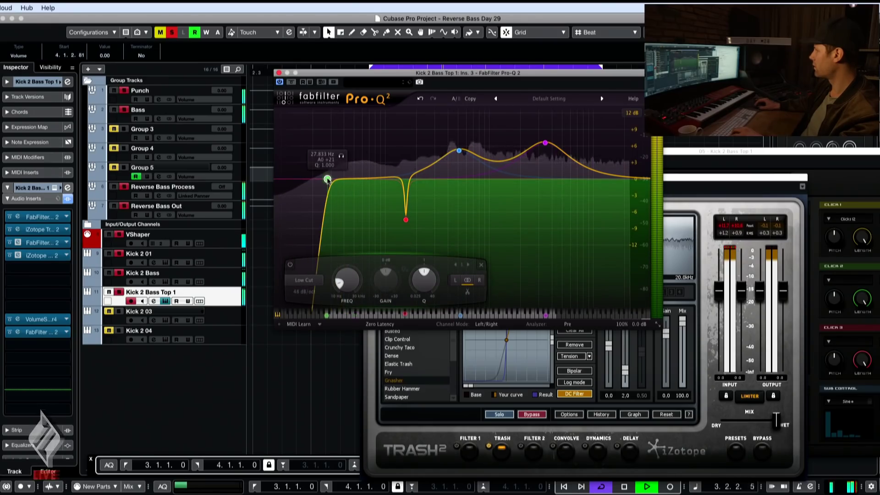
click(686, 194)
key(space)
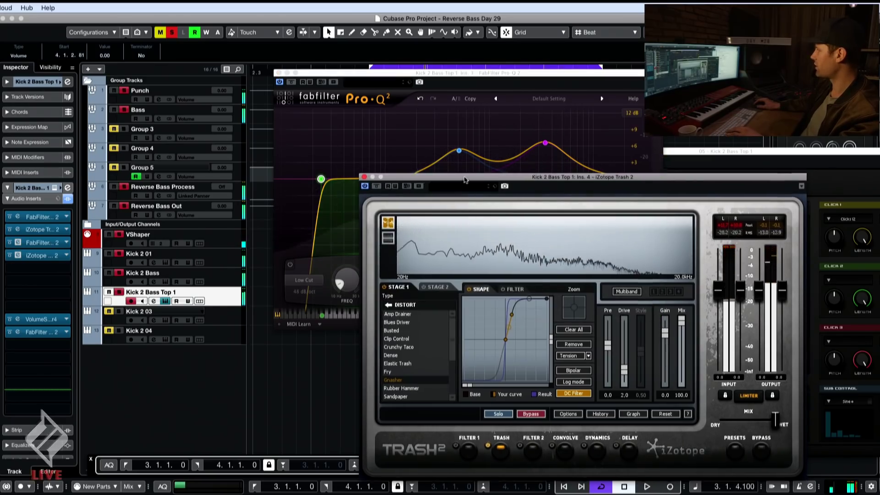
Move the fourth-slot Trash 2 window clear, try Sandpaper during playback, and set the Stage 1 distortion type to Distropia
drag(465, 180, 328, 115)
key(space)
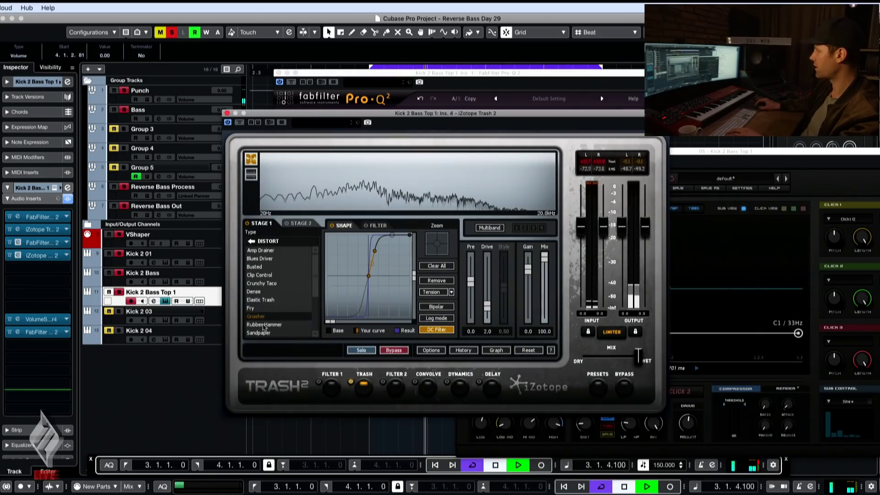
click(260, 332)
click(251, 241)
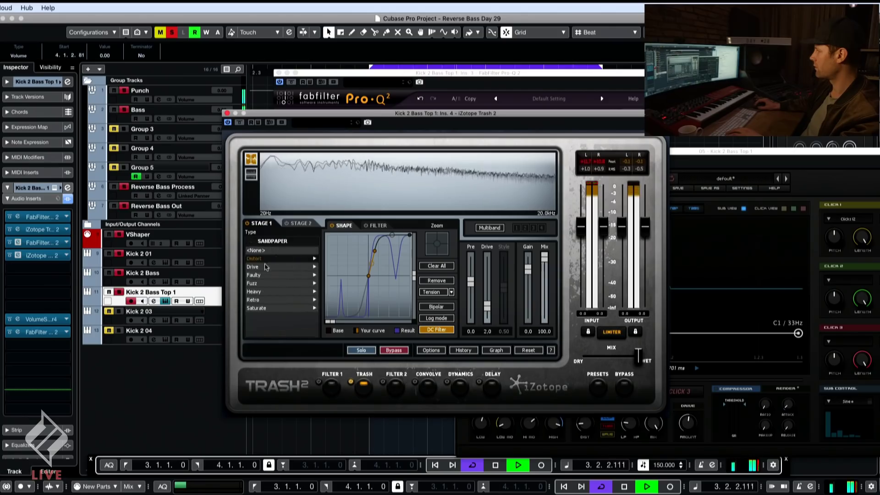
click(289, 258)
click(279, 300)
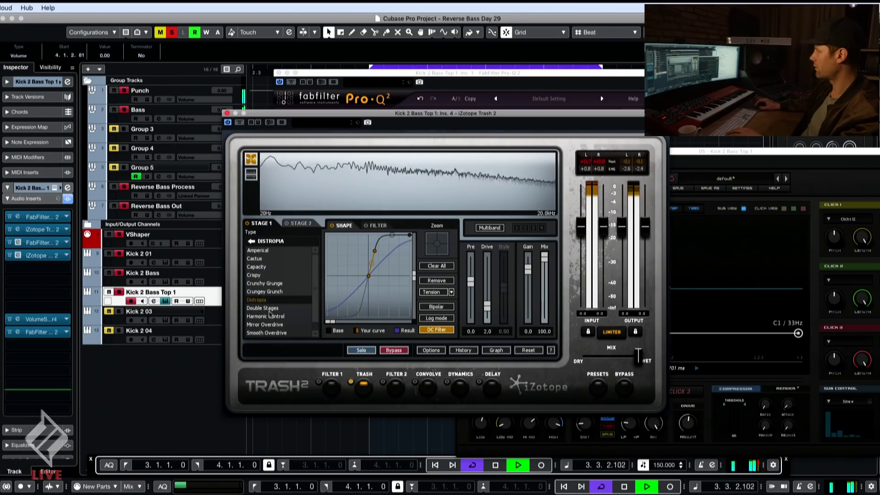
Reshape the Stage 1 waveshaper curve with a lower control point and compare Double Stages before returning to Distropia
drag(369, 275, 349, 285)
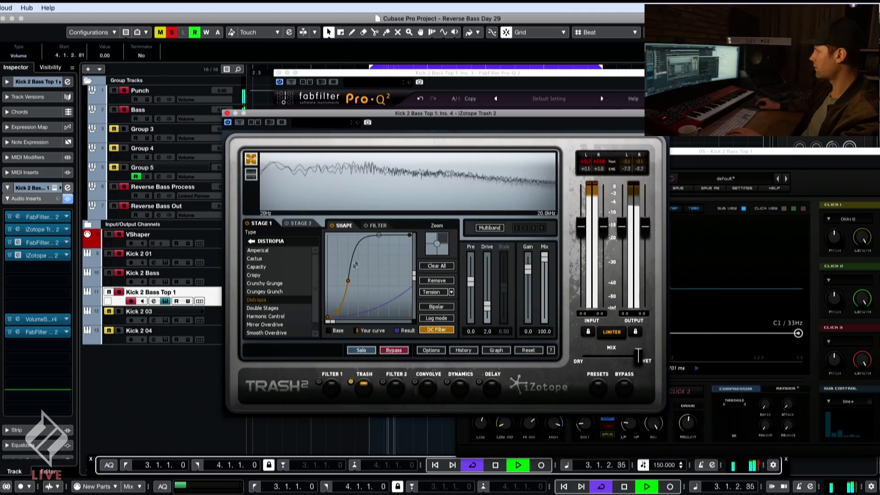
drag(340, 278, 347, 277)
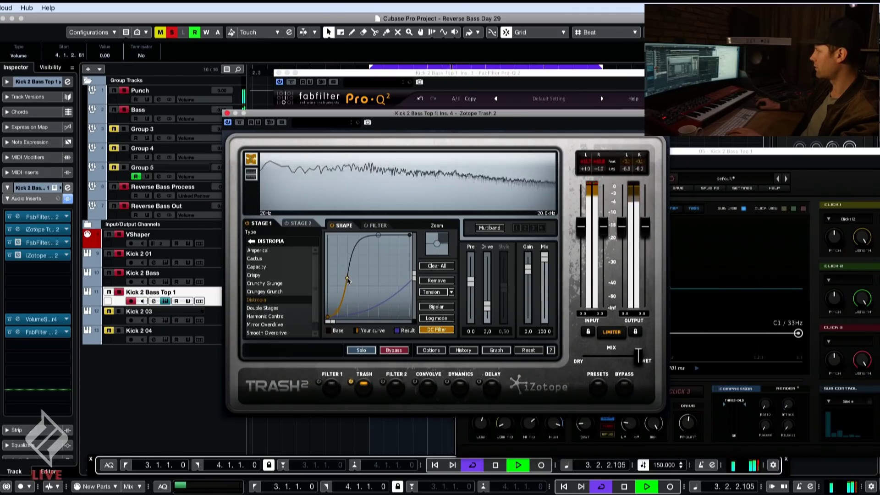
click(271, 308)
click(267, 301)
Audition Smooth, Straight and Garage for Stage 2 of Trash 2, then choose Radio Contact from the Faulty types
click(285, 225)
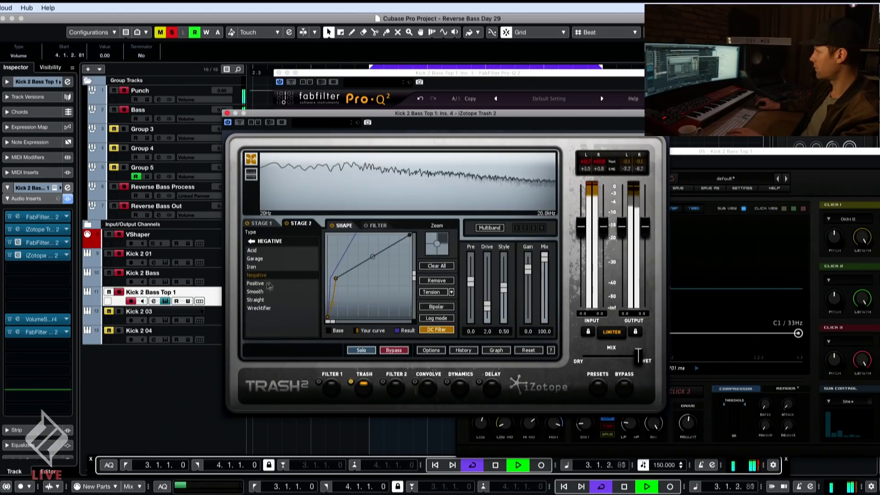
click(263, 291)
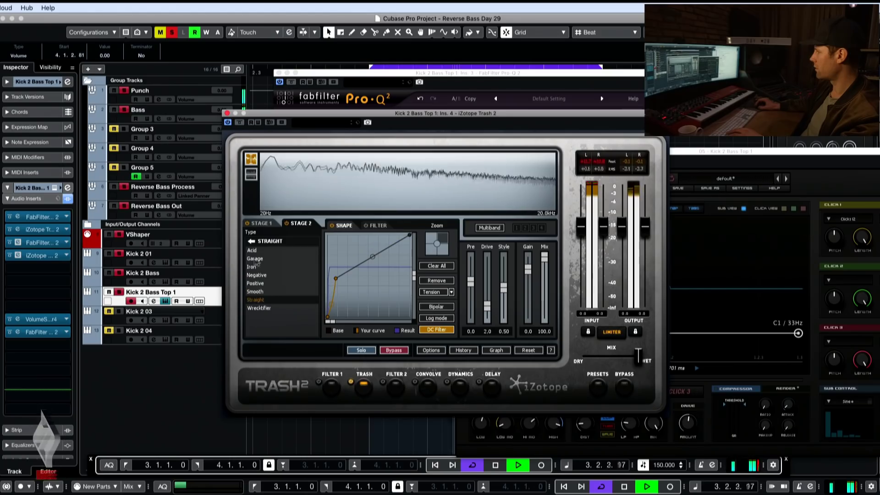
click(255, 258)
click(251, 243)
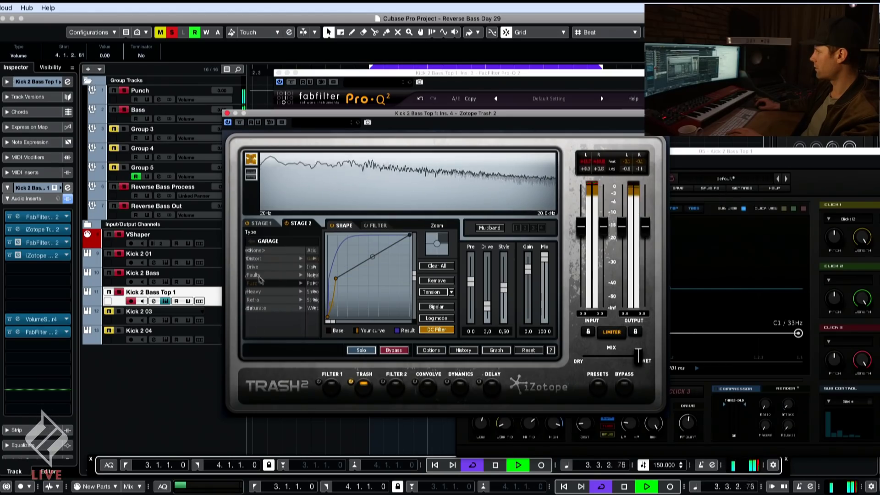
click(261, 276)
click(268, 276)
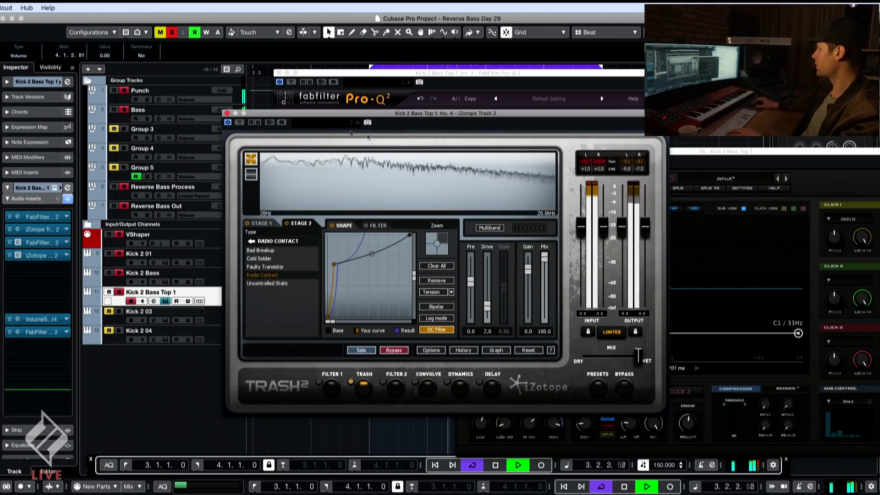
Put the Trash 2 window away, set the third-slot EQ's low cut to about 26 Hz, and add a high shelf near 4.7 kHz
click(238, 114)
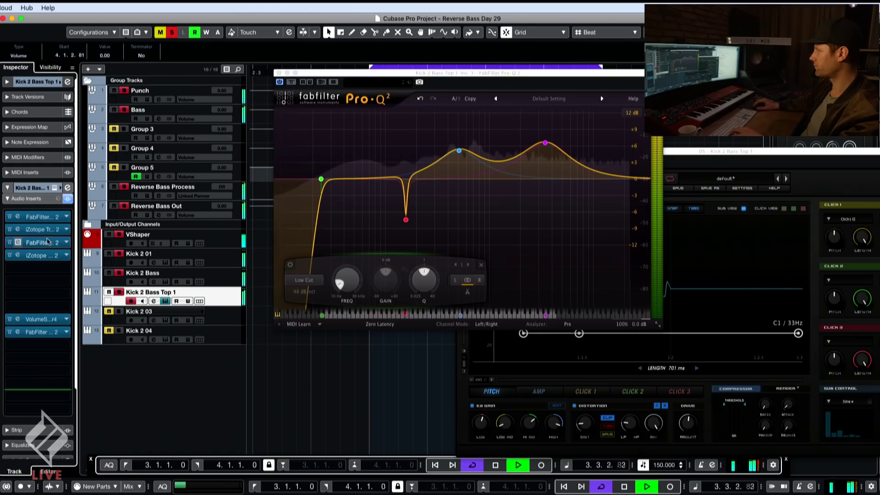
click(47, 241)
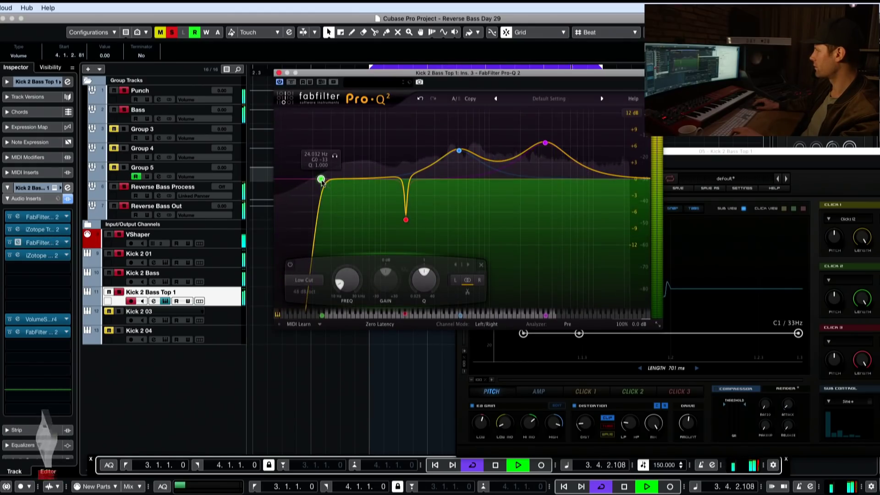
drag(322, 179, 325, 180)
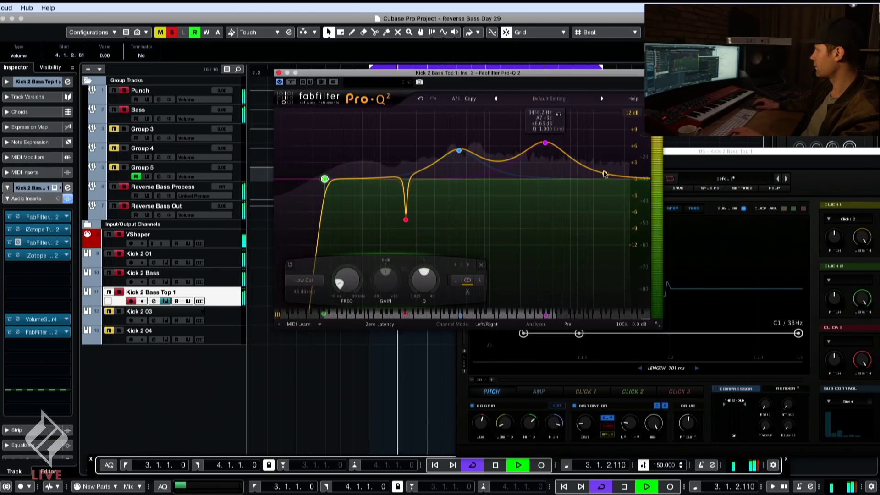
click(558, 147)
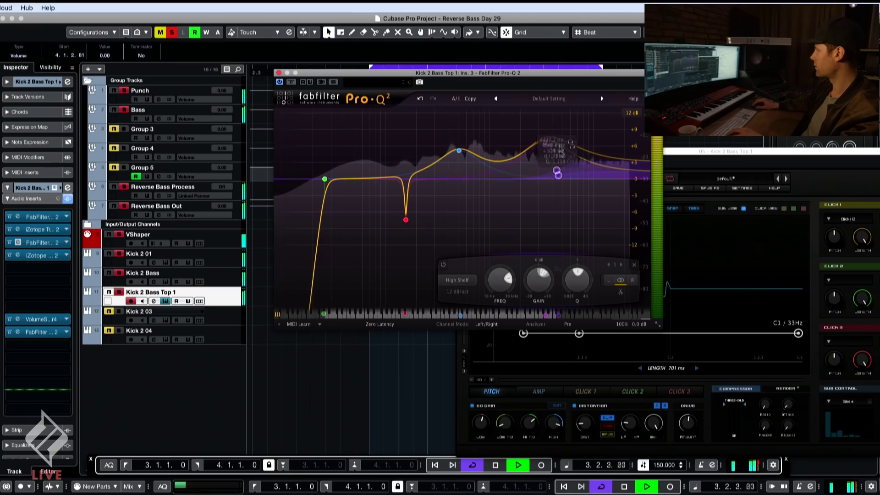
Raise the upper bell to about 9 dB, shift the middle bell to about 548 Hz, and make the narrow low-mid cut shallower
drag(545, 143, 550, 134)
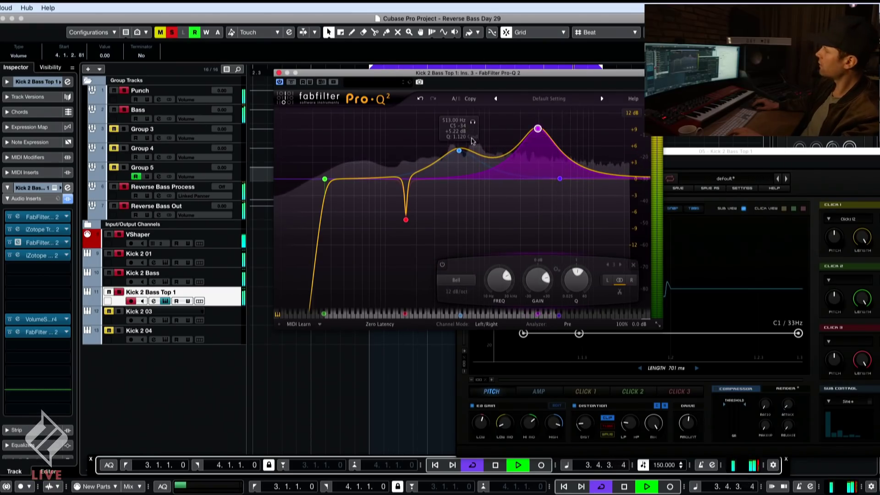
mouse_move(459, 151)
mouse_down()
mouse_move(460, 138)
mouse_move(461, 150)
mouse_up()
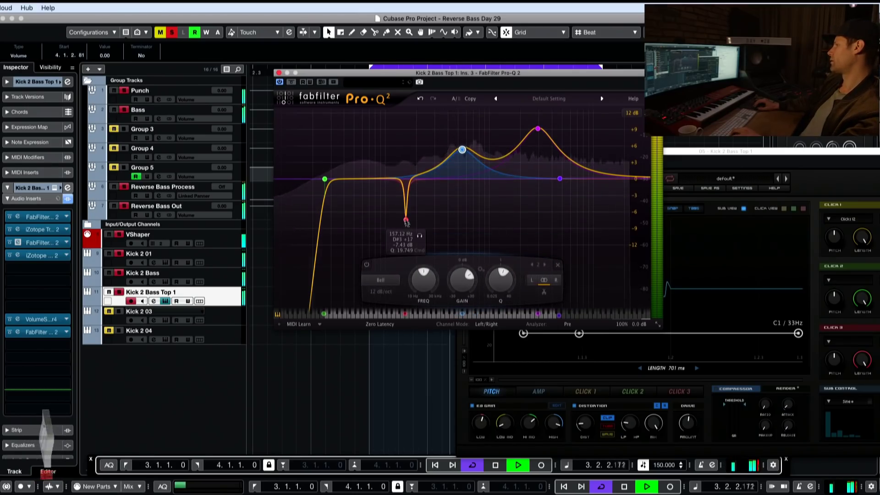
mouse_move(405, 218)
mouse_down()
mouse_move(409, 143)
mouse_move(408, 207)
mouse_up()
Add a bell boost of about 10 dB near 68 Hz with a Q of about 3, and stop playback
drag(362, 179, 361, 123)
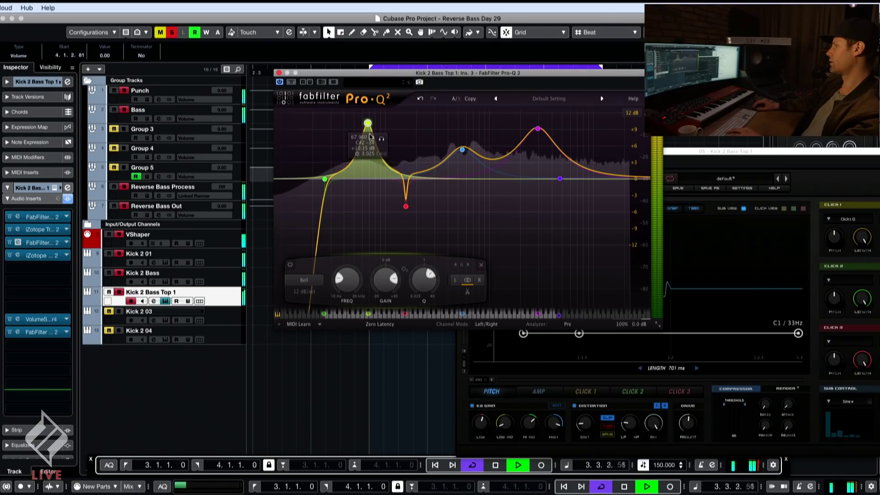
key(space)
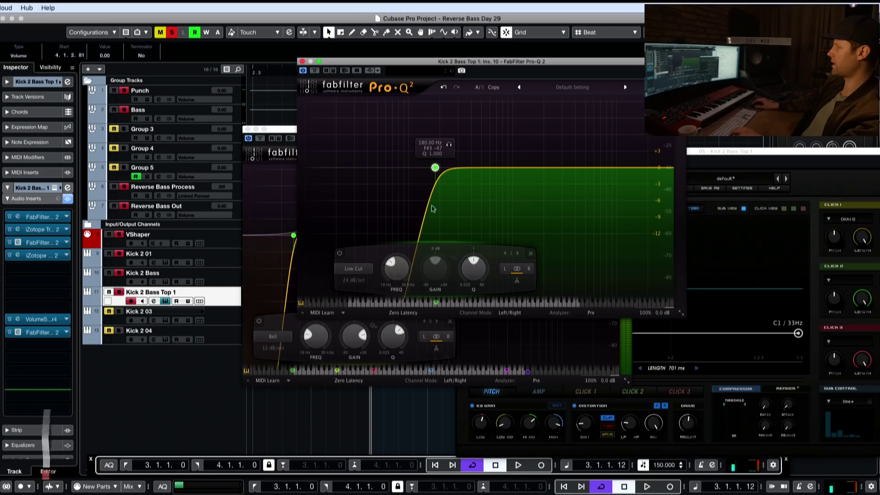
Spread the third-slot and tenth-slot Pro-Q 2 windows apart and bring the Kick 2 editor to the front
drag(491, 66, 593, 65)
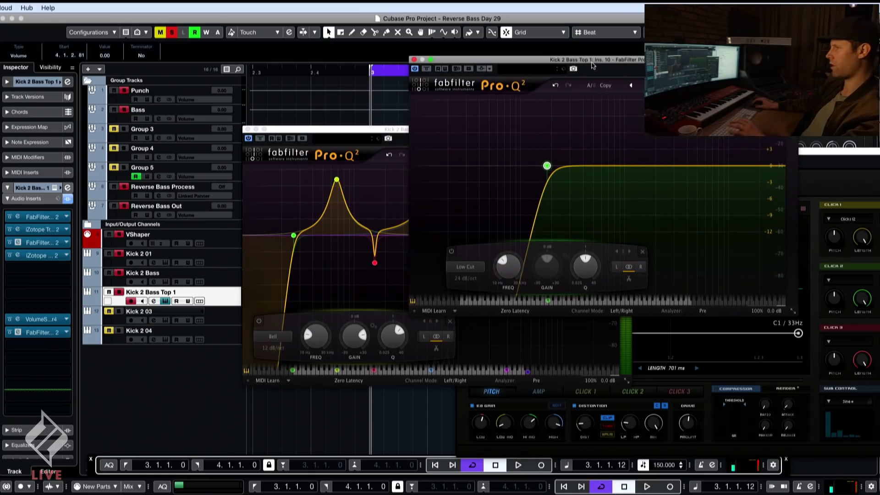
drag(358, 158, 311, 156)
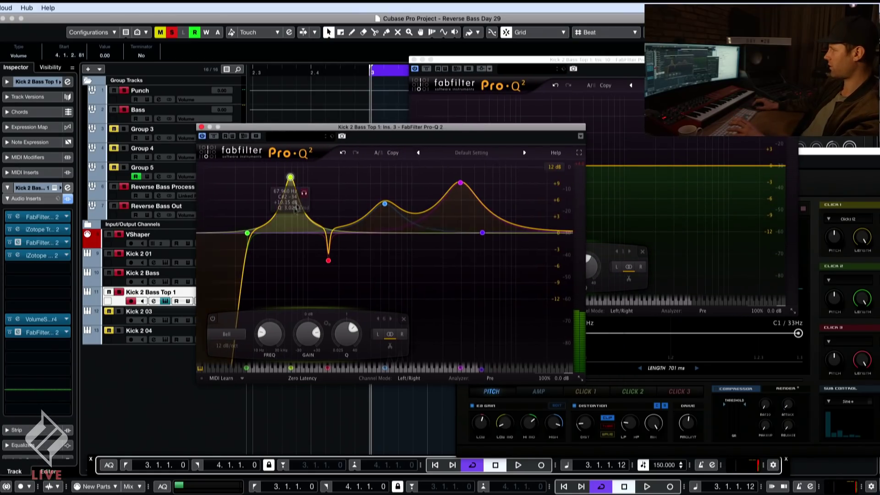
click(596, 265)
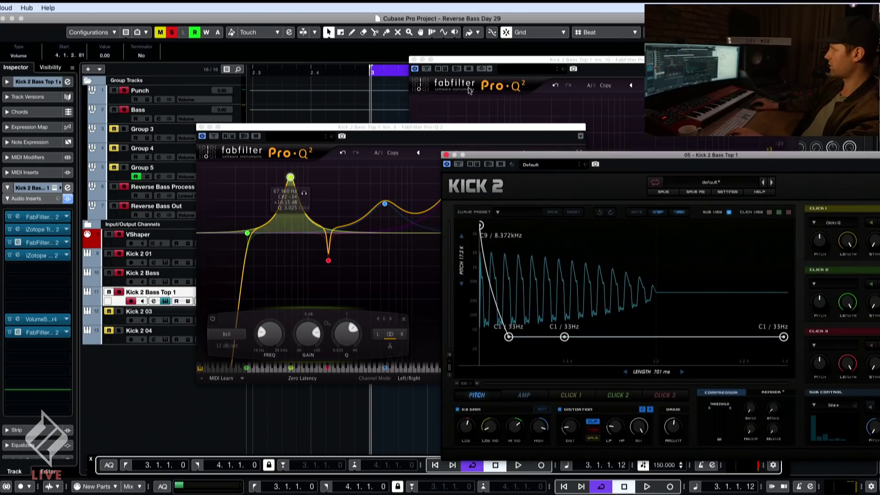
Retune the low bell boost in the third-slot EQ to about 62 Hz while auditioning the loop
key(space)
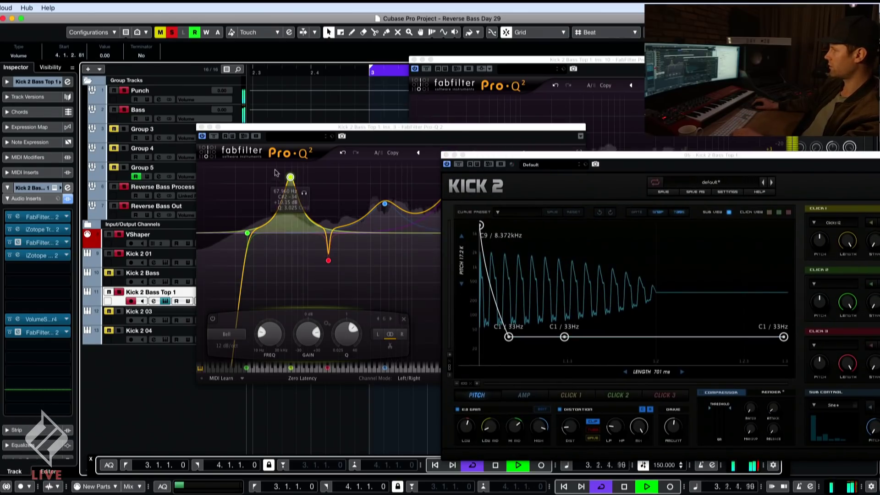
mouse_move(290, 176)
mouse_down()
mouse_move(268, 178)
mouse_move(286, 177)
mouse_up()
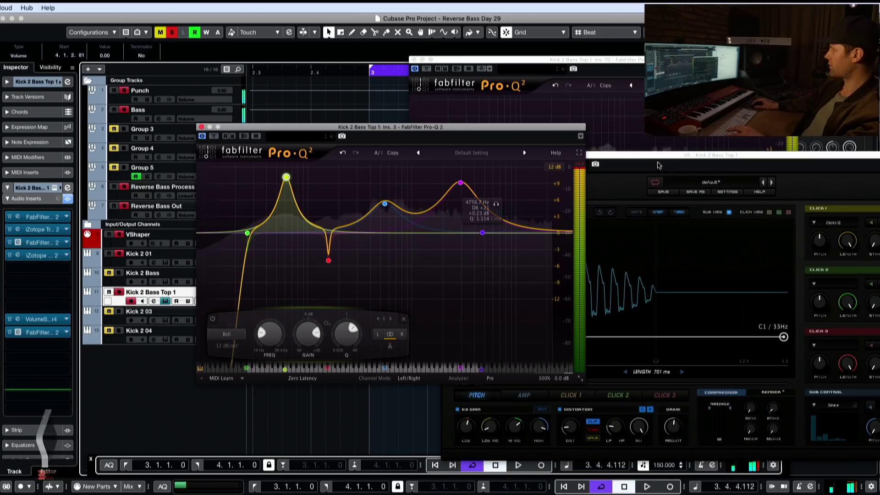
key(space)
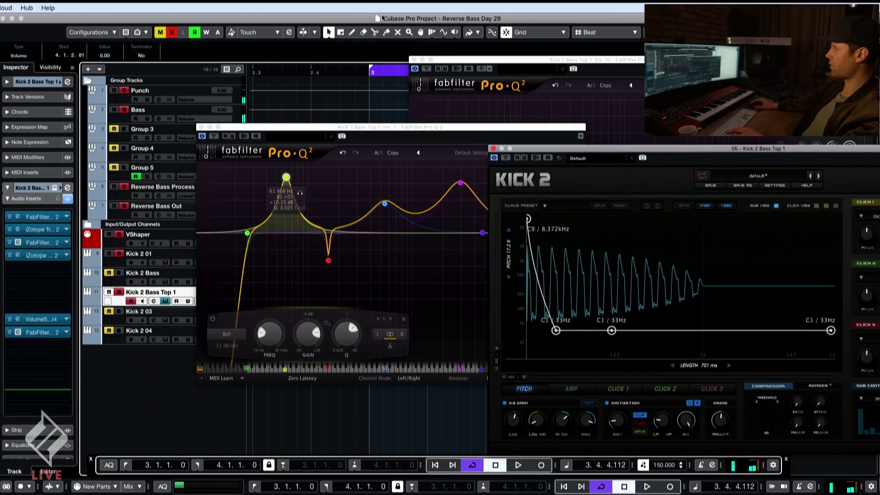
Clear all solos and mutes in the project and bring up the tenth-slot Pro-Q 2 editor
click(172, 32)
click(160, 32)
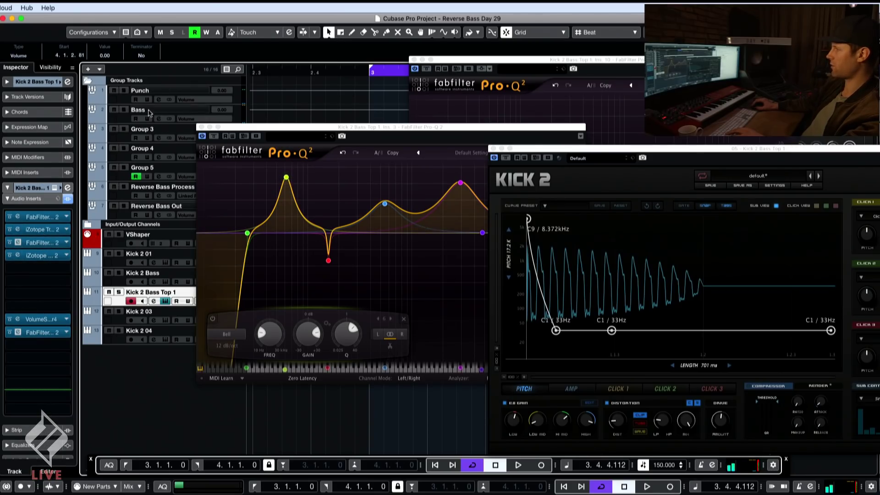
click(52, 333)
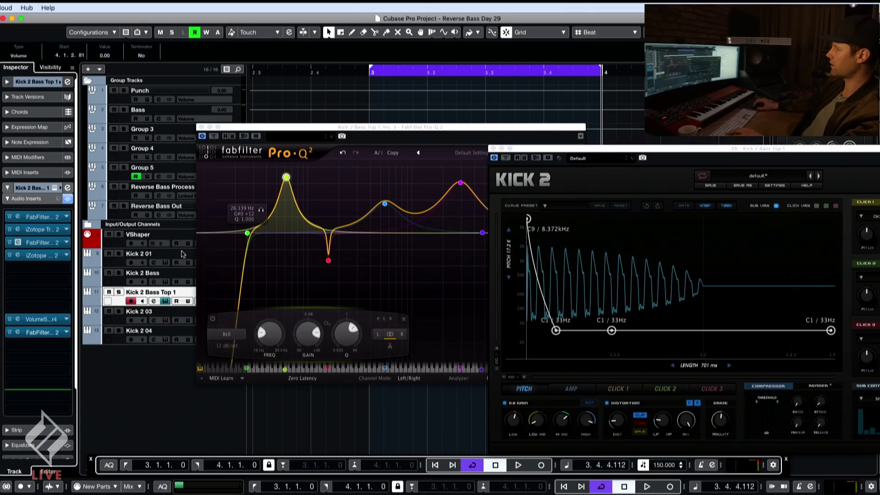
click(52, 335)
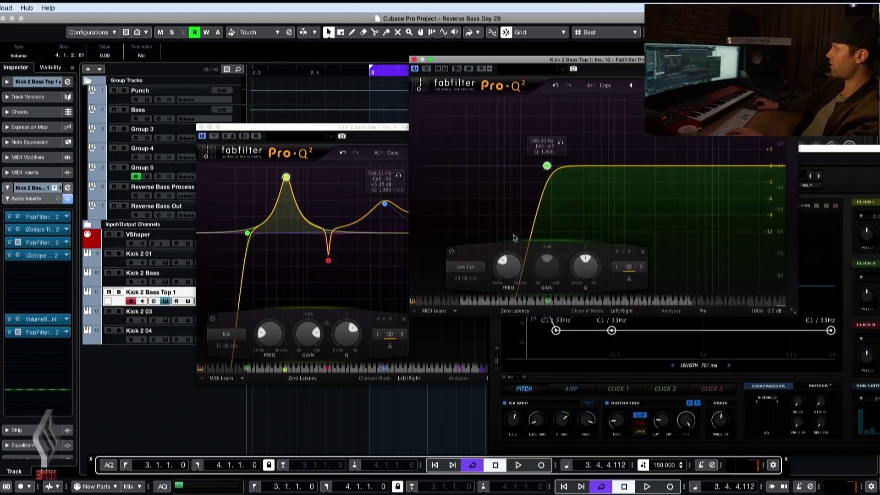
Close the tenth-slot EQ, select the Bass group, and move the third-slot EQ and Kick 2 windows apart
click(414, 60)
click(139, 110)
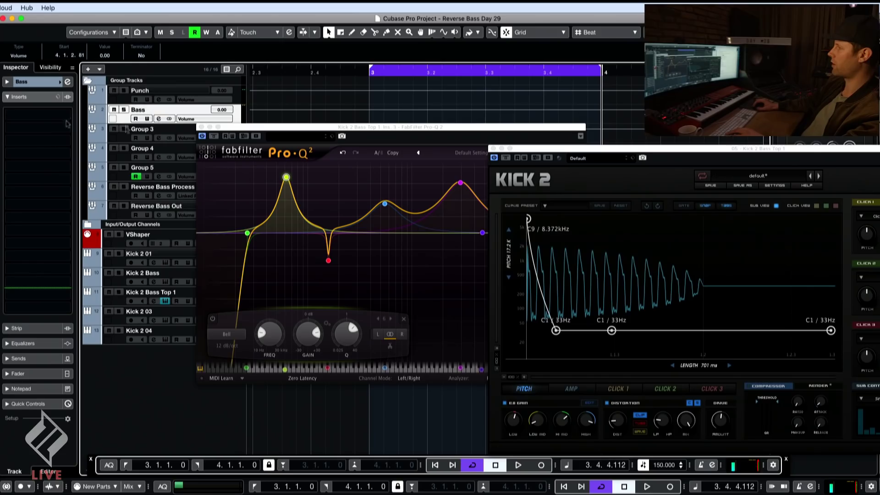
drag(247, 130, 419, 124)
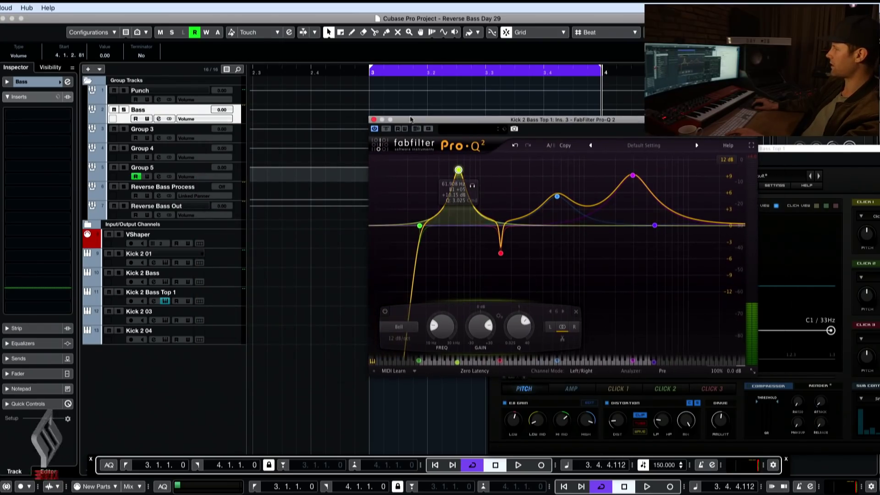
click(807, 149)
drag(806, 148, 415, 164)
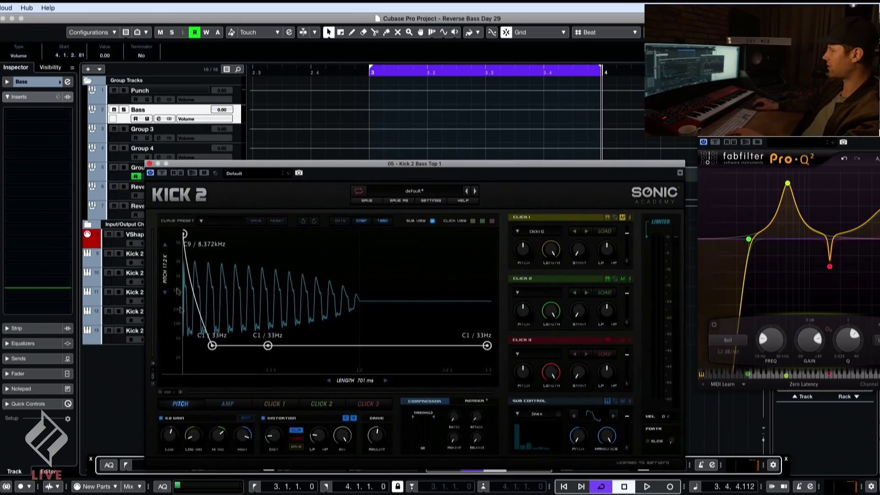
drag(575, 164, 547, 149)
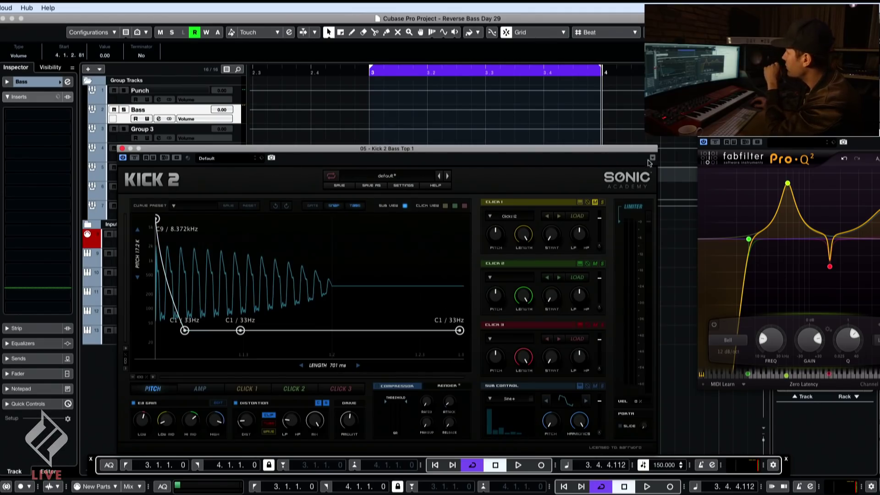
drag(472, 149, 464, 123)
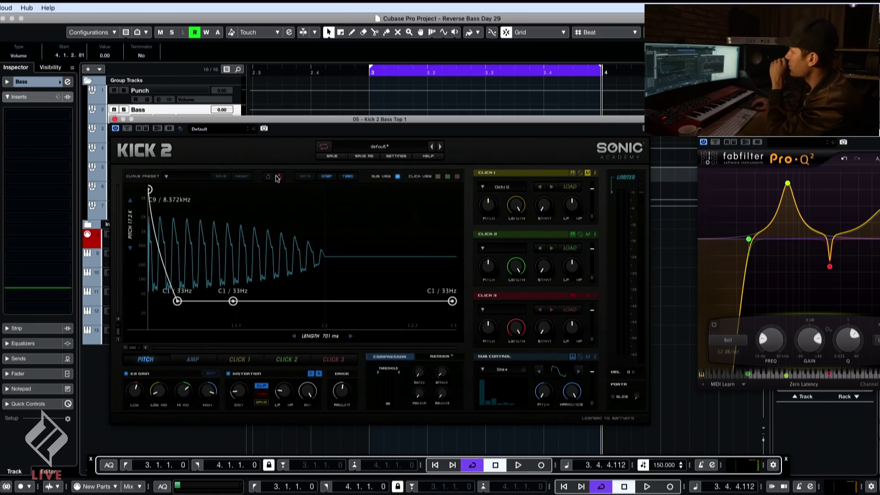
Reposition the Kick 2 Bass Top 1 editor and copy its instrument setting
click(643, 129)
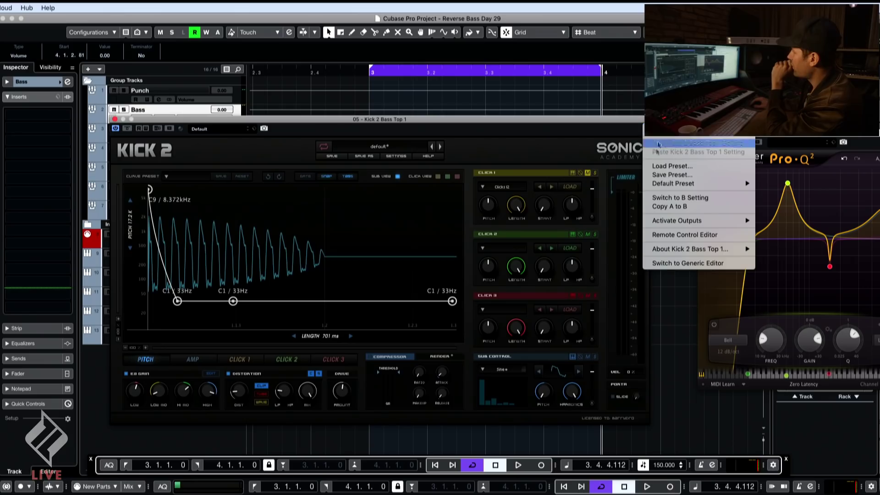
click(699, 143)
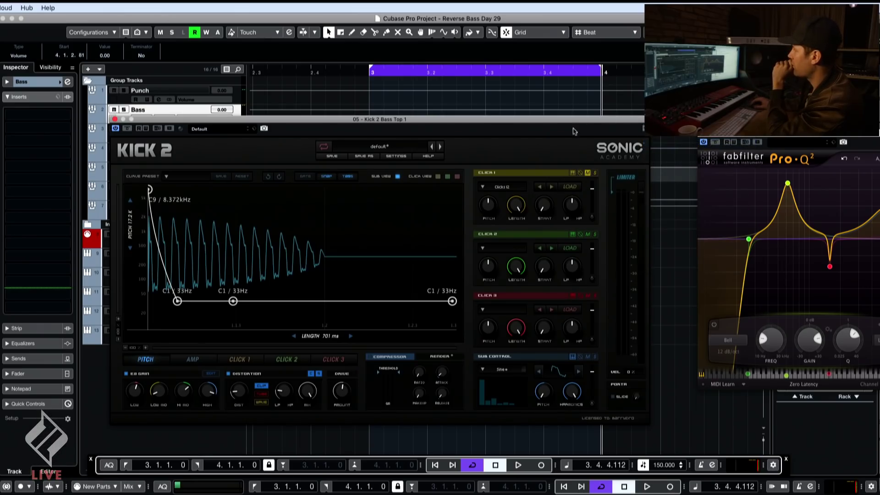
drag(570, 120, 566, 143)
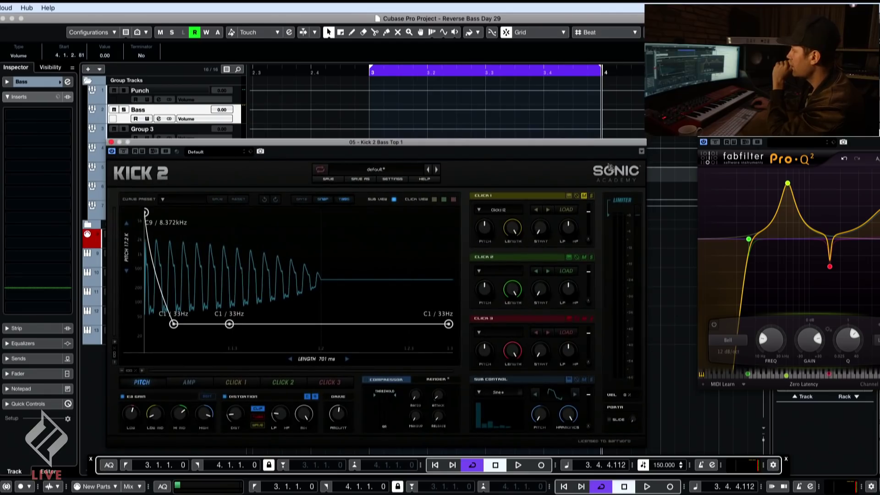
click(642, 152)
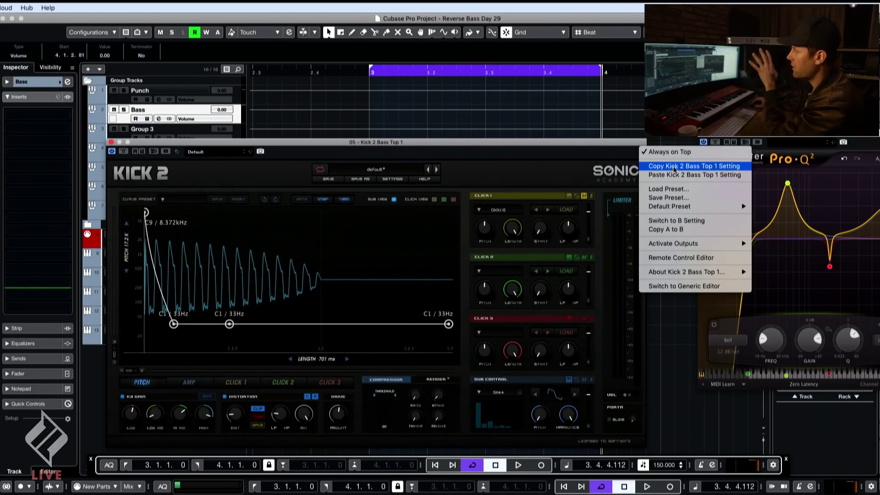
click(674, 169)
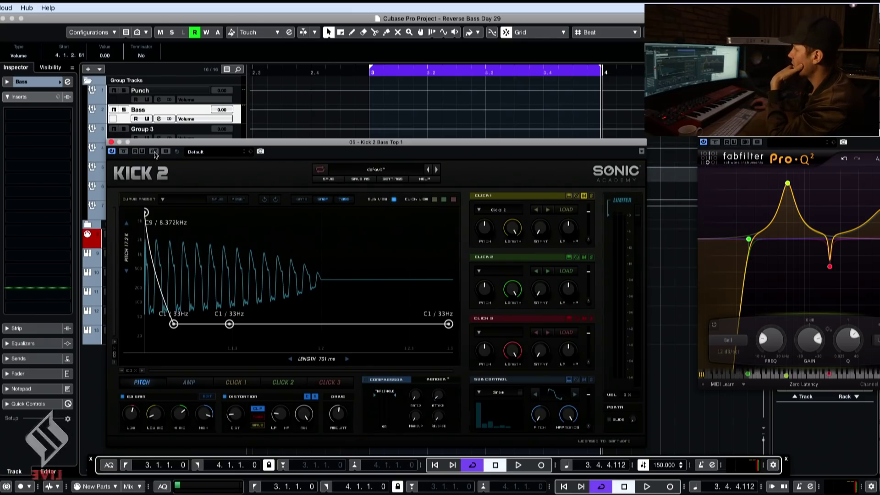
Move the Kick 2 editor lower over the track area and copy the Kick 2 Bass Top 1 setting again
drag(205, 146, 212, 107)
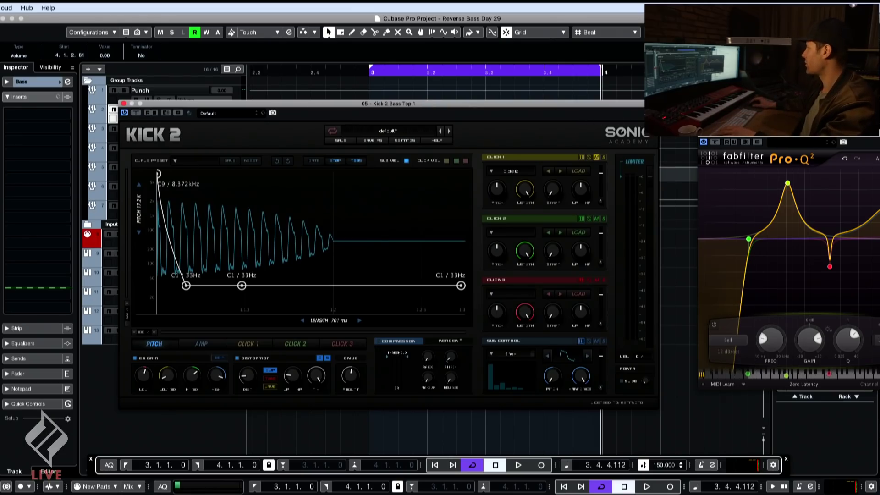
right_click(651, 110)
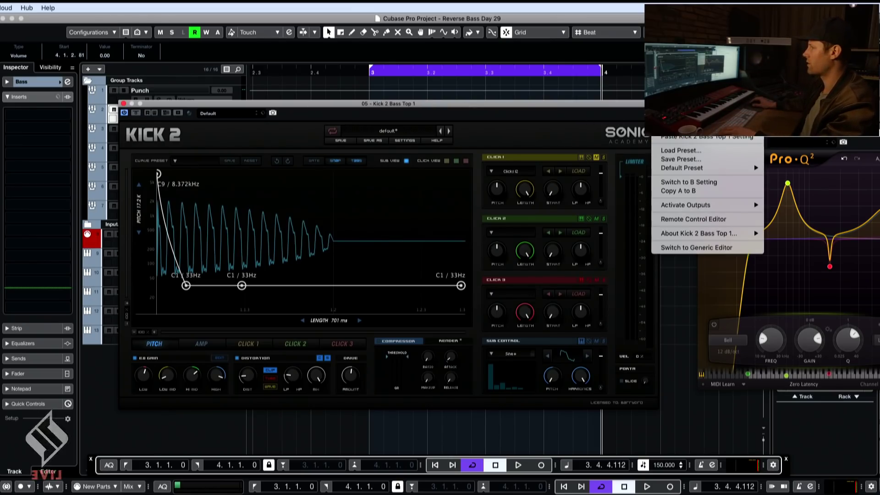
click(490, 105)
drag(490, 105, 463, 151)
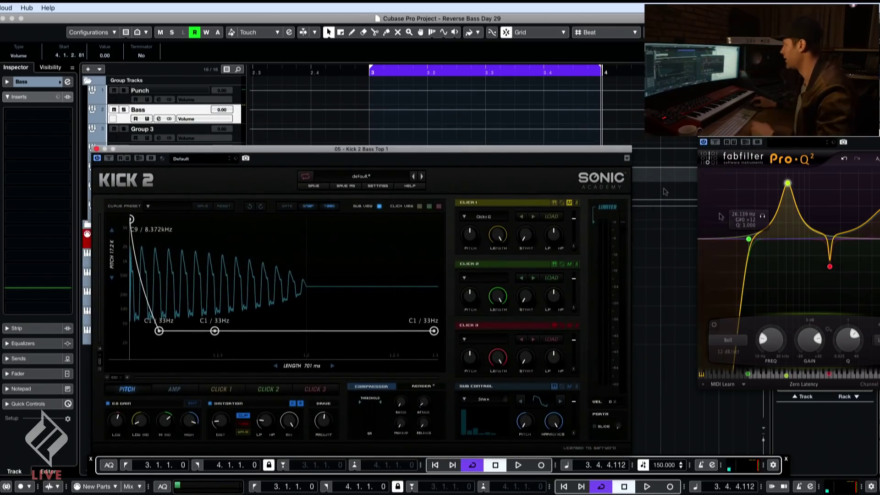
click(627, 158)
click(651, 172)
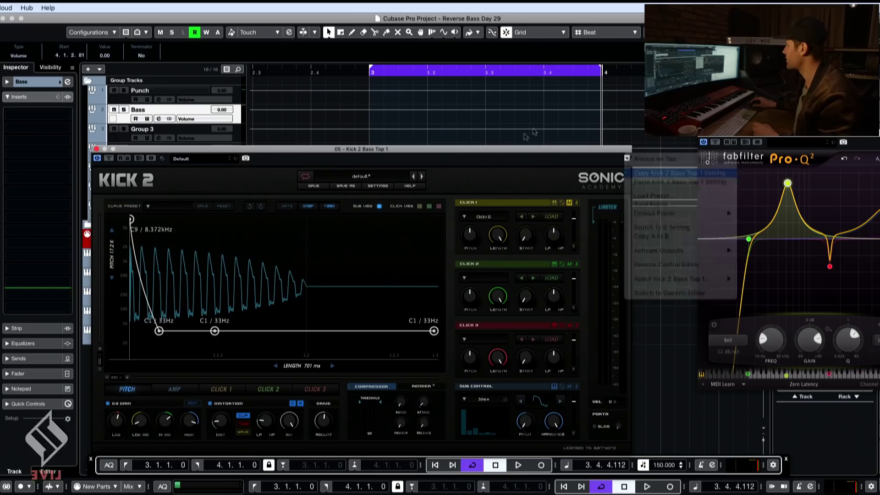
drag(481, 148, 488, 133)
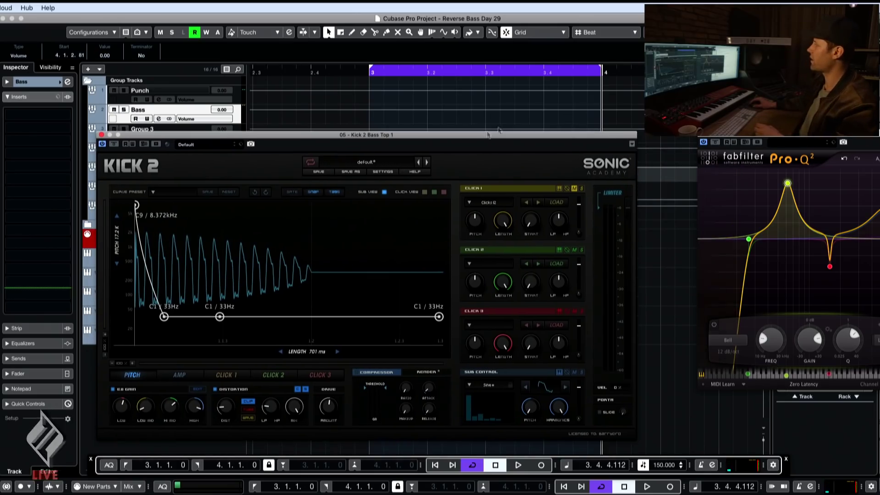
click(631, 146)
mouse_move(670, 202)
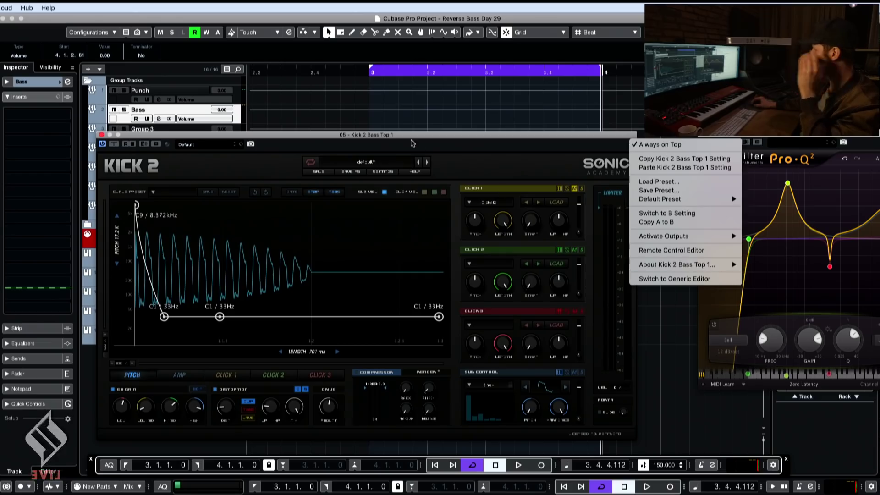
click(411, 143)
drag(411, 143, 413, 136)
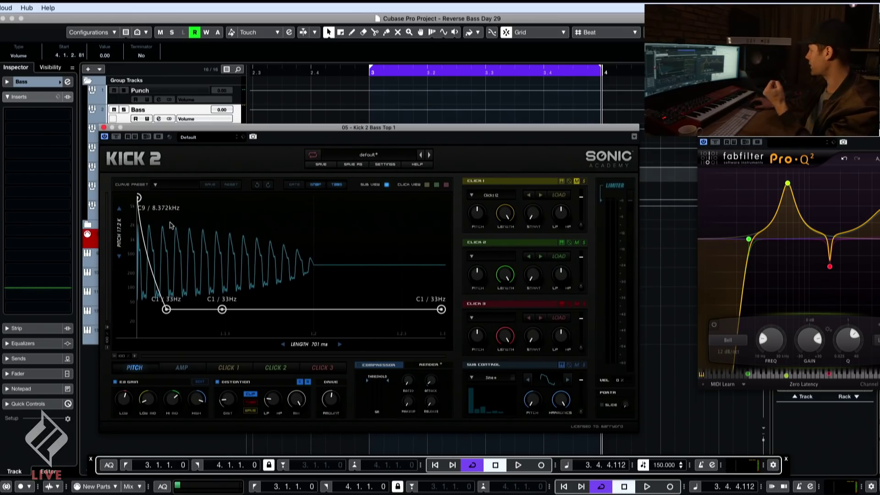
Audition the loop while putting away the Kick 2 Bass Top 1 editor and selecting its track, and stop playback
key(space)
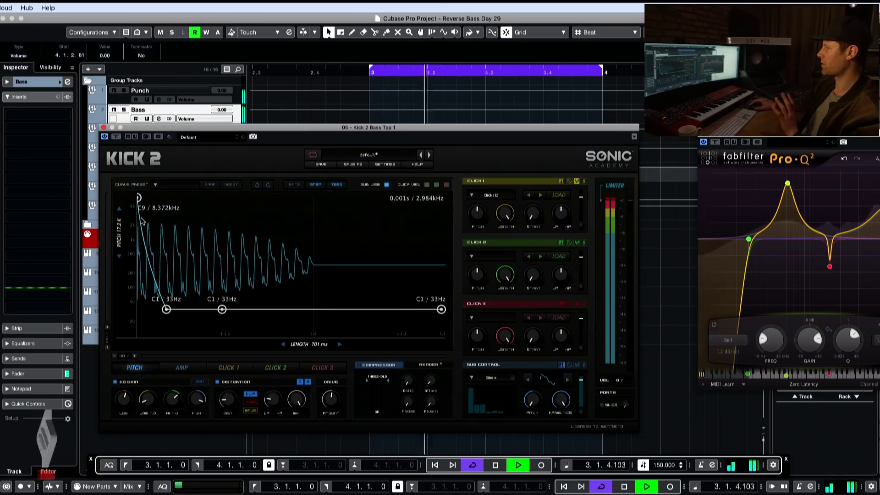
click(113, 129)
click(148, 262)
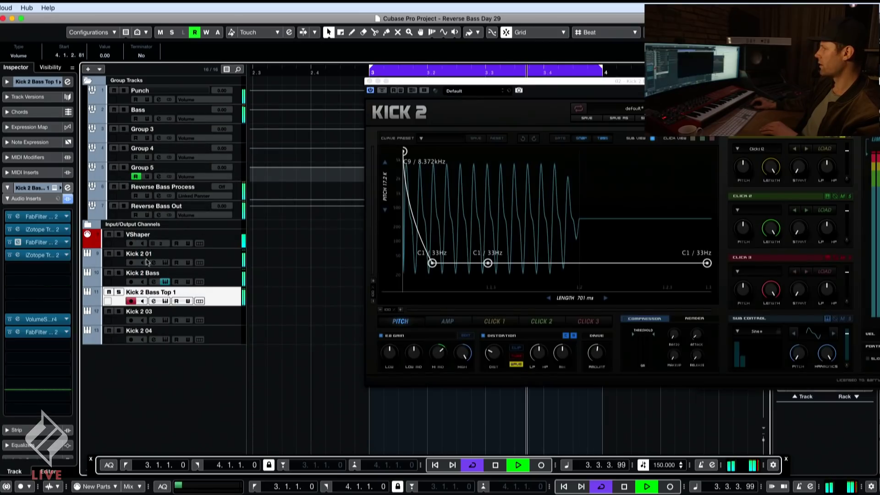
key(space)
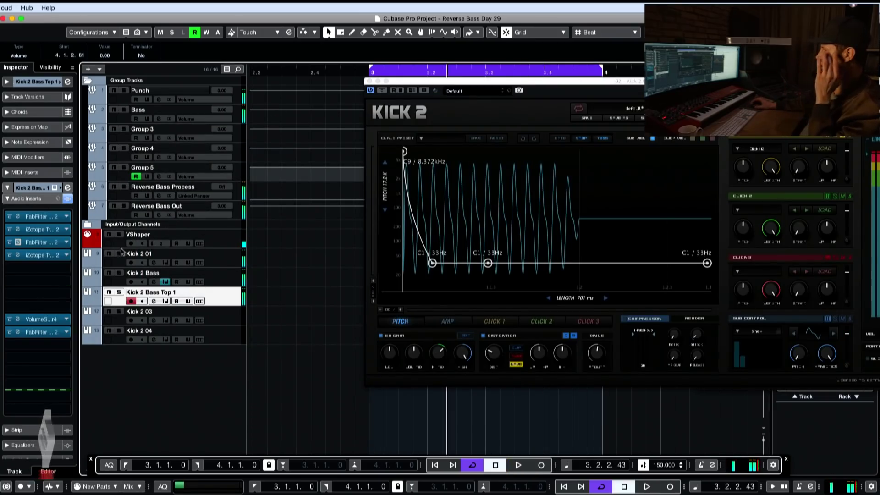
Insert a FabFilter Pro-Q 2 in the fifth slot of Kick 2 Bass Top 1 and clear the Kick 2 window away
click(50, 268)
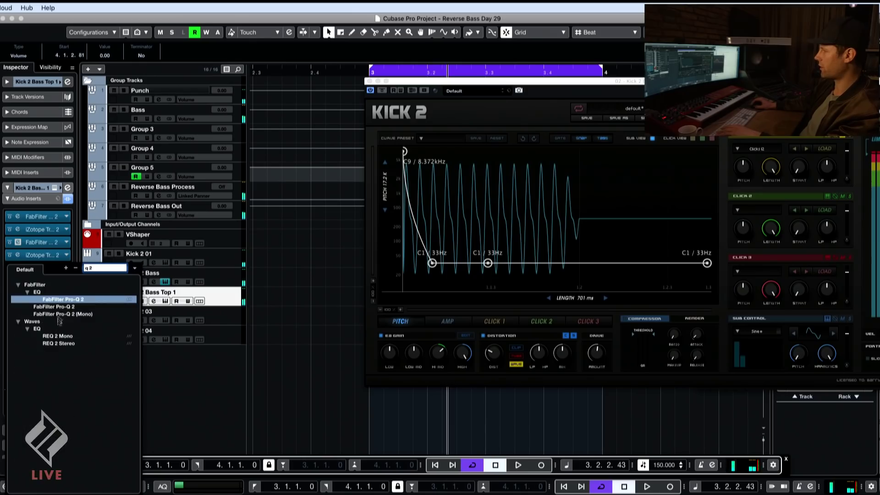
click(63, 307)
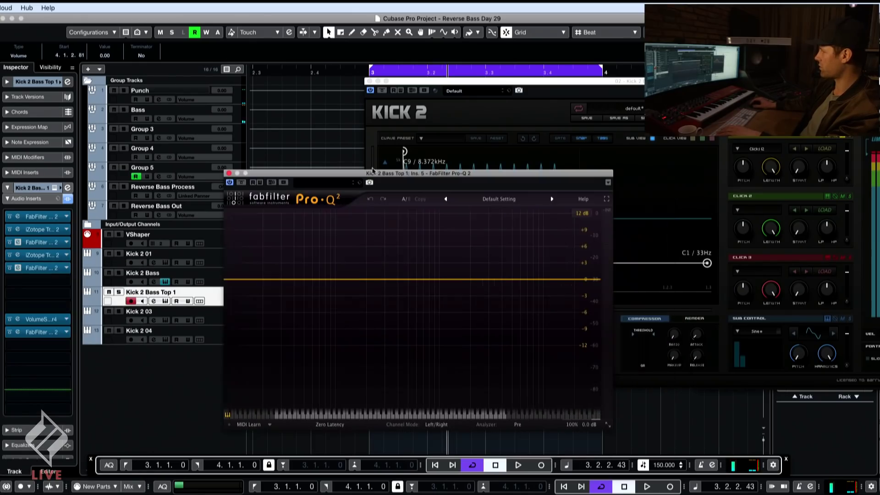
click(368, 79)
click(370, 81)
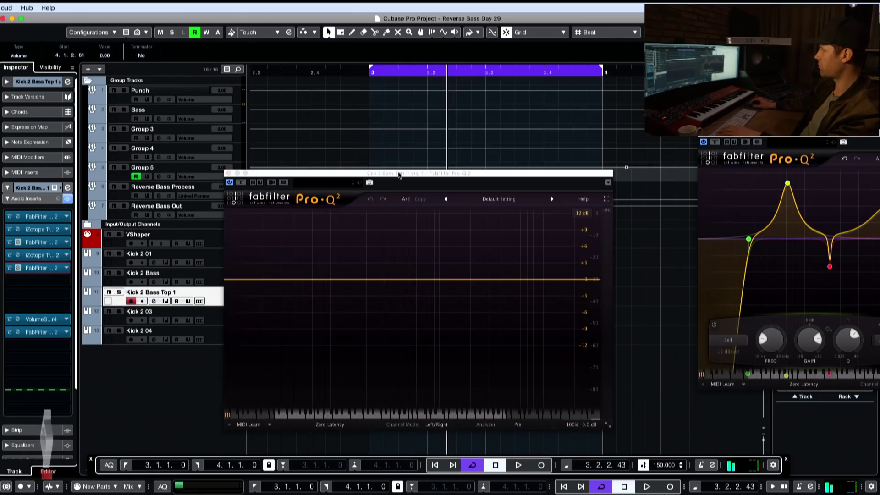
drag(412, 174, 385, 144)
During playback, add broad bell boosts of about 3 to 4 dB near 1.2 kHz and 9.5 kHz, plus one between them
key(space)
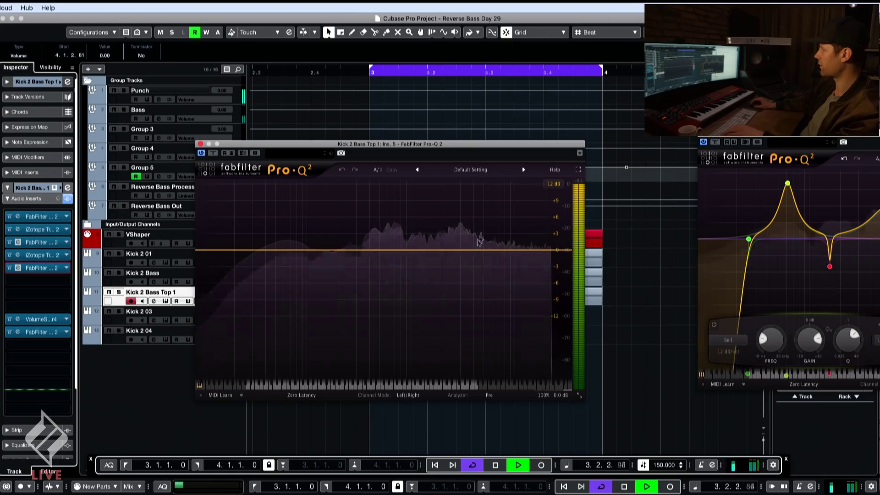
drag(472, 249, 513, 228)
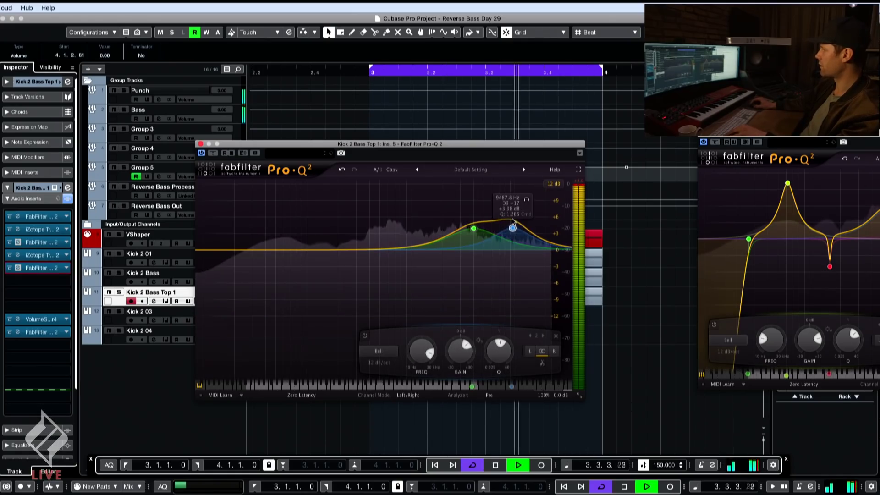
drag(379, 245, 419, 232)
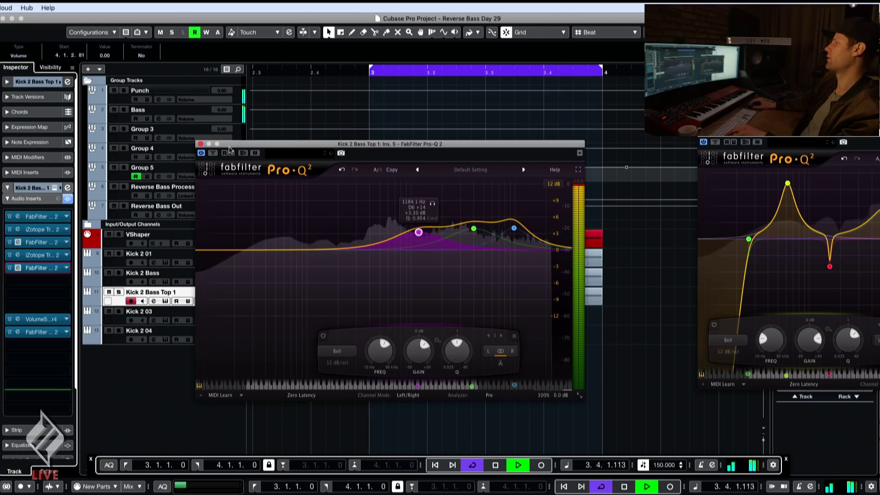
Close the fifth-slot EQ, show the channel fader of Kick 2 Bass Top 1, and stop playback
click(200, 144)
click(28, 198)
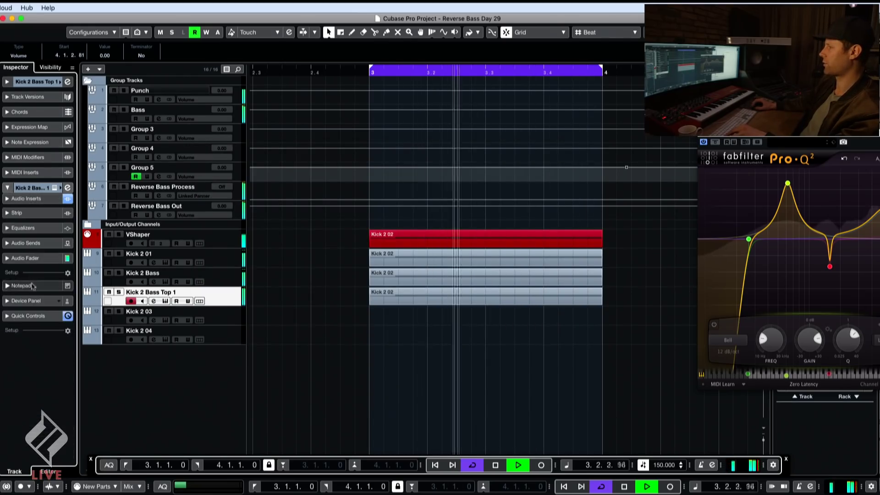
click(25, 257)
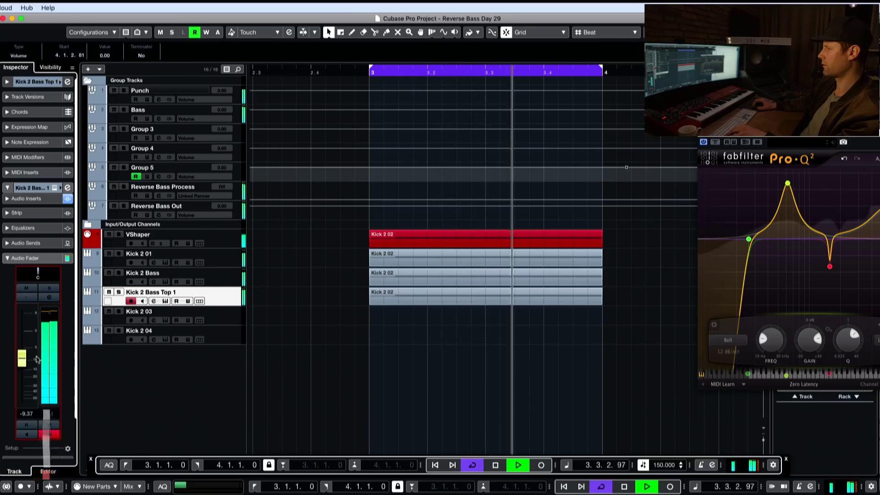
key(space)
Leave automation read enabled on Kick 2 01 and audition the loop with Kick 2 Bass selected to check its level
click(188, 263)
click(188, 263)
click(181, 273)
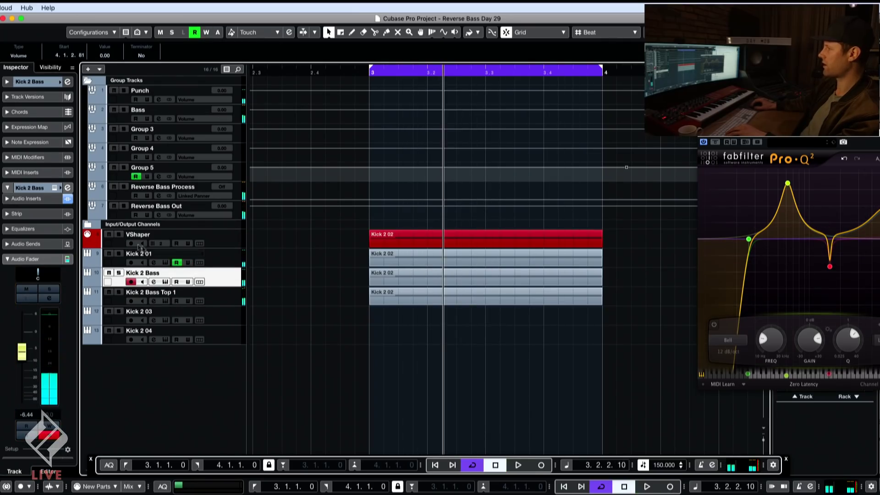
key(space)
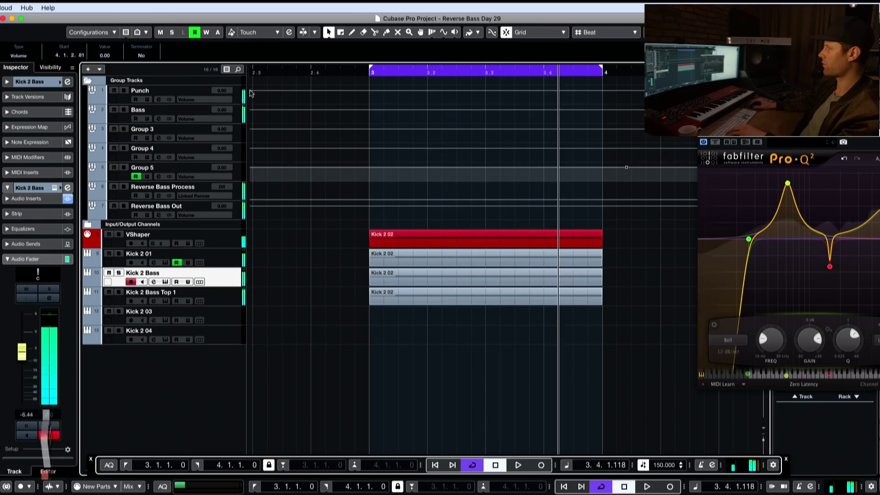
Check the Bass group's level meter while the loop plays
click(185, 113)
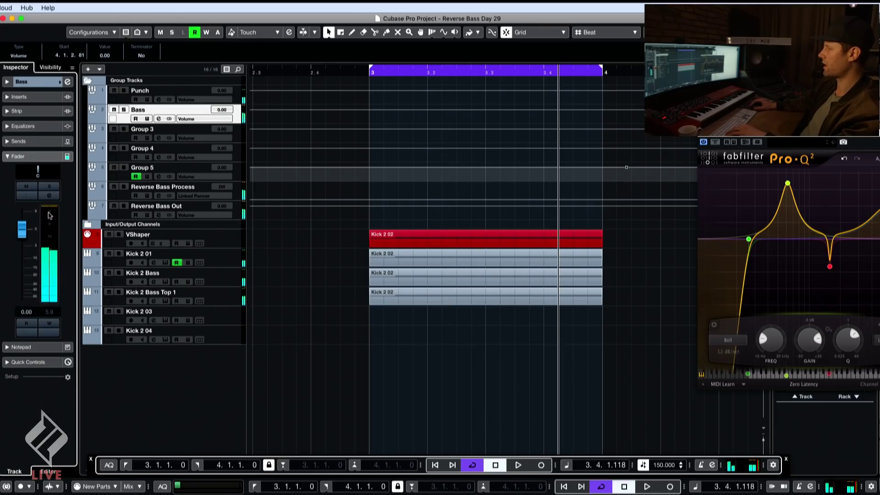
key(space)
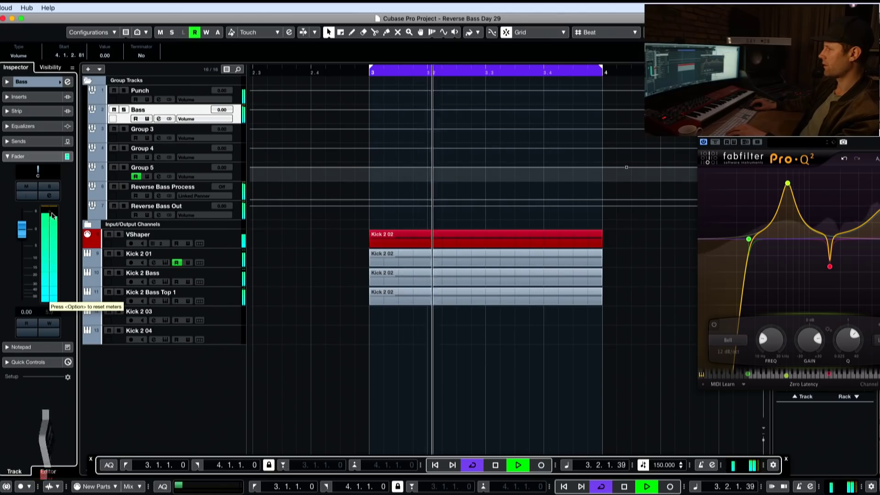
key(space)
Show the insert slots of the Bass group
click(48, 98)
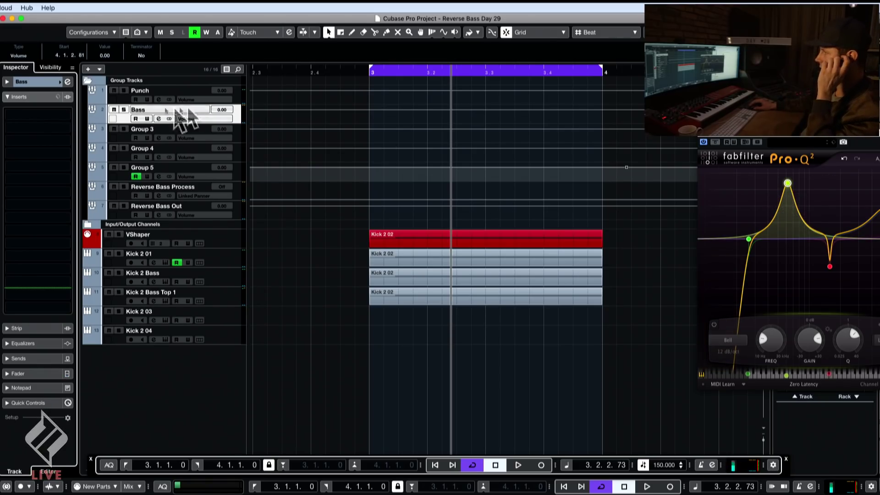
click(167, 274)
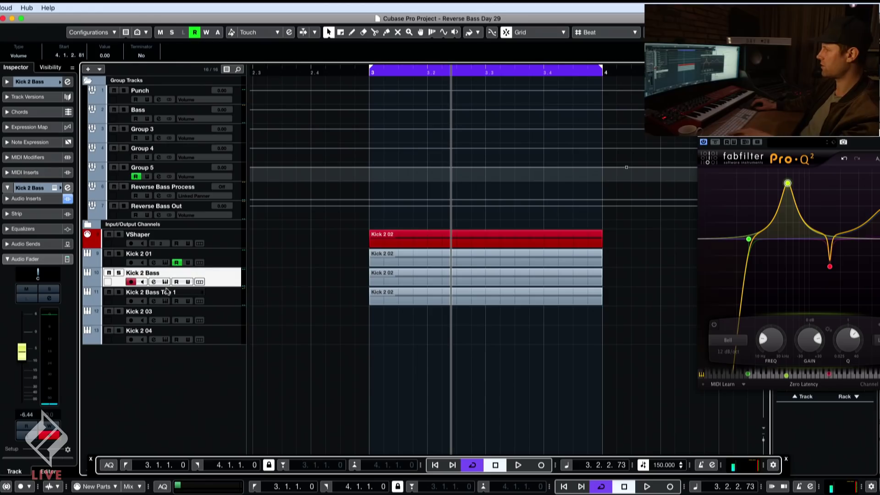
click(142, 111)
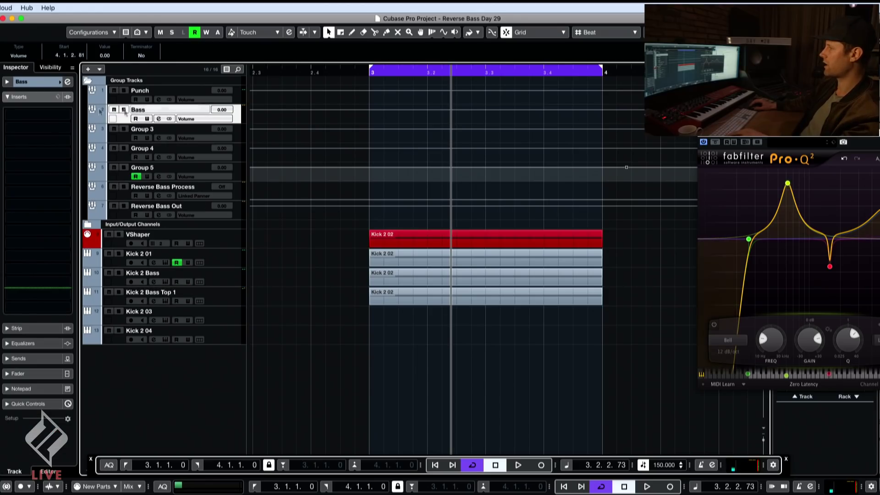
Load the iZotope Trash 2 distortion plug-in into the first insert slot of the Bass group
click(65, 116)
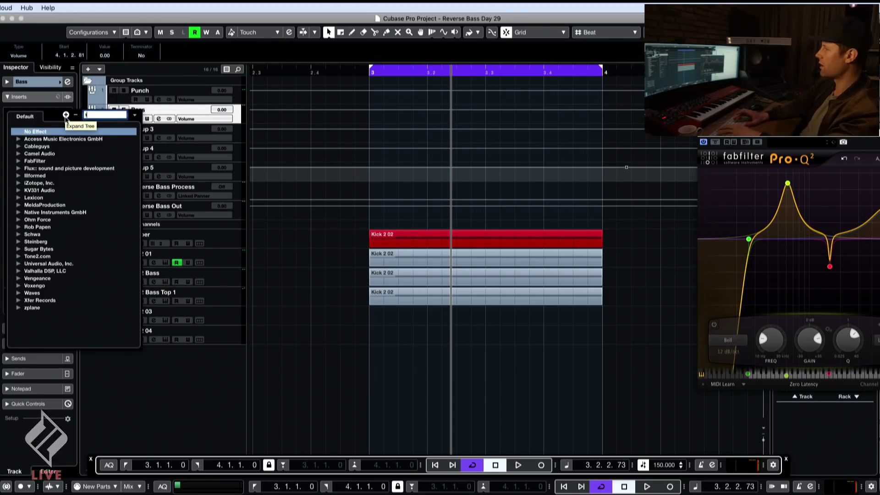
click(65, 115)
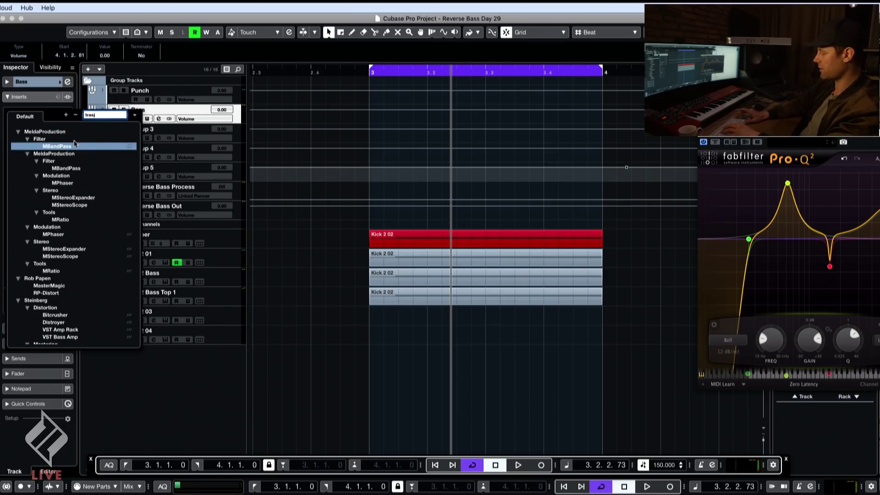
key(Escape)
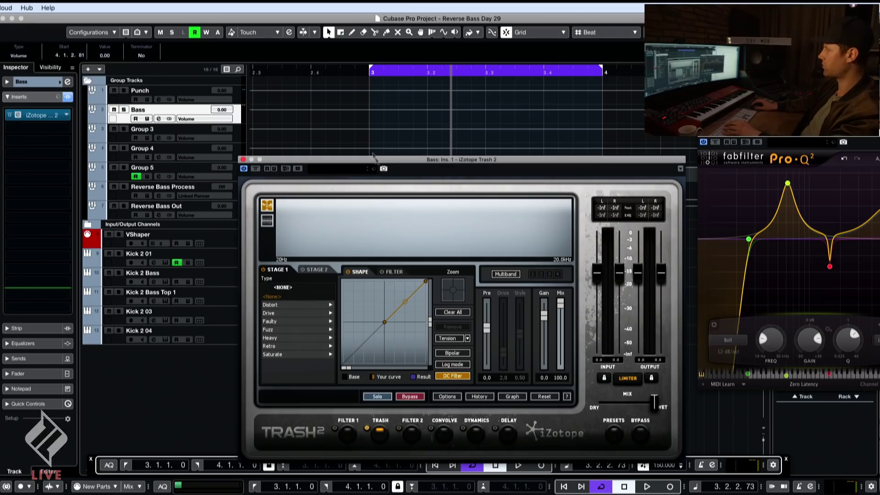
click(373, 156)
Show the inserts of Reverse Bass Out and reposition the Trash 2 window so both the plug-in and the tracks stay accessible
click(163, 205)
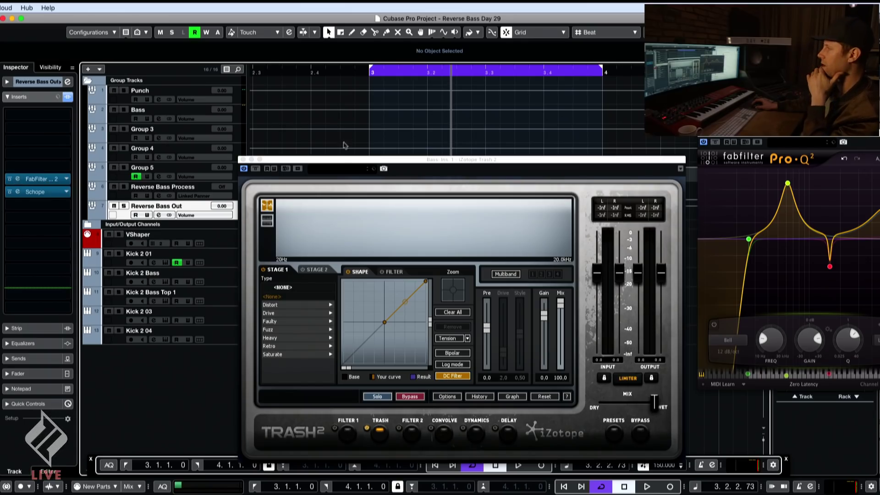
drag(343, 159, 344, 132)
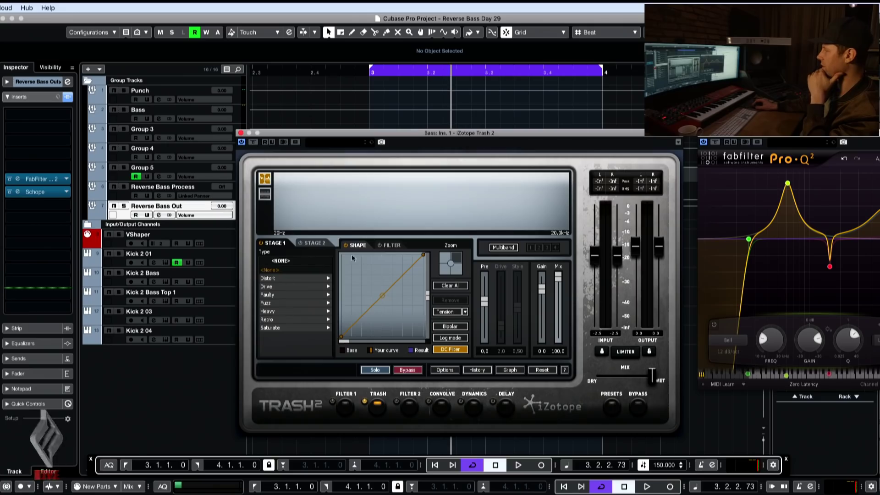
drag(439, 135, 378, 113)
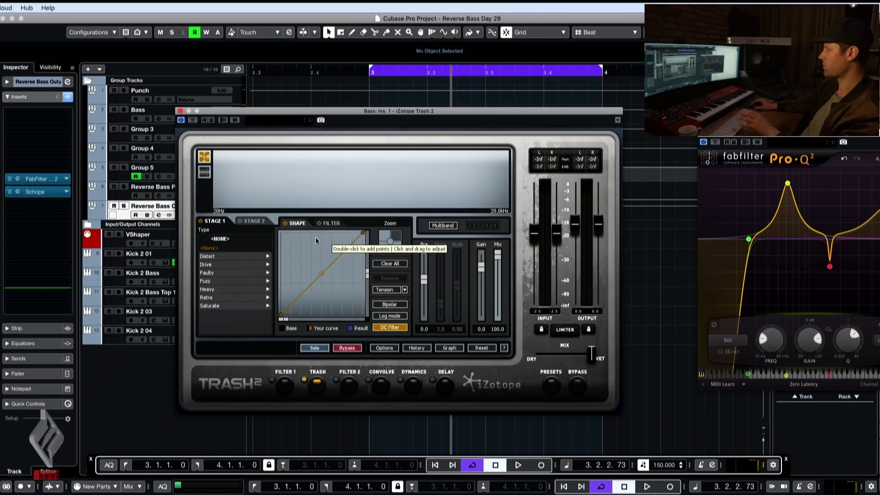
Play the loop and audition the Distort algorithms in Trash 2 stage 1, from Busted through Slight Twist, ending on Sputter
key(space)
click(256, 256)
click(226, 265)
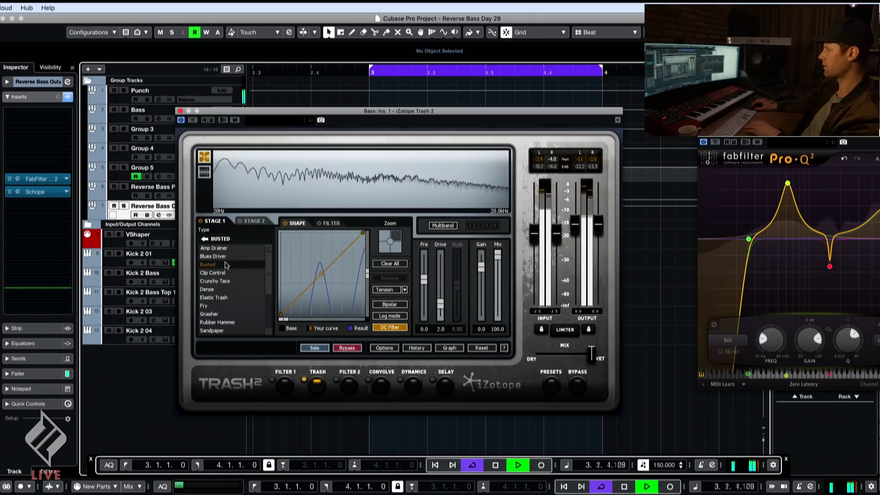
click(222, 272)
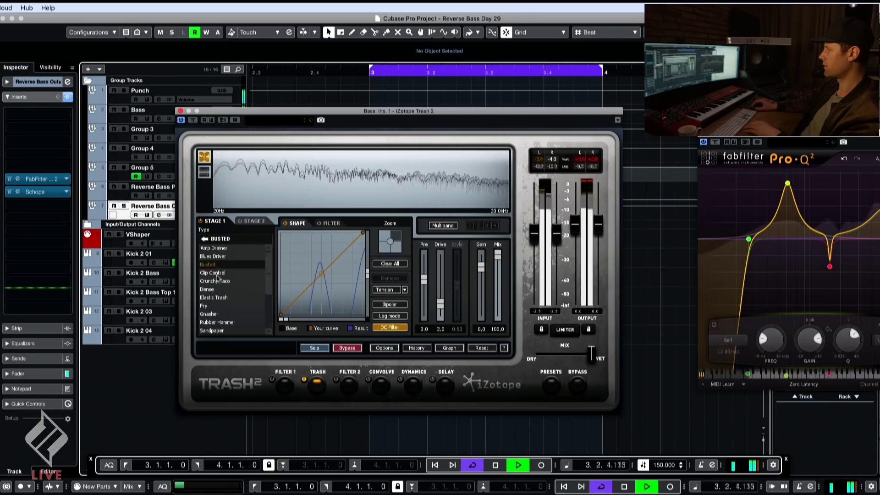
click(219, 281)
click(211, 297)
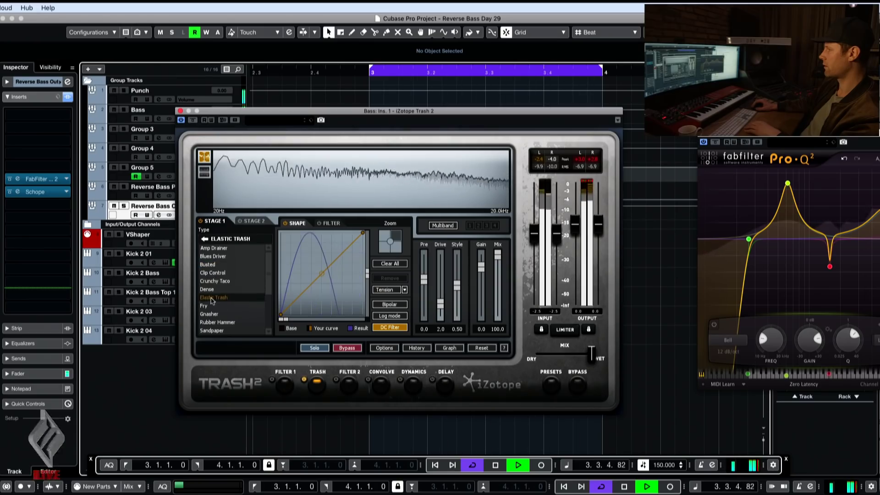
click(210, 305)
click(212, 314)
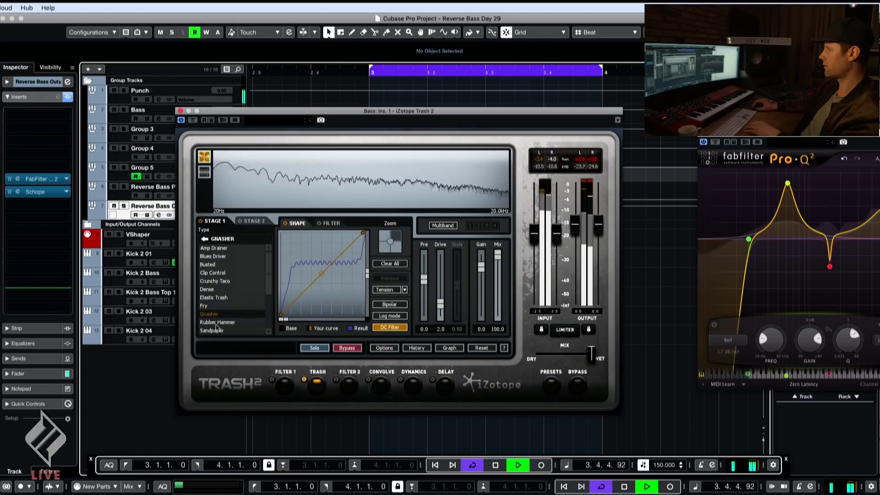
click(213, 322)
scroll(246, 287, down, 3)
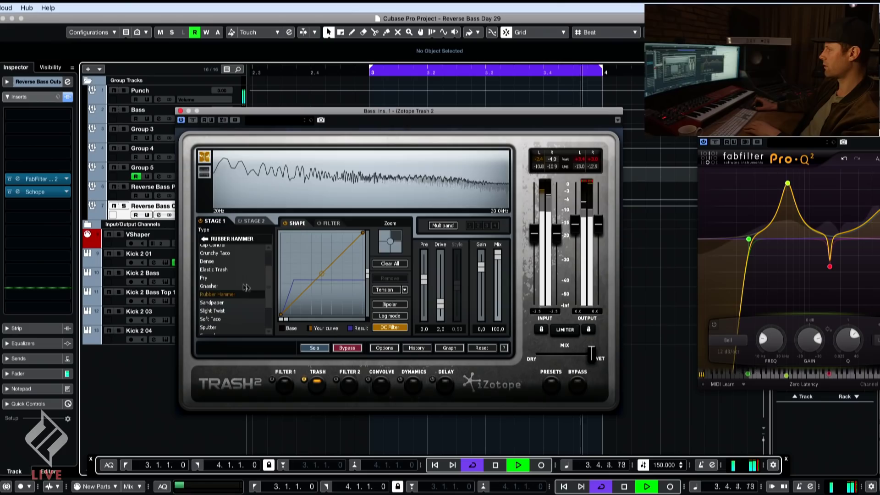
click(213, 311)
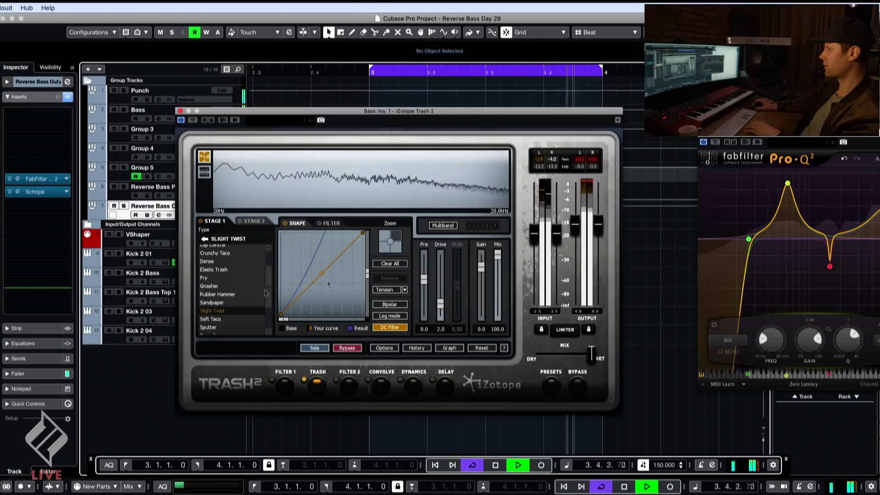
click(211, 319)
scroll(236, 300, down, 5)
click(208, 289)
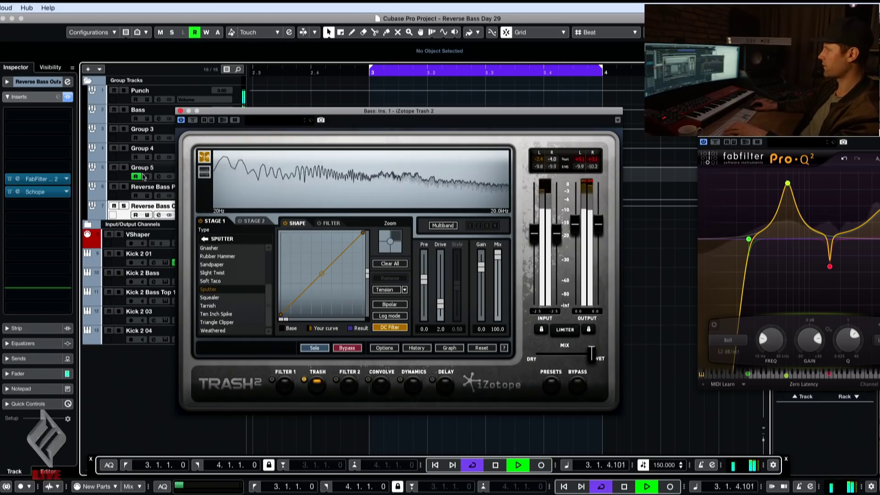
Open the Schope analyser and the Pro-Q 2 low-pass EQ on Reverse Bass Out and arrange their windows side by side
click(18, 192)
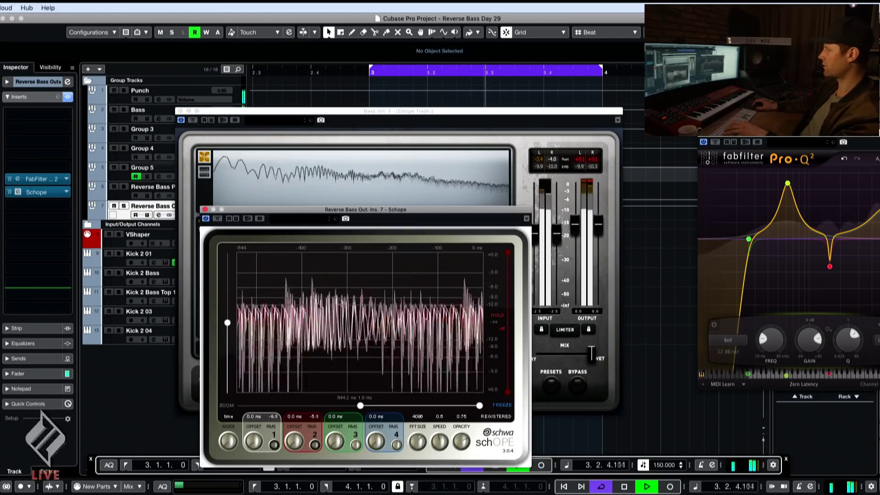
click(18, 180)
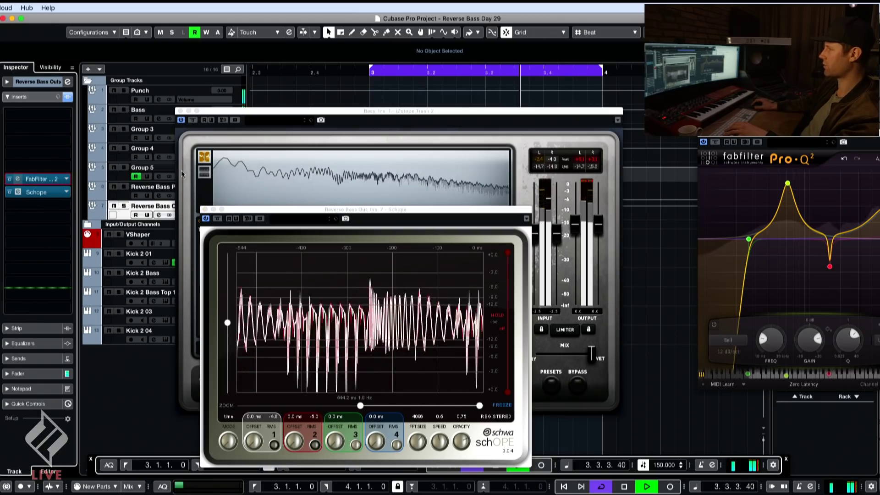
click(439, 167)
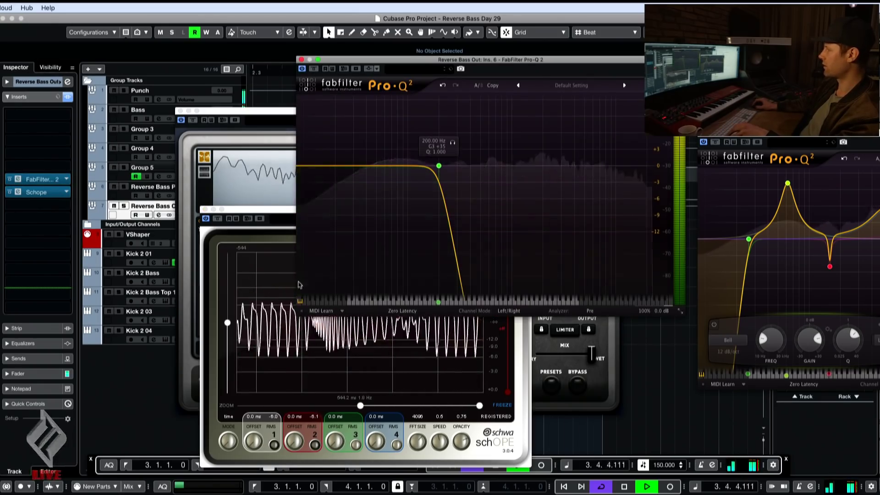
drag(271, 210, 170, 205)
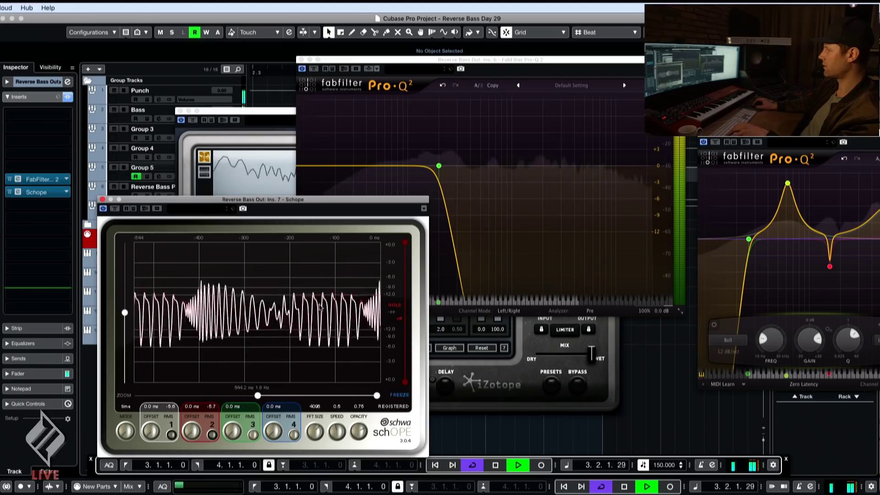
Bring Schope to the front, freeze its waveform to inspect the bass shape, and stop playback
key(super+w)
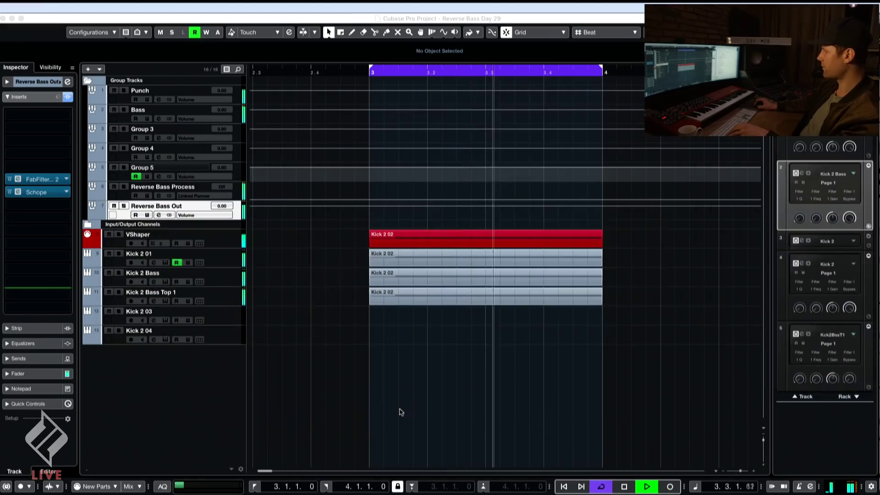
click(153, 202)
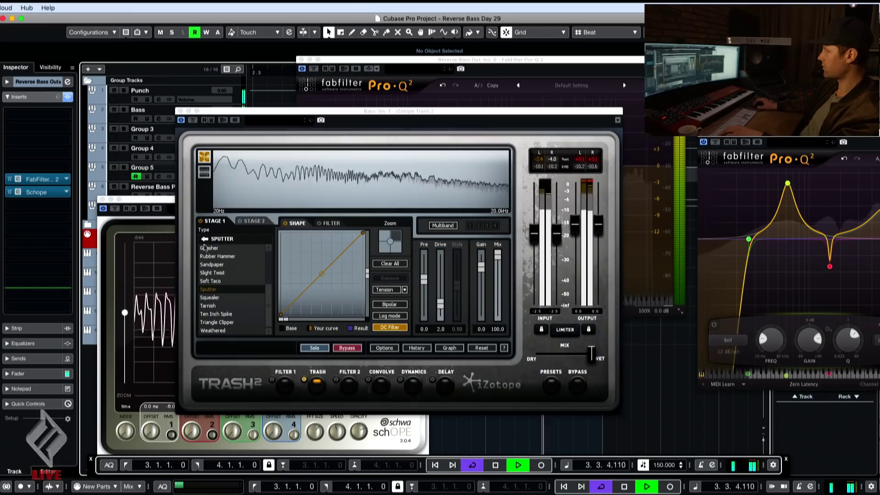
click(153, 202)
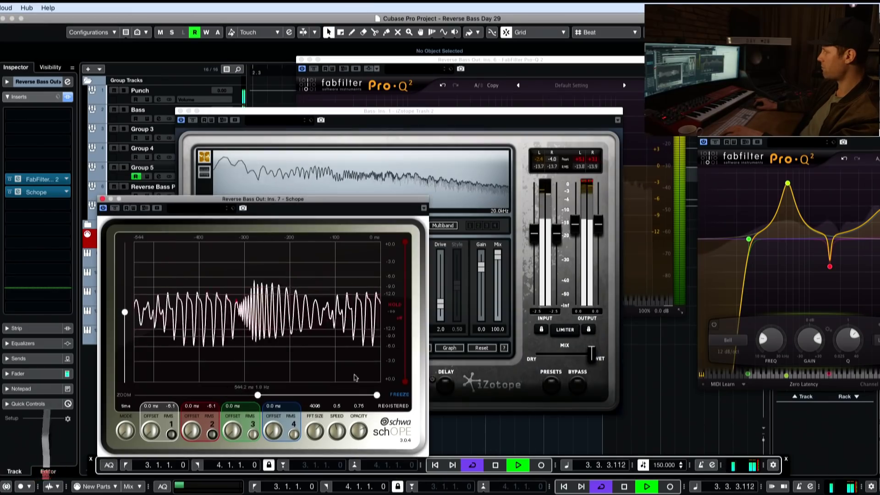
click(400, 397)
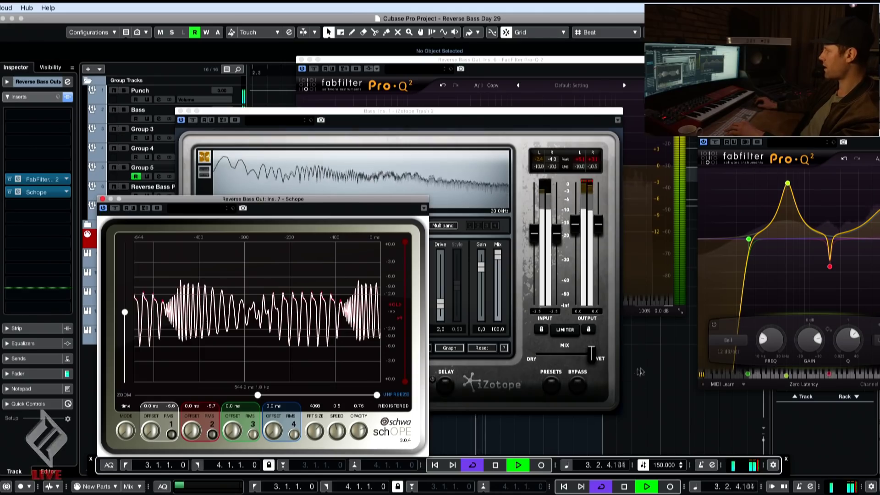
key(space)
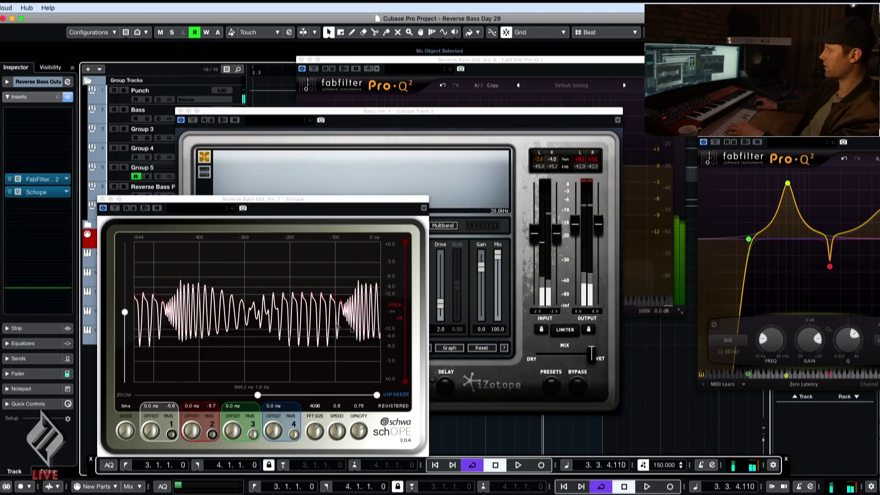
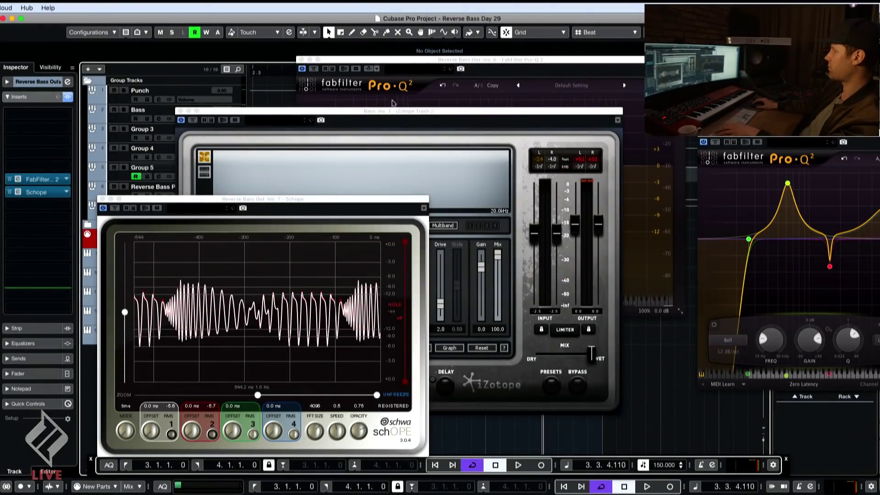
Replay the loop with Schope unfrozen and compare the waveform with Trash 2 bypassed and active
drag(392, 111, 522, 88)
key(space)
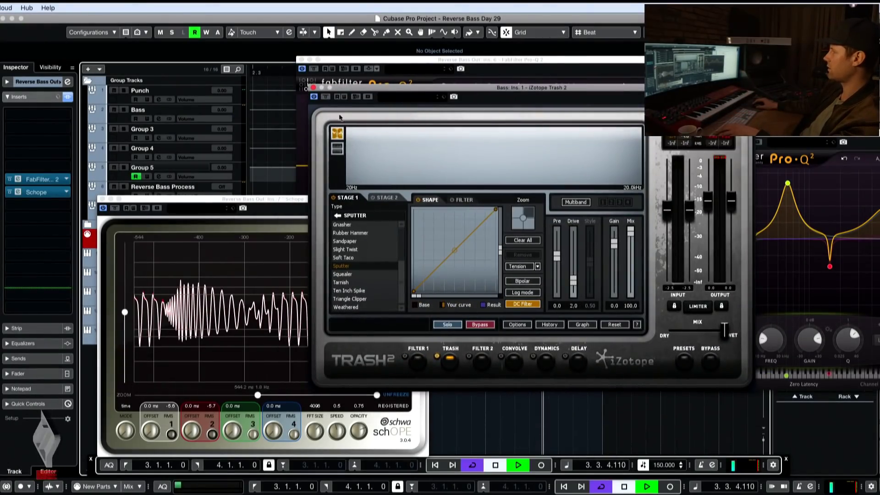
click(415, 399)
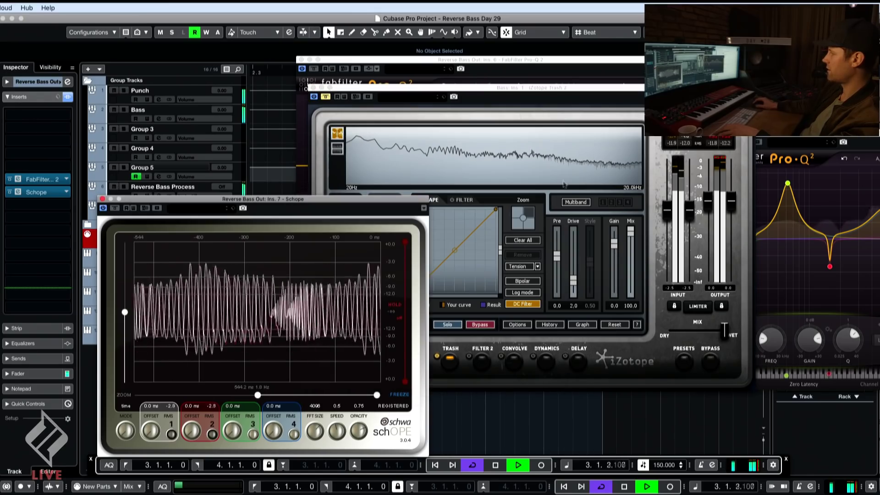
click(338, 117)
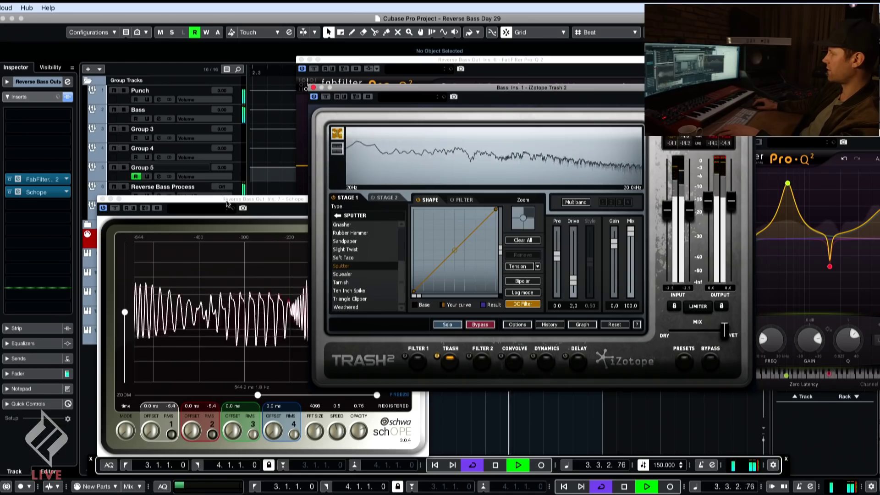
Compare the Squealer distortion type with Sputter in Trash 2, return to Sputter, and stop playback
click(352, 274)
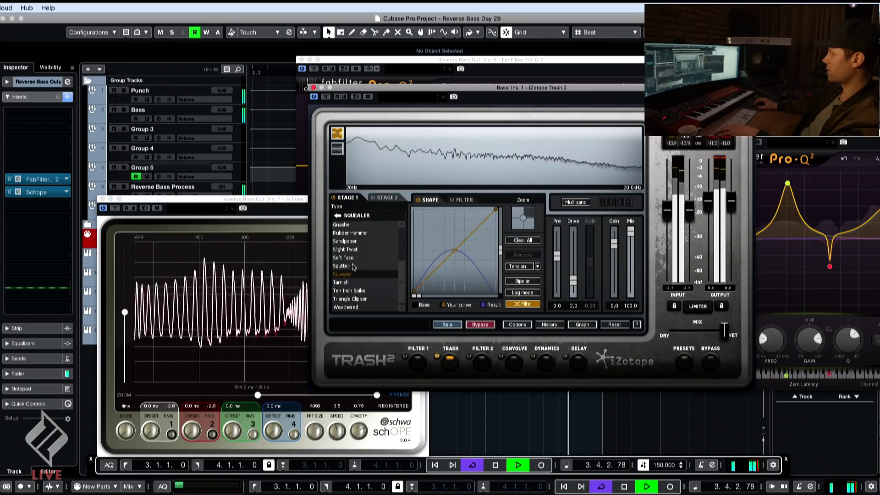
click(353, 266)
key(space)
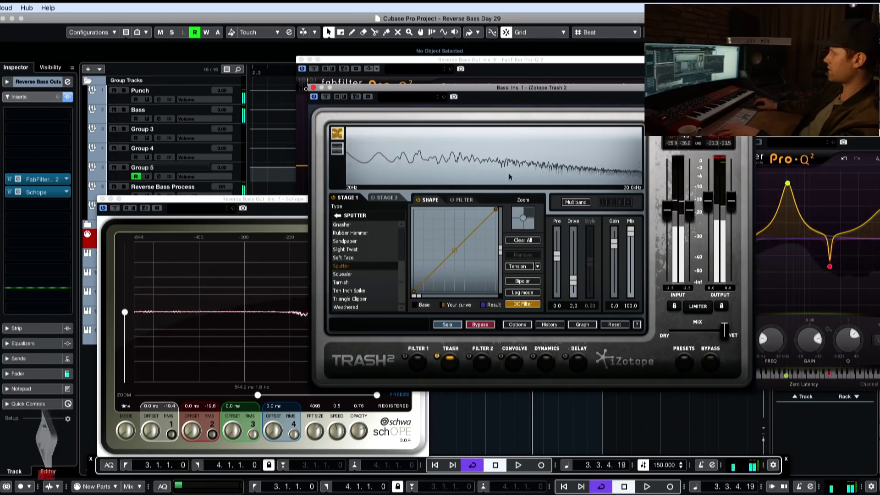
Bypass Trash 2 on the Bass group and the Pro-Q 2 on Reverse Bass Out, and close Schope
click(749, 96)
key(Escape)
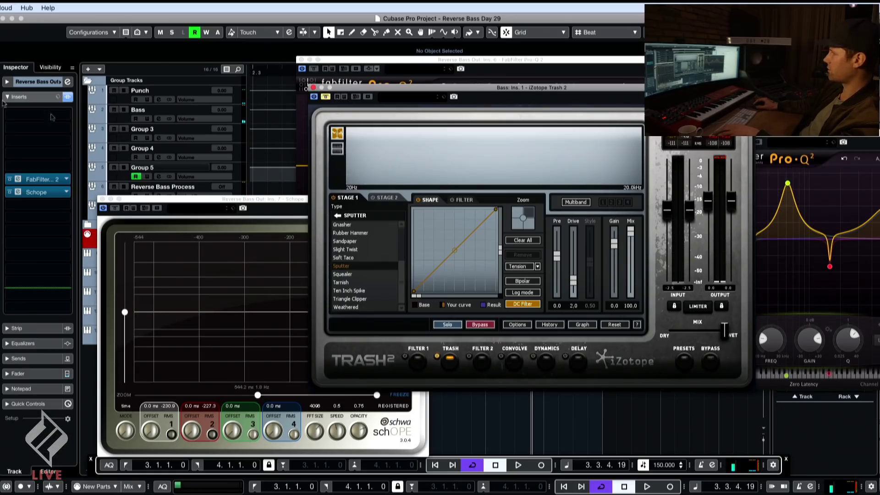
click(9, 179)
click(101, 199)
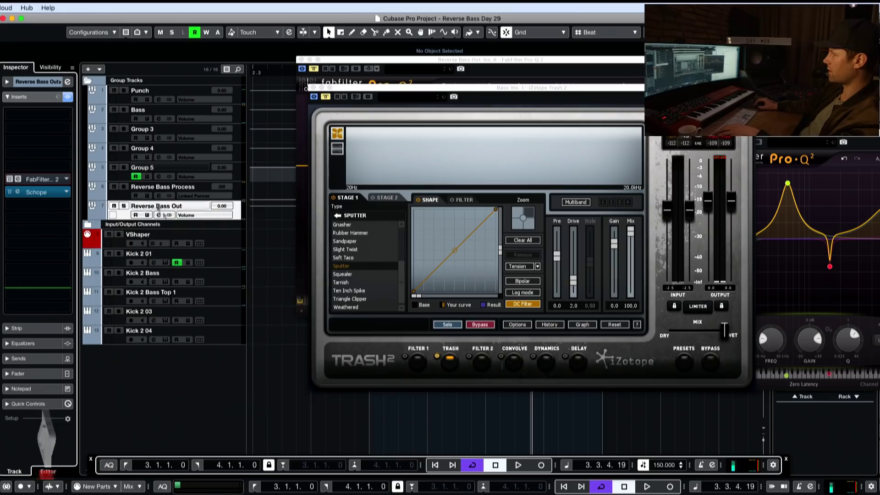
Load iZotope Trash 2 into the sixth audio insert slot of Kick 2 Bass Top 1
click(160, 314)
click(195, 273)
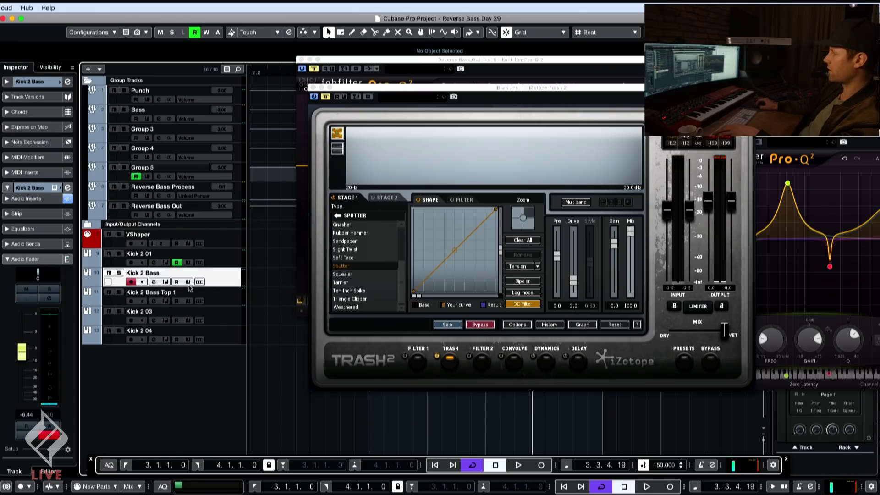
click(159, 293)
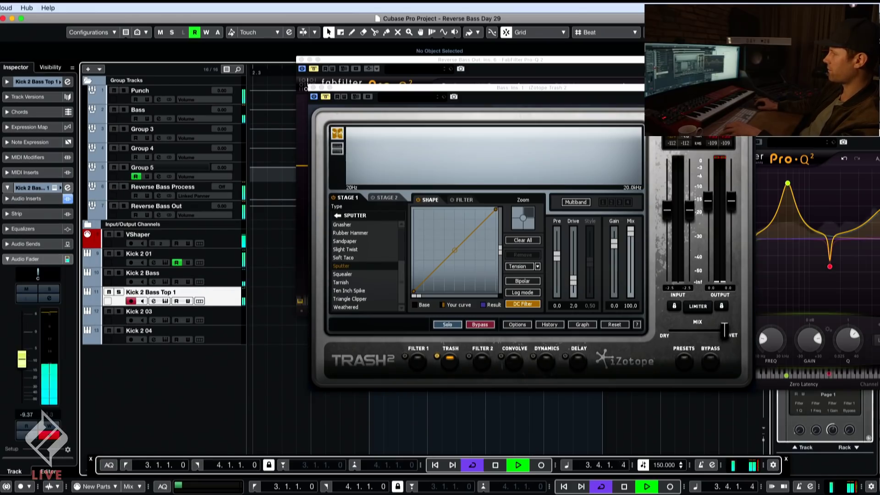
click(27, 198)
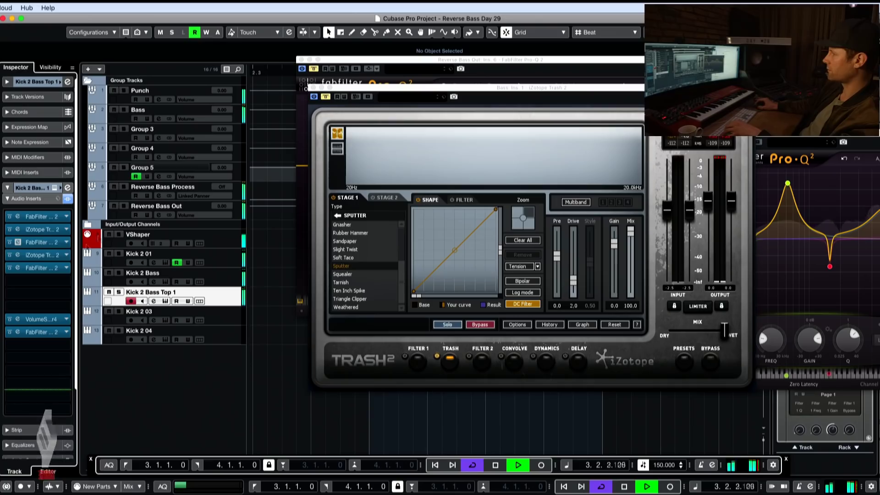
click(67, 282)
text(trash)
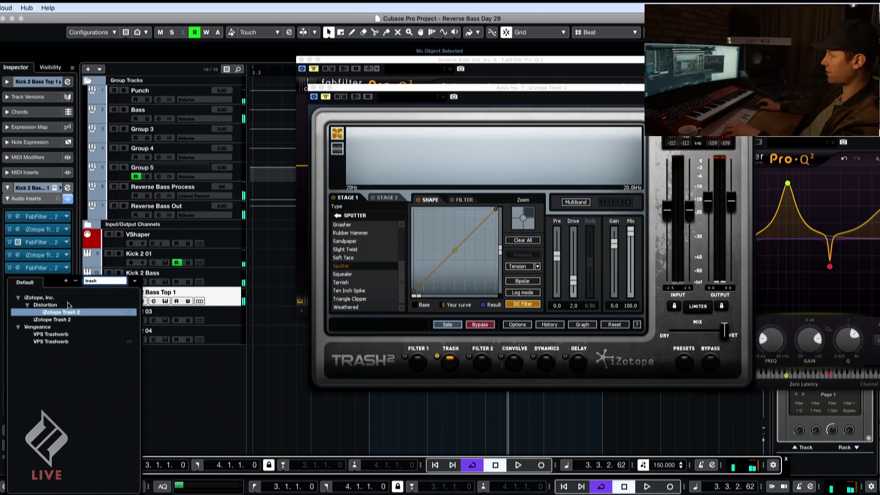
key(Return)
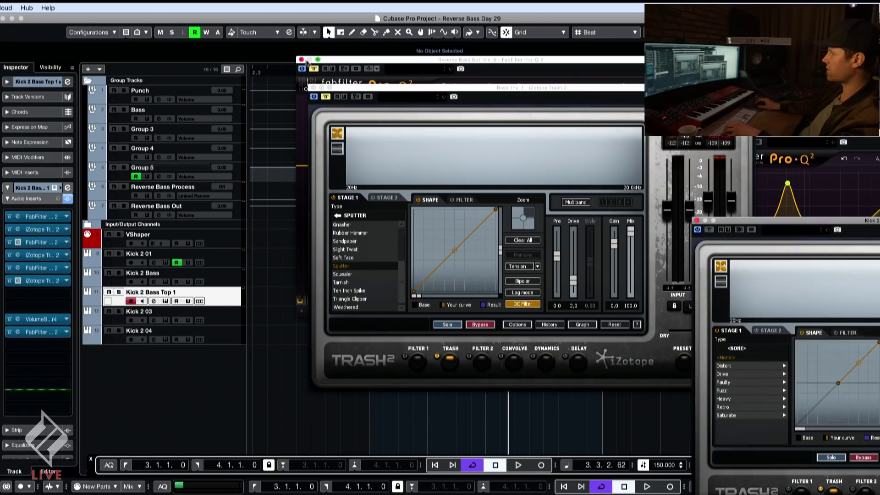
Paste the copied Bass group Trash 2 settings into Trash 2 on Kick 2 Bass Top 1, and bypass it during playback for comparison
click(301, 59)
click(309, 87)
drag(802, 220, 350, 188)
click(677, 196)
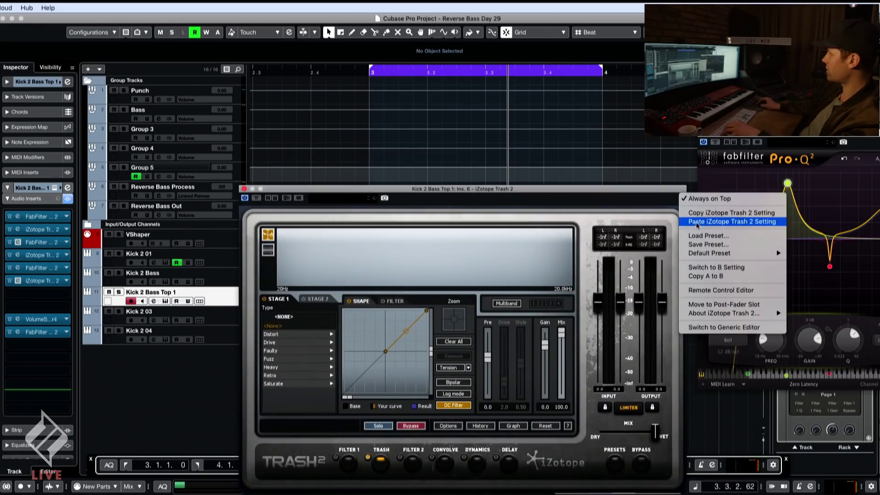
click(717, 223)
key(space)
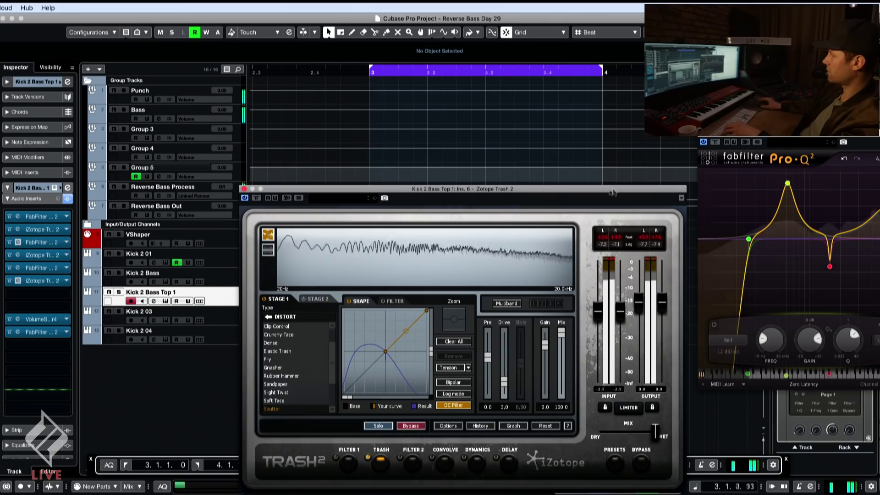
click(256, 198)
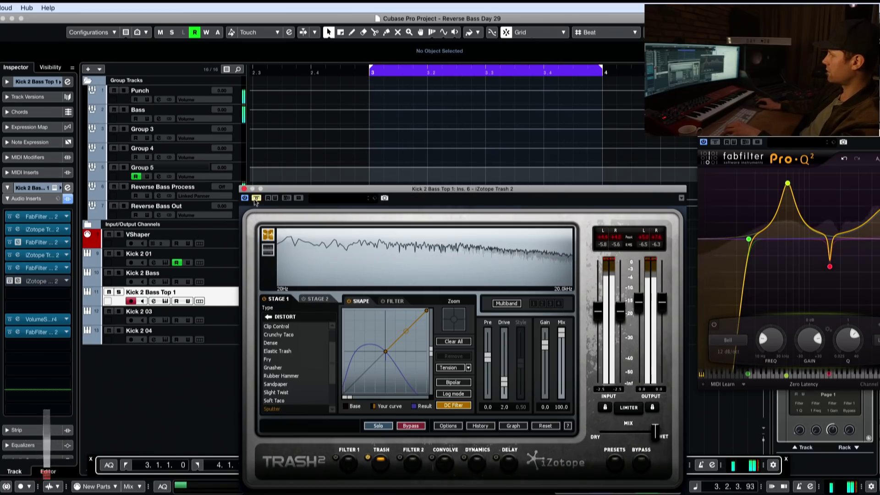
Move Trash 2 ahead of the Pro-Q 2 it follows, and load another FabFilter Pro-Q 2 into the freed fifth insert slot
drag(39, 281, 50, 269)
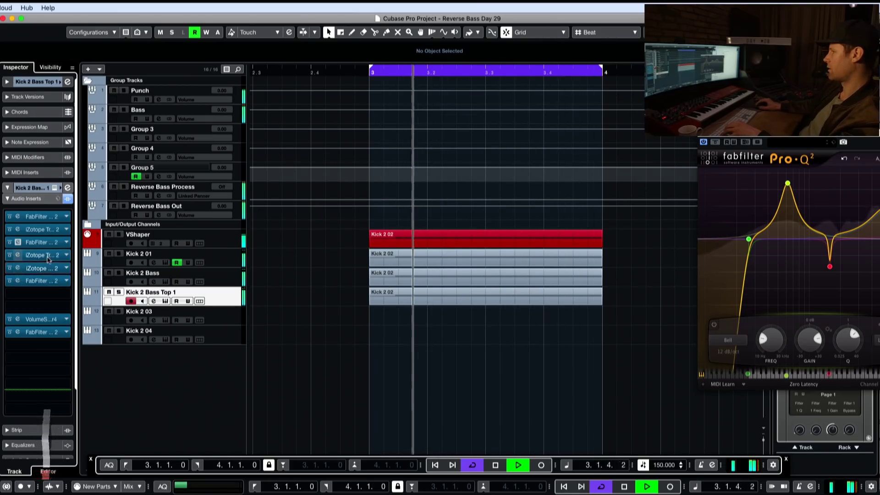
drag(41, 274, 48, 280)
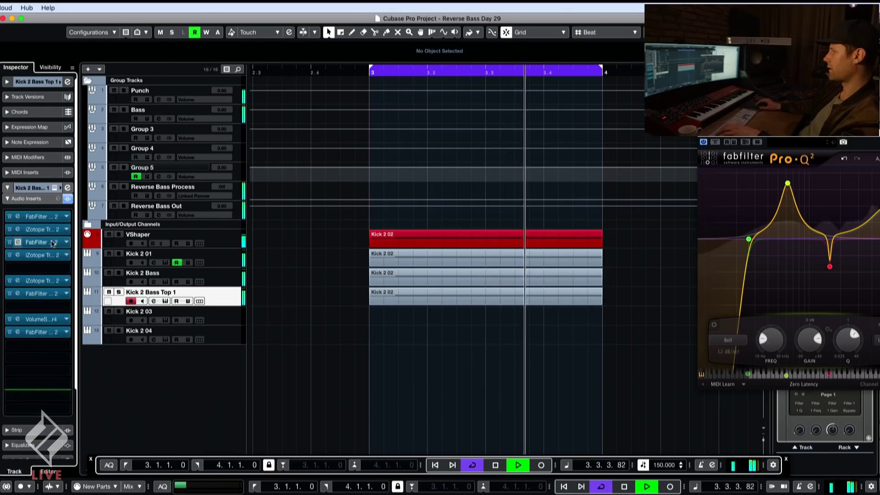
drag(41, 242, 51, 269)
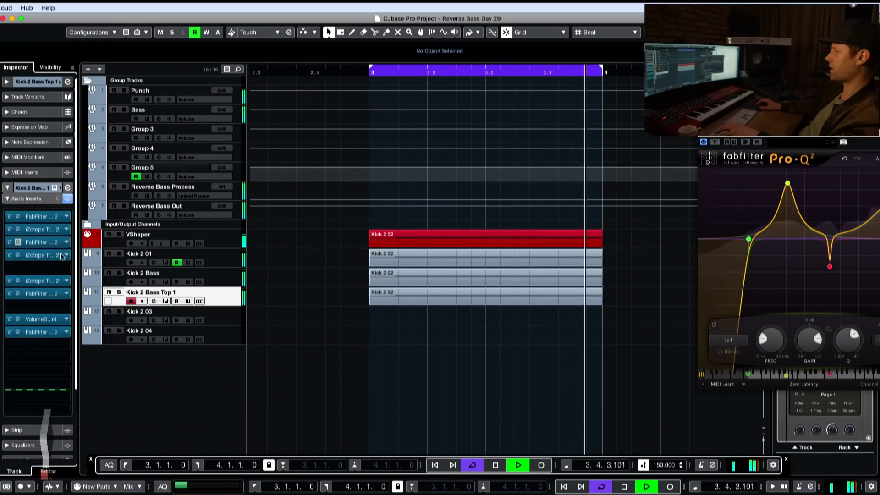
click(58, 267)
text(eq)
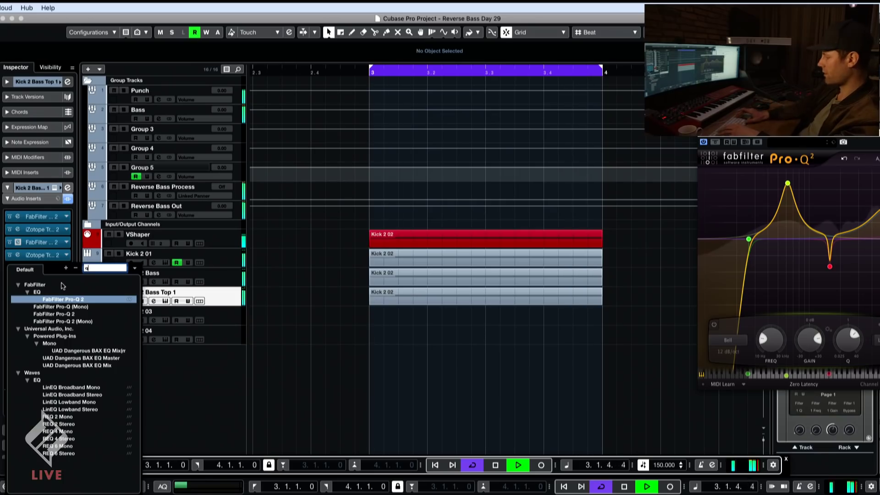
text(-q)
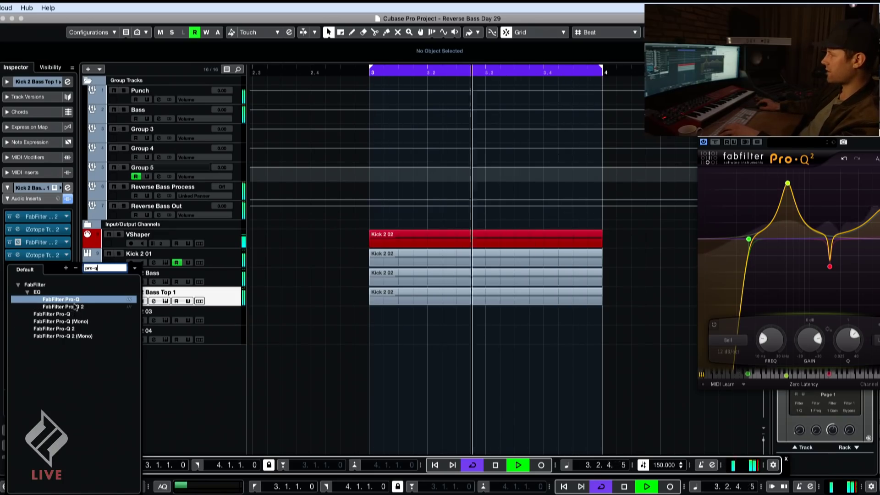
click(76, 306)
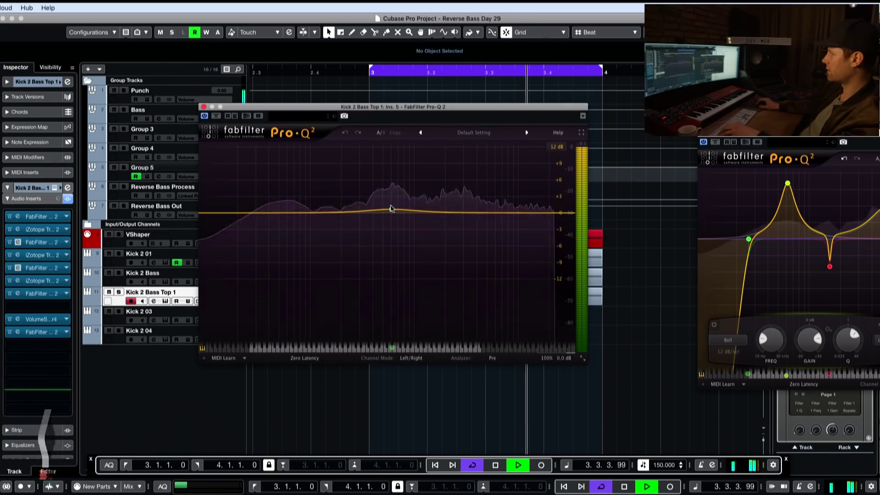
Add bell boosts in the new Pro-Q 2 at about 595 Hz (+4.4 dB), about 2.7 kHz (+4.6 dB), and a smaller one above them
drag(391, 208, 390, 190)
drag(471, 213, 458, 188)
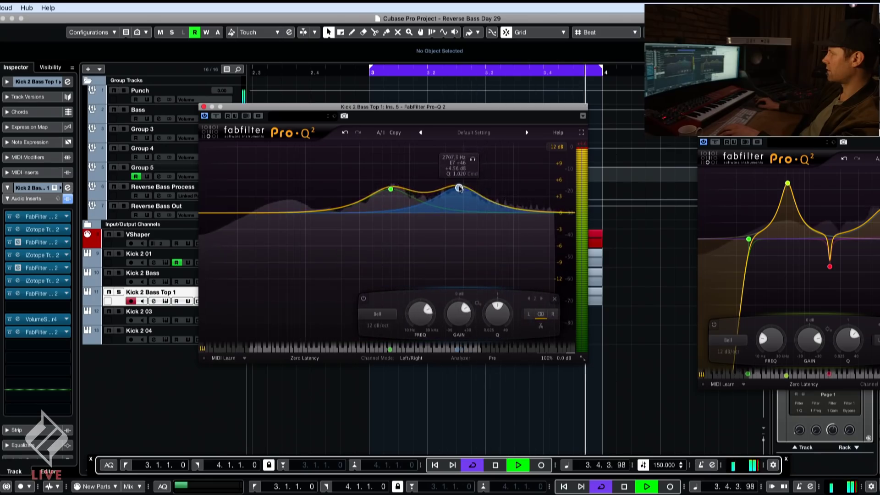
drag(501, 209, 498, 201)
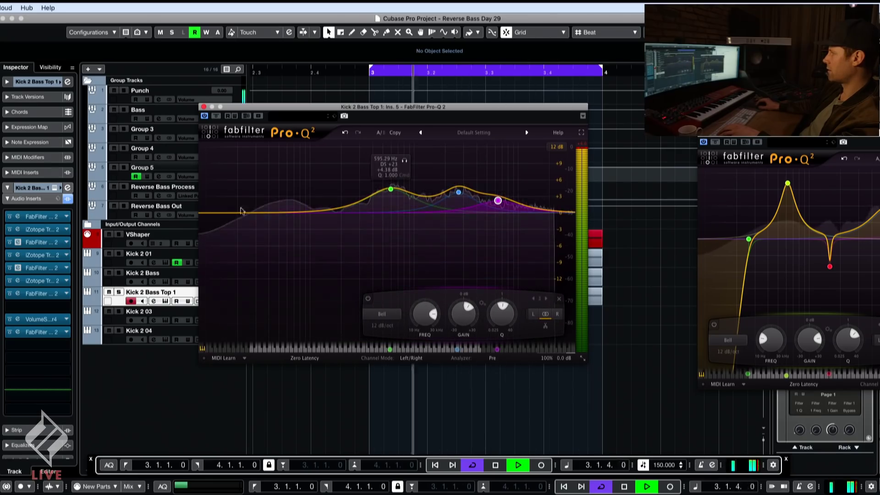
Add a low cut to the new Pro-Q 2, steepen its slope, and raise its frequency above about 31 Hz
drag(201, 214, 253, 215)
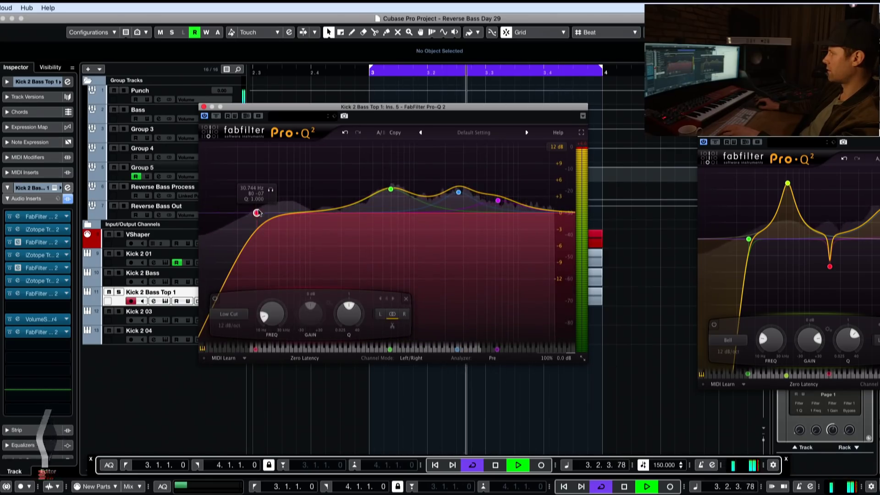
right_click(256, 213)
mouse_move(285, 238)
click(367, 280)
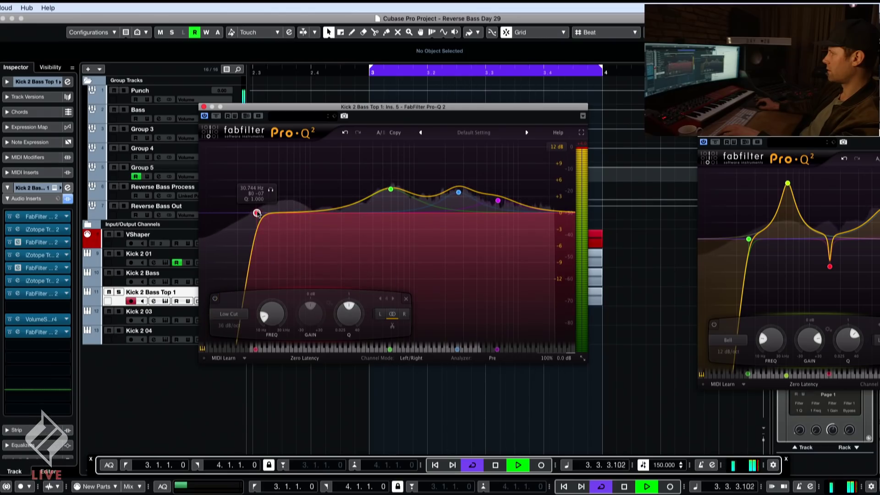
drag(257, 213, 279, 213)
double_click(279, 213)
Lower the 595 Hz bell slightly and add a narrow bell boost of about 9.9 dB near 389 Hz, split into left and right
mouse_move(394, 188)
mouse_down()
mouse_move(352, 188)
mouse_move(399, 198)
mouse_up()
drag(297, 216, 370, 161)
right_click(373, 191)
scroll(387, 200, up, 3)
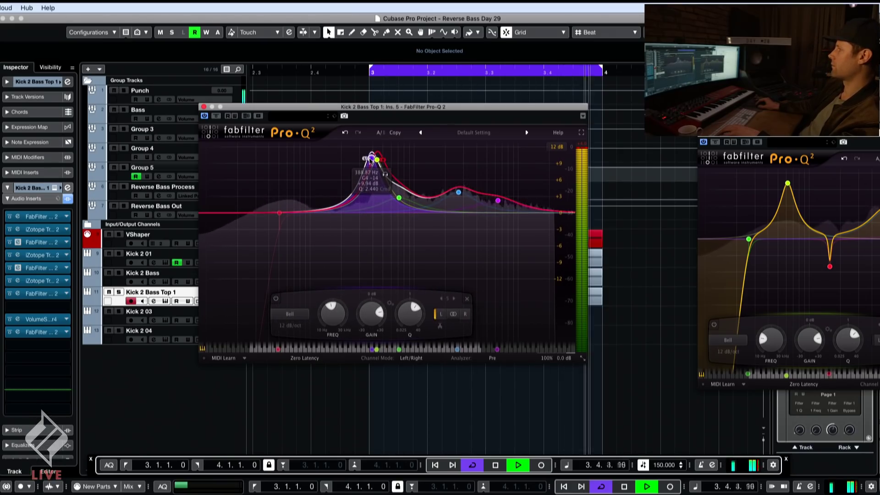
Reactivate Pro-Q 2 on Reverse Bass Out and open Schope on the same channel
click(146, 110)
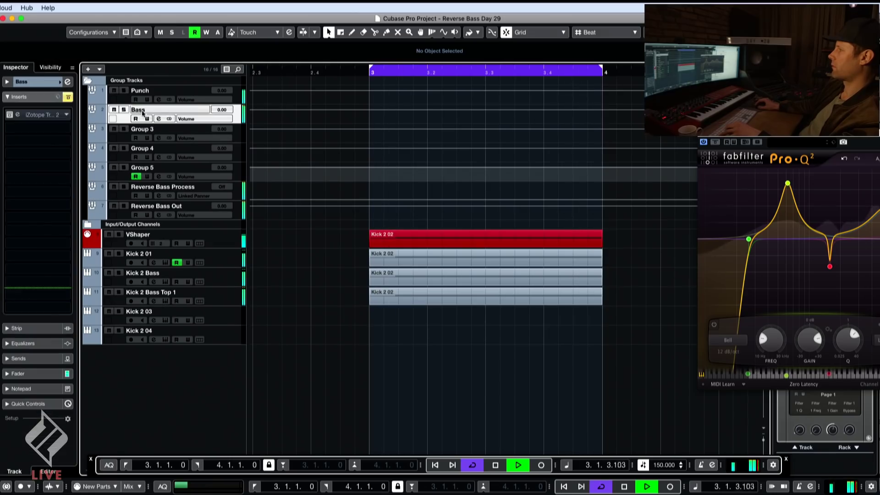
click(159, 214)
click(159, 208)
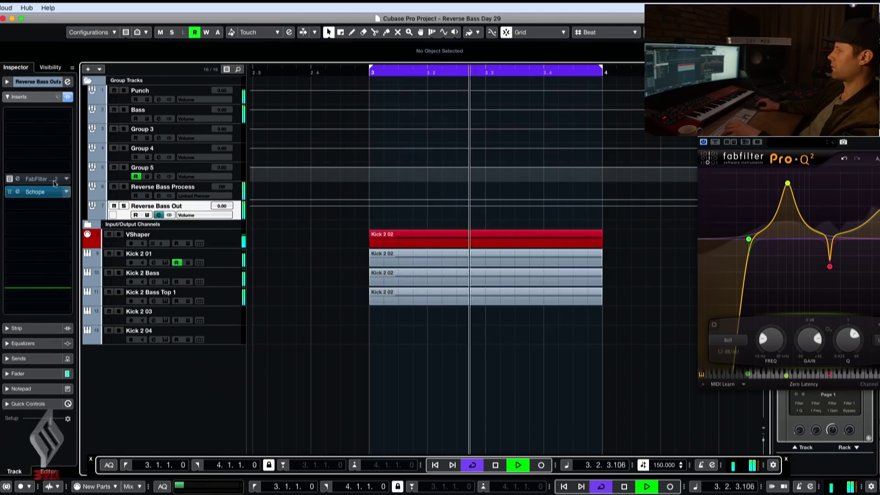
click(39, 179)
click(37, 192)
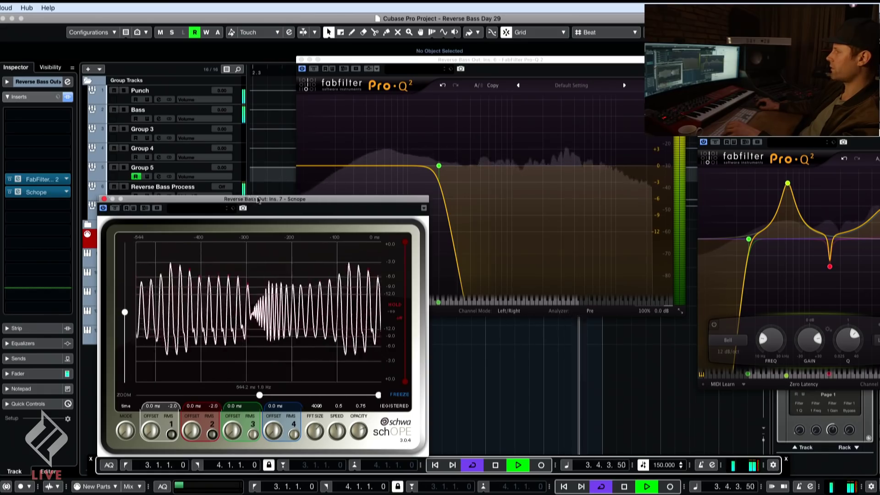
drag(192, 199, 406, 196)
Mute Kick 2 01 to compare the waveform, unmute it, and open its Kick 2 instrument beside Schope
click(154, 261)
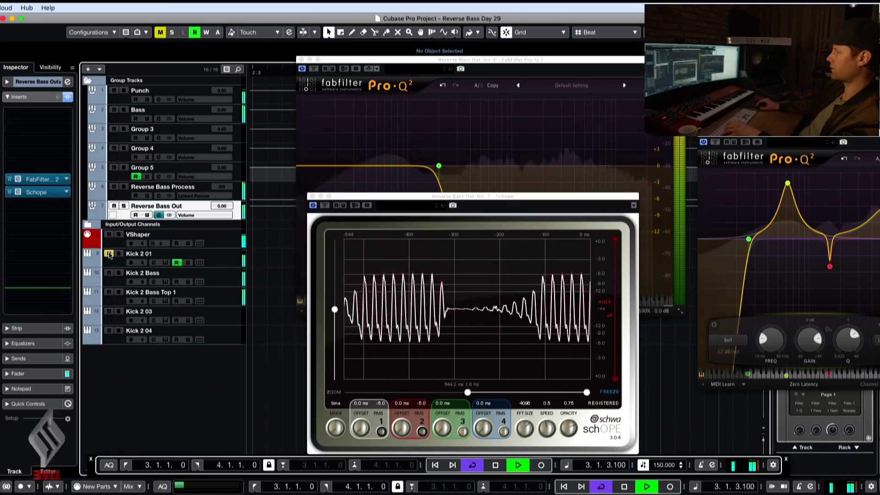
click(154, 260)
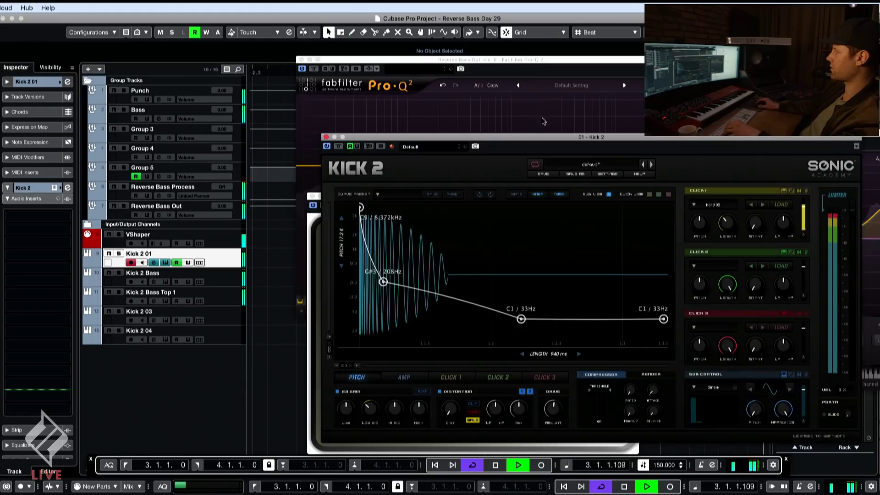
drag(543, 137, 687, 116)
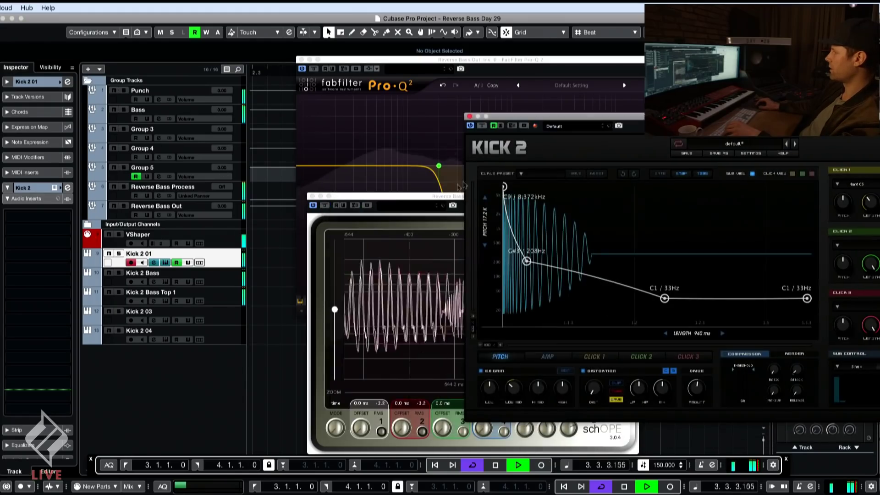
click(412, 197)
drag(413, 197, 252, 163)
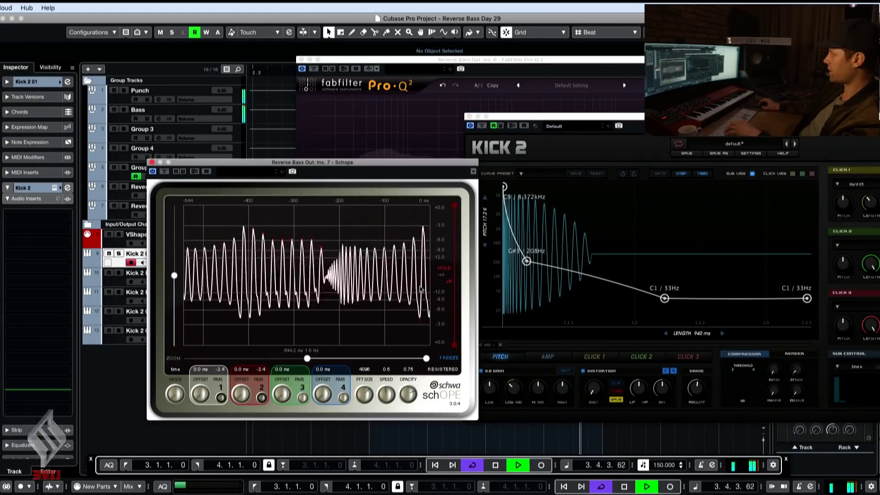
Inspect the frozen Schope waveform with playback stopped, and replay the loop with Kick 2's amp envelope displayed
click(449, 358)
key(space)
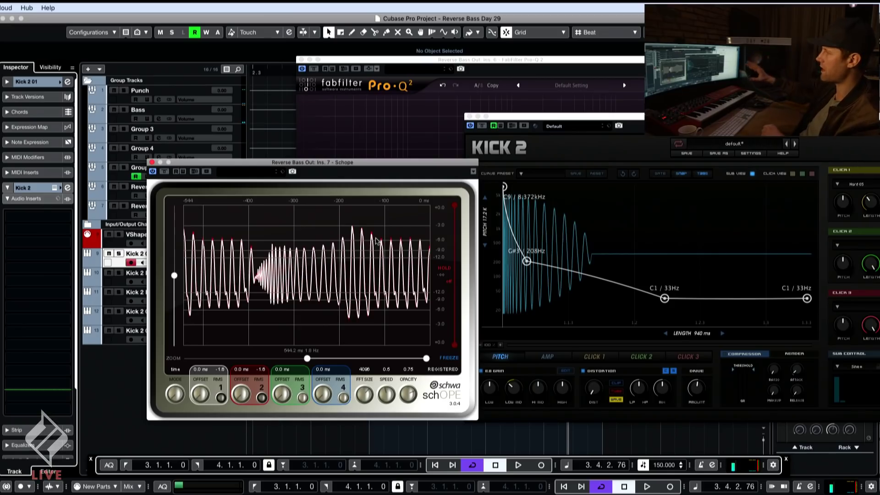
click(539, 358)
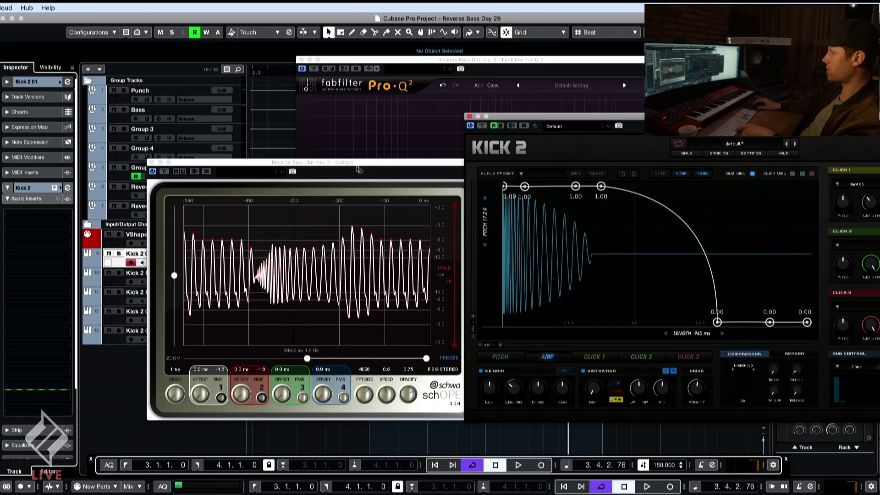
drag(310, 166, 324, 209)
key(space)
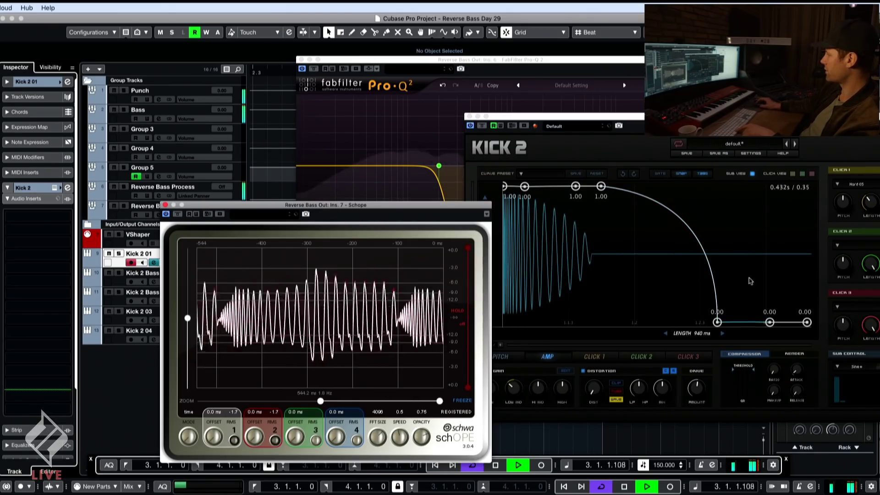
Shorten the Kick 2 amp envelope by moving its zero-level node earlier and adding a node just before 0.174 s at level 0.54
click(717, 325)
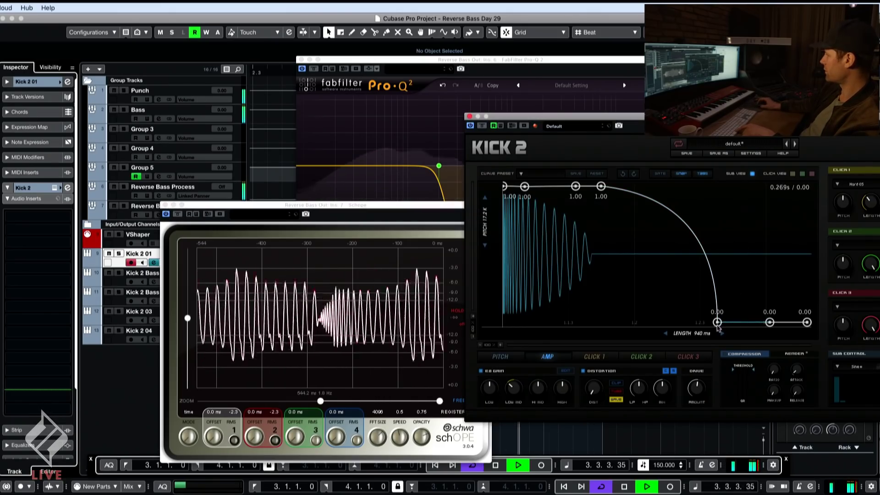
click(404, 220)
click(438, 166)
drag(237, 206, 194, 208)
click(652, 224)
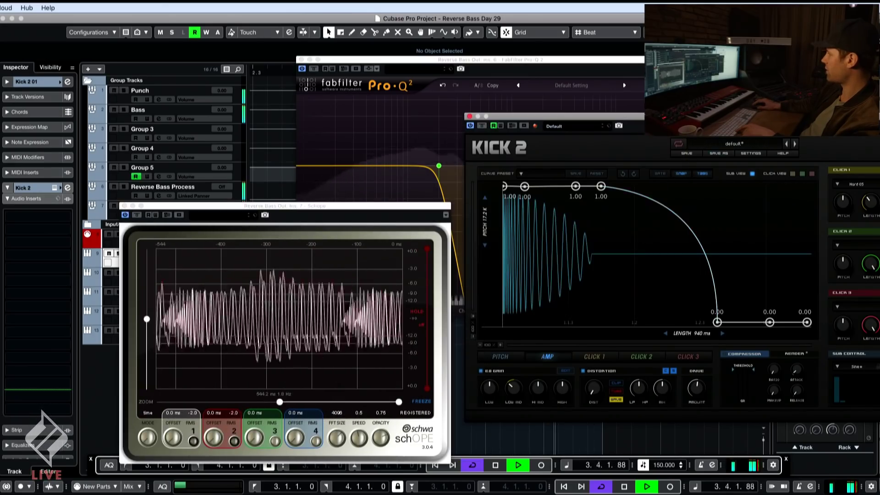
drag(695, 116, 668, 148)
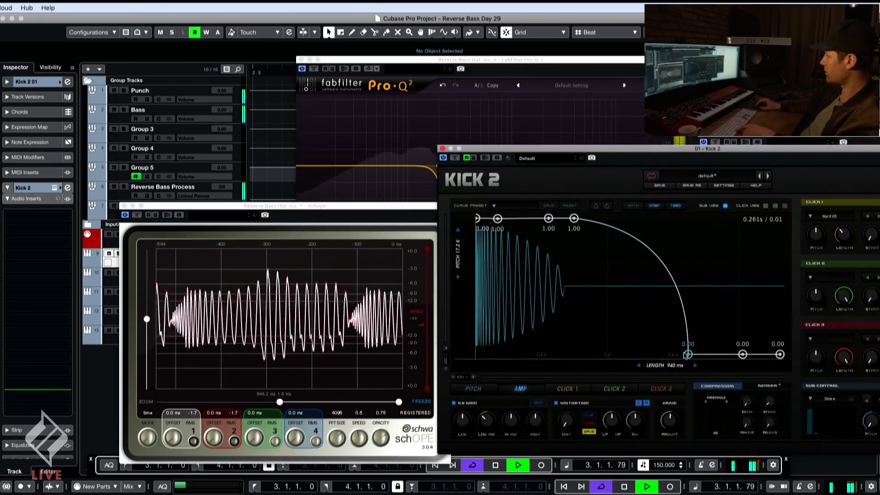
drag(686, 356, 673, 357)
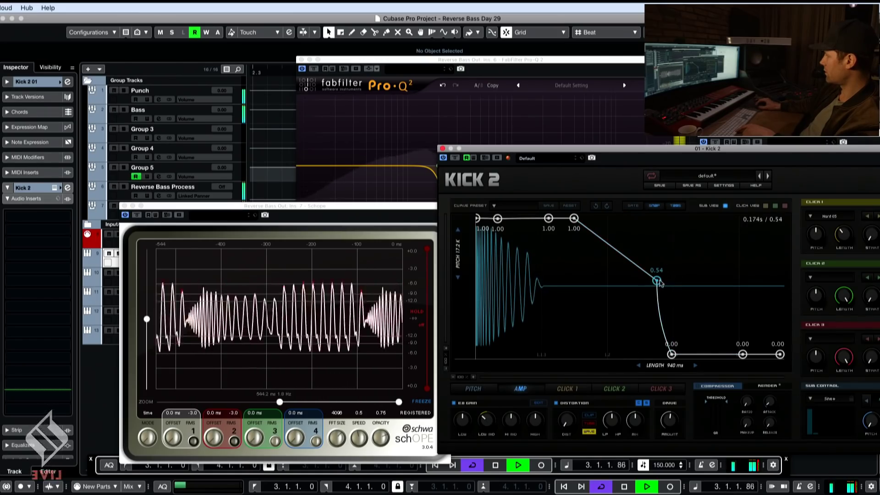
drag(657, 280, 651, 282)
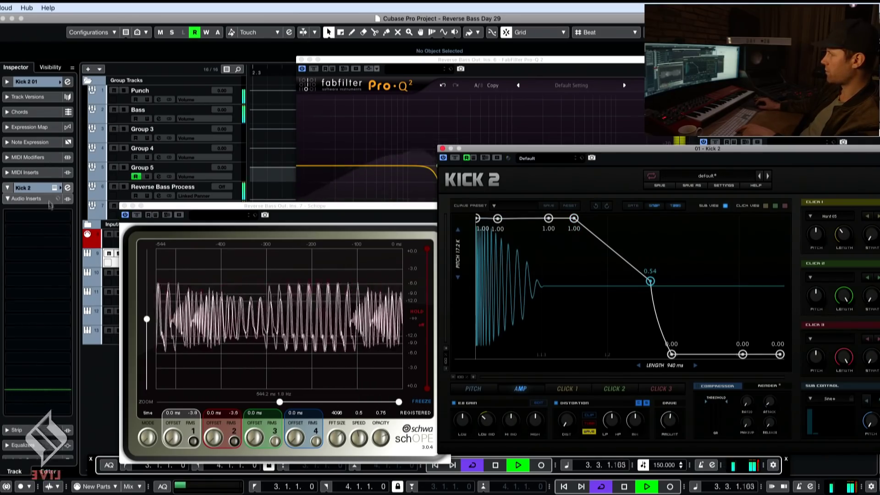
Set the Kick 2 01 audio fader to -4.02 dB, and stop playback with Pro-Q 2 on Reverse Bass Out bypassed
click(27, 198)
click(26, 258)
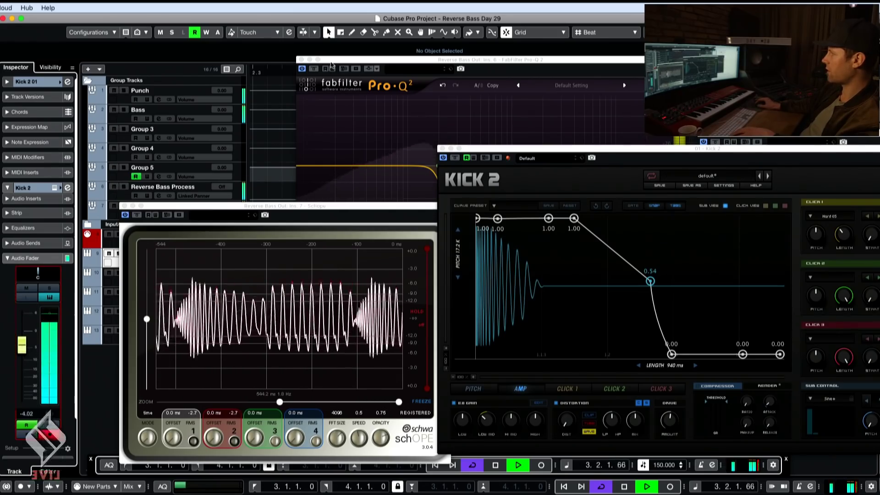
click(311, 191)
drag(254, 210, 240, 194)
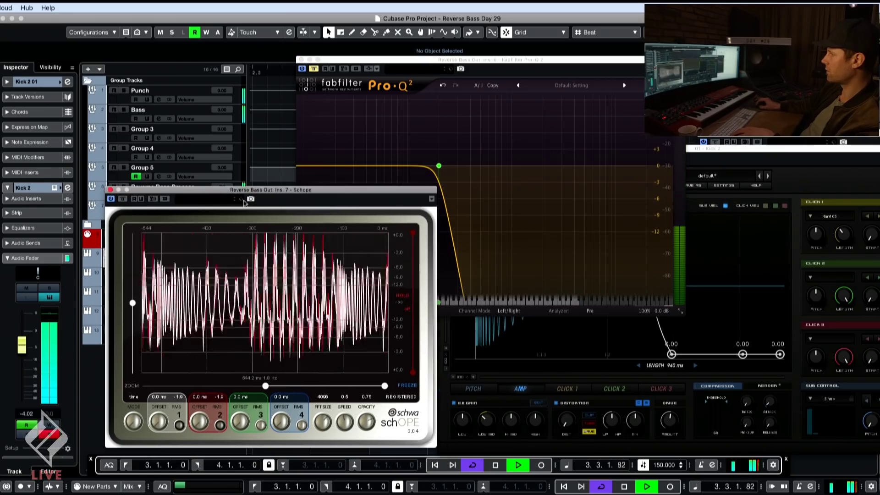
key(space)
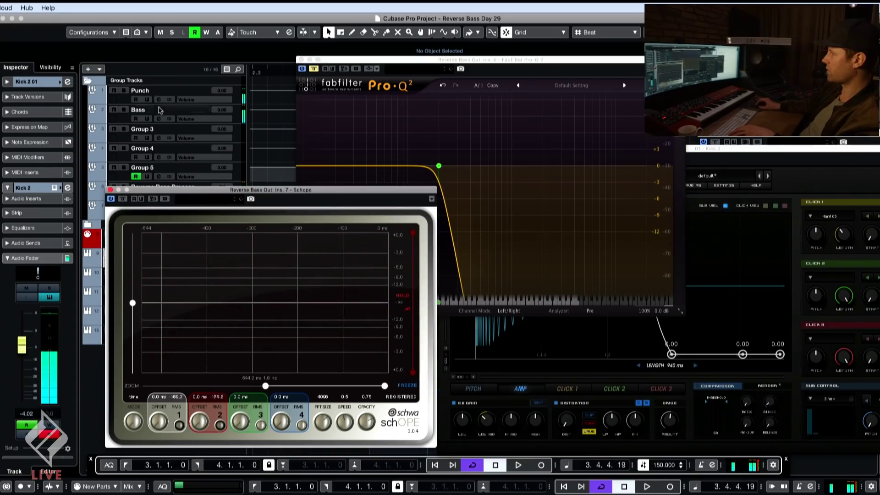
Load UAD Oxford Inflator into the second insert slot of the Bass group and close the Reverse Bass Out Pro-Q 2
click(160, 110)
click(69, 128)
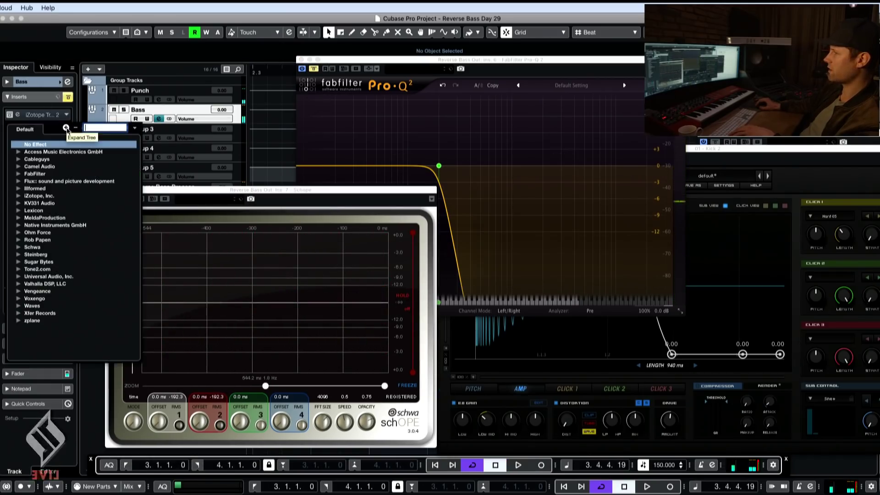
click(67, 128)
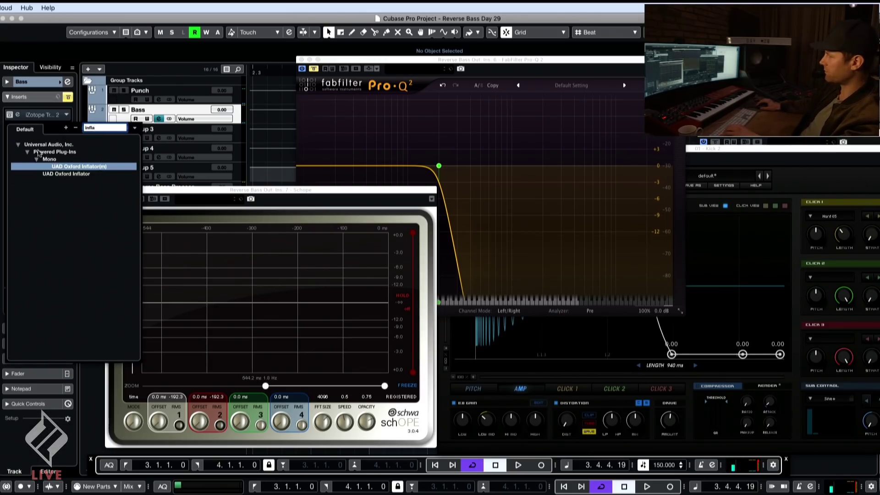
click(68, 174)
click(301, 60)
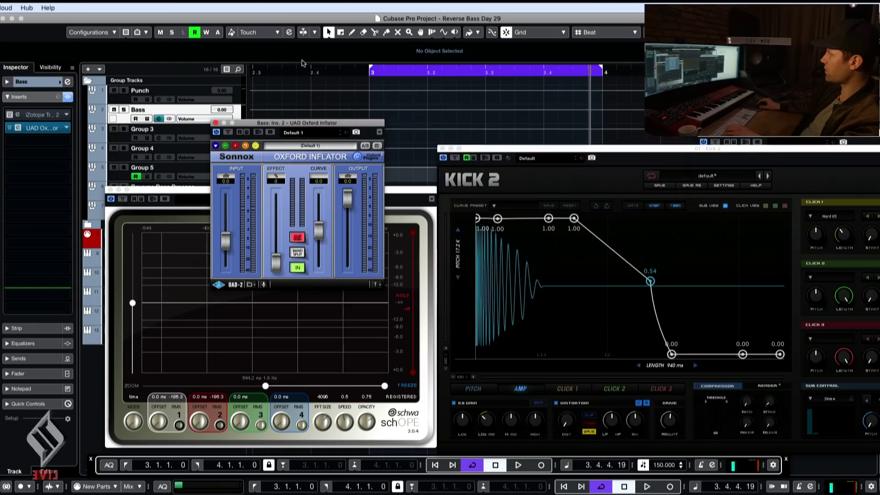
Close the Kick 2, Pro-Q 2 and Schope windows, leaving only the Bass group's Oxford Inflator open beside the track list
click(443, 148)
key(super+w)
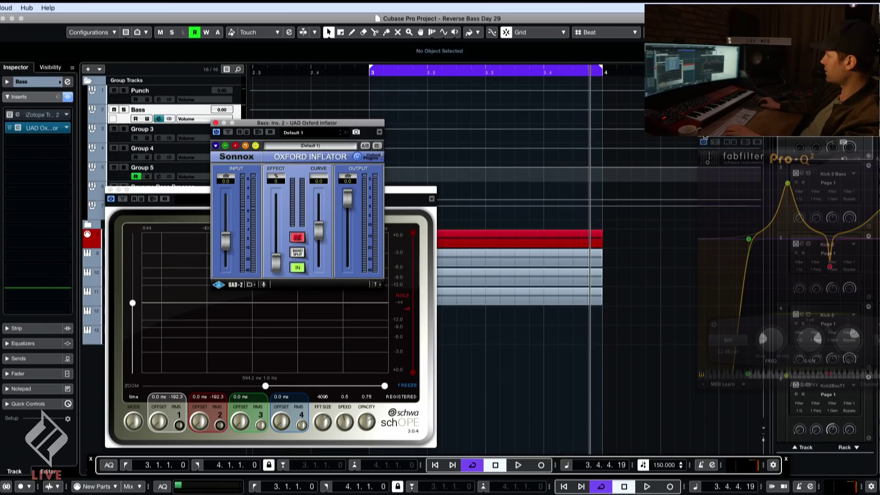
click(269, 133)
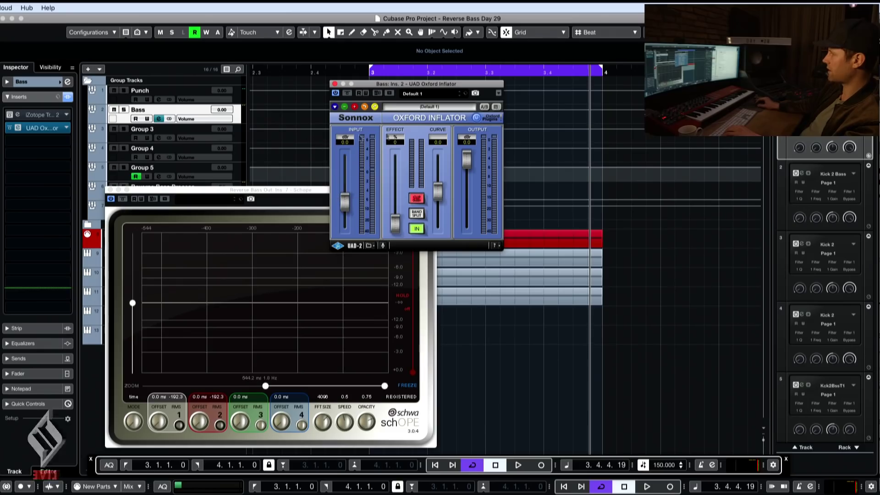
click(110, 190)
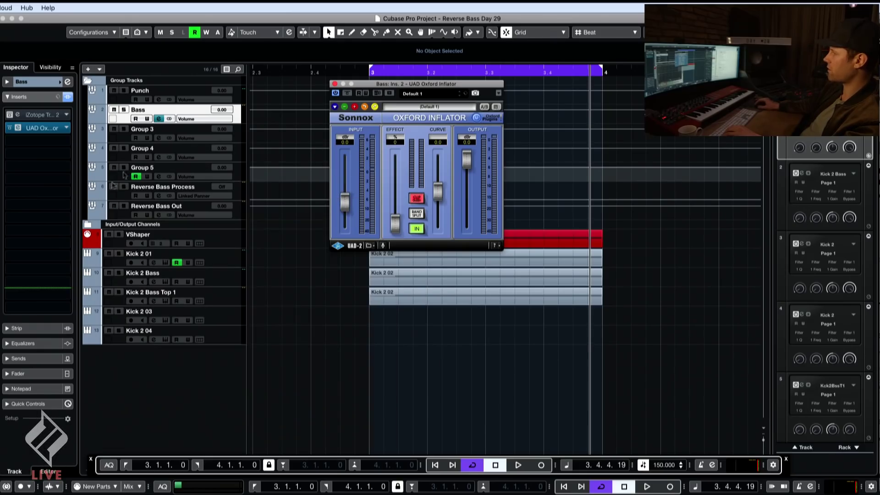
Play the loop and display the Schope waveform of the Reverse Bass Out group alongside the Oxford Inflator
key(space)
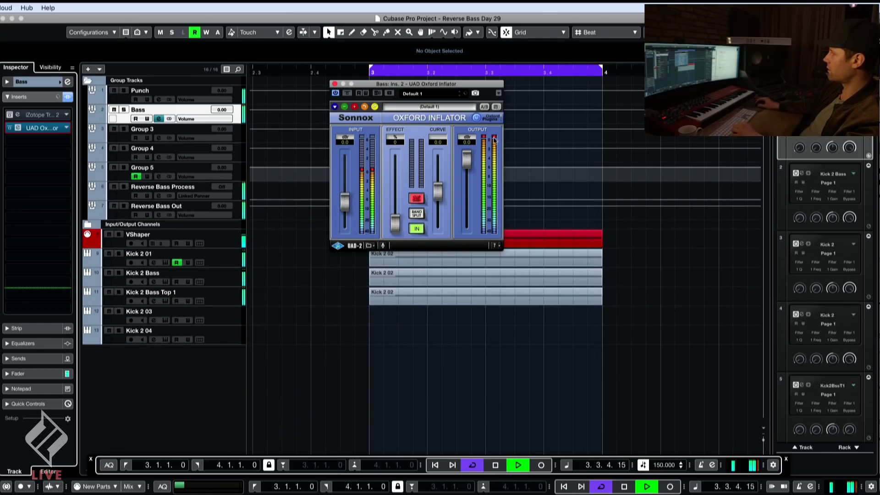
click(198, 211)
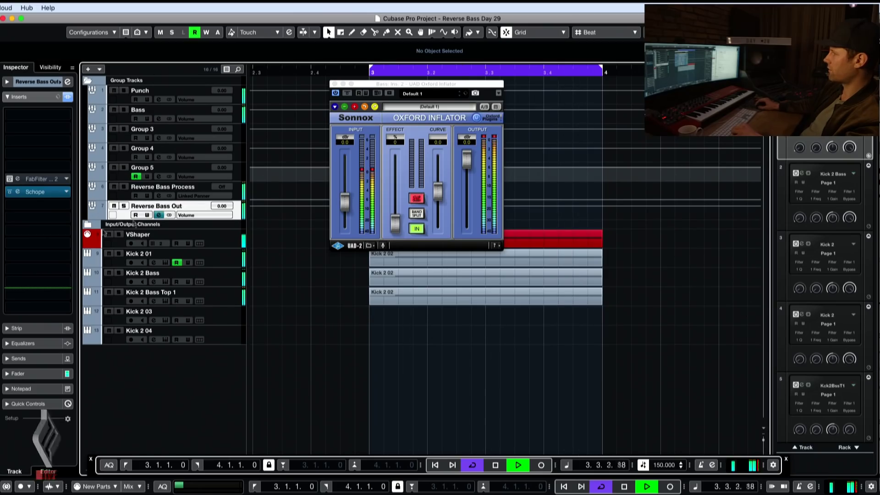
click(37, 192)
mouse_move(467, 158)
mouse_down()
mouse_move(469, 179)
mouse_move(468, 144)
mouse_up()
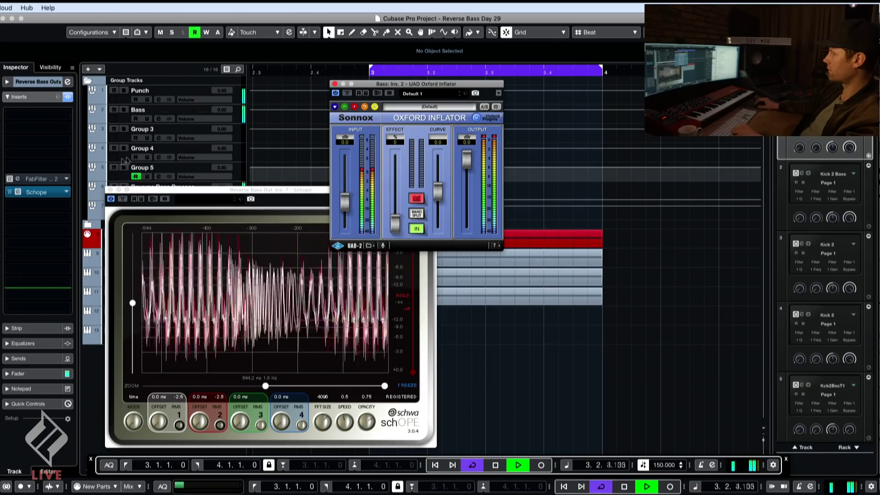
Lower the faders of the Punch and Bass groups together to -1.27 dB
click(137, 109)
shift+click(140, 90)
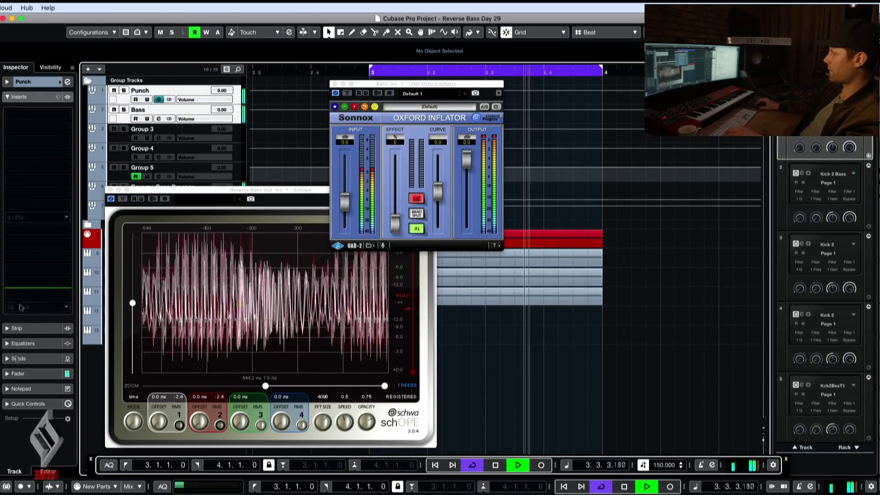
click(17, 373)
drag(22, 228, 23, 235)
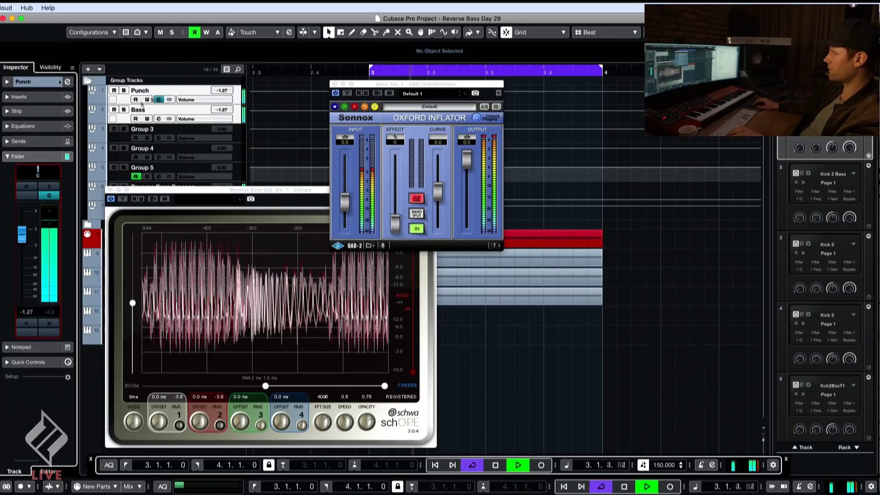
Set the Bass group's Oxford Inflator to input +4.16, output -3.69 and effect 53.6 while auditioning the loop
click(341, 202)
drag(341, 202, 344, 190)
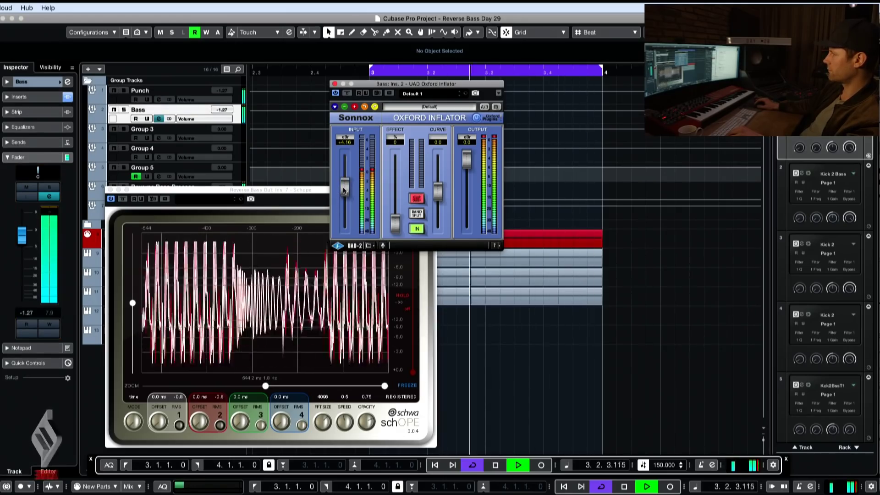
drag(475, 171, 477, 181)
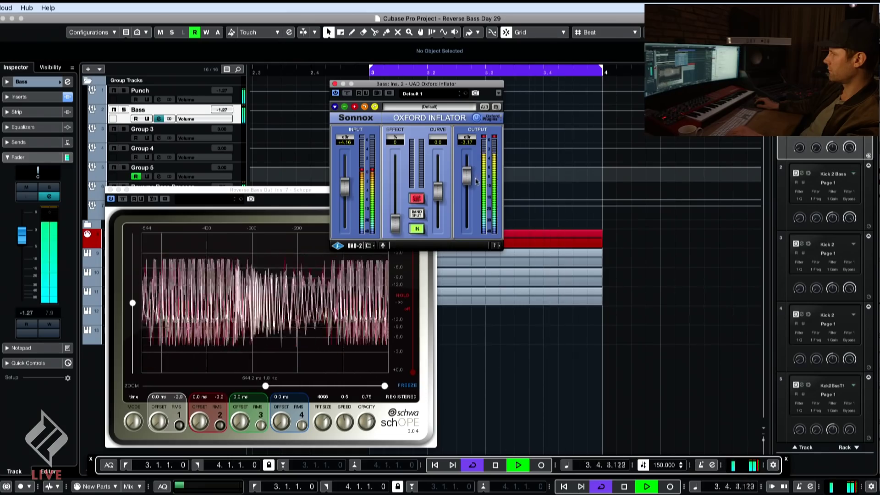
key(space)
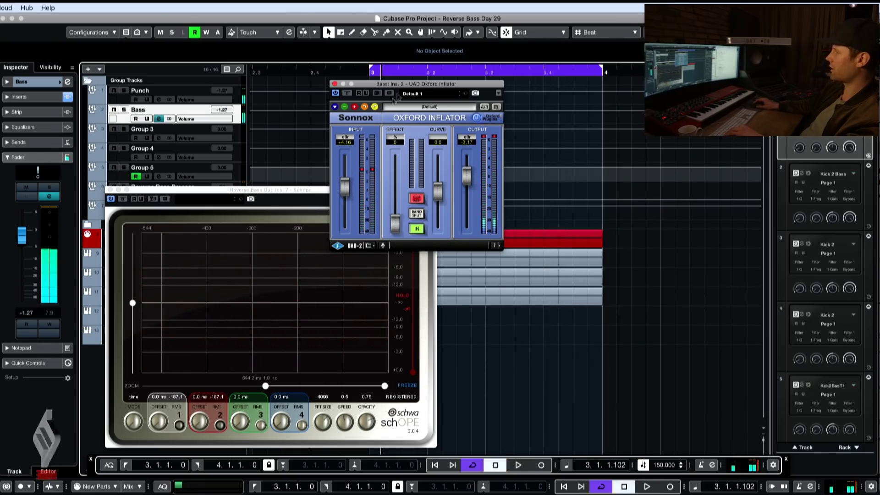
click(393, 75)
key(space)
key(space)
drag(469, 178, 469, 182)
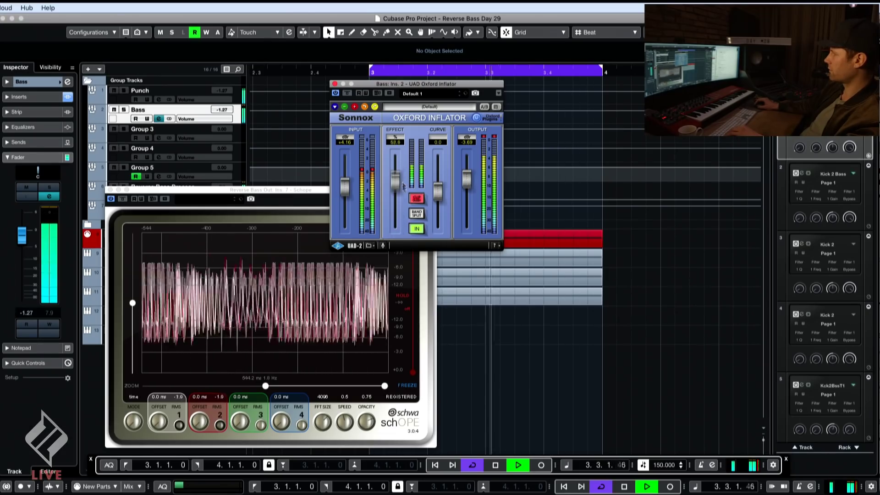
drag(395, 180, 396, 187)
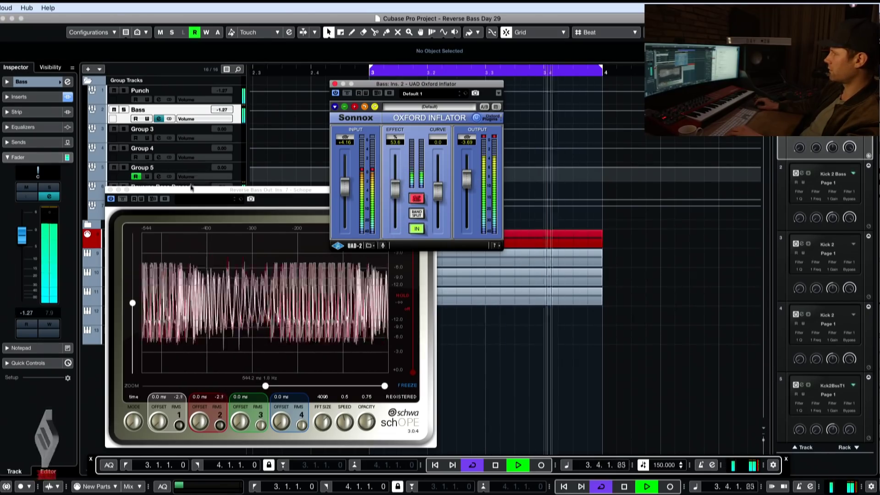
Move Schope clear of the track list and replace Trash 2 in the Bass group's first insert with FabFilter Pro-Q 2
drag(191, 187, 355, 168)
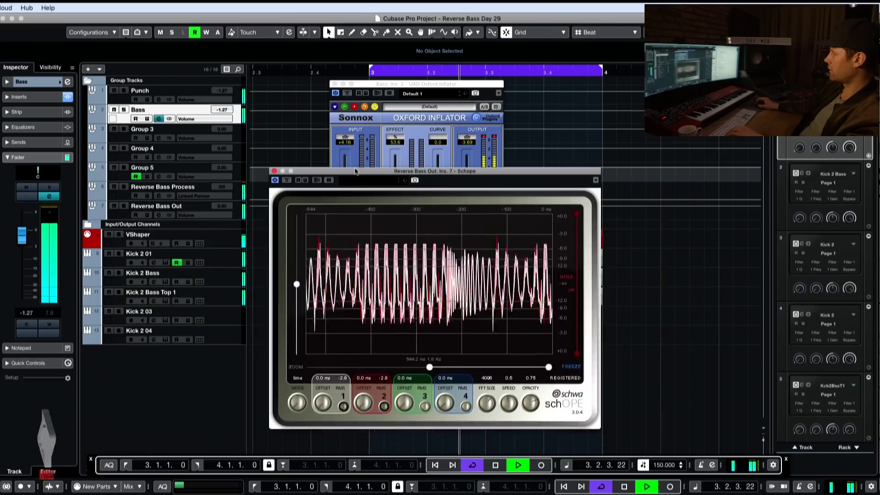
click(41, 98)
click(64, 115)
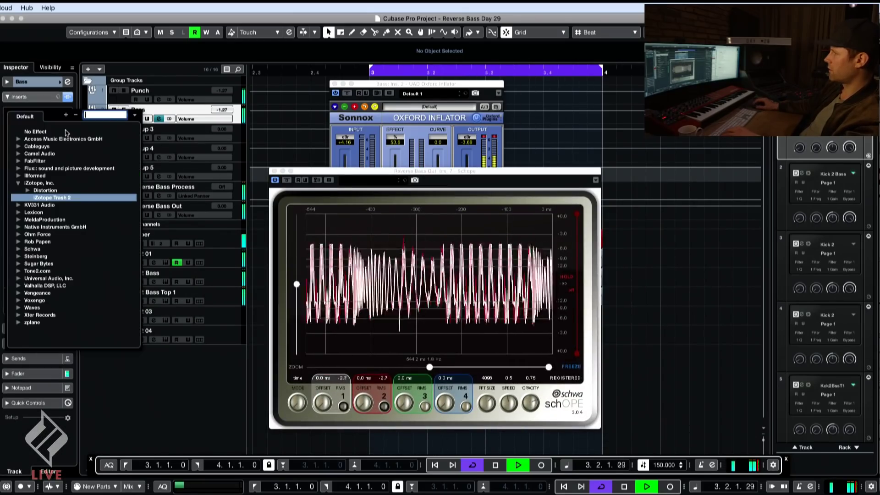
text(pro-q)
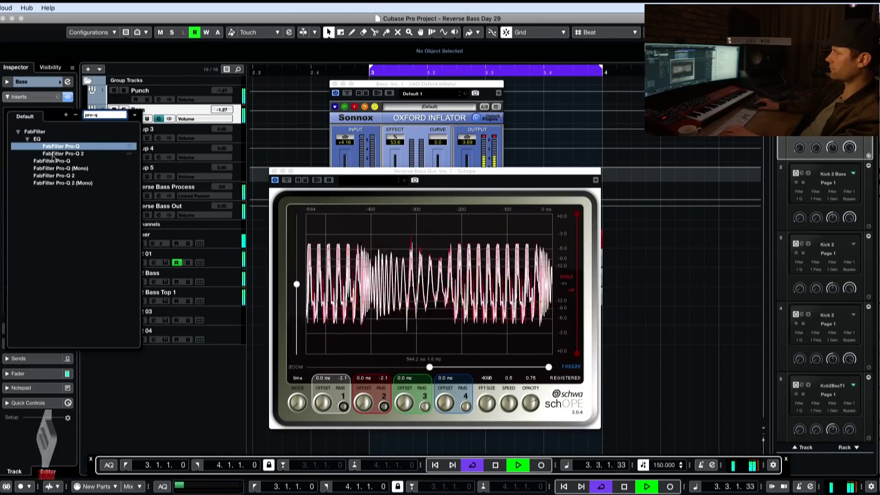
click(54, 154)
Add two gentle, neighbouring bell boosts of about 2 dB in the Bass group's Pro-Q 2, and bring the Oxford Inflator forward
mouse_move(453, 296)
mouse_down()
mouse_move(453, 277)
mouse_move(463, 285)
mouse_up()
click(517, 296)
mouse_move(517, 295)
mouse_down()
mouse_move(523, 285)
mouse_move(516, 285)
mouse_up()
drag(412, 87, 419, 89)
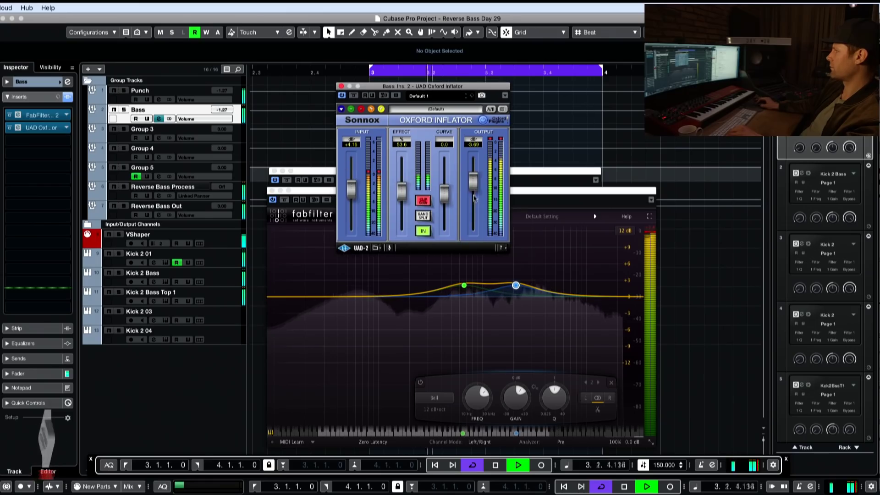
Lower the Bass group's fader to -2.18 dB
click(18, 373)
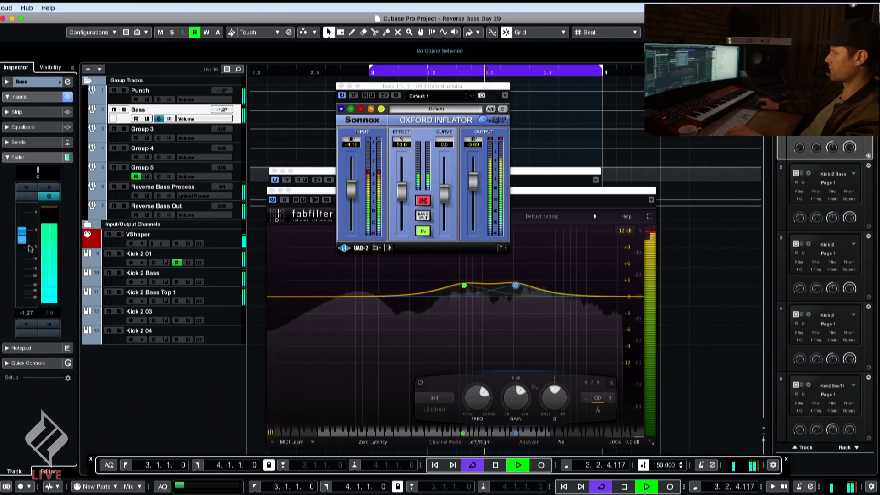
drag(23, 241, 25, 244)
Compare the Reverse Bass Out waveform in Schope with that group's Pro-Q 2 engaged and bypassed, and stop playback
click(166, 207)
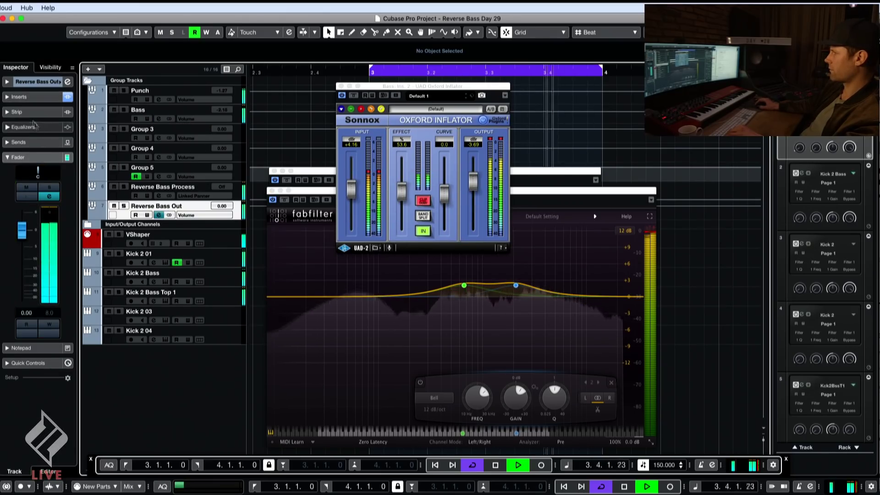
click(18, 97)
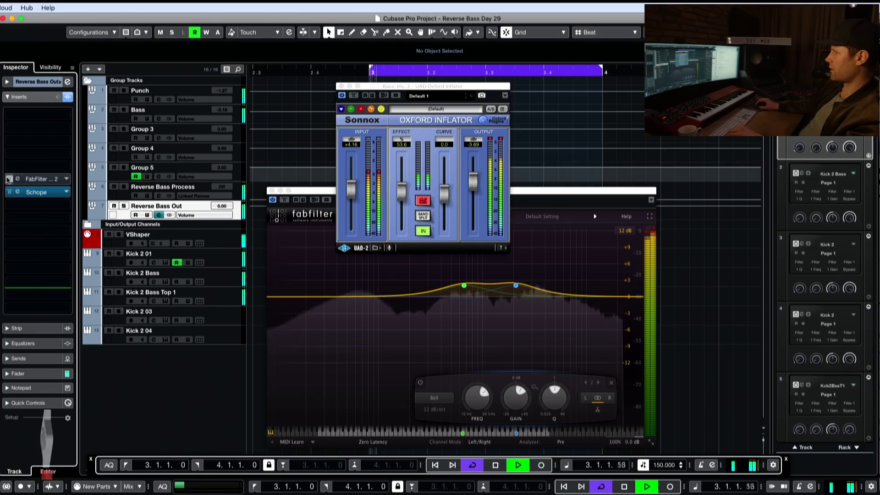
click(49, 194)
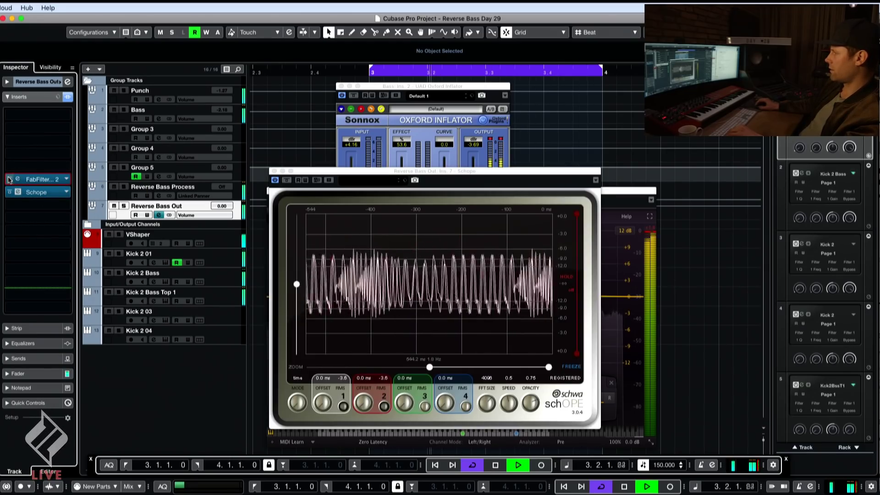
key(space)
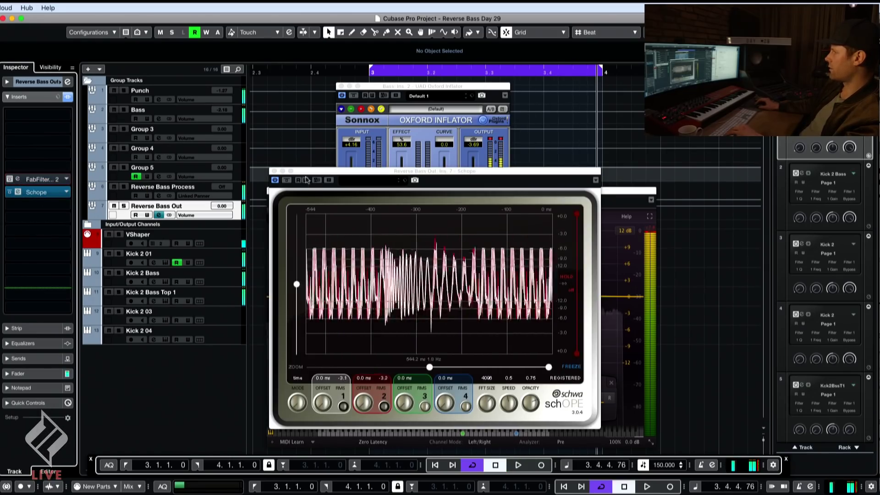
Close the Oxford Inflator, Schope and Pro-Q 2 windows and select the Punch group
click(340, 86)
click(274, 171)
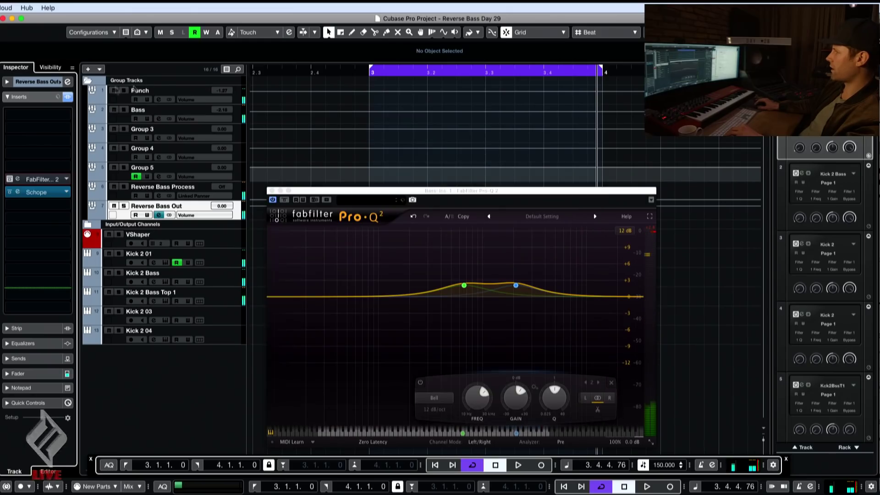
click(156, 92)
click(272, 190)
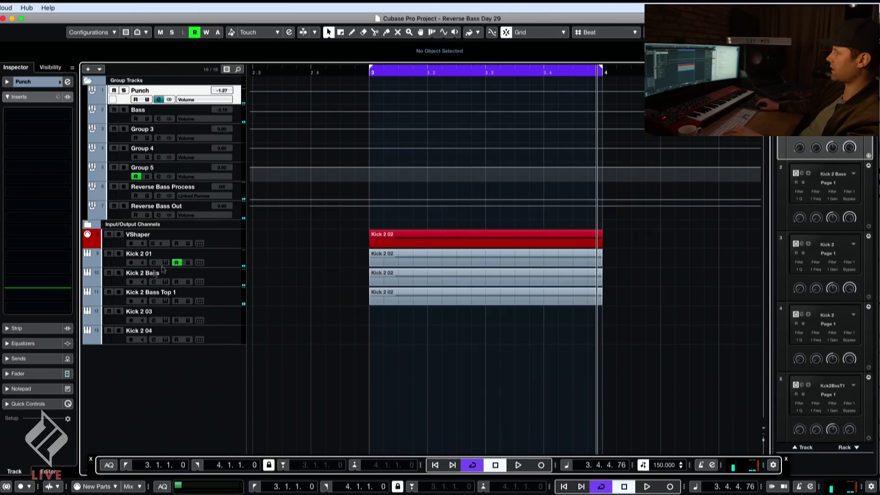
Duplicate the Kick 2 01 track and audition the copy soloed
click(152, 252)
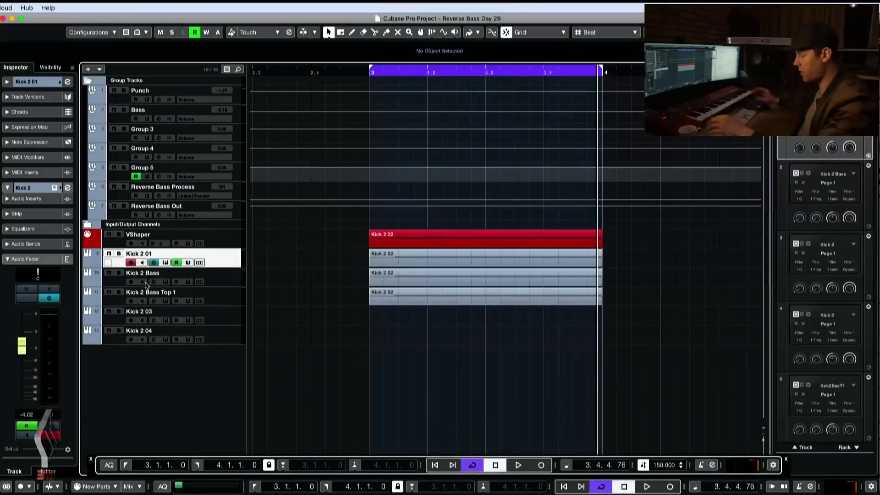
key(shift+d)
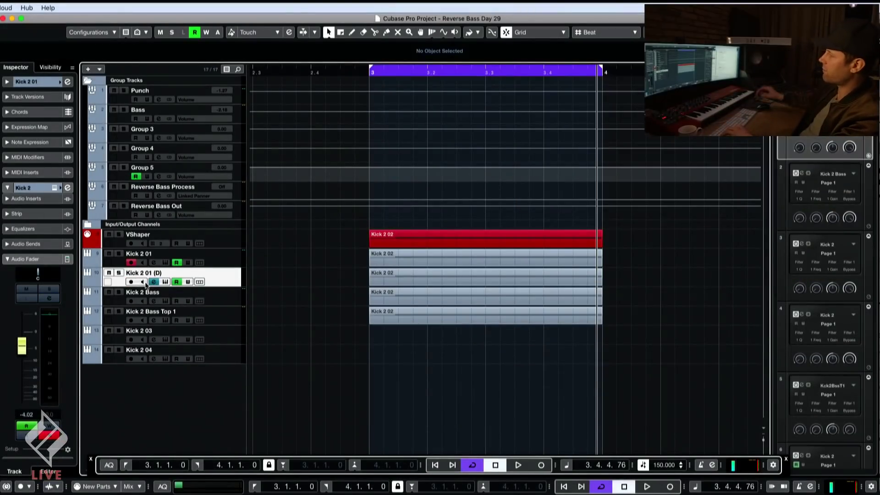
key(s)
key(s)
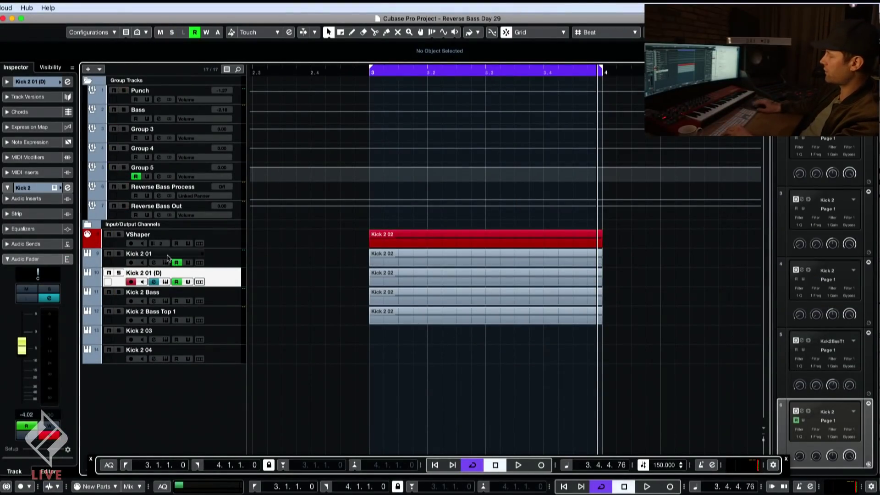
key(space)
key(space)
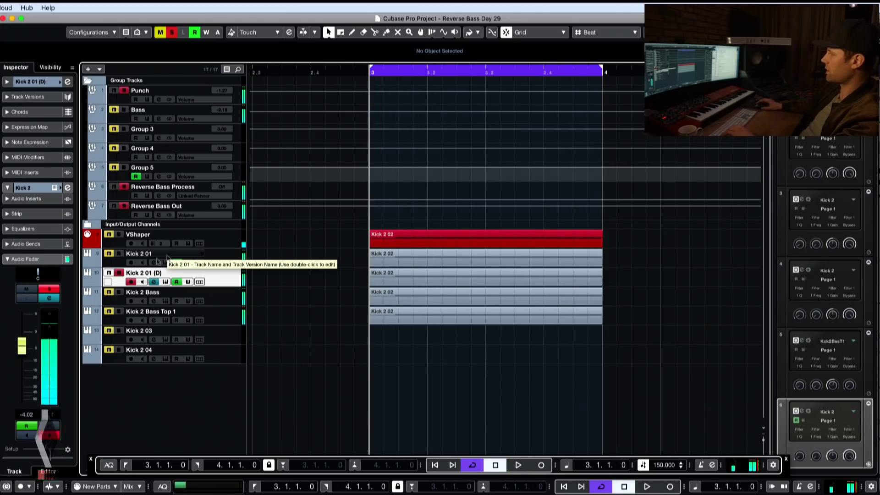
Solo the original Kick 2 01 track and lower its pitch envelope's start node to 1.319 kHz during playback
click(204, 259)
key(s)
key(space)
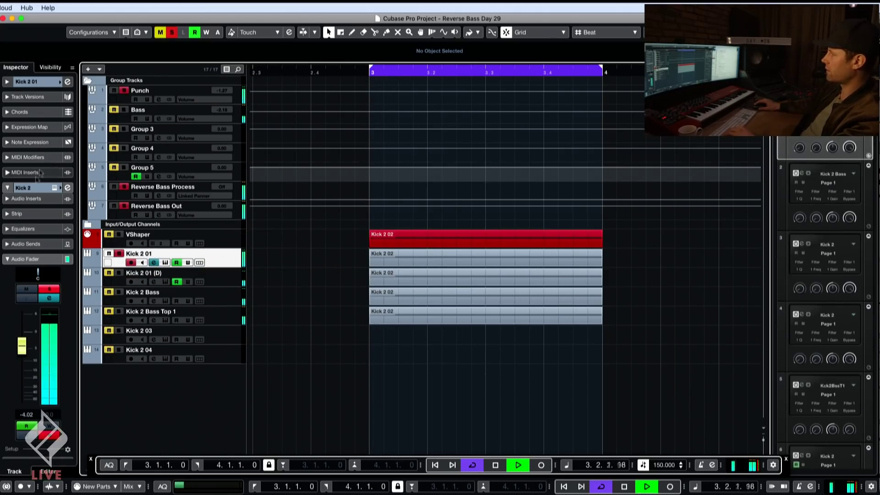
key(Return)
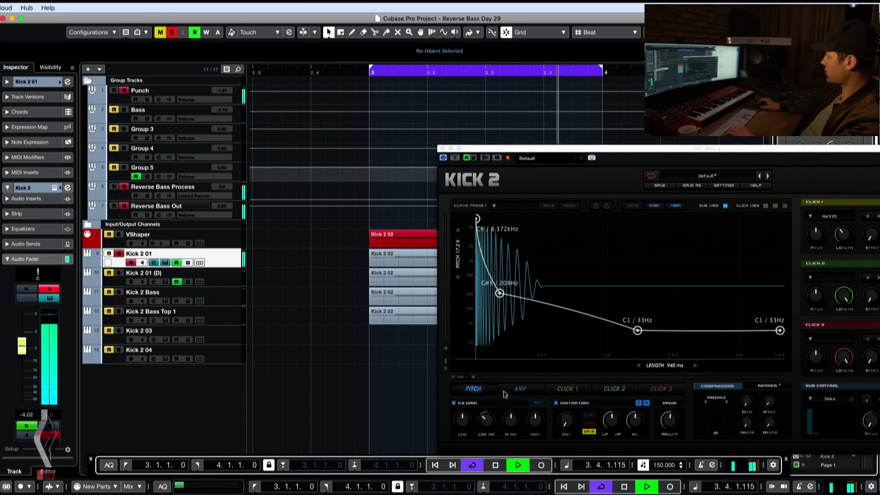
drag(477, 219, 486, 266)
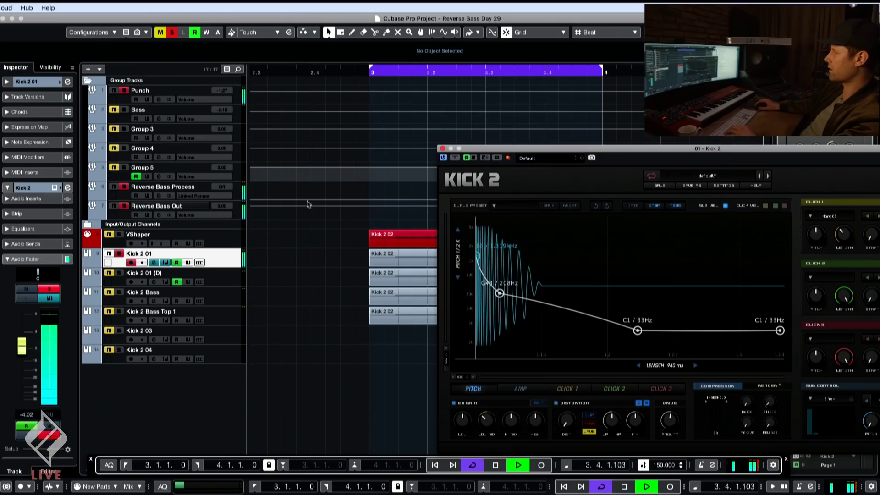
key(space)
Load FabFilter Pro-Q 2 (Mono) into the first audio insert slot of the duplicated Kick 2 01 track
click(225, 274)
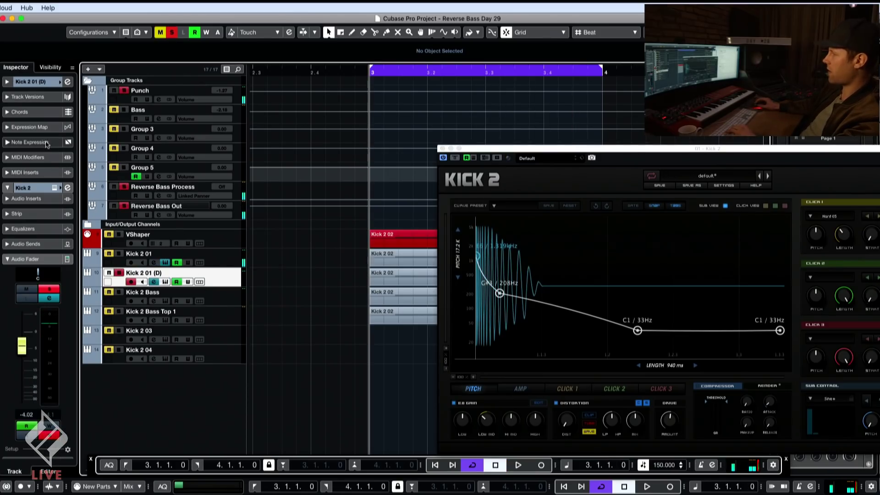
click(64, 198)
click(66, 217)
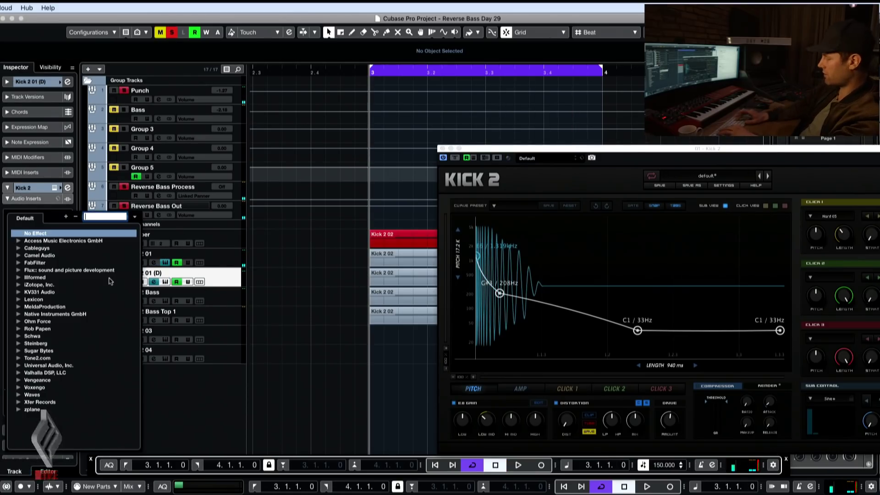
text(pro-q)
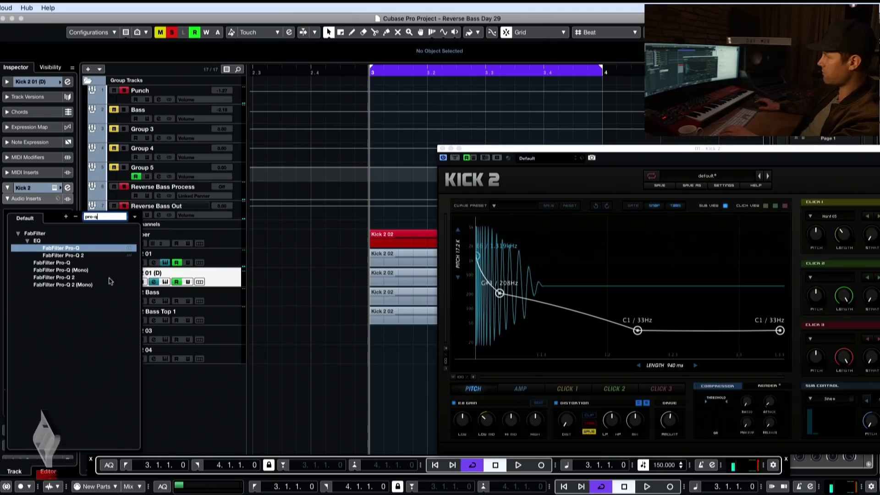
click(70, 284)
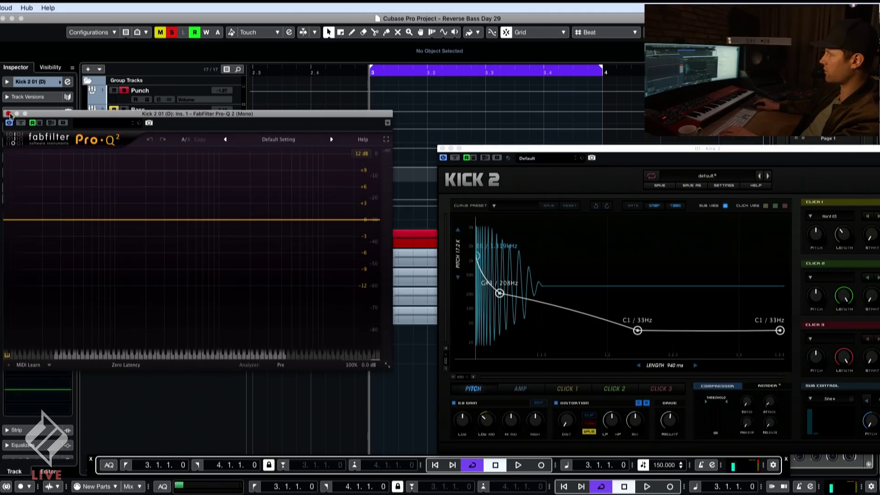
Replace the mono equalizer in the first insert slot of Kick 2 01 (D) with the standard FabFilter Pro-Q 2
click(9, 113)
click(67, 218)
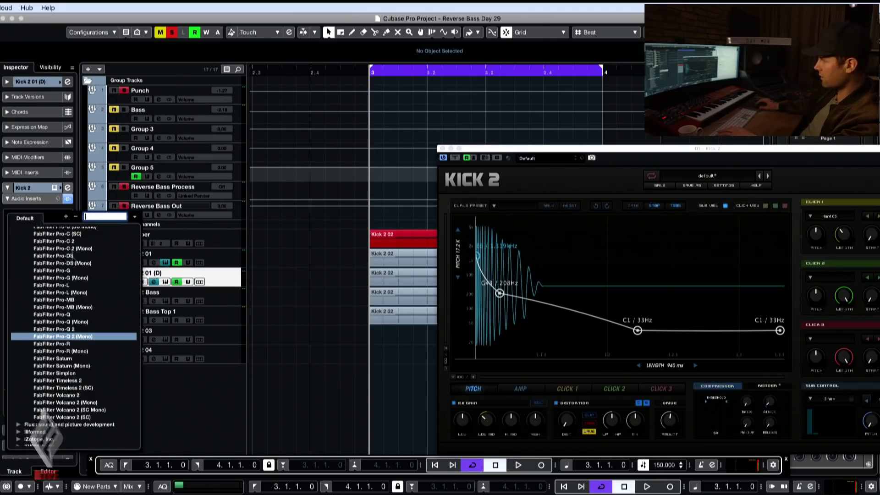
click(67, 329)
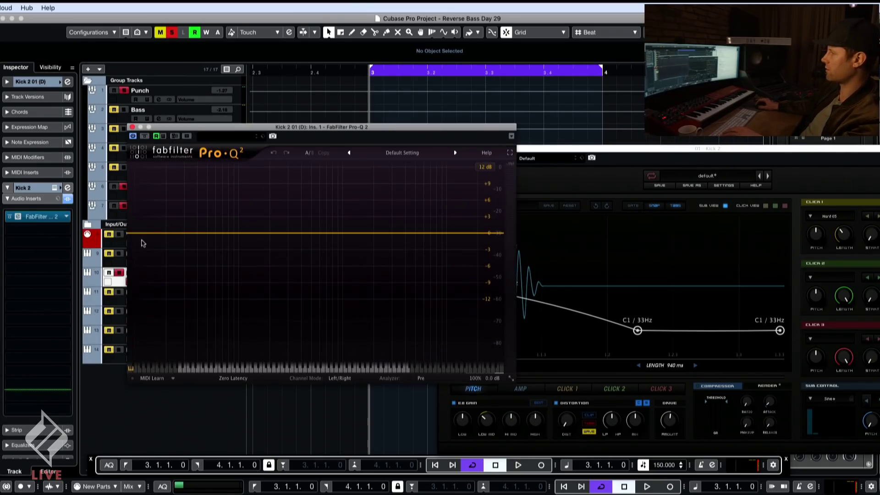
Add a low cut at about 571.5 Hz with an 18 dB/oct slope in Pro-Q 2 and audition it
drag(142, 242, 246, 233)
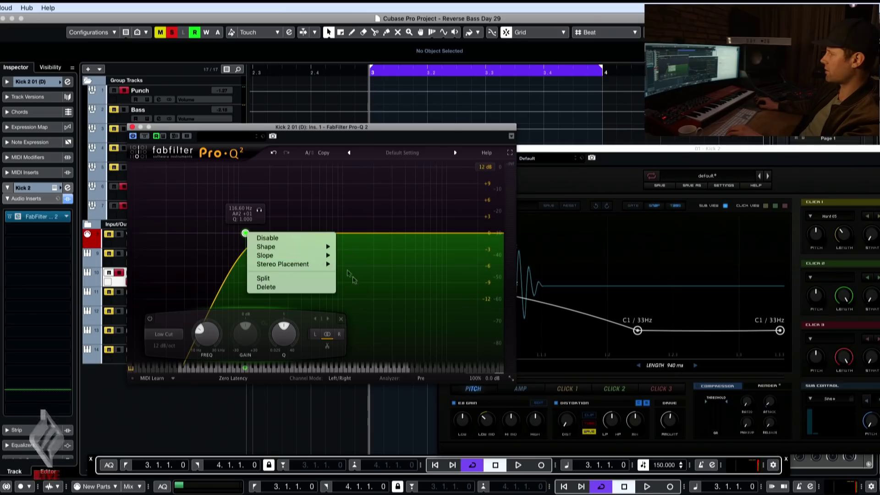
mouse_move(321, 255)
click(354, 299)
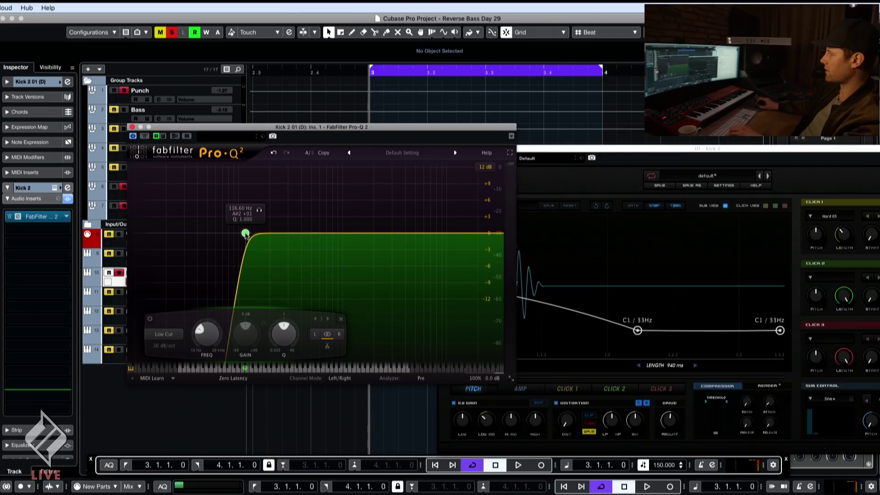
drag(246, 234, 318, 234)
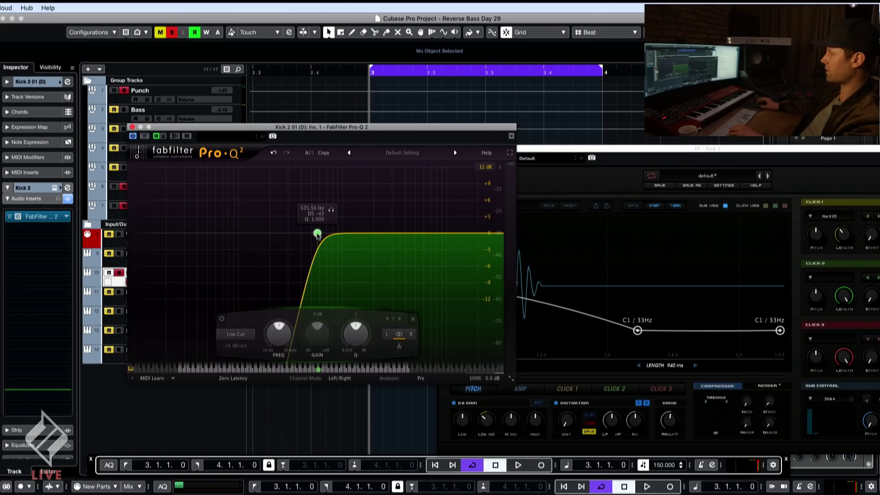
scroll(317, 234, down, 1)
key(space)
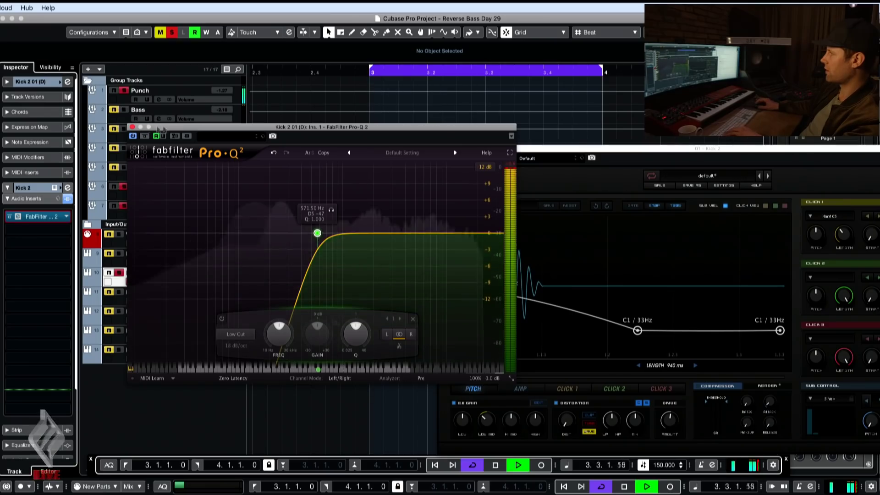
drag(321, 127, 572, 128)
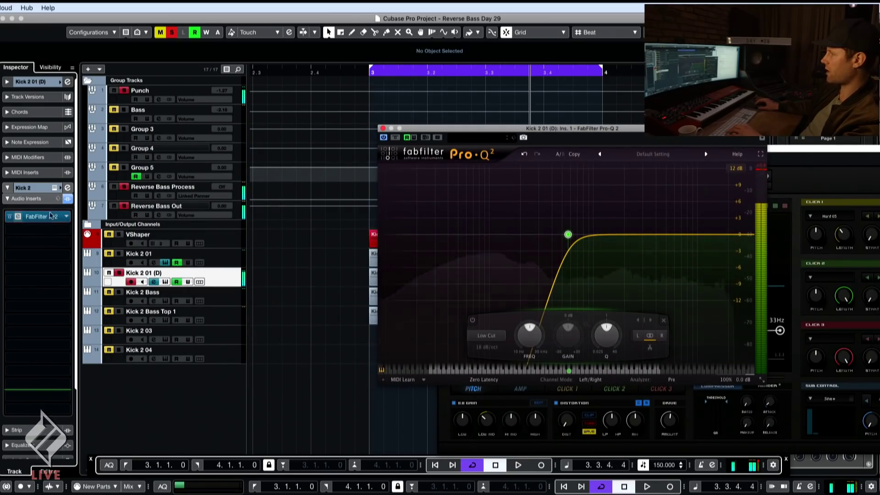
Stop playback, move Pro-Q 2 to insert slot 10 of Kick 2 01 (D), and close its window
key(space)
drag(205, 267, 52, 332)
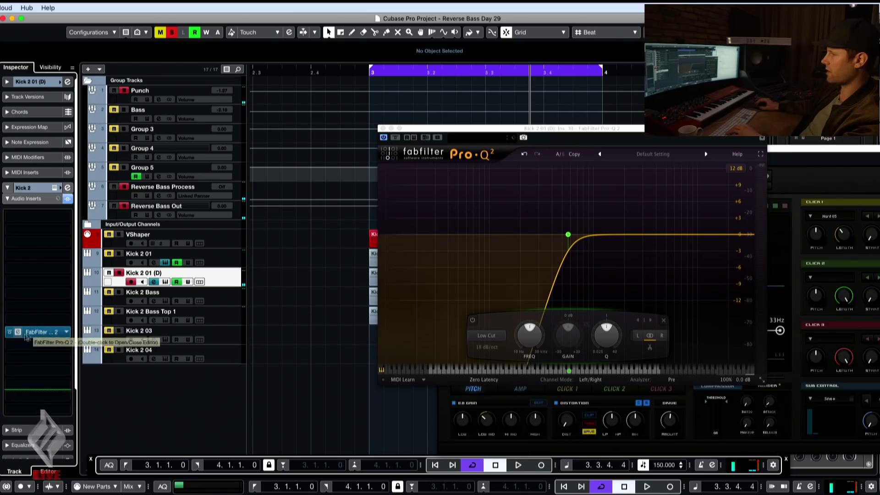
click(42, 331)
click(43, 331)
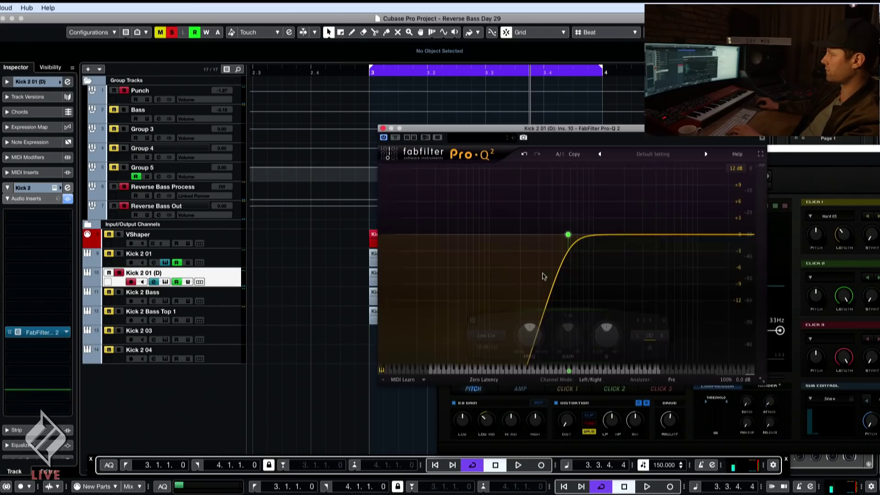
click(384, 129)
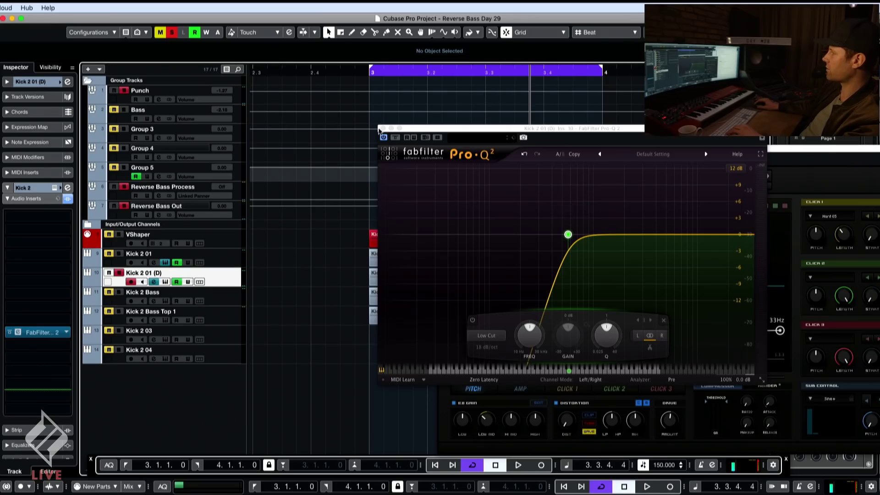
Load iZotope Trash 2 into the first insert slot and choose the Crungey Grunch distortion type during playback
click(67, 217)
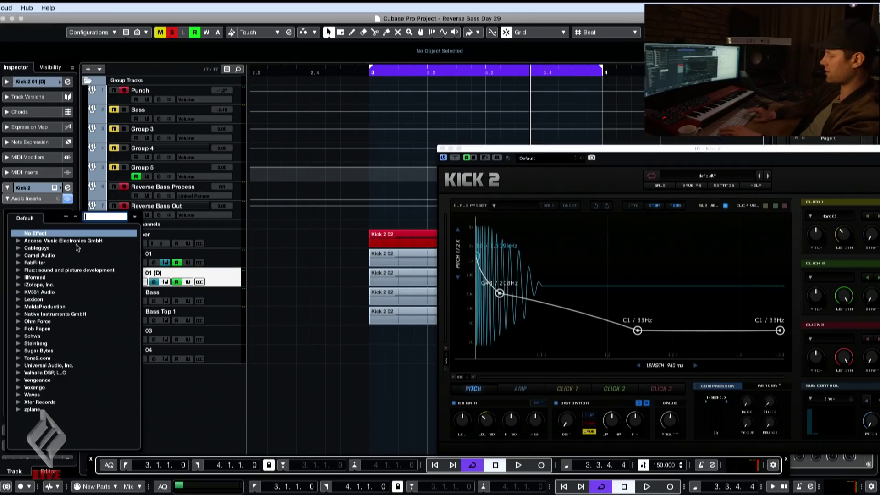
click(134, 236)
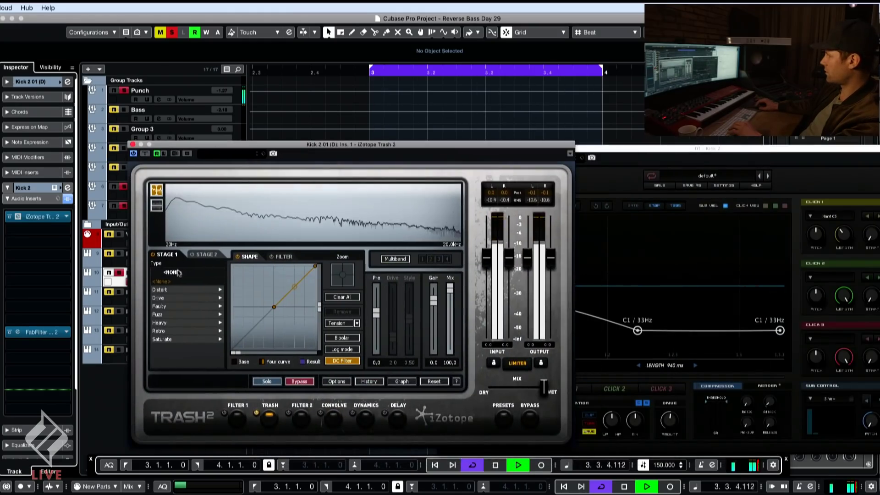
click(160, 289)
click(162, 297)
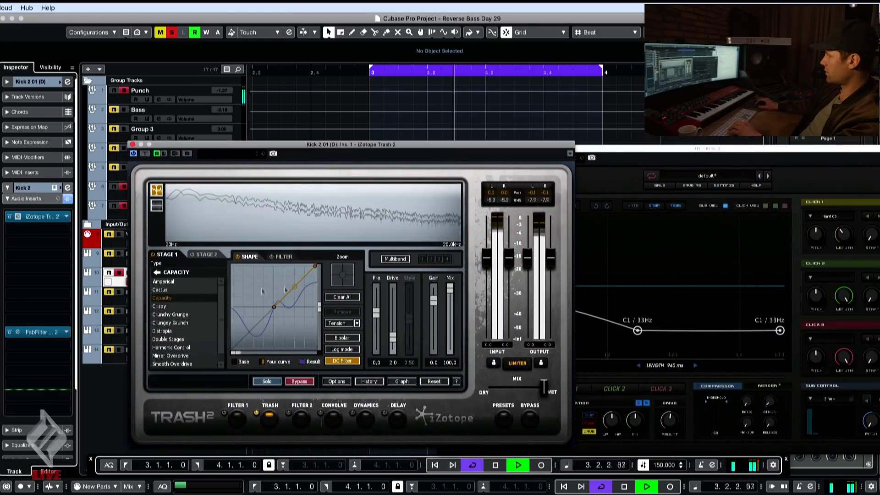
key(Down)
key(Down)
key(Down)
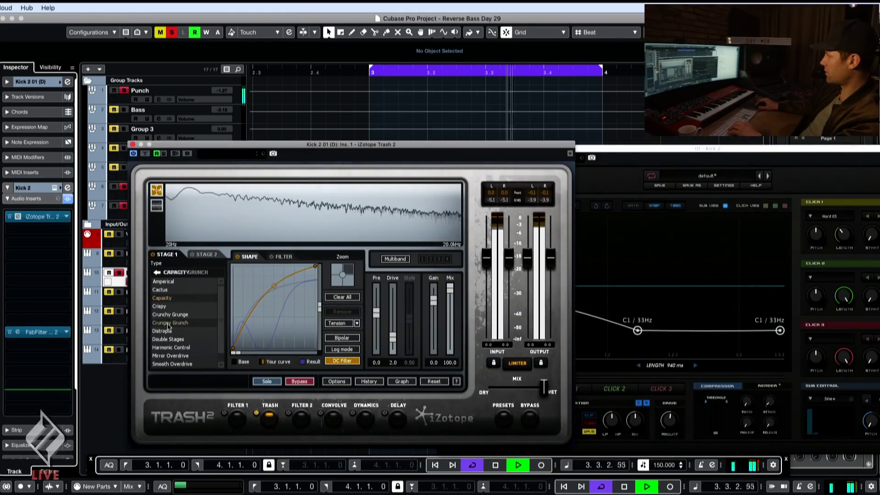
Add points to the Trash 2 shape curve so that it rises steeply near its start
click(245, 301)
click(239, 332)
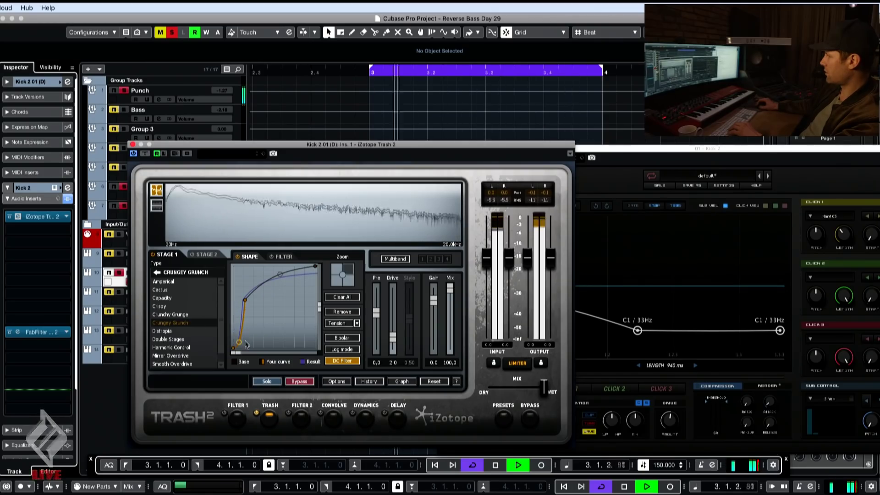
drag(187, 142, 374, 144)
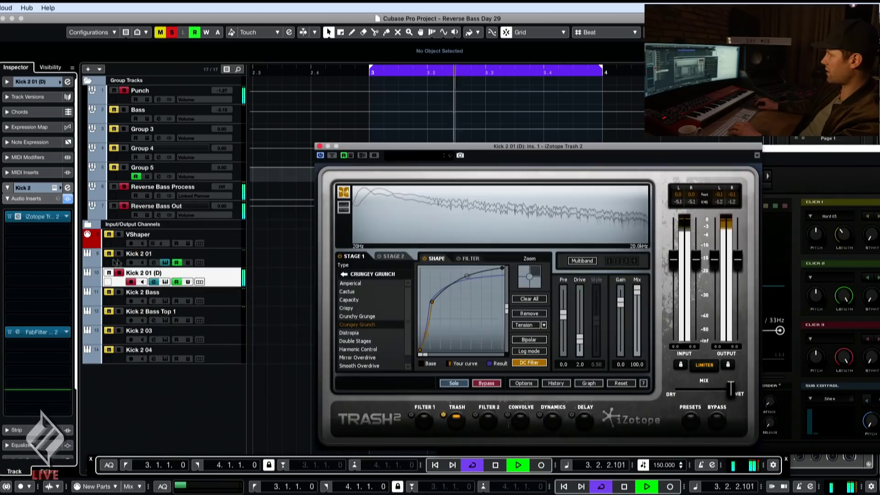
Add Kick 2 01, Kick 2 Bass, Kick 2 Bass Top 1 and VShaper to the solo, and reselect Kick 2 01 (D)
click(134, 263)
click(140, 274)
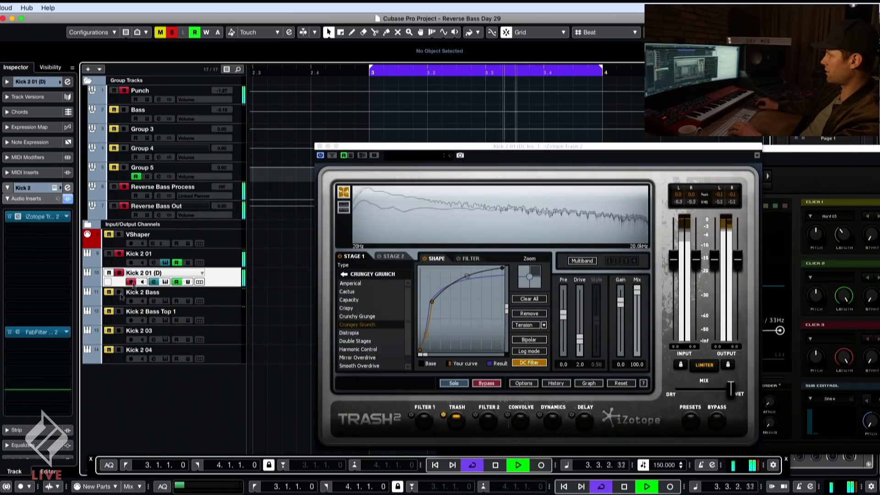
key(Down)
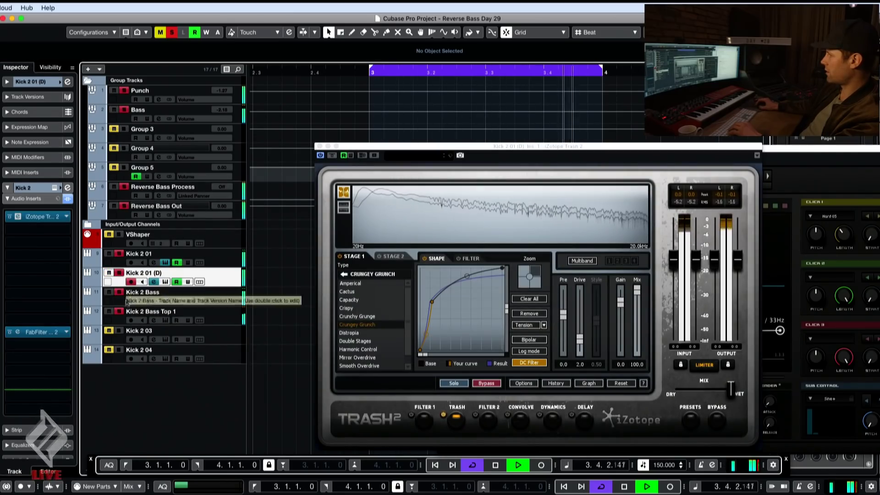
key(Up)
key(Up)
key(Up)
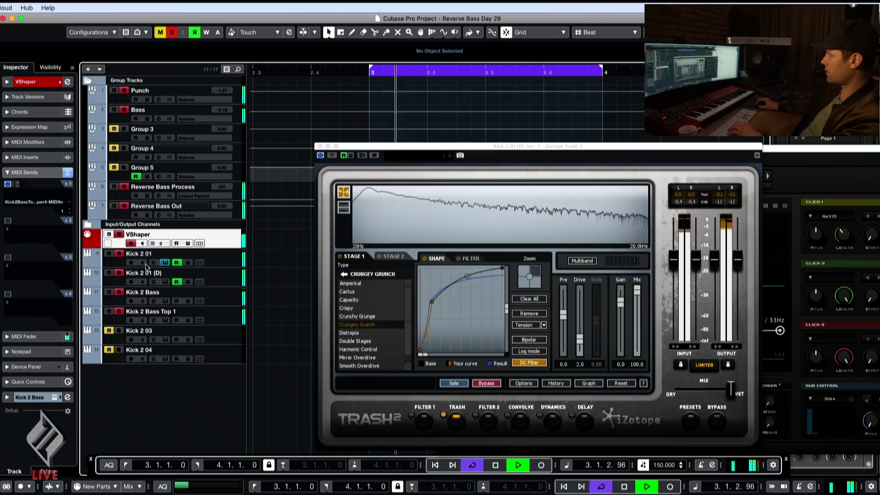
key(Down)
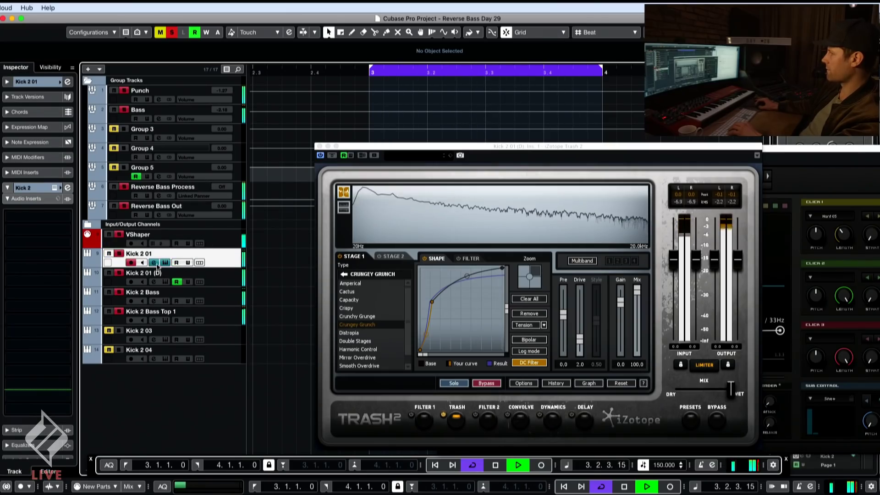
key(Down)
Close the original Kick 2 window and open the Kick 2 instrument of the Kick 2 01 (D) track
drag(789, 149, 440, 140)
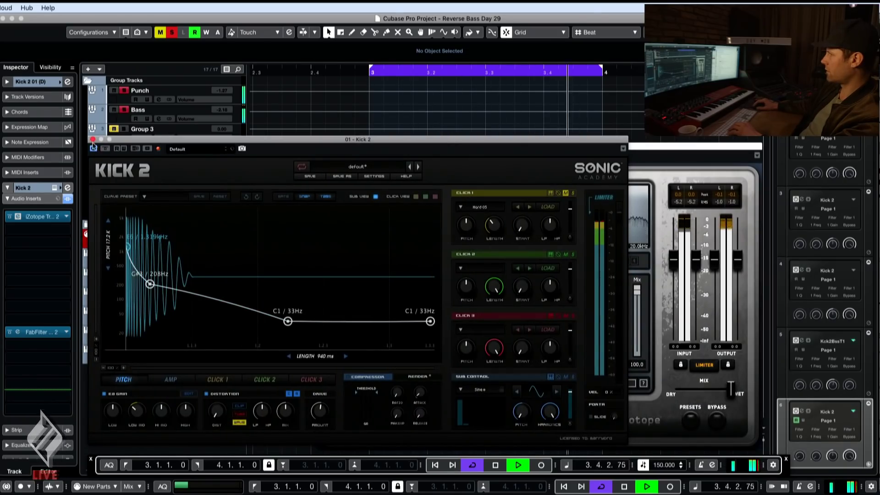
click(92, 139)
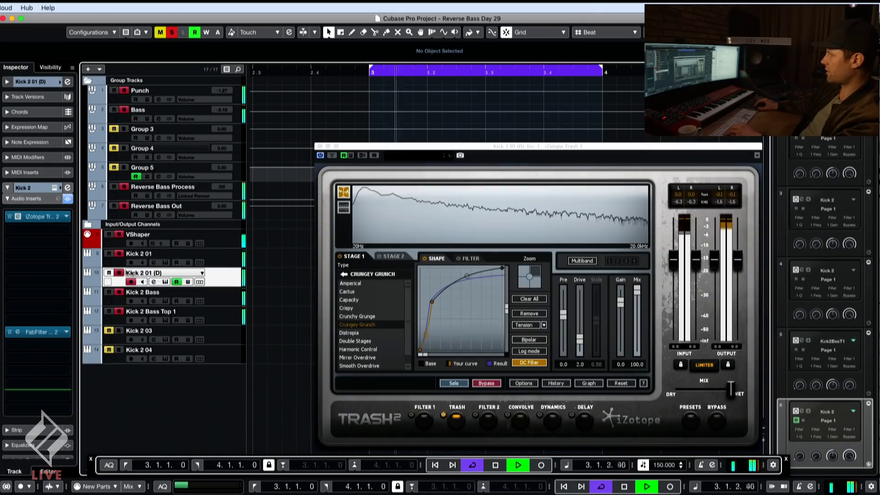
key(space)
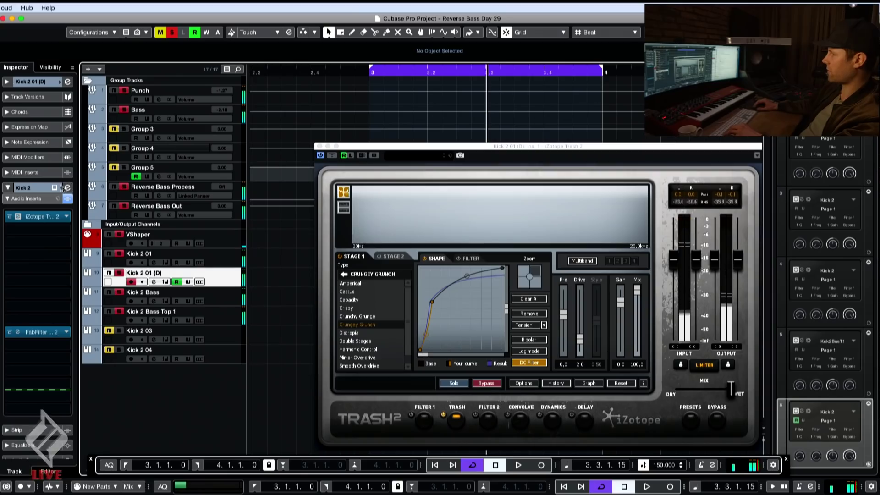
click(165, 282)
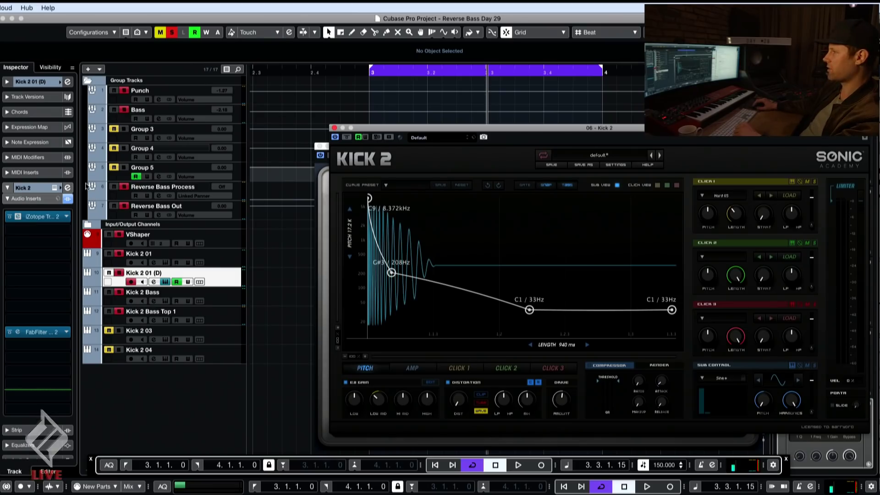
drag(470, 127, 349, 121)
Switch Click 1 to the Hard 07 sample, shorten its length, and try filter and pitch changes during playback
key(space)
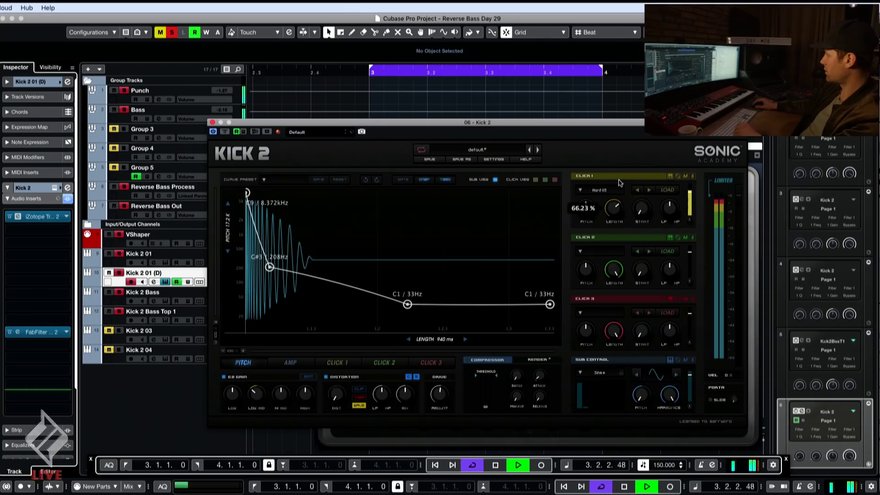
drag(613, 208, 618, 233)
drag(669, 209, 669, 198)
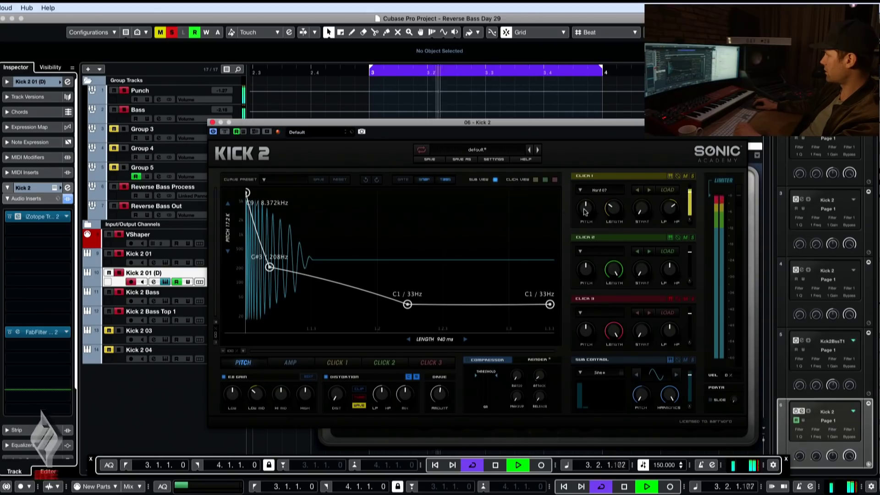
drag(585, 212, 589, 192)
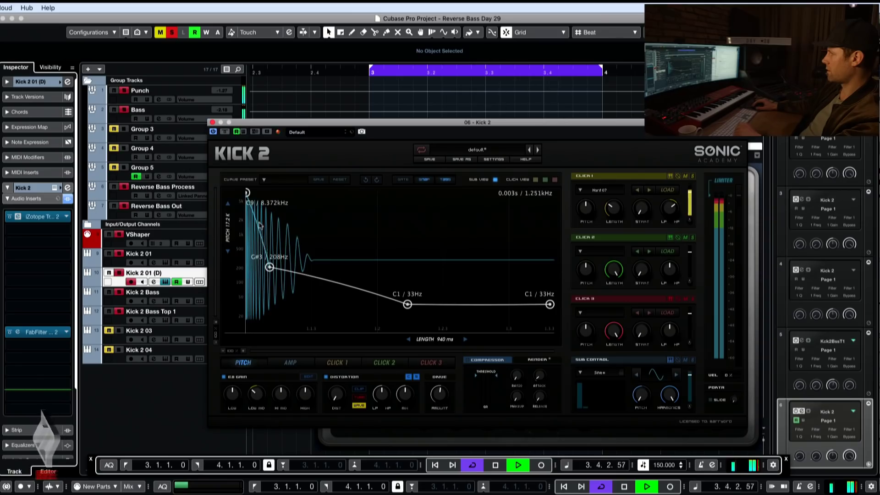
click(366, 181)
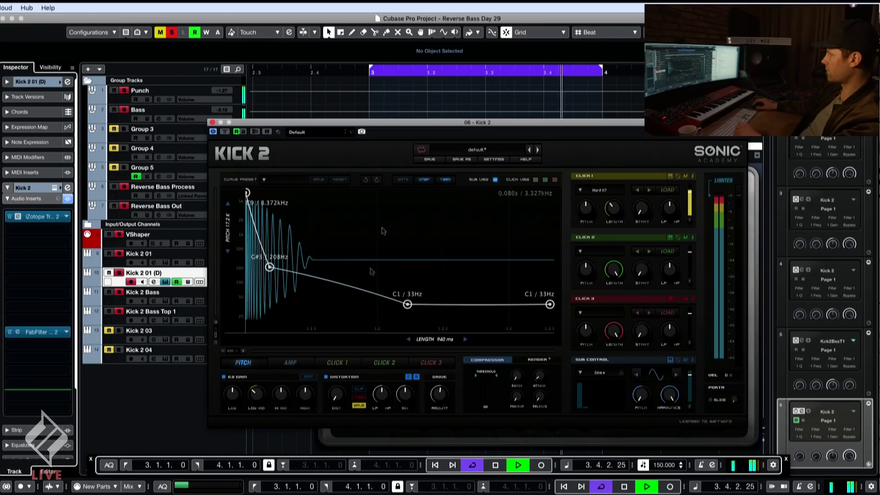
Move the amp envelope's decay node earlier and down to 0.32, and adjust the Click 1 level
click(290, 363)
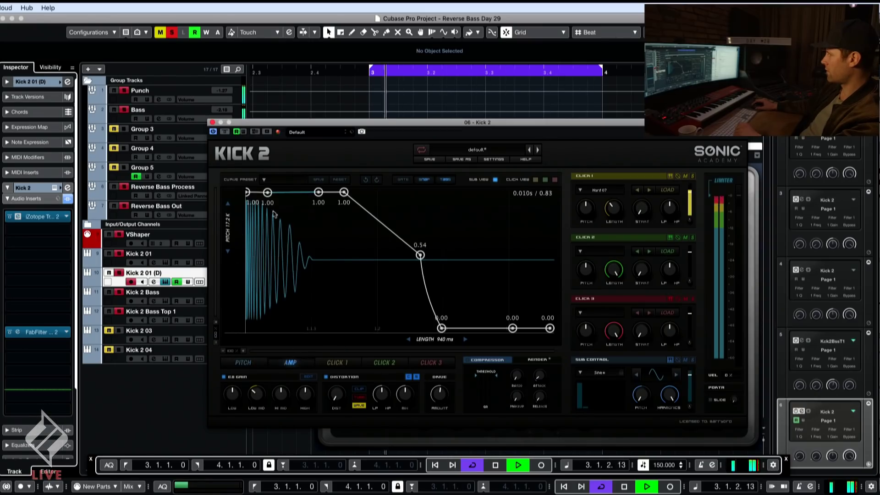
drag(420, 254, 394, 284)
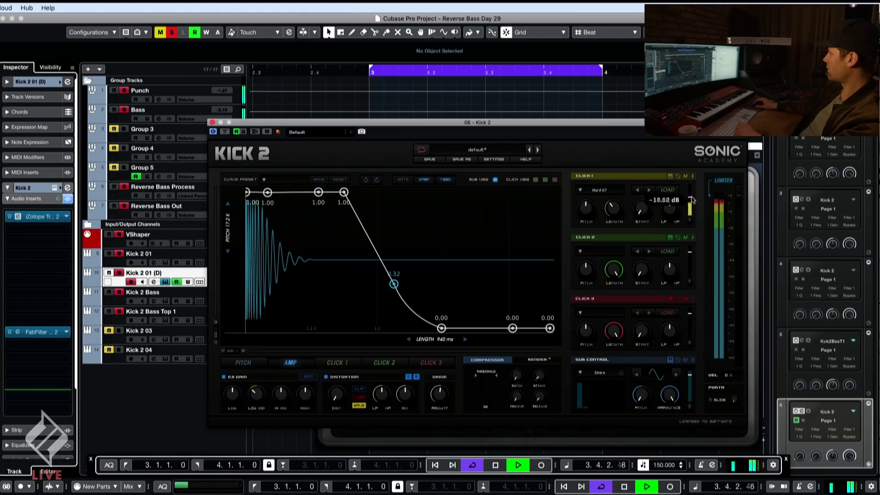
drag(692, 198, 692, 197)
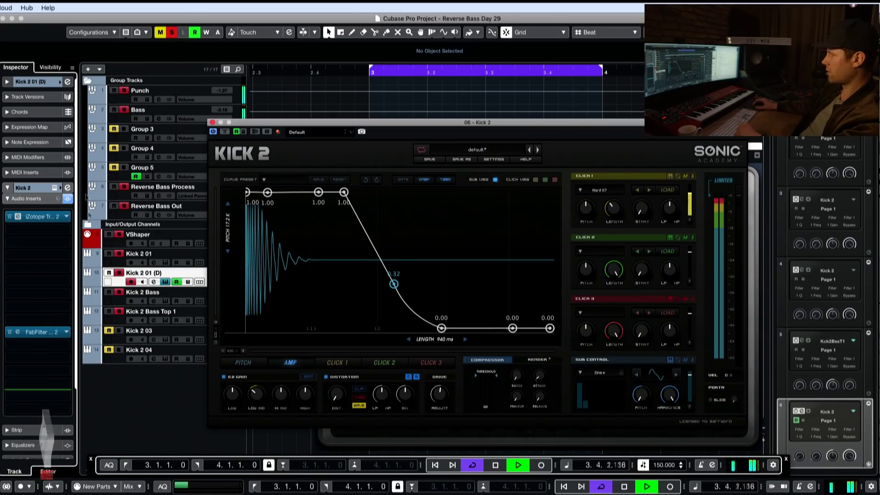
Reshape the pitch envelope with a start node at 2.960 kHz, a later second node at 220 Hz and a curved decay, then stop playback
click(264, 360)
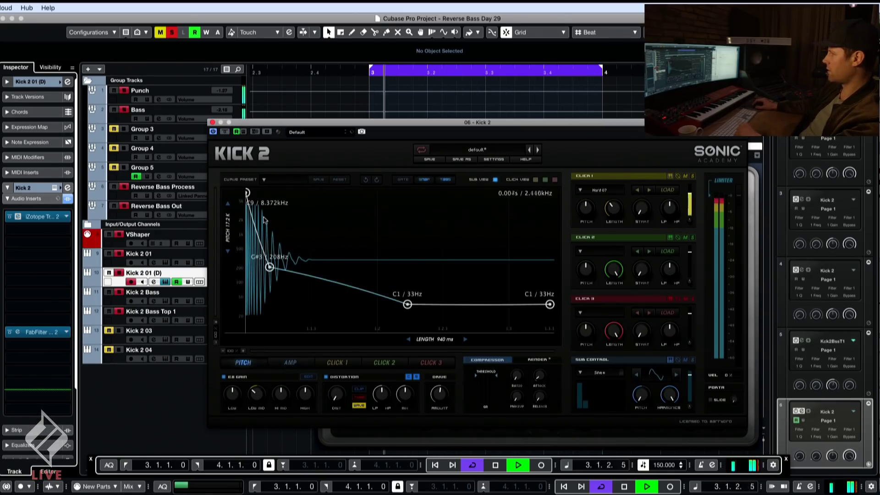
mouse_move(248, 192)
mouse_down()
mouse_move(250, 206)
mouse_move(247, 192)
mouse_up()
drag(340, 284, 289, 304)
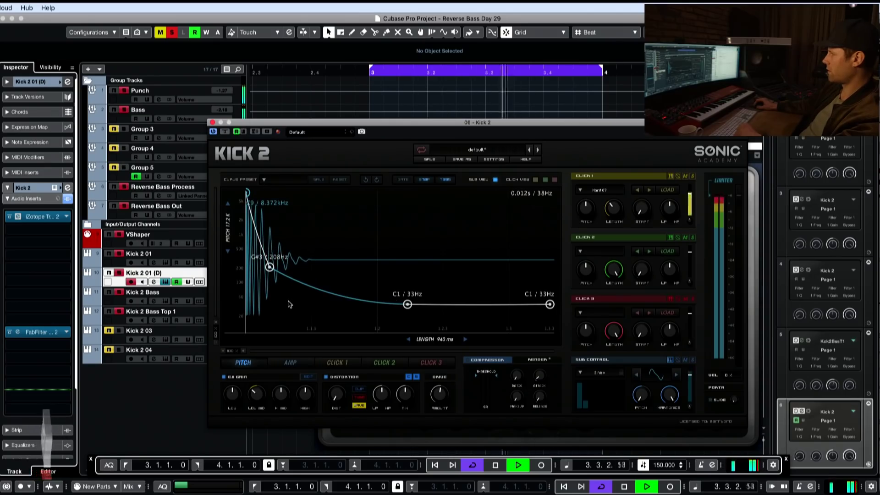
drag(269, 271, 292, 266)
drag(246, 191, 245, 216)
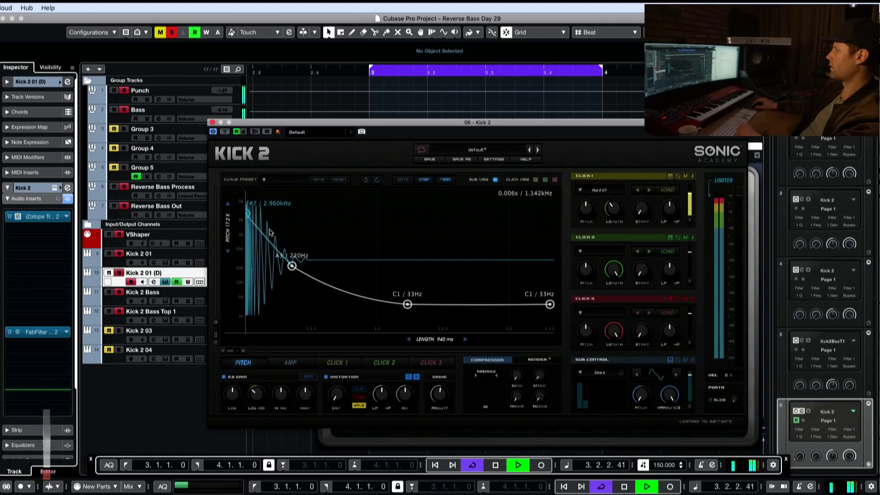
key(space)
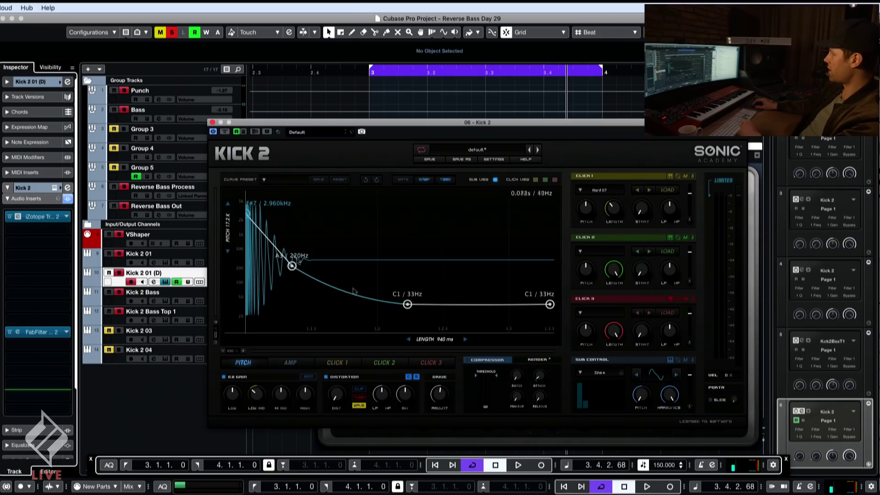
Play the loop and compare the soloed Kick 2 01 (D) layer with the full mix, clearing all solo states
click(186, 42)
key(space)
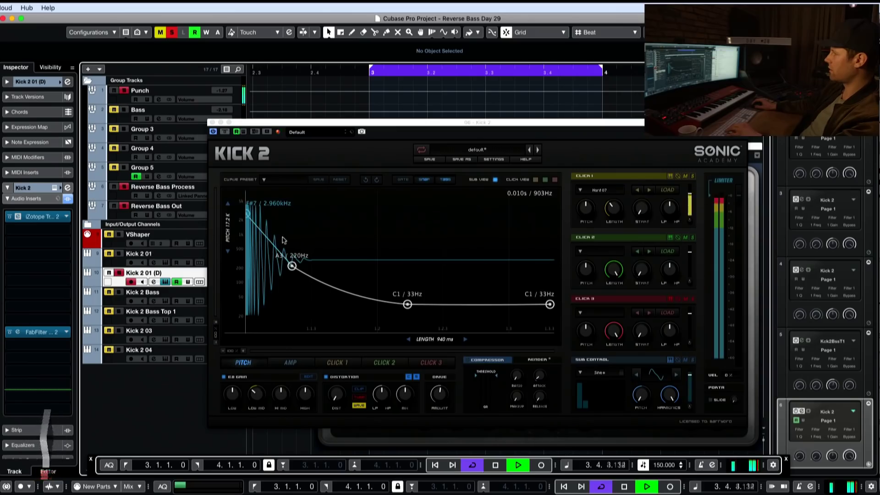
click(118, 254)
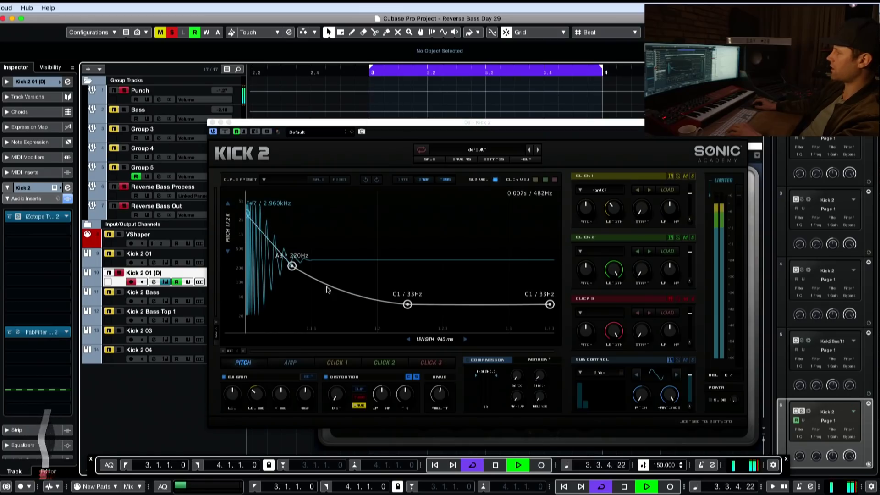
key(space)
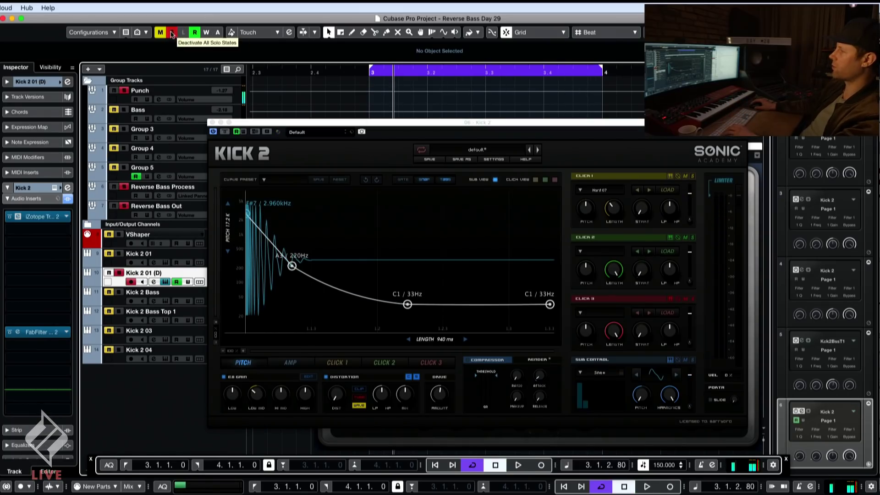
click(172, 33)
key(space)
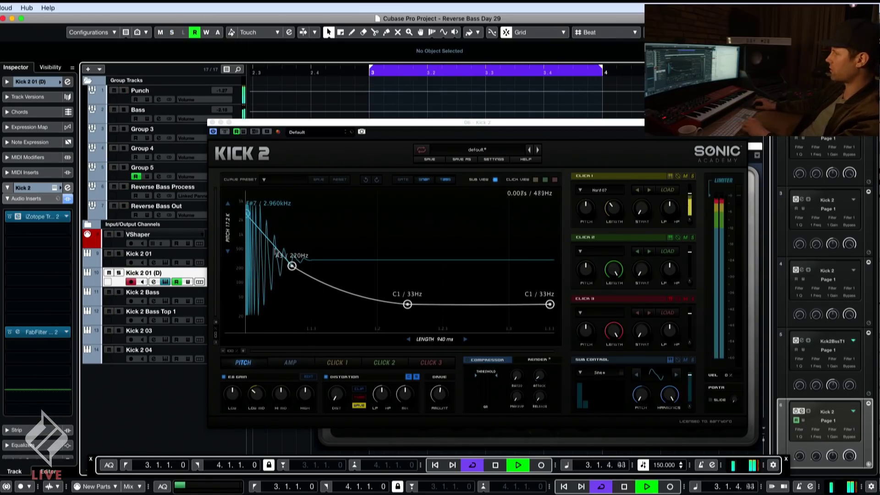
click(276, 251)
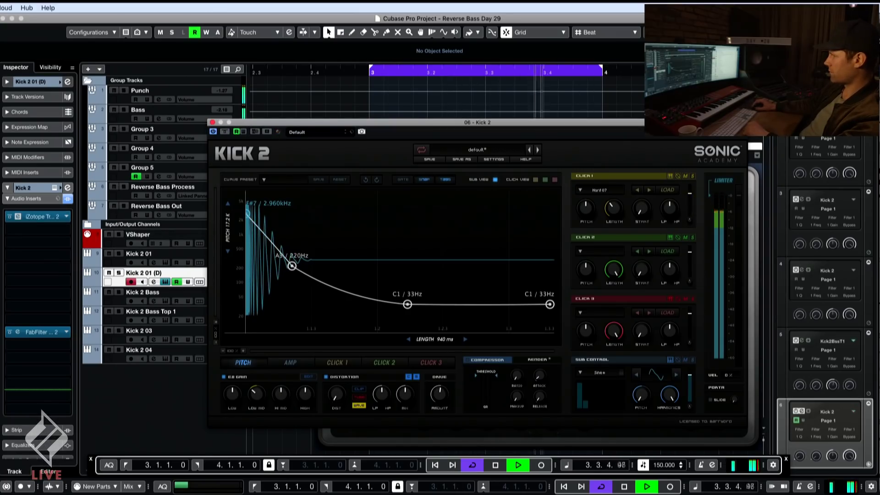
click(92, 226)
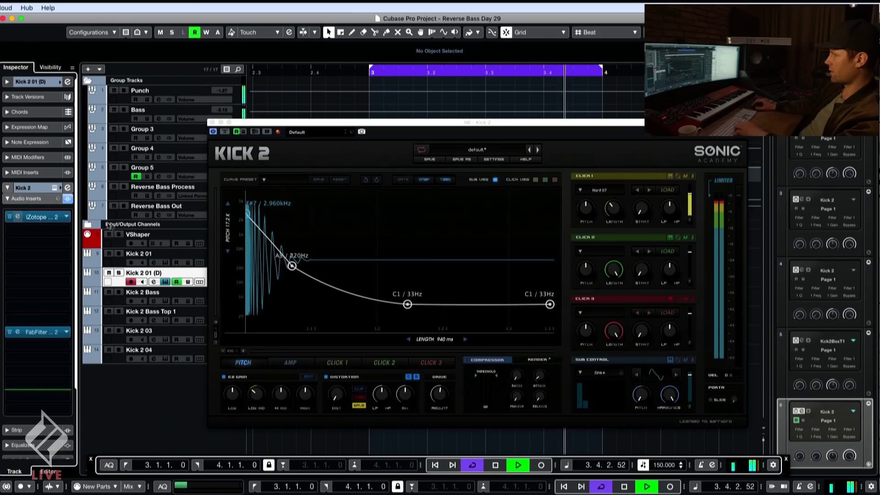
Open iZotope Trash 2 on Kick 2 01 (D) and load the Amps Boxboro Jazz impulse response in the Convolve module
click(37, 217)
key(space)
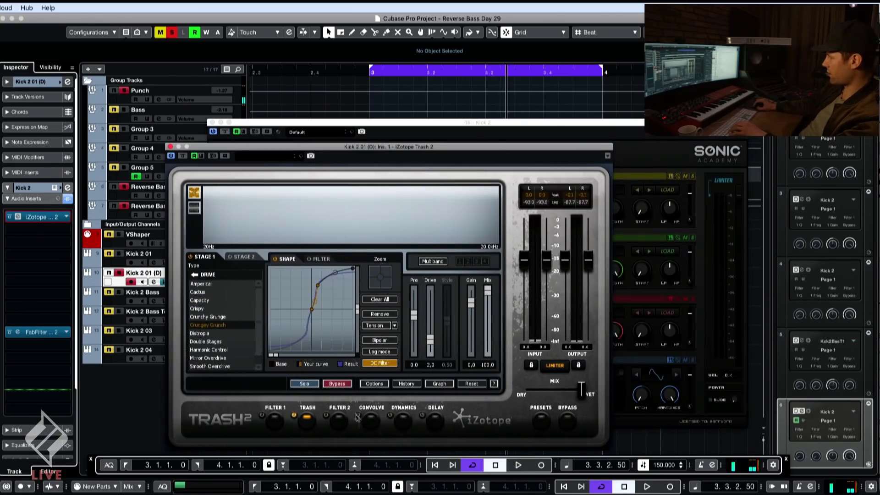
click(378, 407)
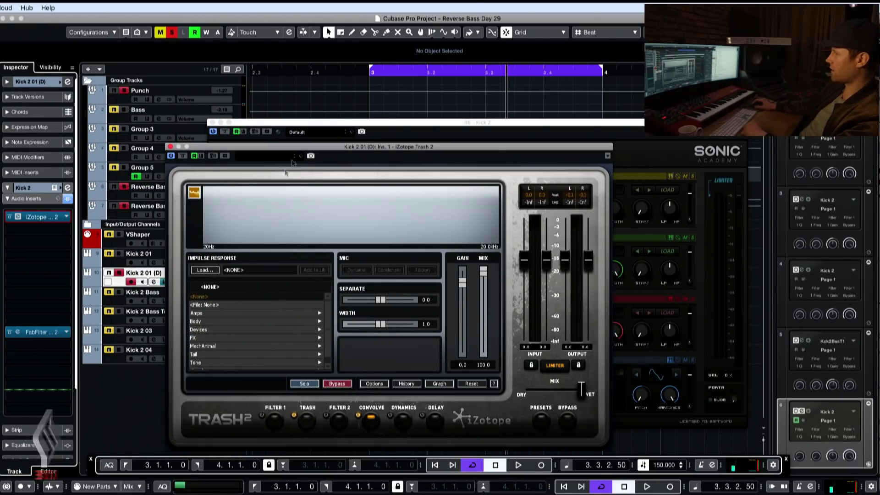
drag(303, 148, 276, 138)
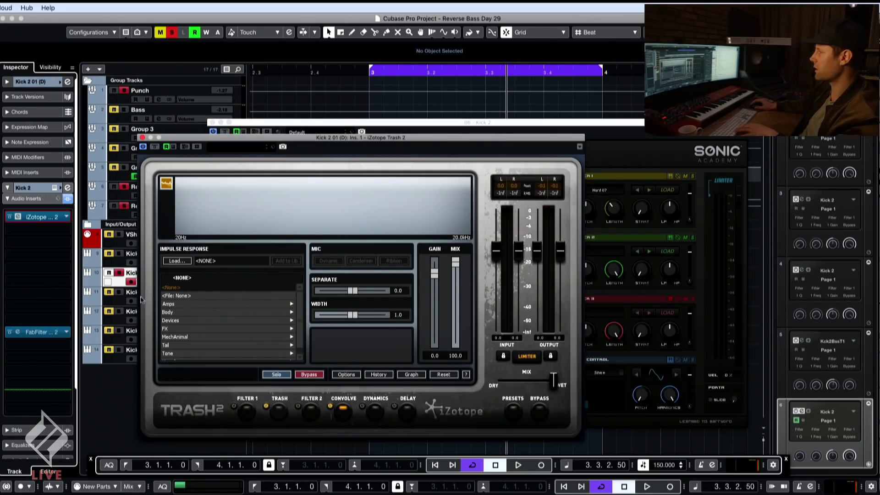
key(space)
click(168, 304)
click(177, 320)
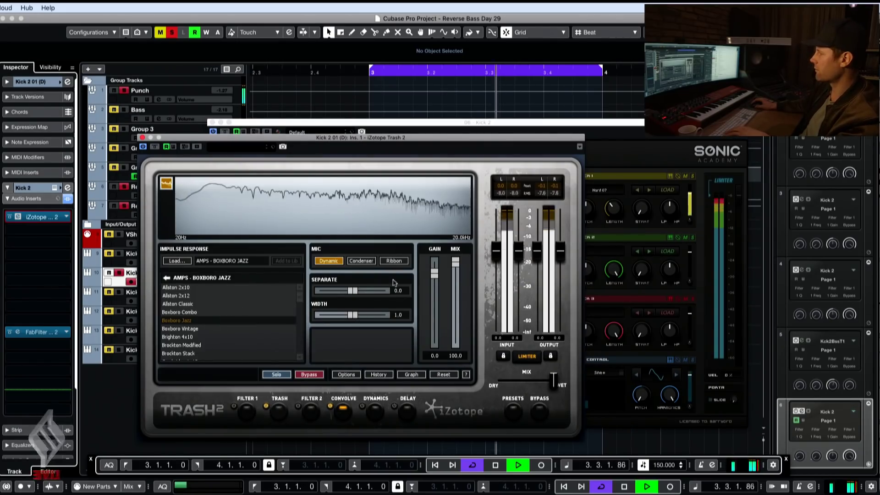
Lower the convolution mix to 45.8, set the separation to 1.0 and load the Boxboro Vintage impulse response
drag(455, 262, 456, 307)
drag(353, 291, 355, 293)
click(205, 328)
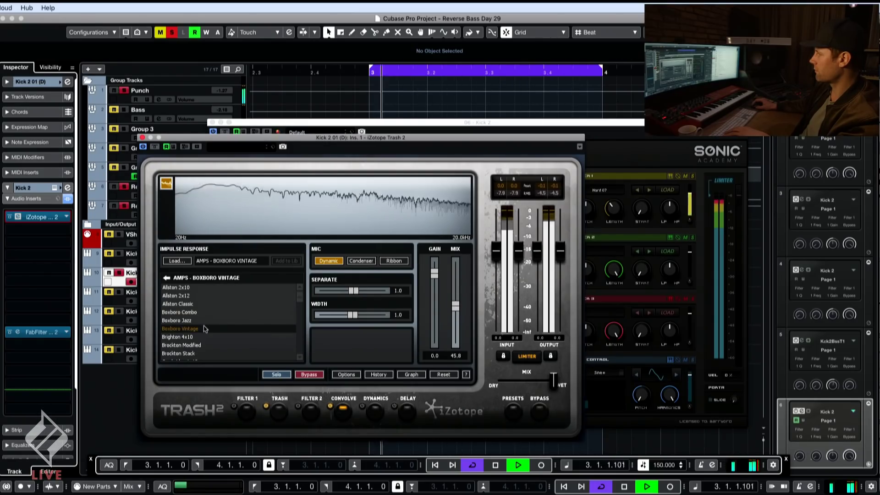
Try the Condenser and Ribbon mics with Brockton Modified, and return to Boxboro Vintage with the mix at 20.9
click(360, 261)
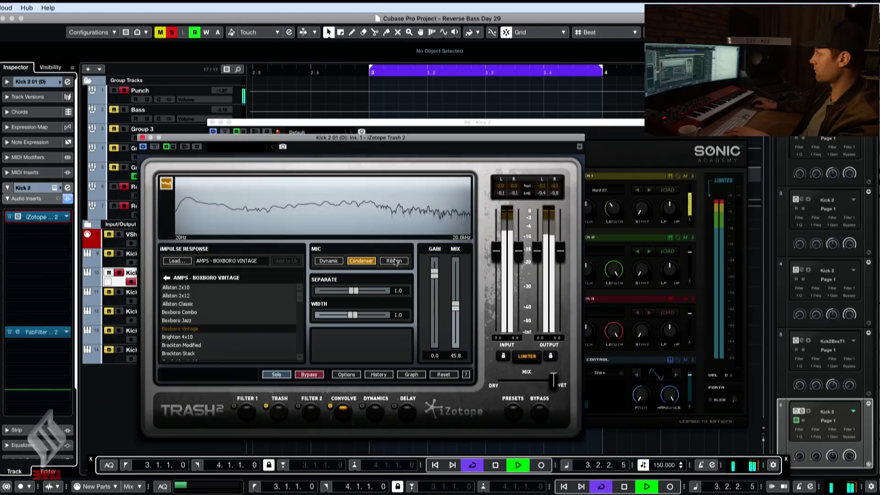
click(393, 261)
click(199, 345)
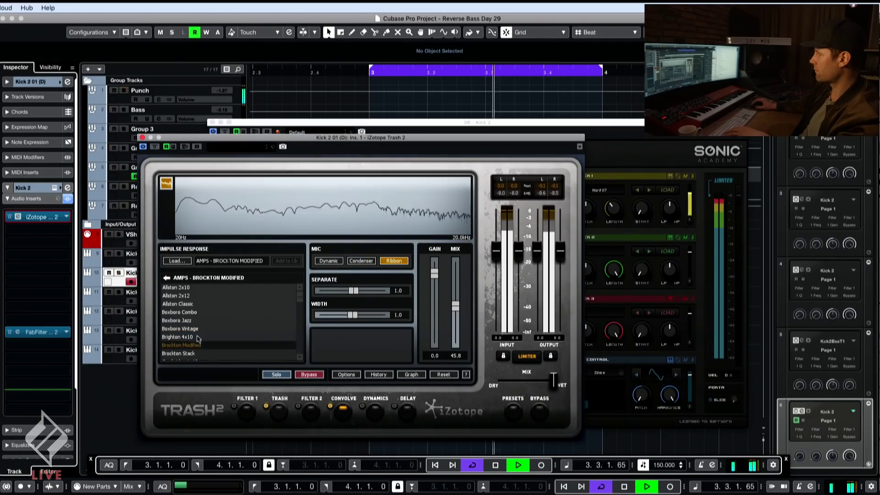
click(206, 328)
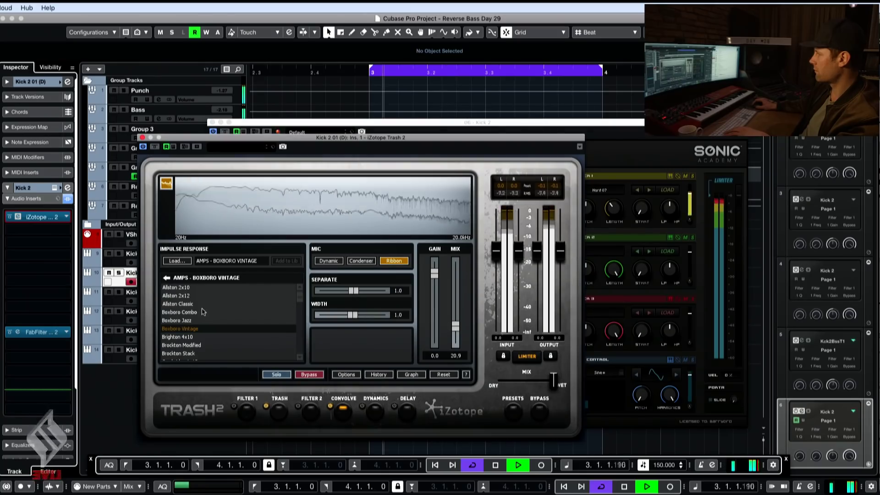
Audition Boxboro Combo and several Body impulse responses during playback, and settle on Whisper
click(179, 312)
click(167, 277)
click(174, 295)
click(191, 306)
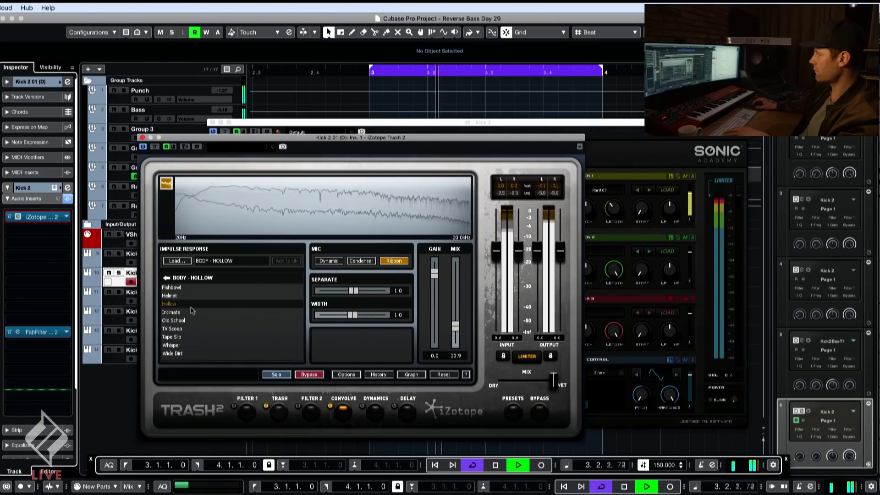
click(174, 297)
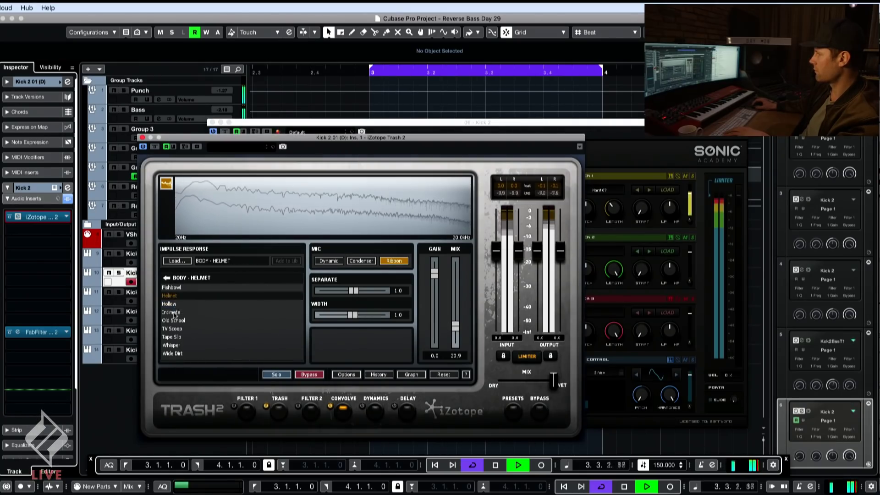
click(175, 314)
click(176, 329)
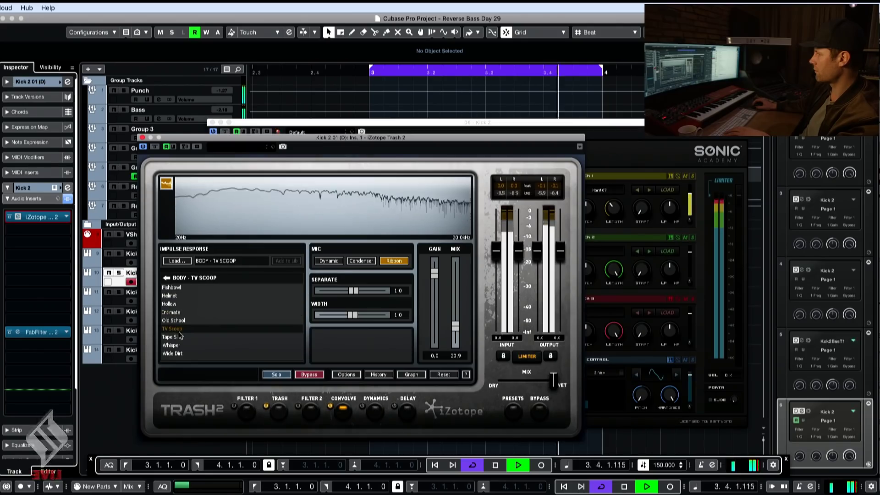
click(177, 337)
click(175, 346)
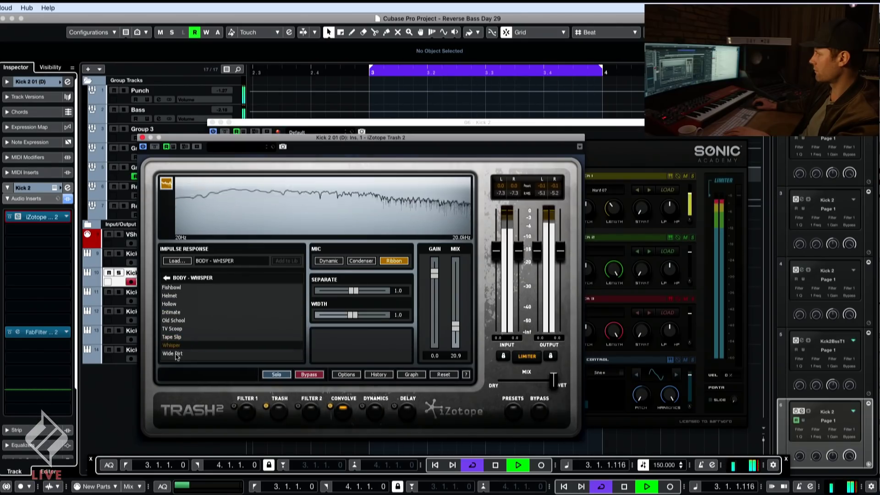
Compare microphone types with the layer soloed and unsoloed, keep Dynamic, and close the Trash 2 window
key(s)
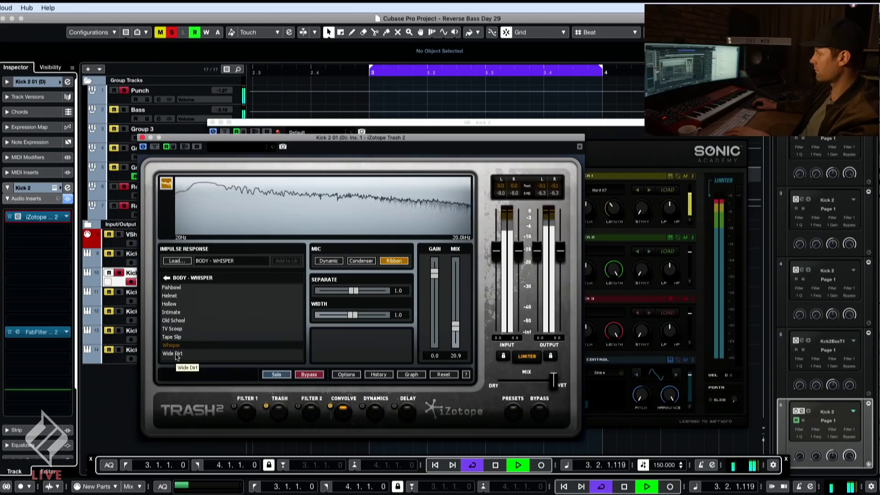
click(361, 261)
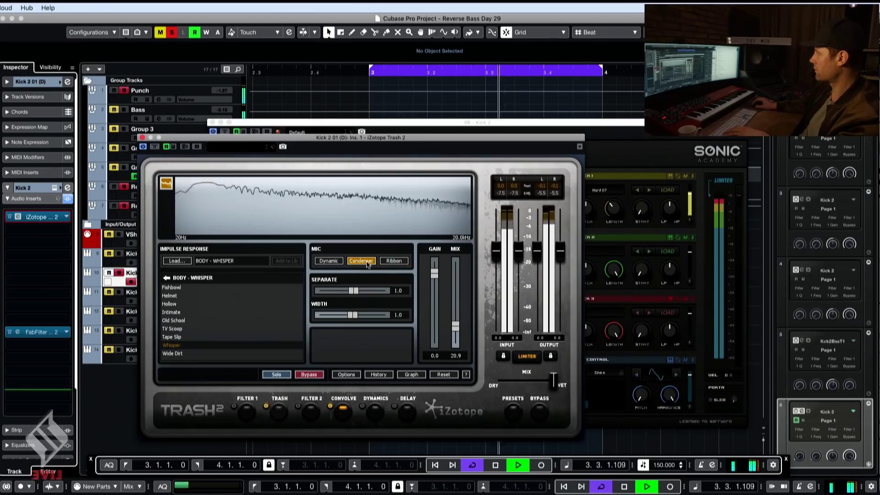
key(s)
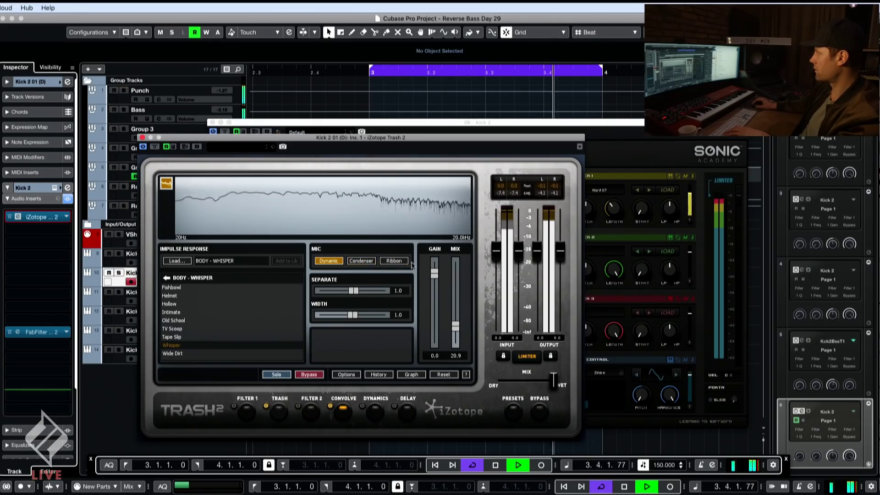
click(142, 138)
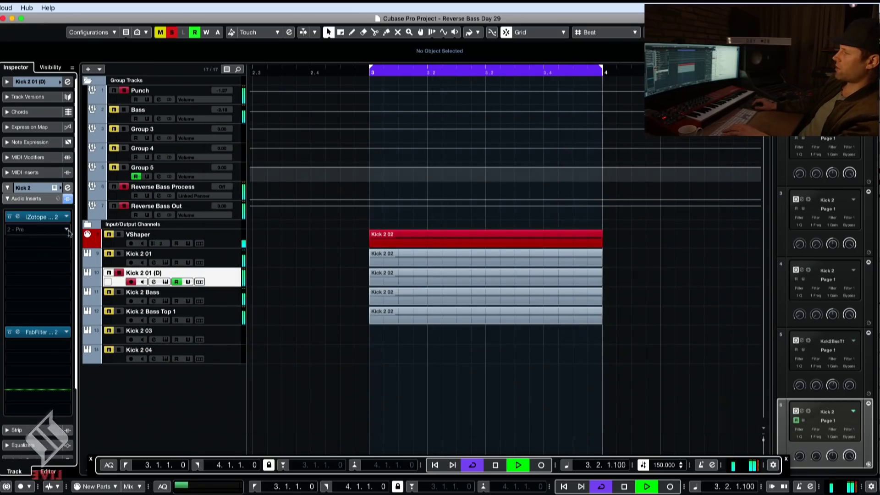
Select the Punch group and solo Kick 2 01 together with Kick 2 01 (D) to hear both layers
click(46, 230)
click(157, 94)
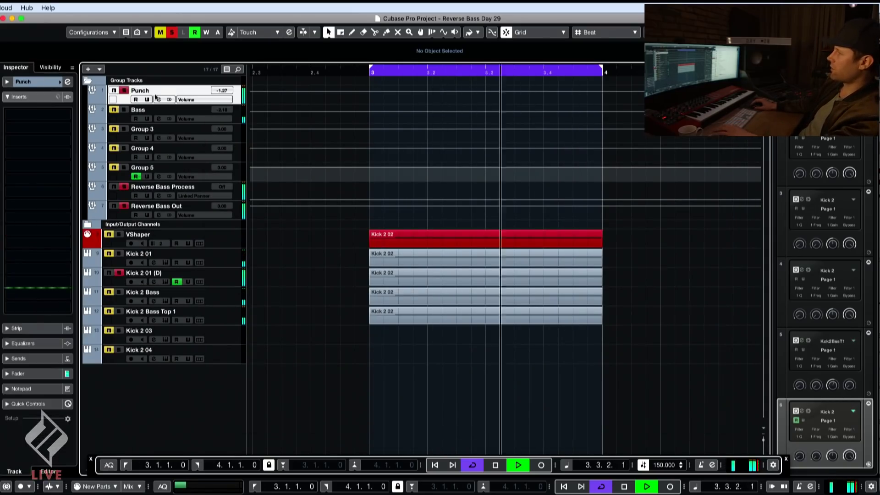
key(space)
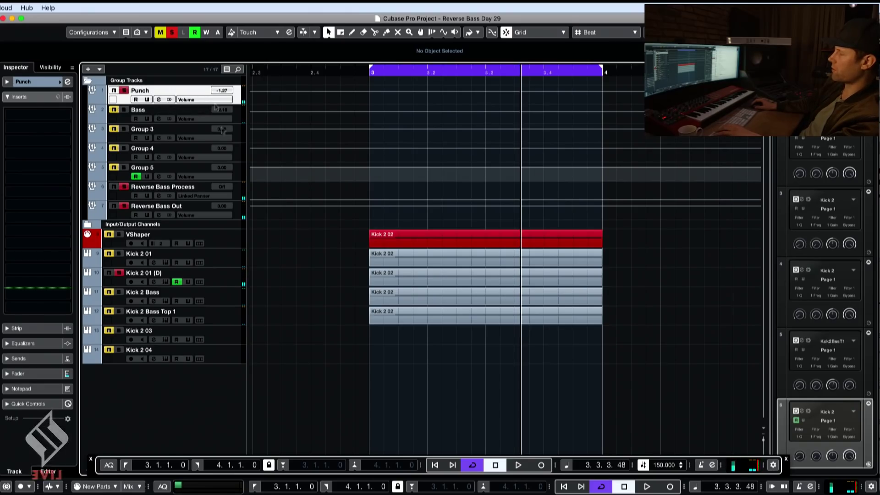
key(space)
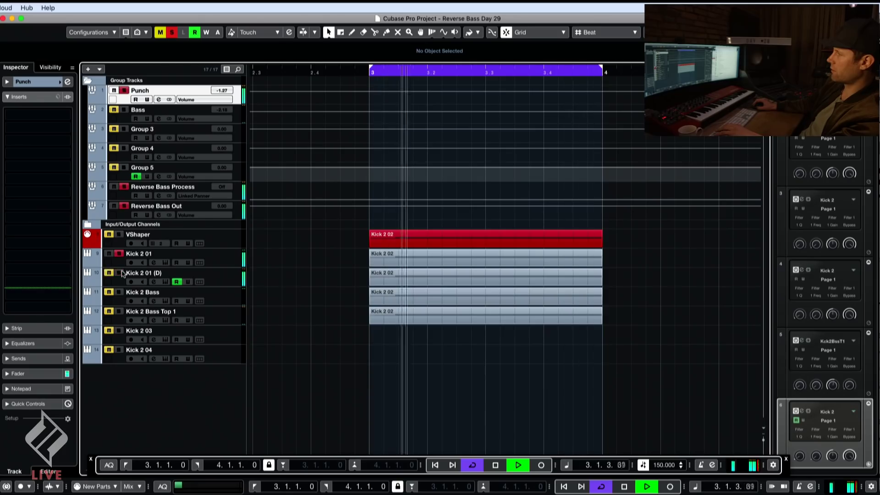
click(120, 254)
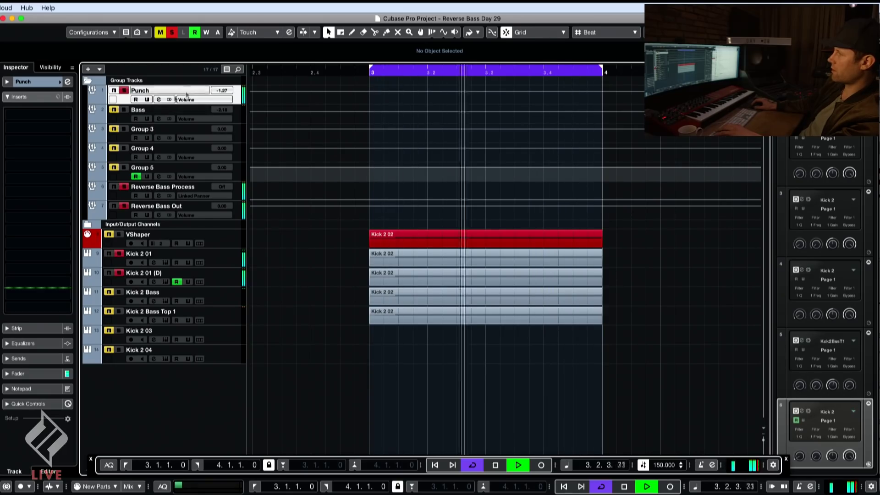
key(space)
Insert the UAD SPL Transient Designer on the Punch group and move its window clear of the track list
click(35, 111)
text(tra)
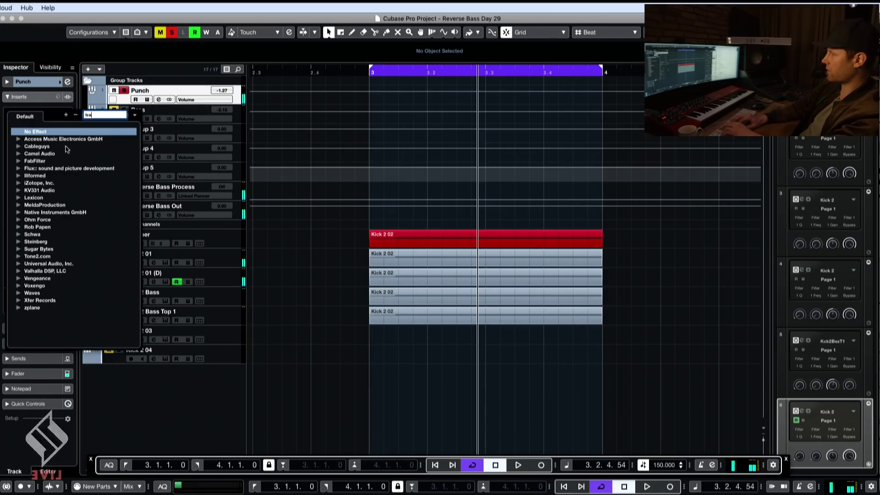
text(ns)
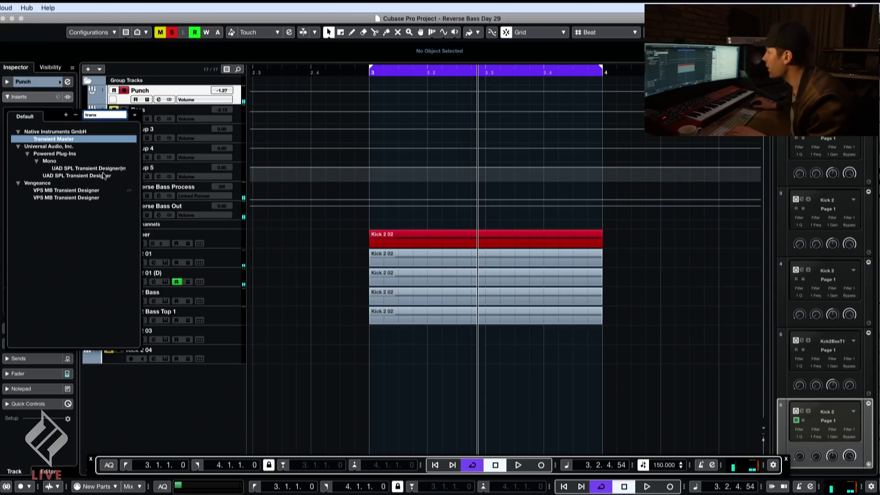
click(67, 176)
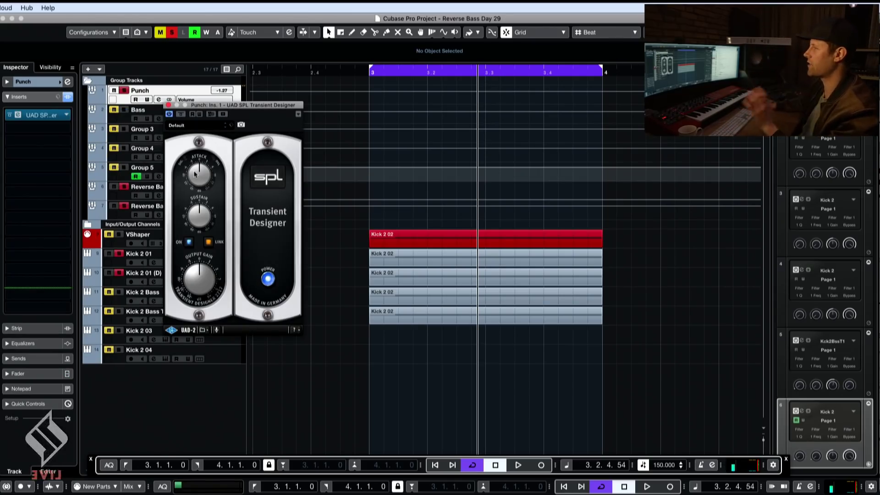
drag(213, 105, 275, 102)
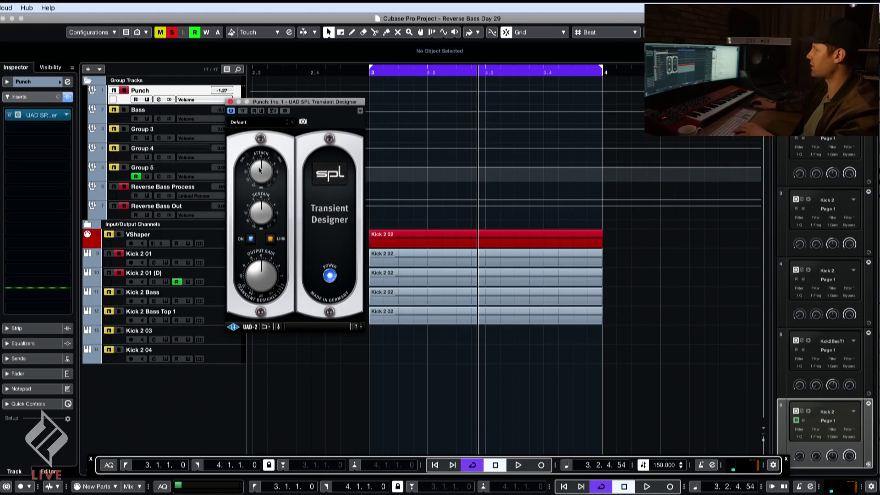
Boost the Transient Designer's attack moderately and lower its output gain slightly while playing the full mix without solos
key(space)
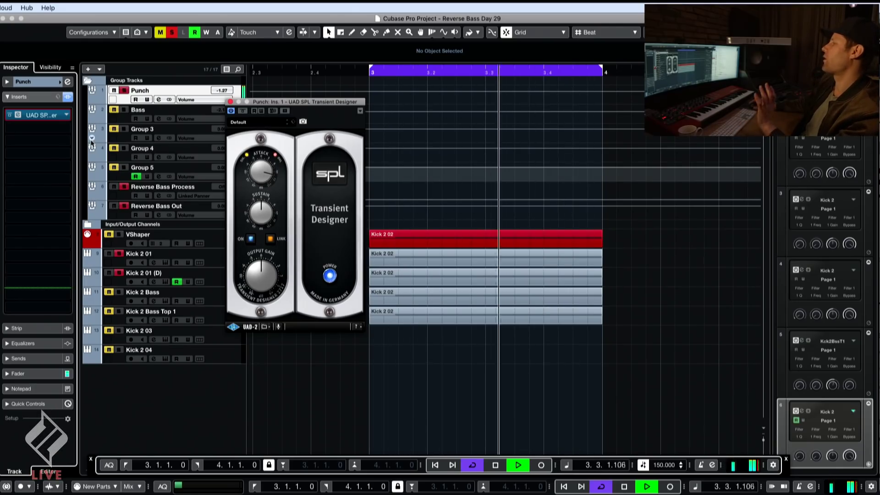
key(s)
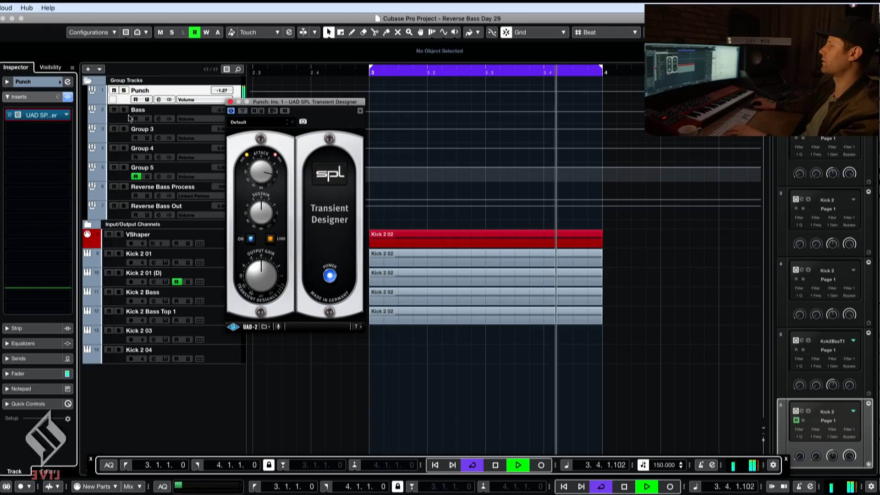
drag(272, 263, 274, 272)
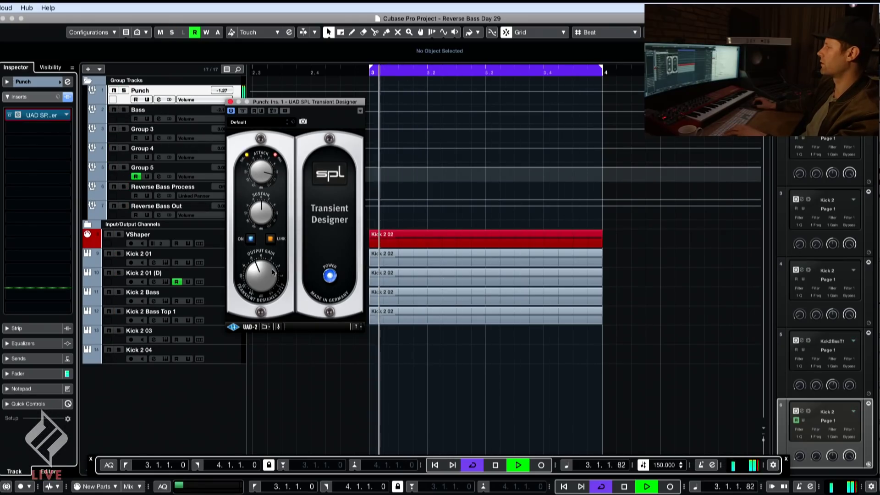
drag(264, 188, 261, 200)
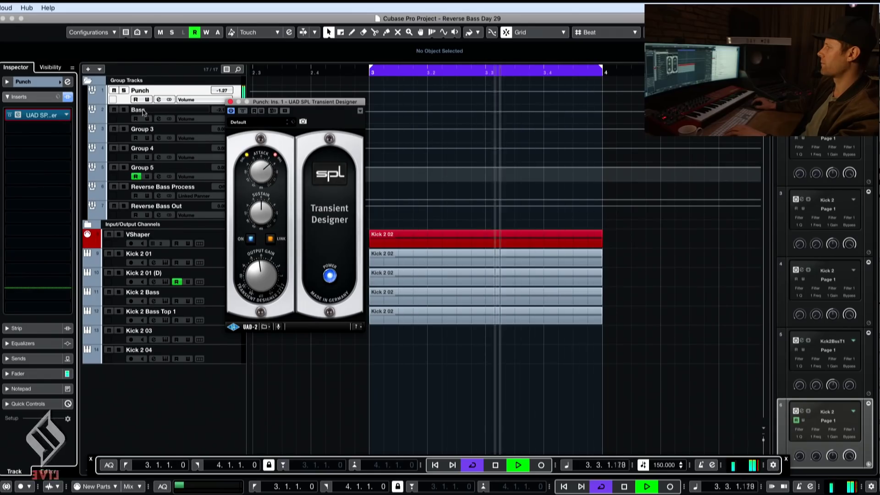
Solo Kick 2 Bass Top 1 and Kick 2 01 (D) briefly during playback, and clear all solo states
click(156, 206)
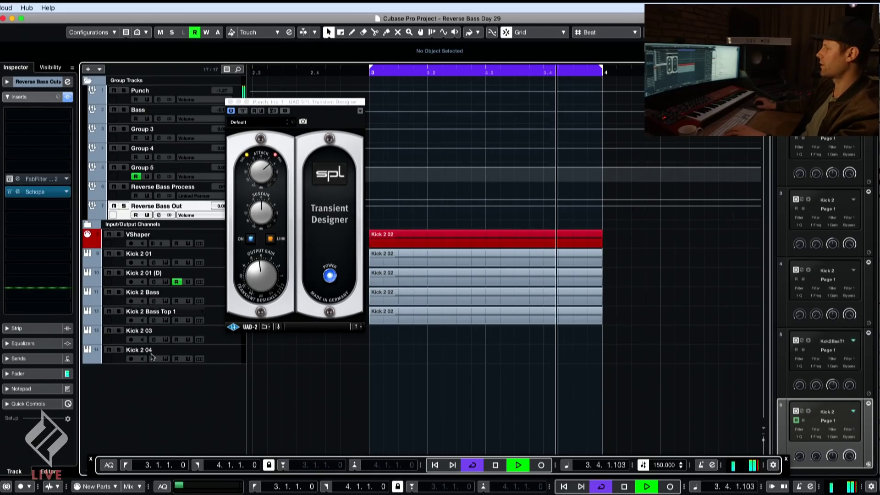
click(119, 311)
click(119, 272)
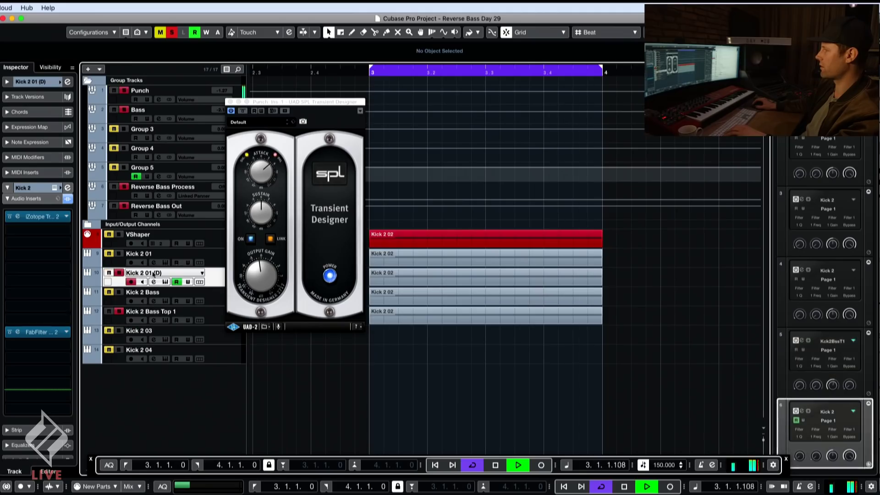
click(172, 32)
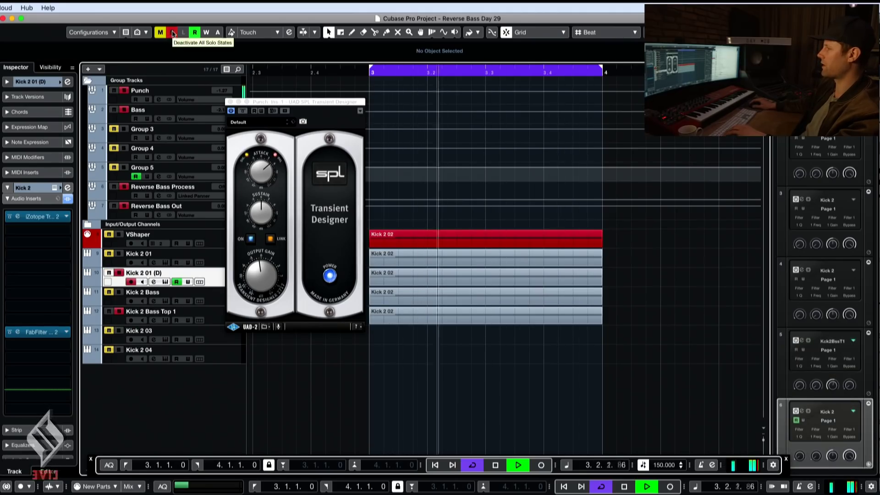
Show the audio fader of Kick 2 01 (D) and close the Transient Designer window
click(26, 198)
click(28, 258)
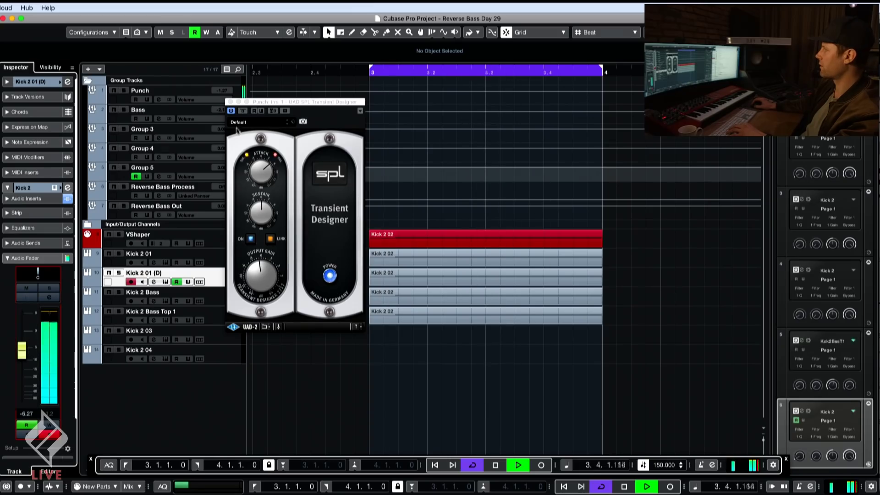
click(230, 101)
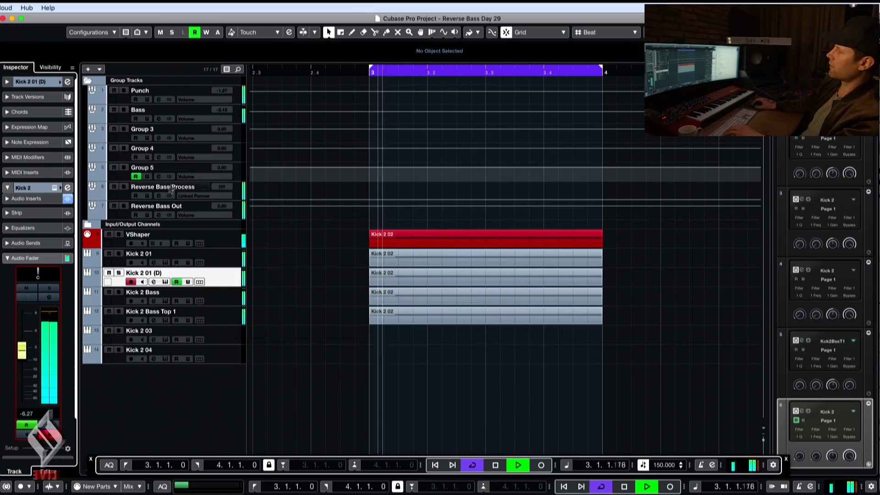
Stop playback and insert FabFilter Pro-C on the Reverse Bass Process group, placing its window over the track list
click(206, 188)
key(space)
click(169, 111)
click(167, 94)
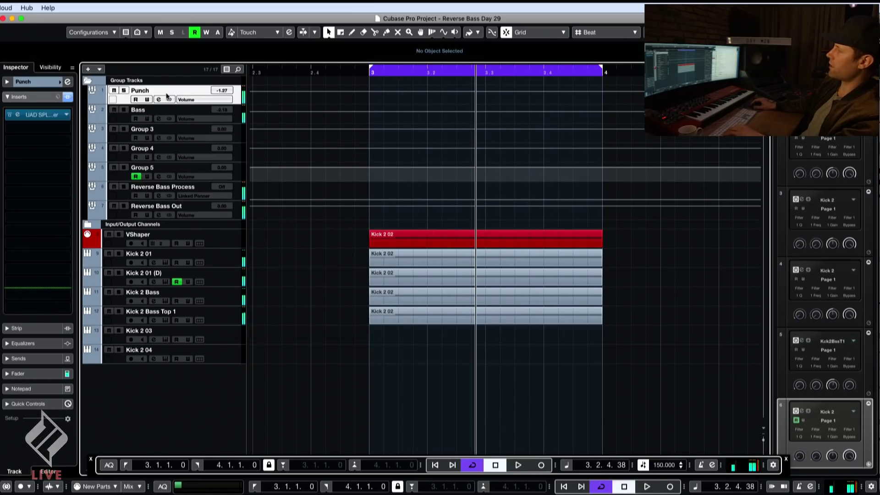
click(164, 109)
click(167, 187)
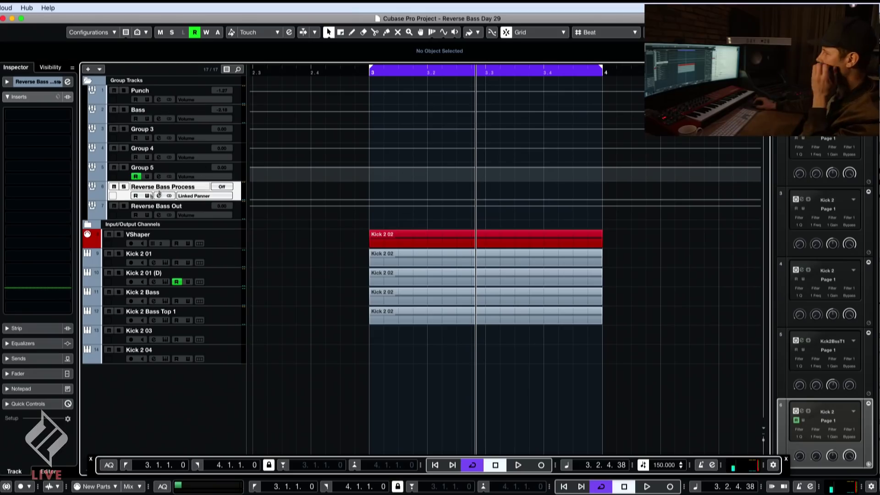
click(53, 123)
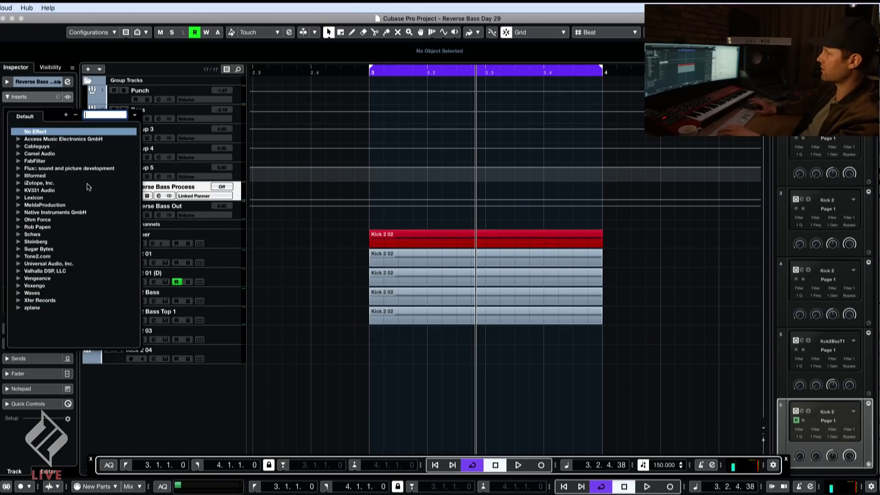
text(pro-c)
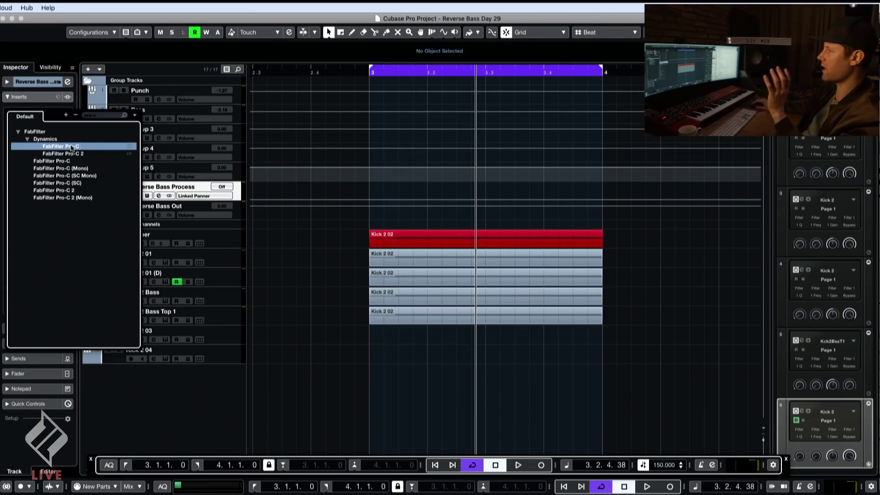
click(71, 147)
drag(467, 130, 274, 132)
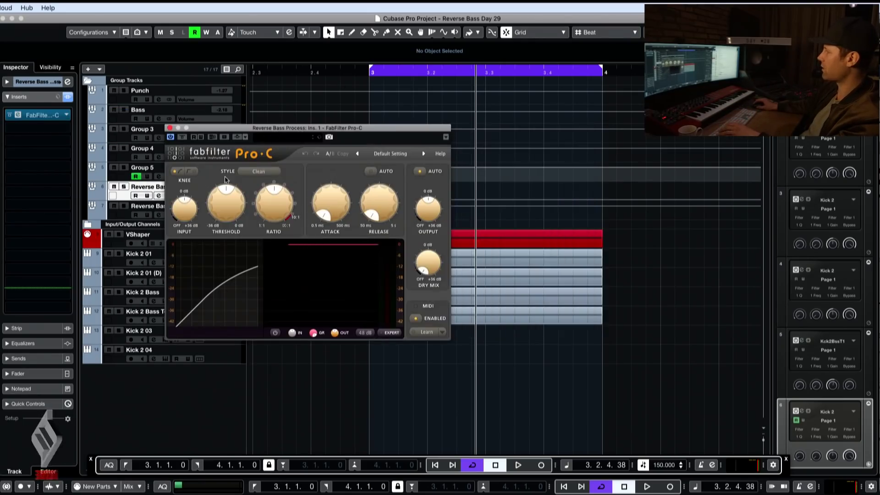
drag(217, 129, 227, 116)
Open the Schope oscilloscope on Reverse Bass Out and arrange it so both it and Pro-C can be seen
click(138, 206)
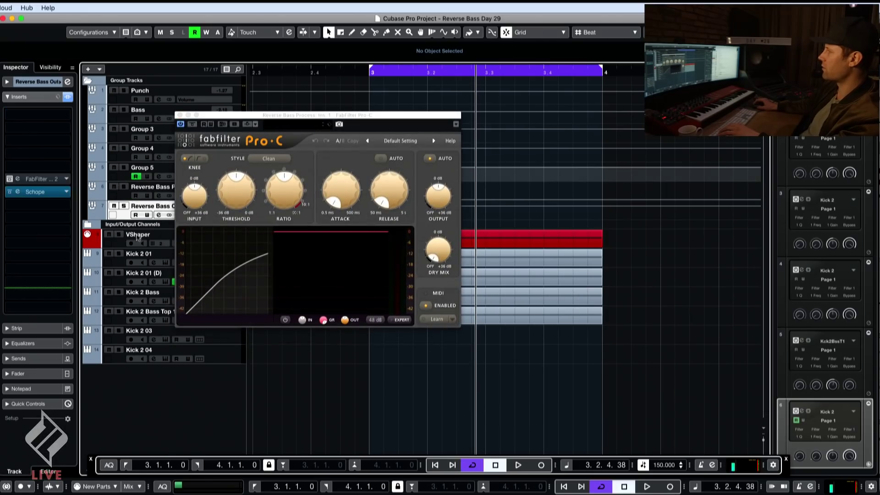
click(11, 373)
click(37, 97)
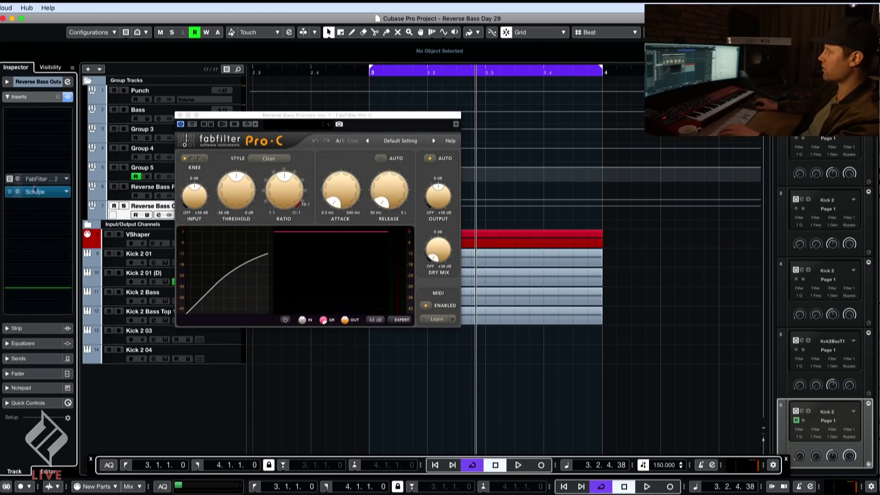
click(30, 194)
drag(388, 173, 561, 173)
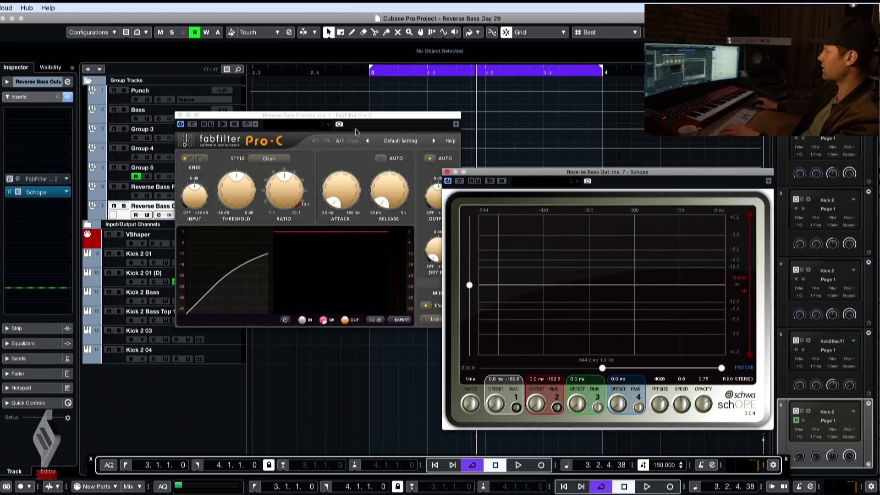
drag(275, 115, 202, 95)
Raise the Pro-C threshold to about -12.6 dB and lower its ratio during playback, checking against bypass
key(space)
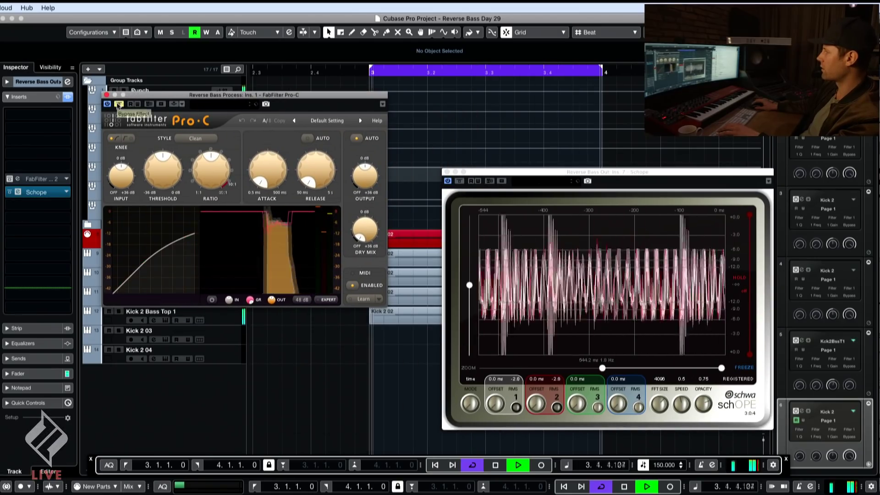
key(space)
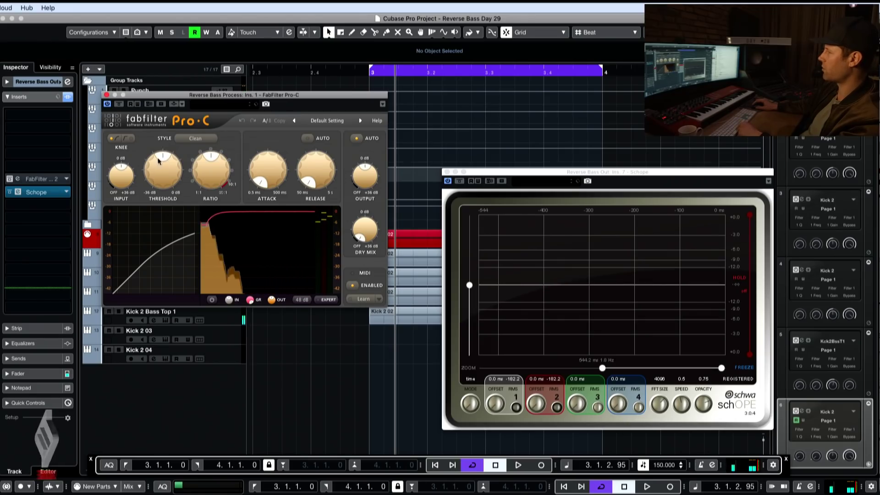
drag(159, 160, 160, 148)
key(space)
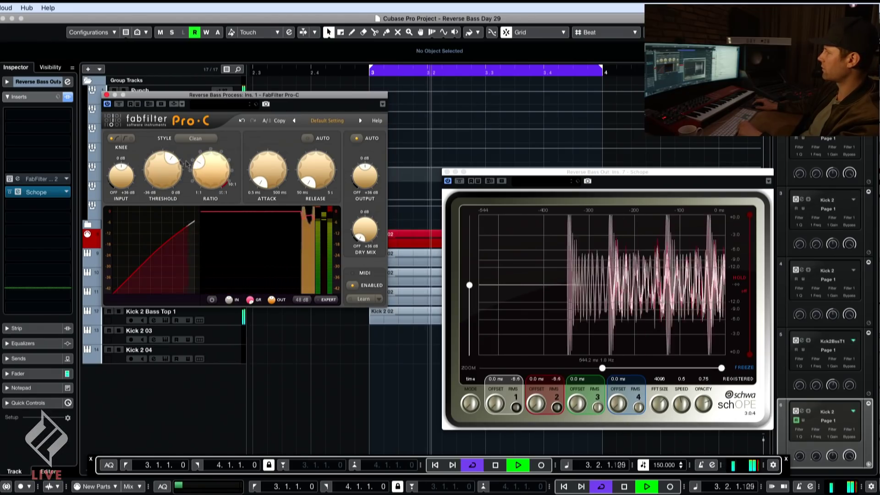
click(118, 104)
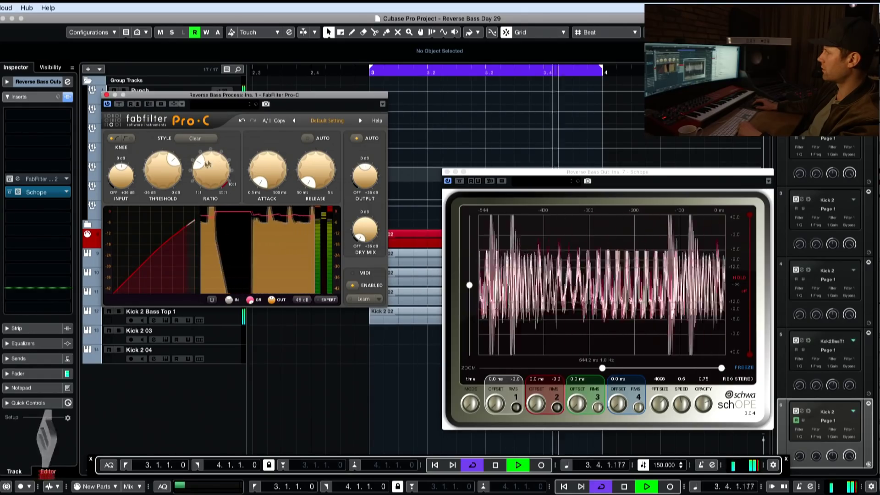
mouse_move(208, 156)
mouse_move(168, 159)
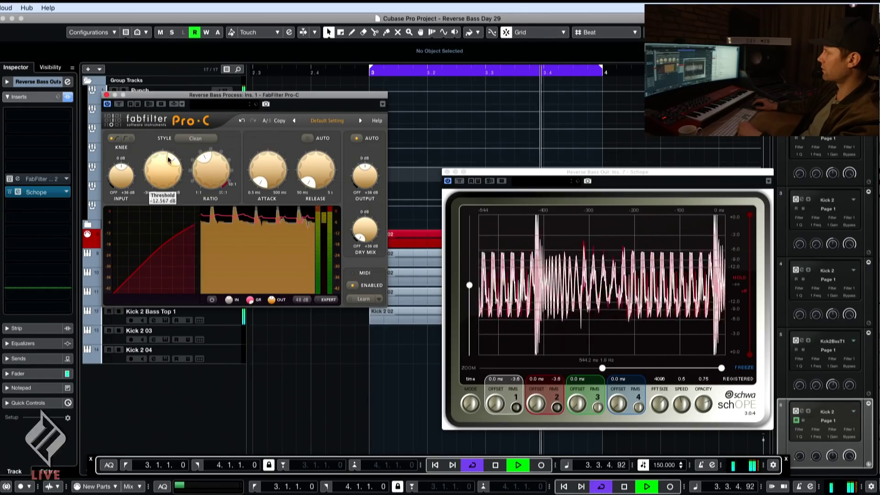
Switch the compressor to the Classic style with a hard knee
click(132, 138)
click(195, 138)
click(212, 159)
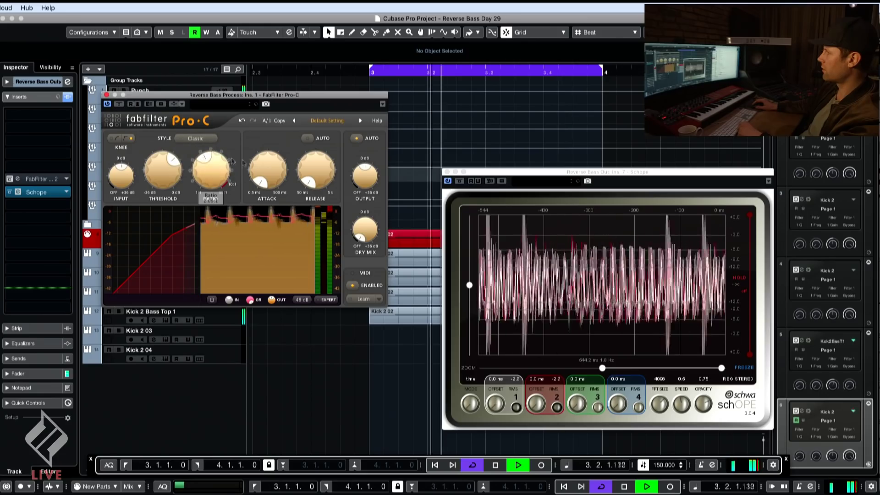
Try the automatic release and automatic output gain options on the compressor
mouse_move(268, 178)
click(307, 138)
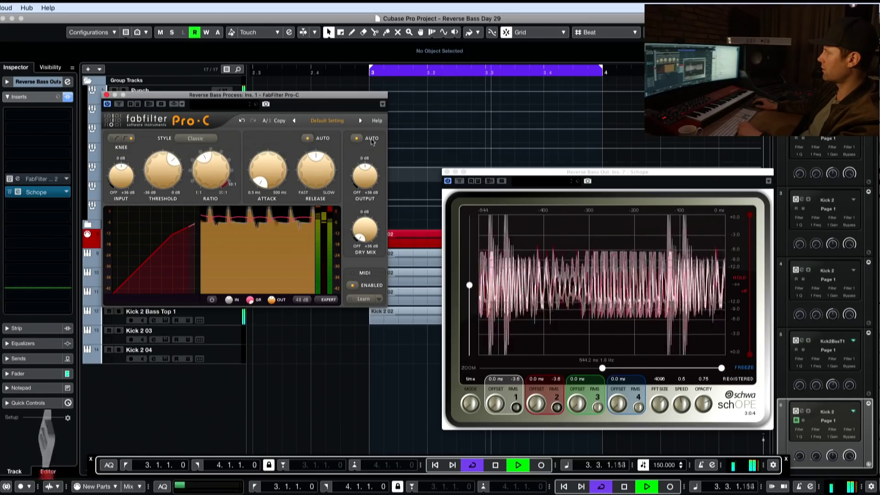
click(356, 139)
click(307, 138)
mouse_move(333, 167)
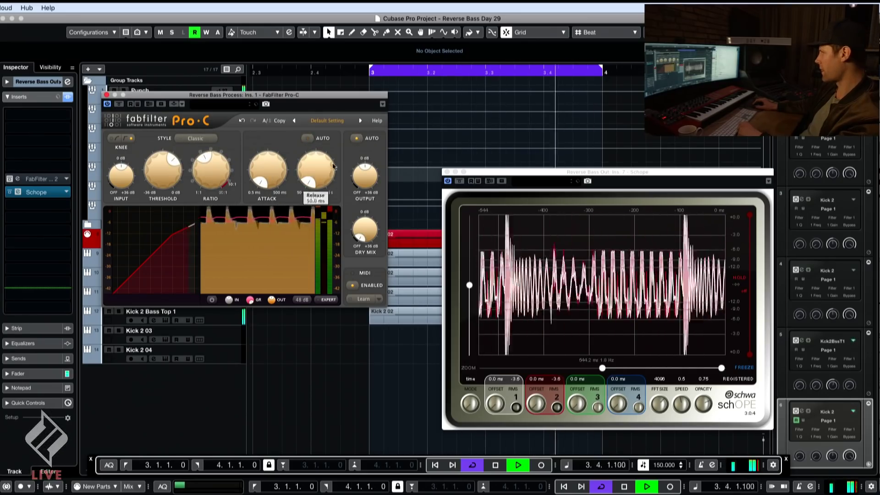
Drive the compressor harder with a soft knee, more input gain, a threshold around -11.8 dB and a higher ratio
mouse_move(132, 171)
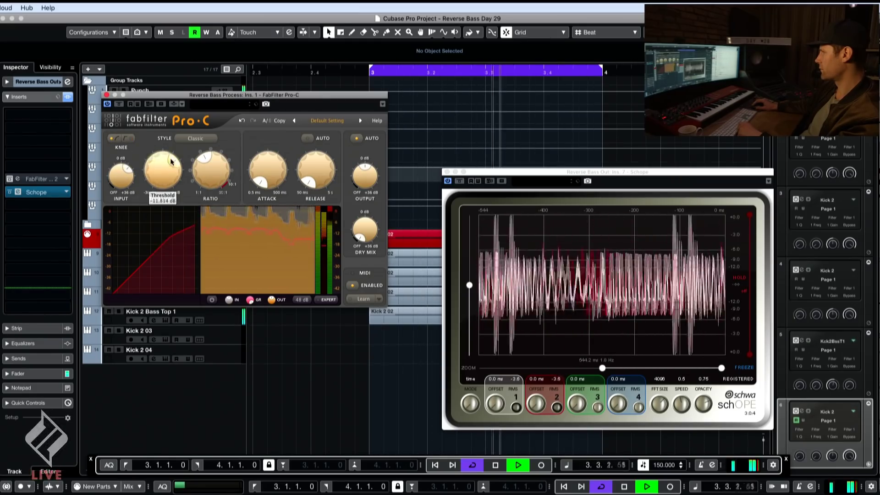
mouse_move(221, 162)
drag(225, 156, 230, 155)
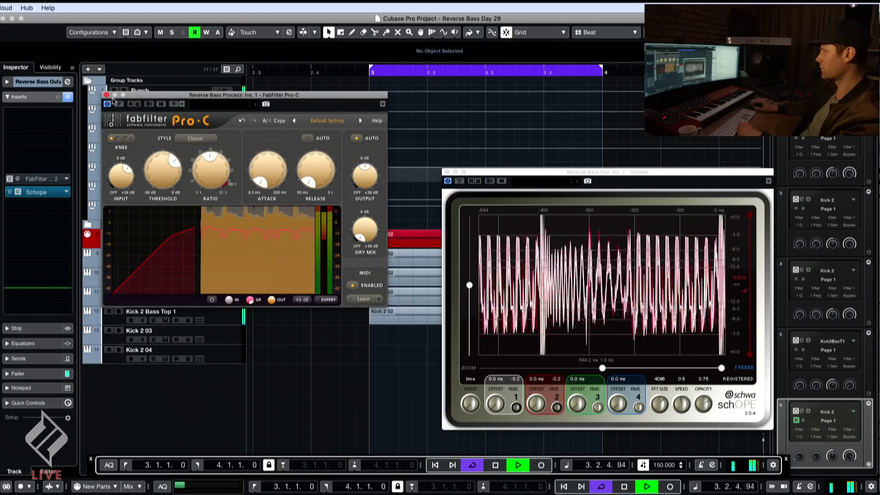
Move Pro-C clear of the track list and insert FabFilter Pro-Q 2 after the Transient Designer on the Punch group
drag(243, 95, 394, 98)
click(141, 92)
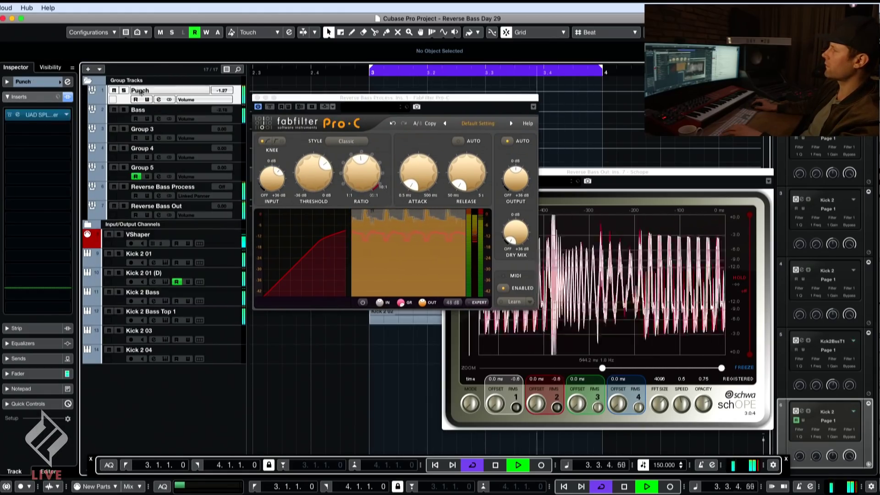
click(46, 114)
text(pro-)
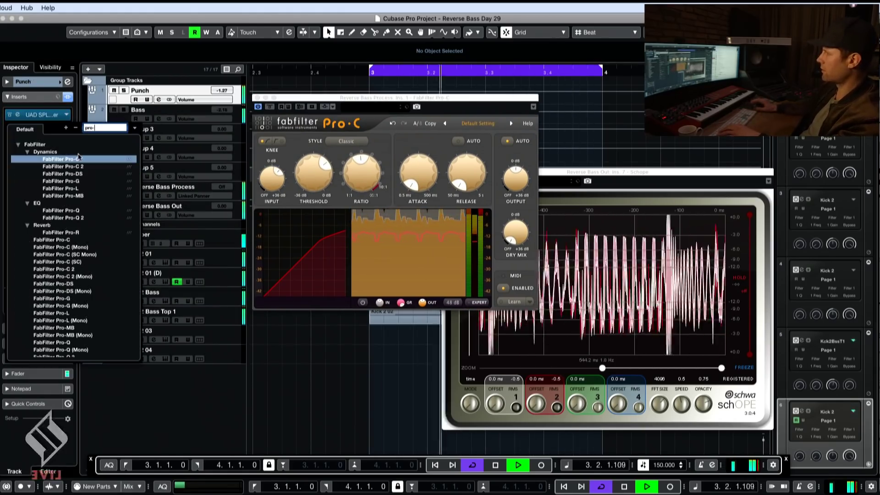
click(63, 218)
Boost the Punch group about 4.8 dB near 11.8 kHz and 2.2 dB near 4.7 kHz, and close the equalizer
key(space)
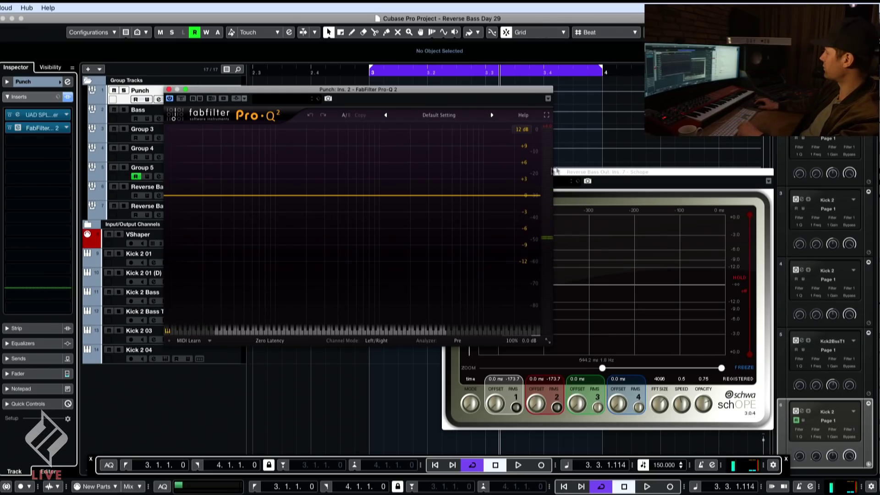
key(space)
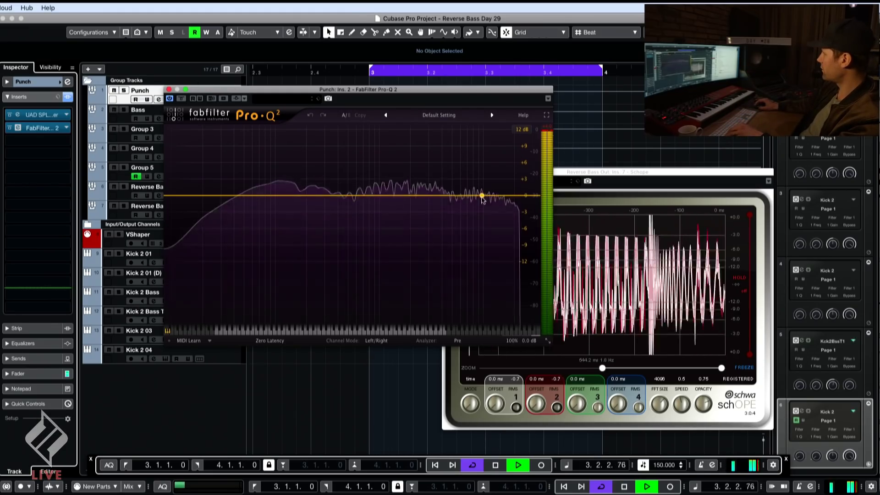
drag(481, 195, 491, 169)
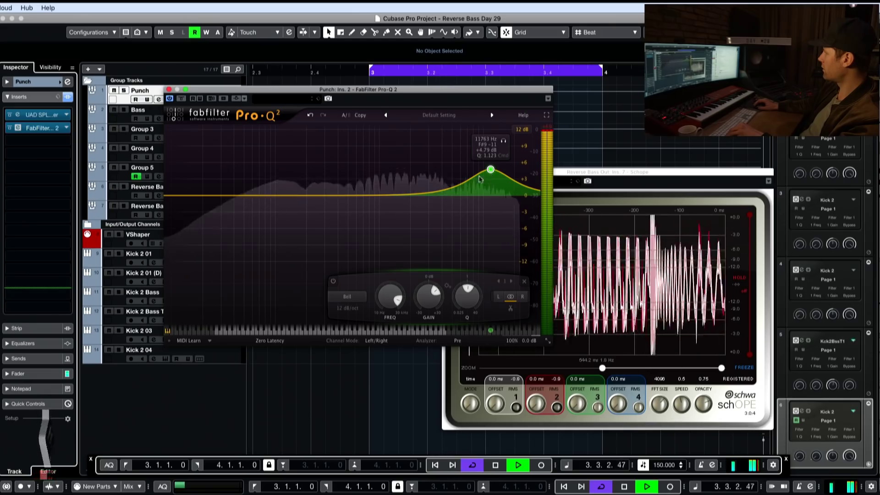
click(449, 182)
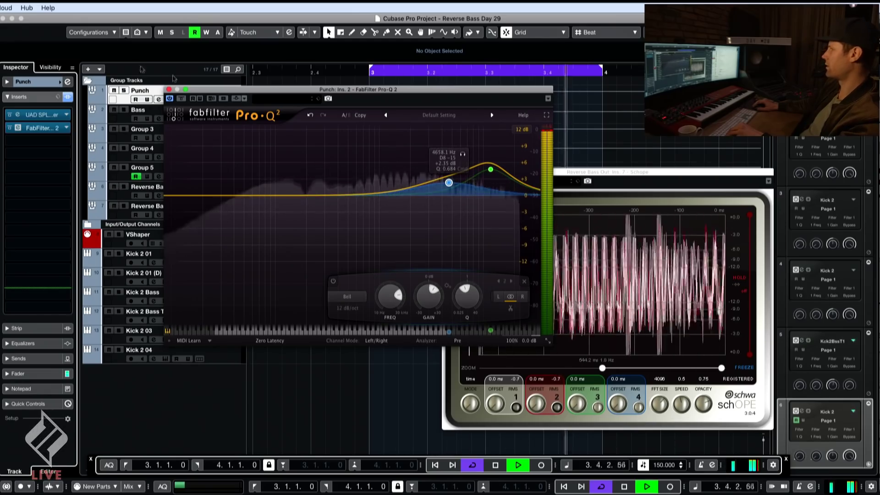
click(169, 88)
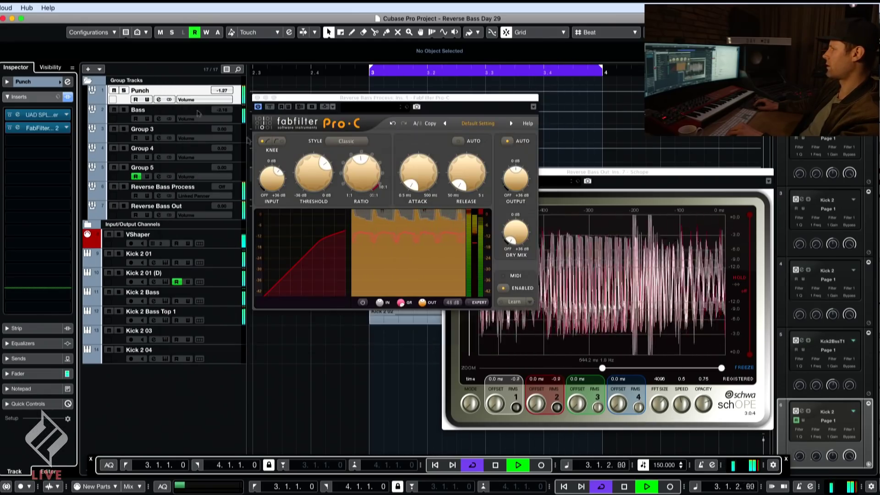
Stop playback and open the Kick 2 instrument of the Kick 2 01 track
click(173, 259)
key(space)
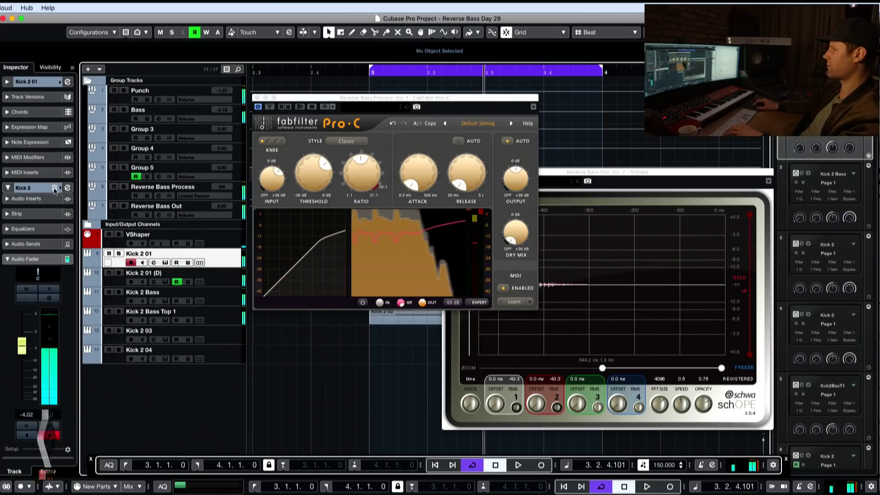
click(165, 262)
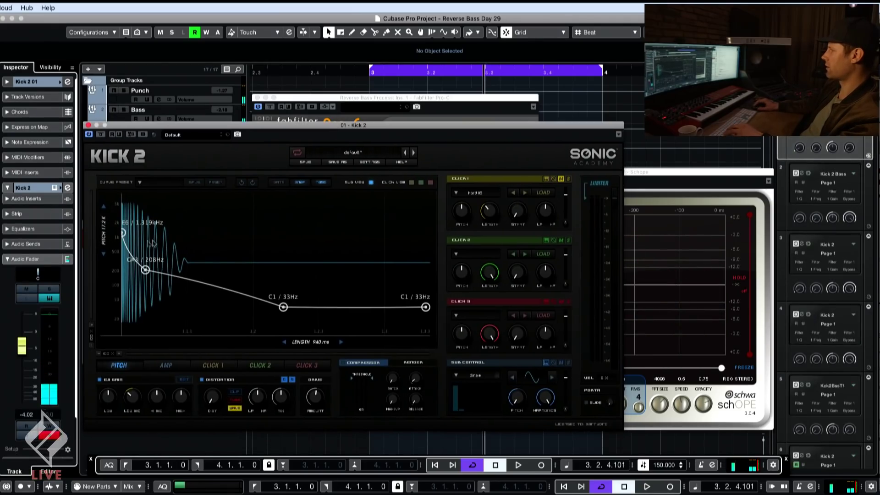
Raise the second pitch envelope point to 247 Hz during playback and add a new point after it at about 0.024 s
key(space)
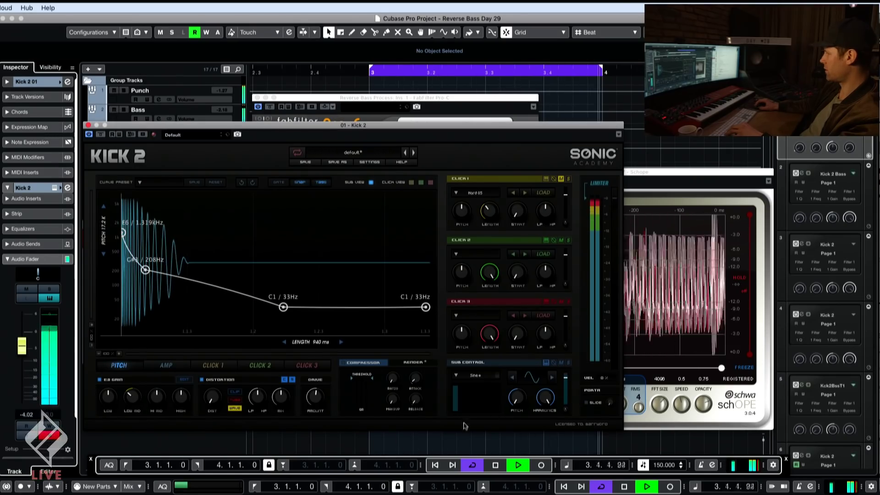
drag(145, 269, 144, 267)
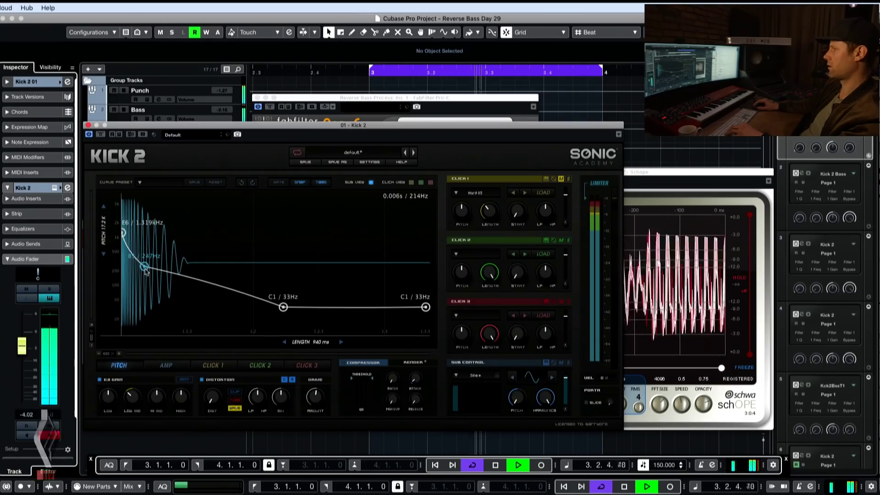
double_click(187, 284)
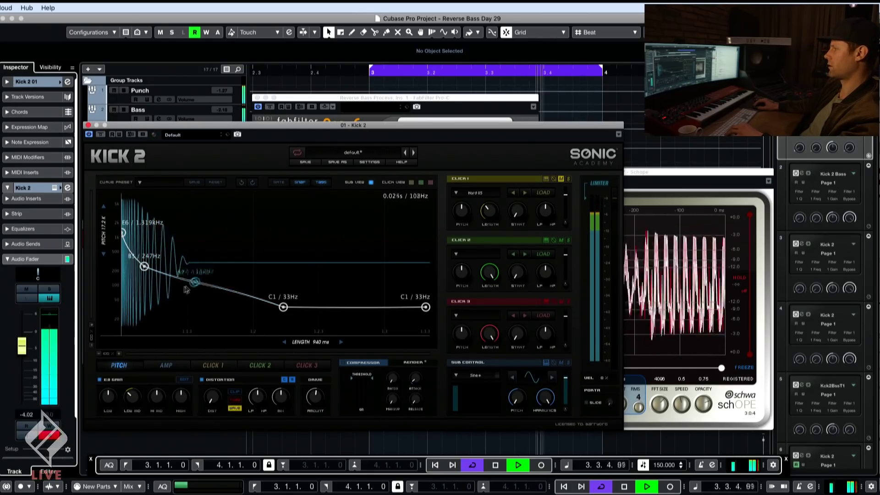
Set the new pitch envelope point to 131 Hz and change the Kick 2 equalizer's 195 Hz cut to -7.1 dB
drag(187, 285, 197, 279)
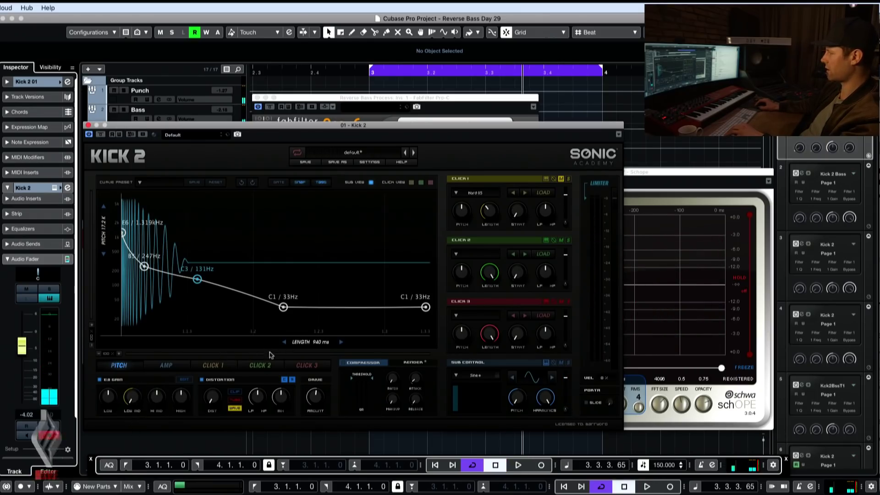
click(185, 380)
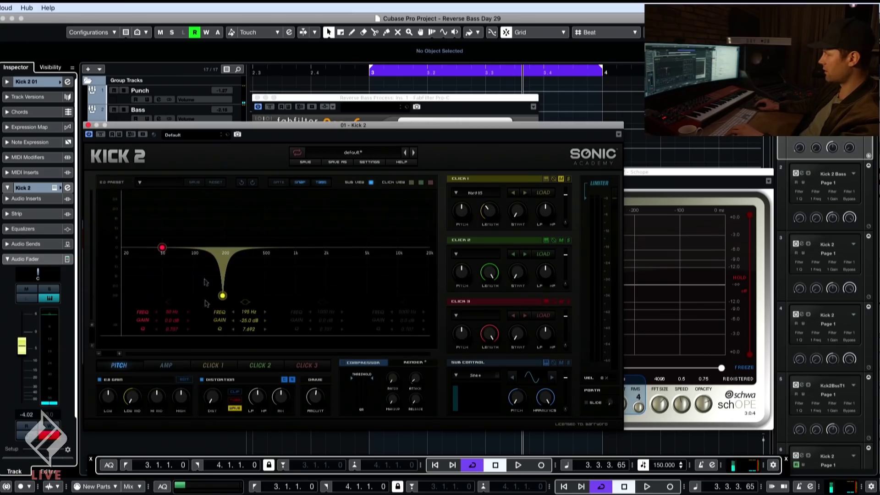
drag(141, 398, 139, 384)
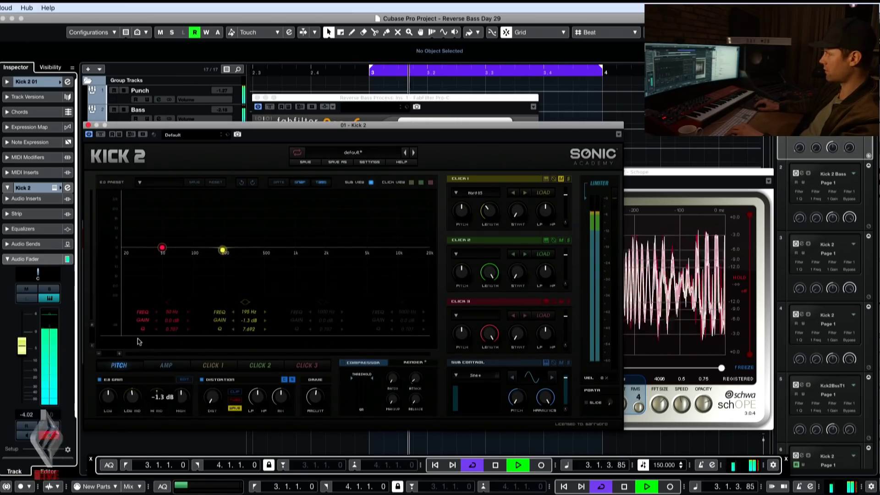
drag(222, 250, 222, 261)
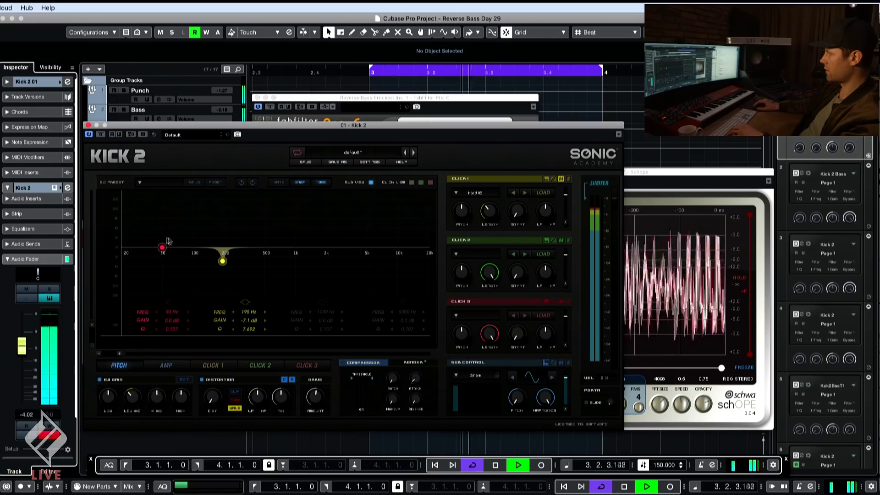
Boost the Kick 2 equalizer's low band about 3.8 dB near 60 Hz and add a 10.6 dB boost at 951 Hz during playback
key(space)
scroll(109, 391, up, 4)
key(space)
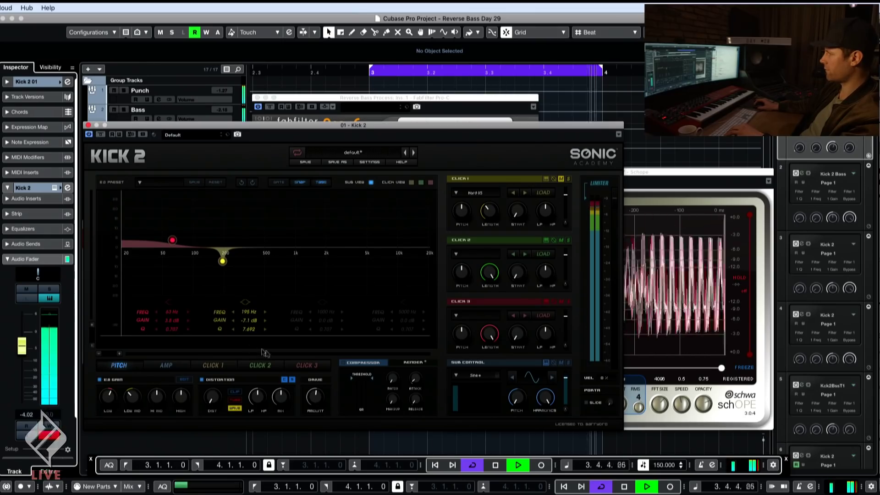
key(space)
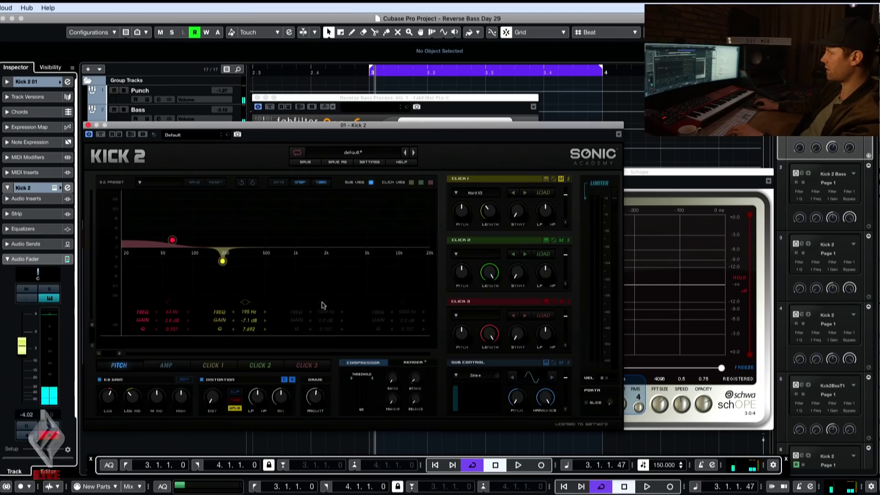
key(space)
drag(295, 247, 291, 221)
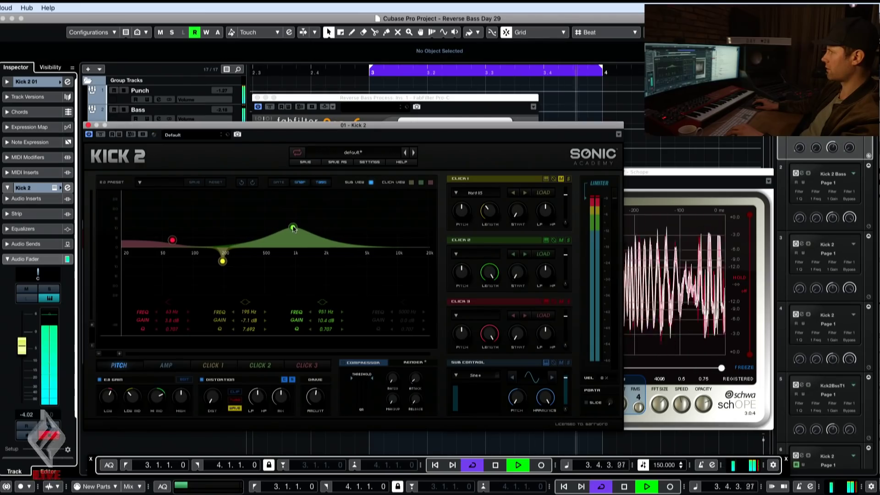
Close the Kick 2 instrument and lower the Bass group's volume to -3.21 dB
click(152, 118)
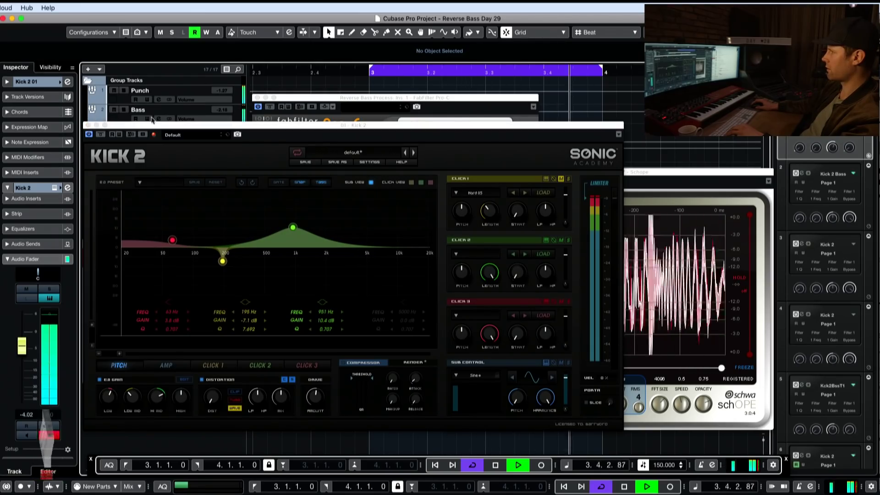
click(99, 126)
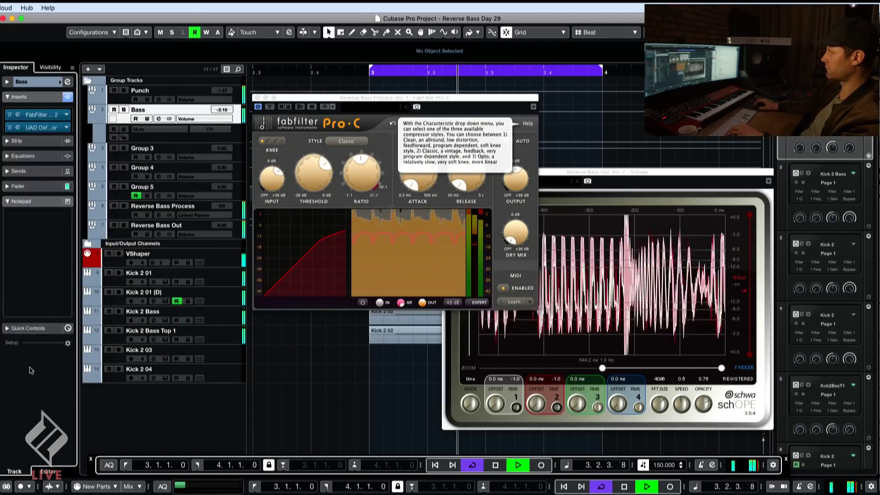
key(space)
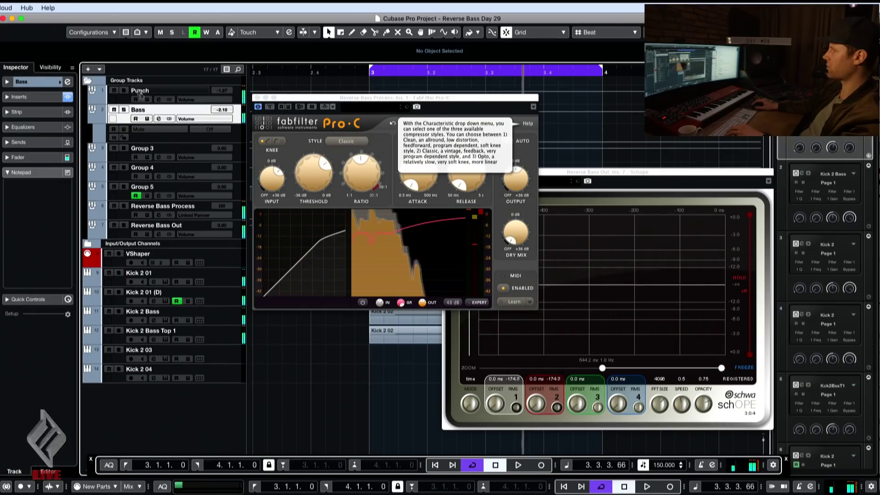
shift+click(139, 91)
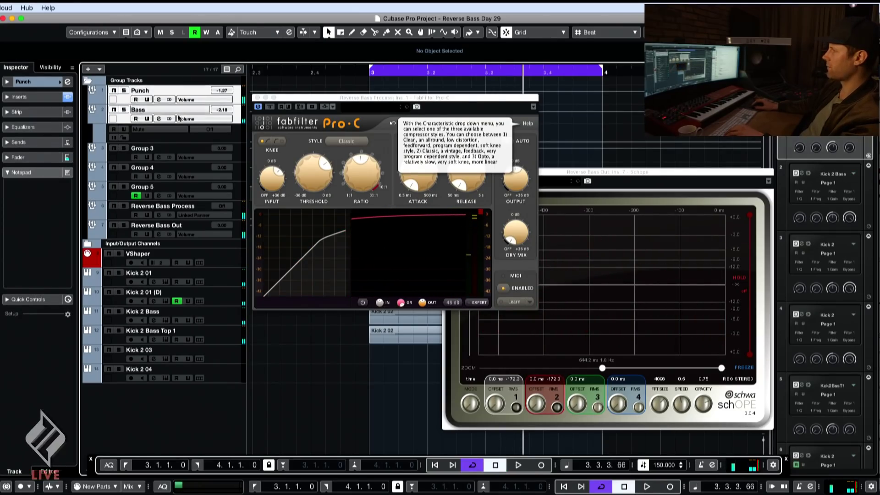
click(122, 115)
click(29, 157)
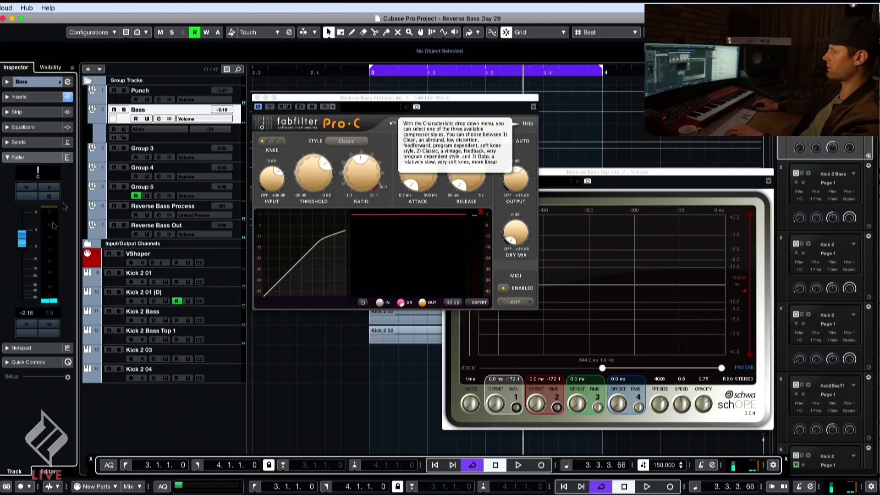
key(space)
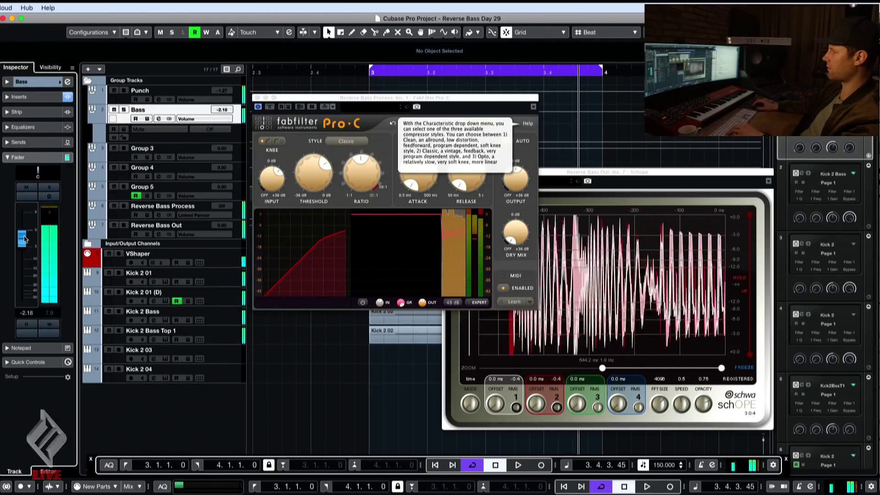
drag(24, 240, 25, 245)
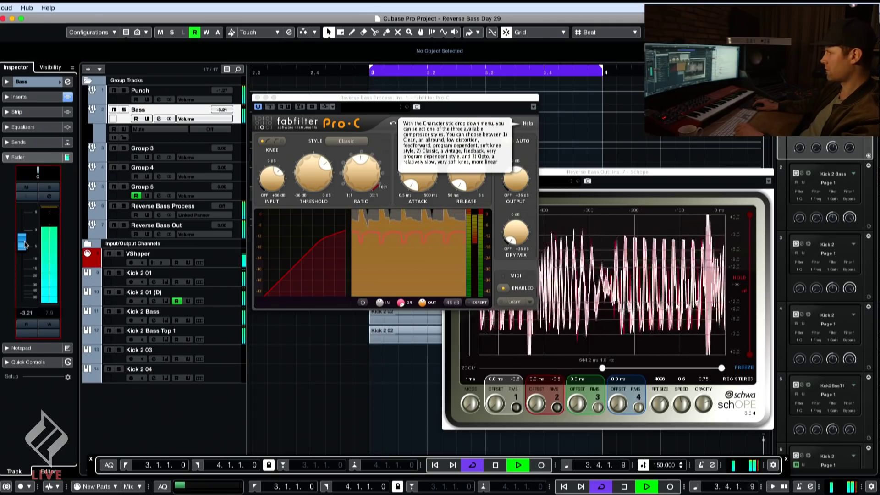
Close the Pro-C and Schope windows, zoom the arrangement out, and stop playback
click(258, 98)
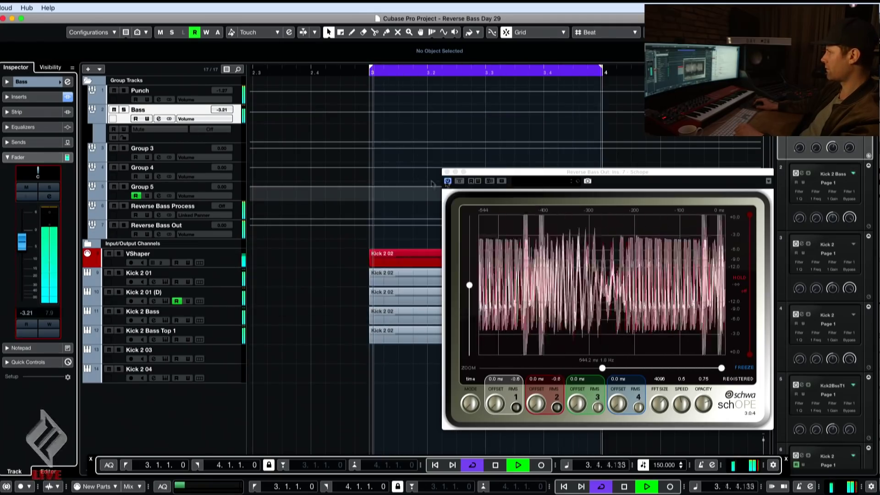
click(447, 172)
key(g)
key(g)
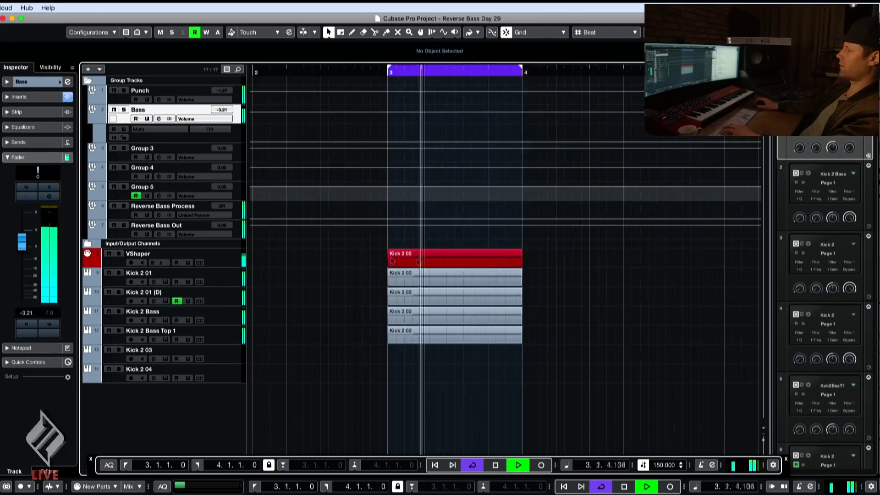
click(203, 225)
key(g)
key(space)
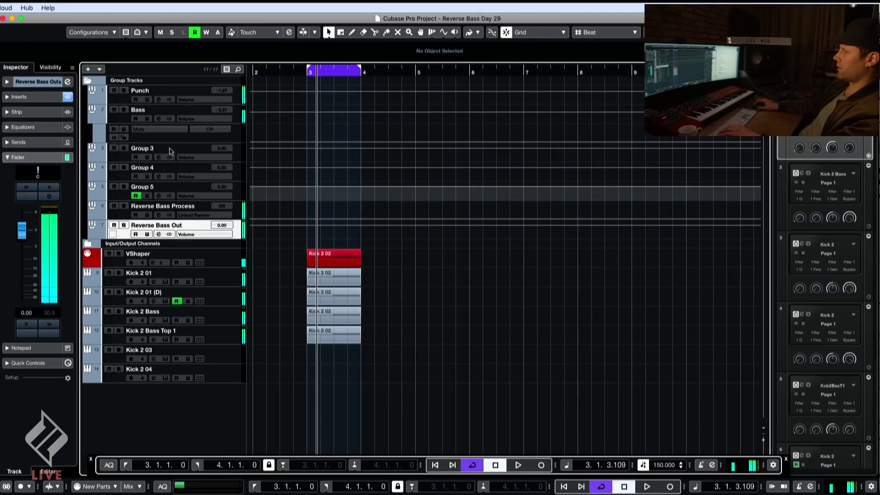
Move Pro-C to the third insert slot of the Reverse Bass Process group and insert FabFilter Pro-Q 2 ahead of it
click(179, 206)
click(20, 96)
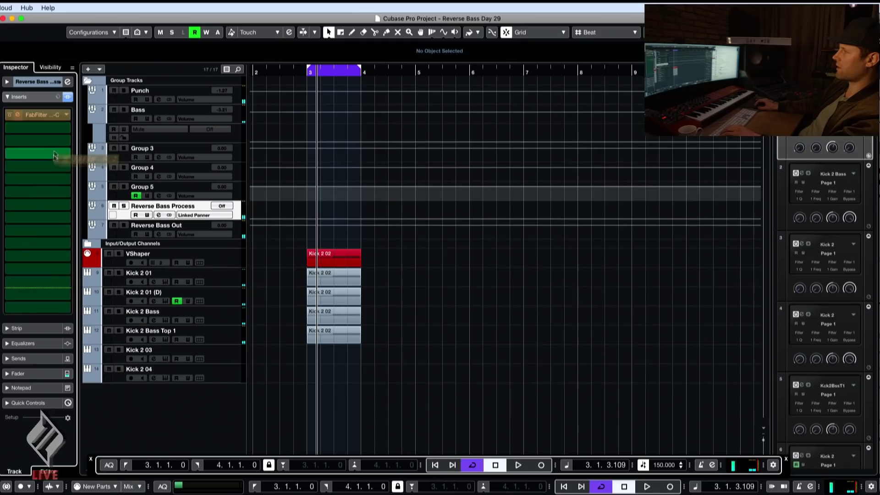
click(54, 133)
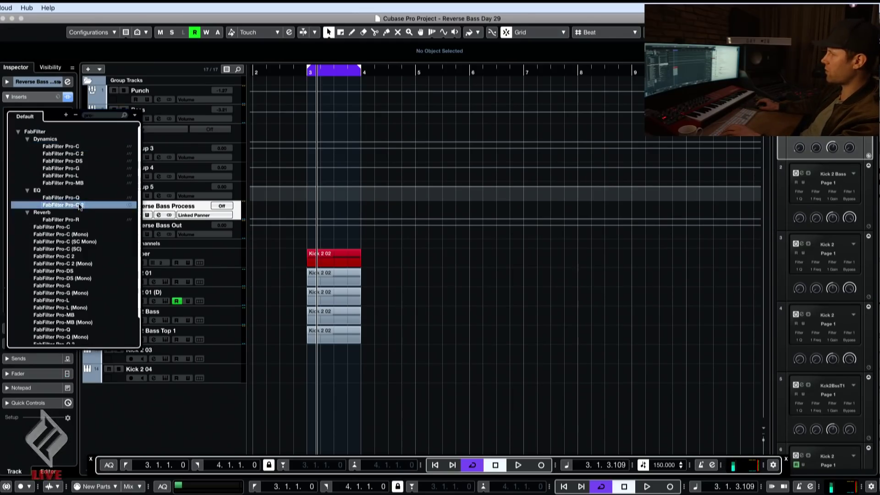
click(76, 206)
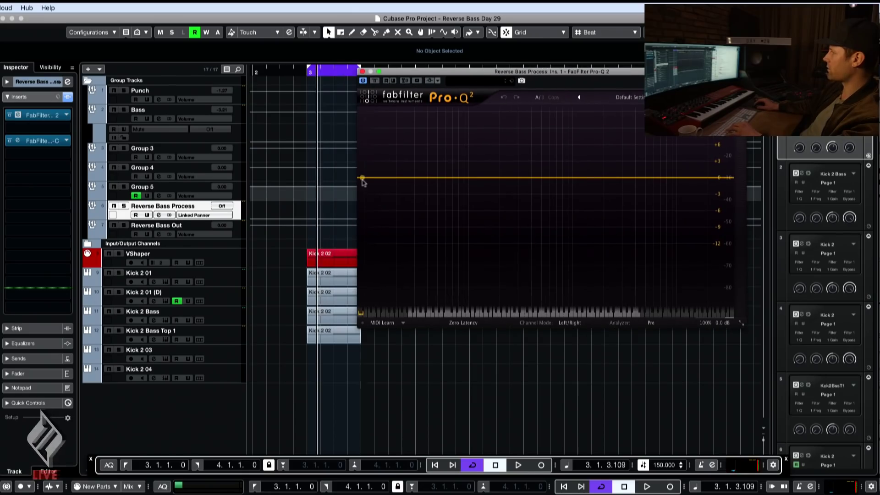
Boost the Reverse Bass Process group with a low shelf of about 3 dB, a 2.2 dB bell near 3.6 kHz, a slight high shelf and a midrange bell
key(space)
drag(362, 179, 499, 169)
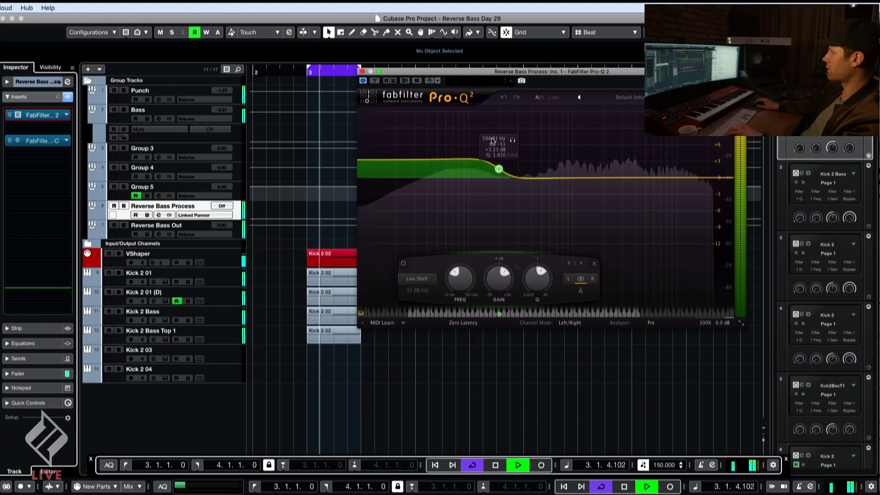
drag(581, 179, 630, 165)
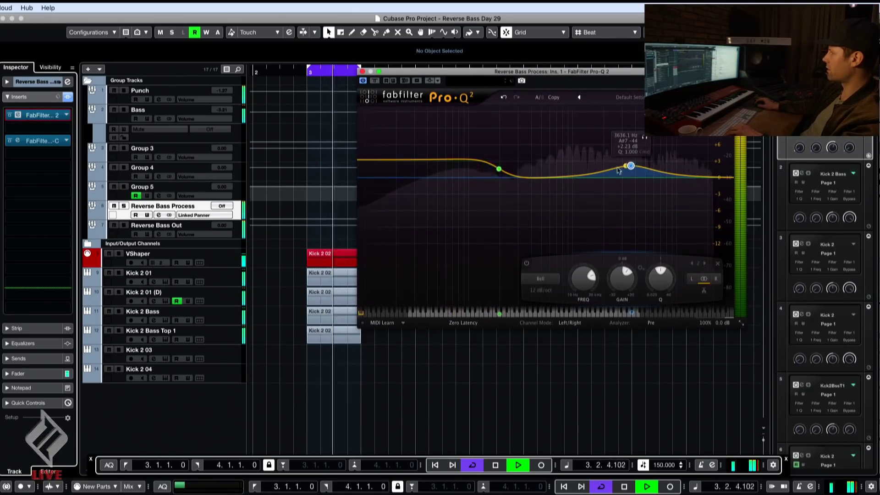
click(685, 173)
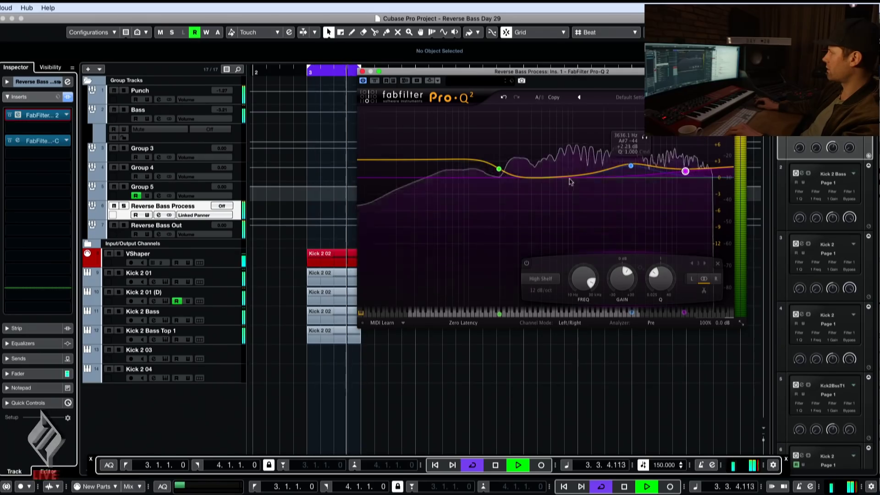
drag(570, 182, 567, 168)
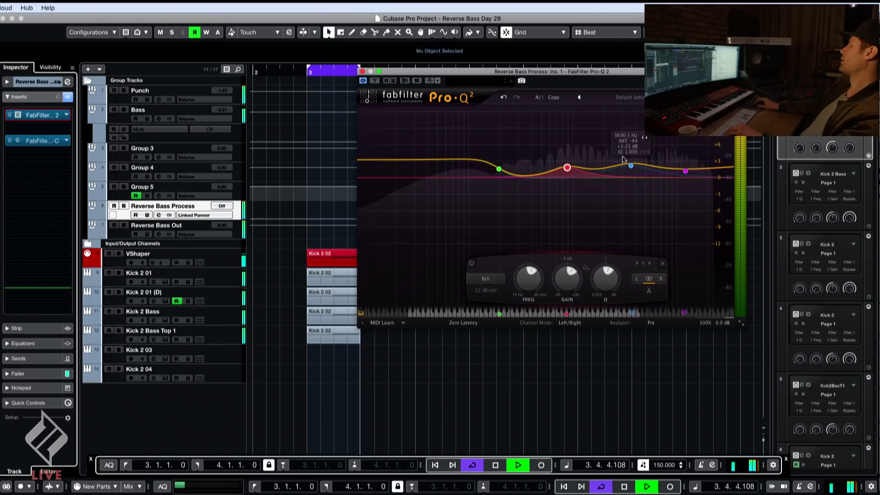
mouse_move(499, 169)
mouse_down()
mouse_move(525, 169)
mouse_move(504, 167)
mouse_up()
Compare the Reverse Bass Out waveform in Schope with its Pro-Q 2 insert active and bypassed, and close Schope
click(192, 225)
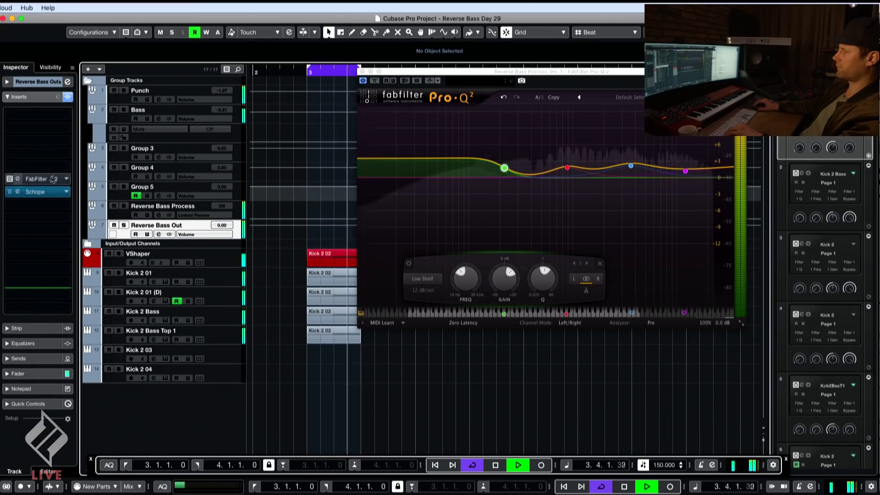
click(36, 192)
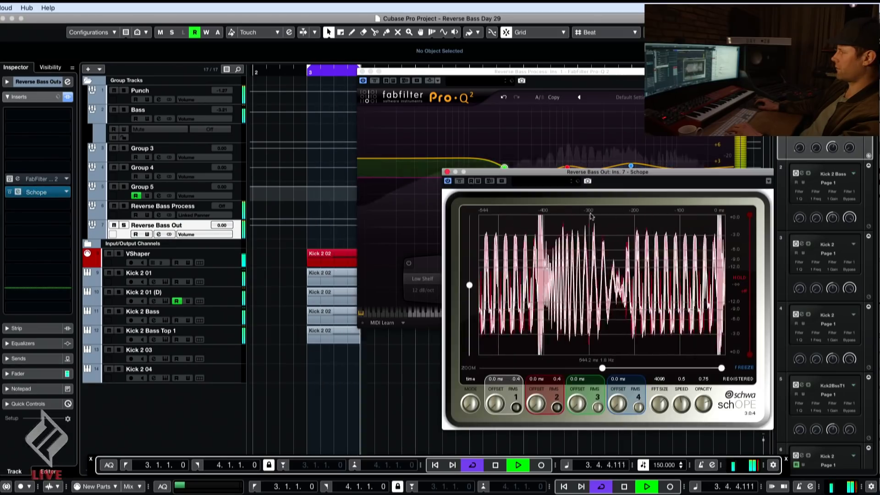
click(8, 180)
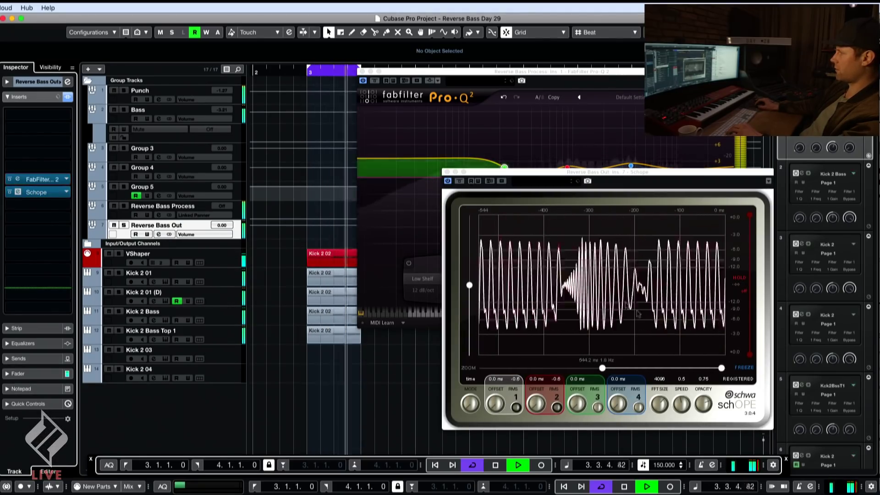
click(9, 180)
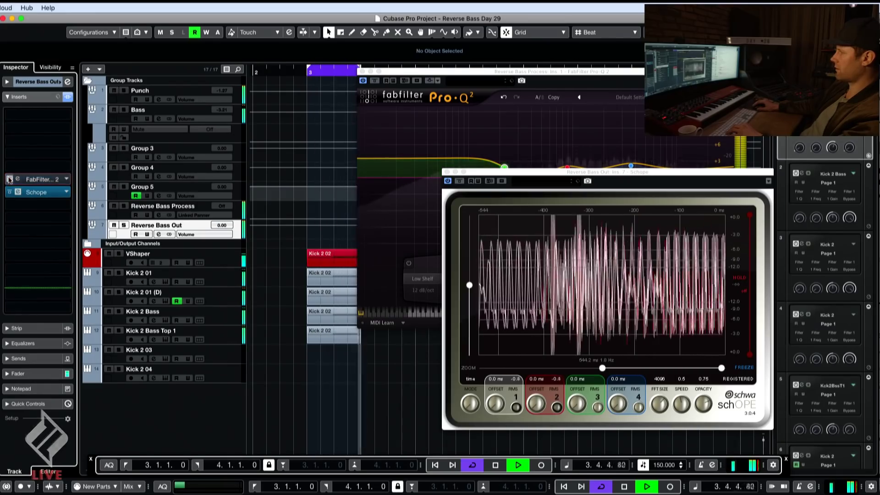
click(447, 173)
key(space)
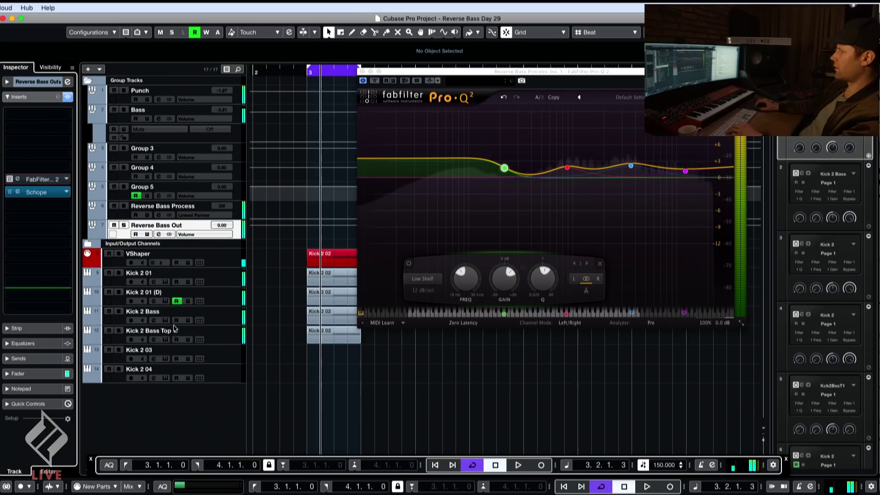
Open the Kick 2 instrument of the Kick 2 Bass Top 1 track and move its window clear of the track list
click(175, 328)
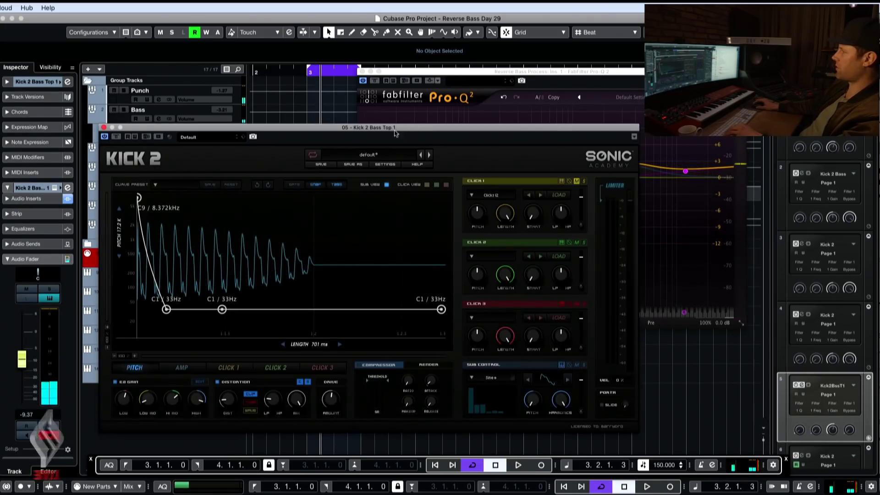
drag(394, 131, 494, 113)
click(733, 119)
click(112, 213)
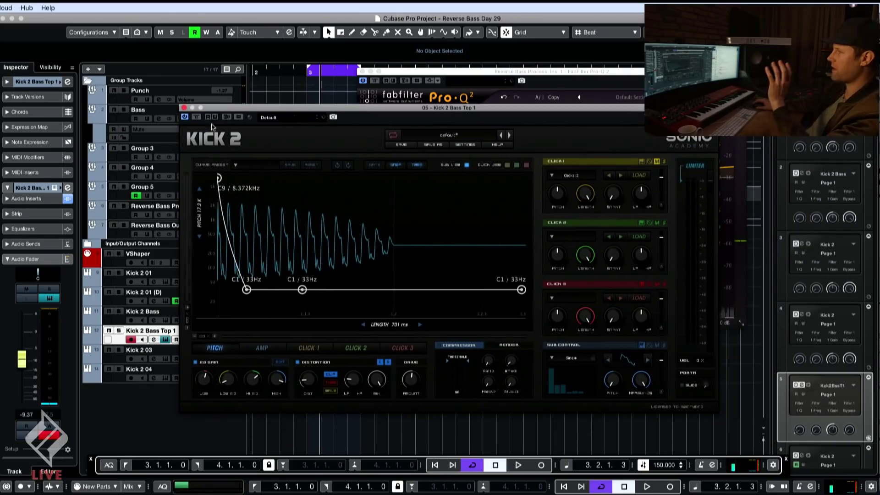
Play the loop to audition the Kick 2 Bass Top 1 layer with its instrument window open
key(space)
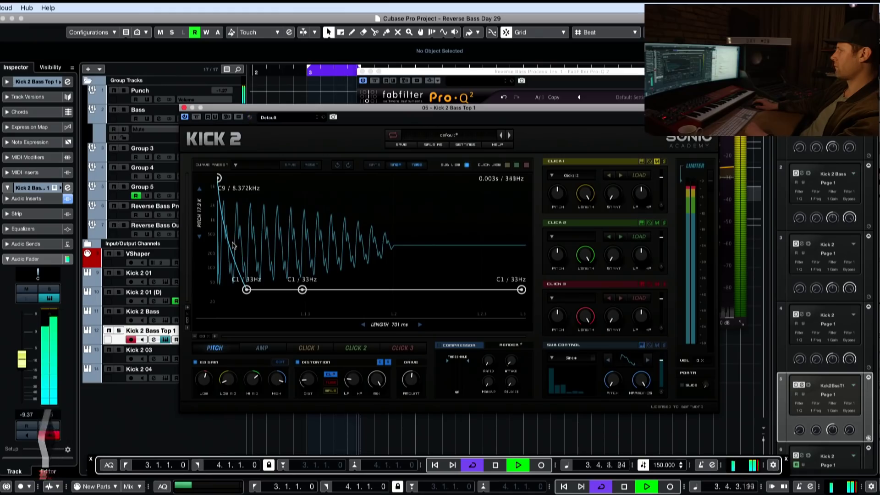
key(space)
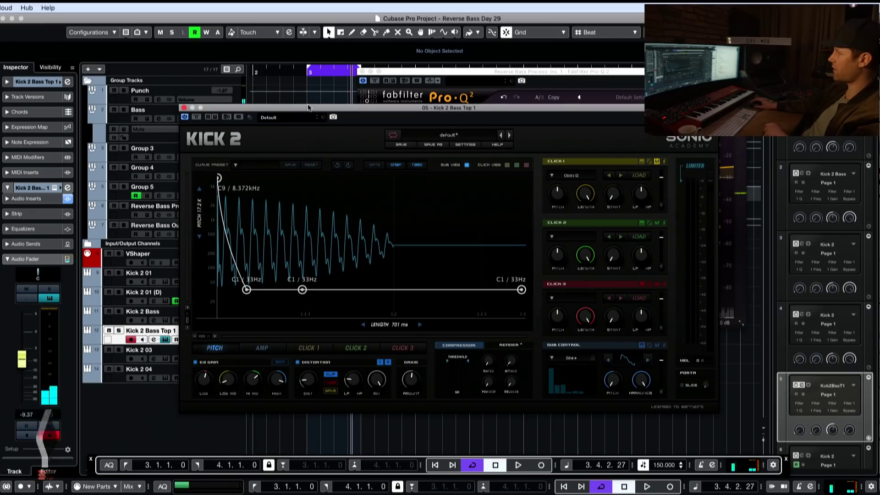
drag(308, 107, 321, 104)
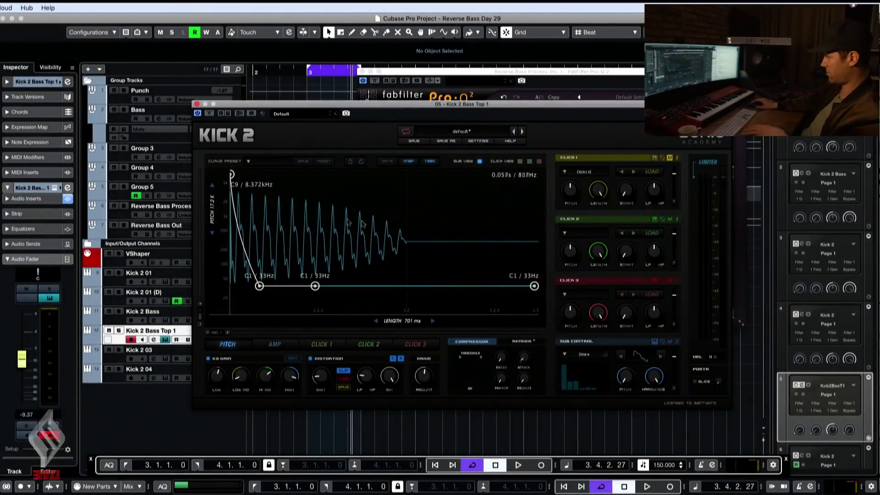
key(space)
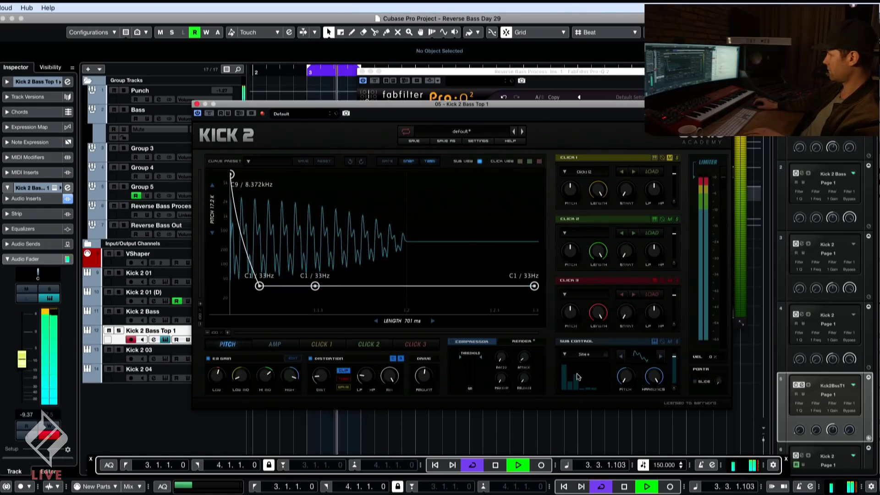
Stop playback, show the EQ curve in the Kick 2 instrument, and open the track's first Pro-Q 2 insert
key(space)
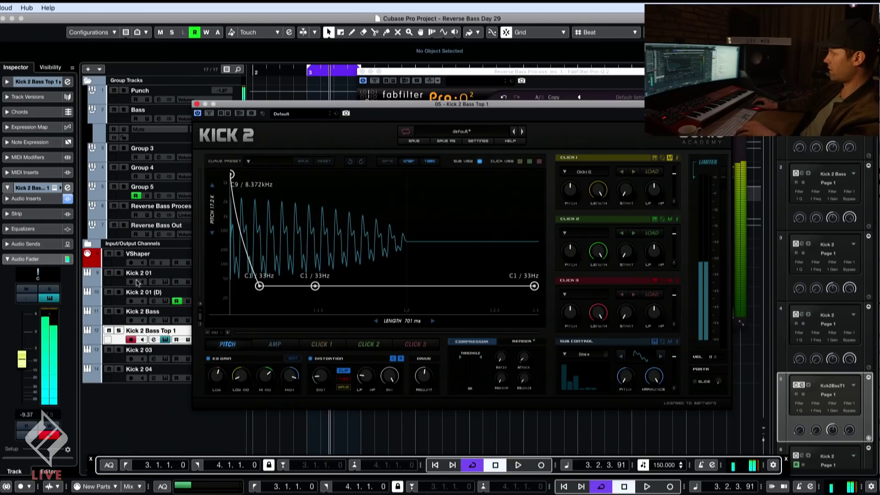
click(726, 114)
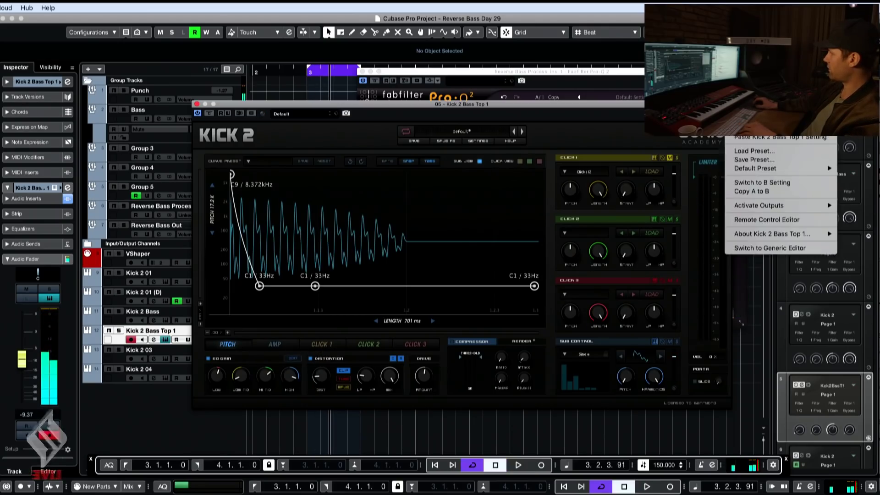
click(81, 198)
click(292, 358)
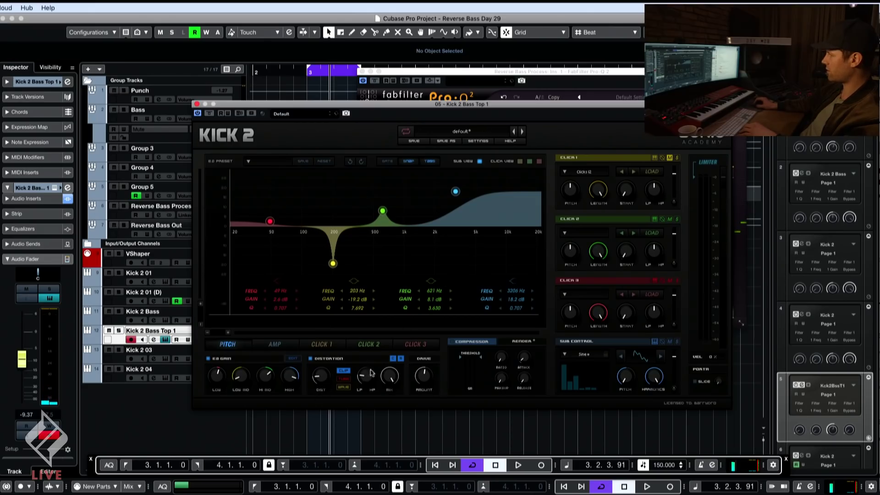
click(26, 198)
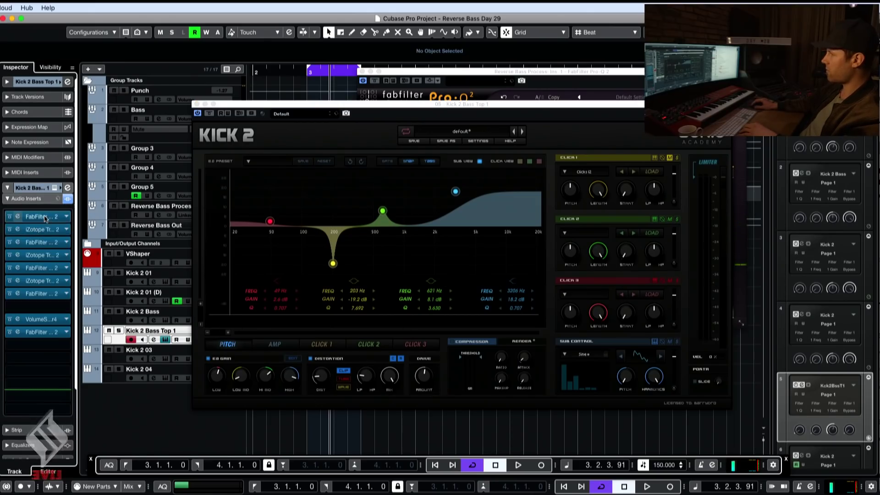
click(18, 216)
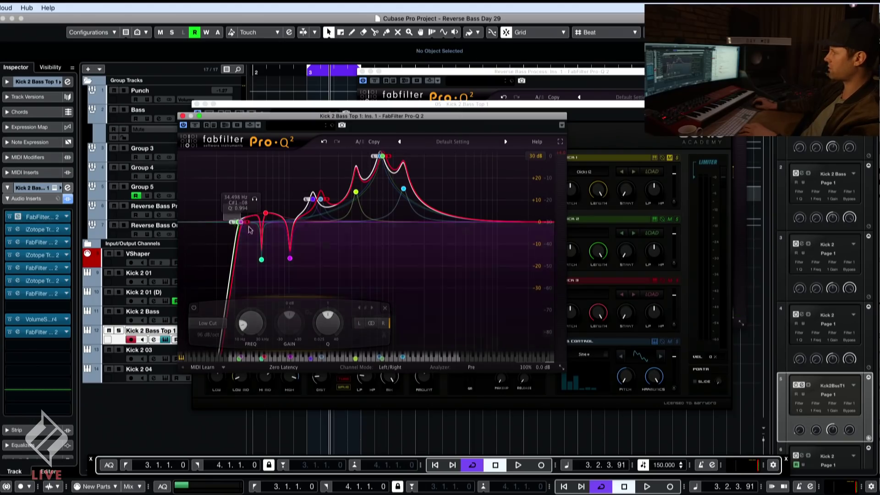
Fine-tune the low cut around 36 Hz in Pro-Q 2 during loop playback and make the two narrow low-frequency notches slightly shallower
drag(240, 222, 239, 222)
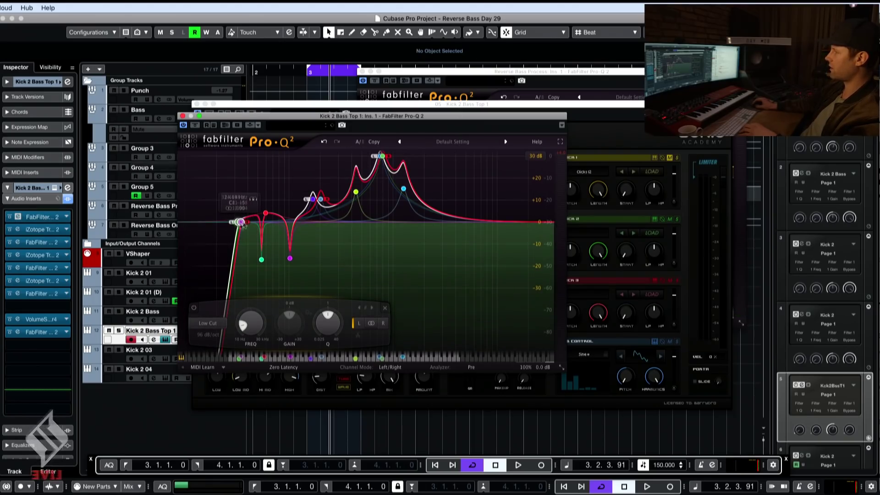
key(space)
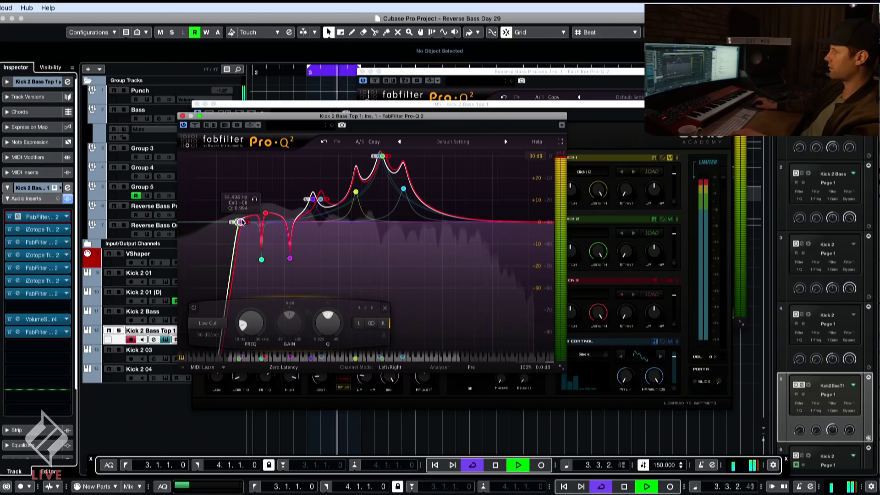
drag(238, 222, 235, 223)
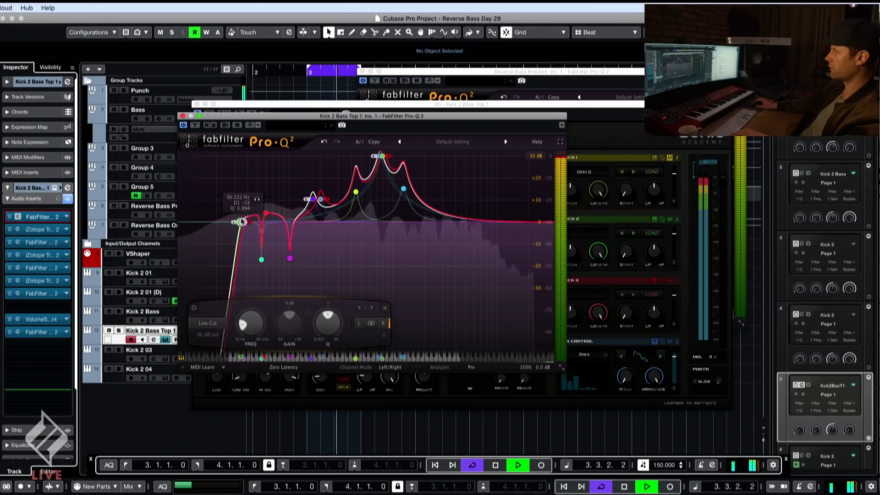
key(ctrl+z)
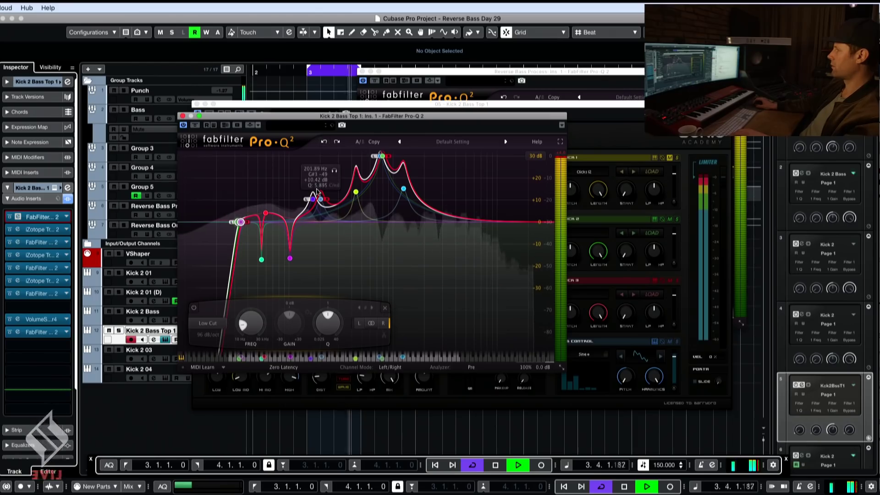
click(261, 260)
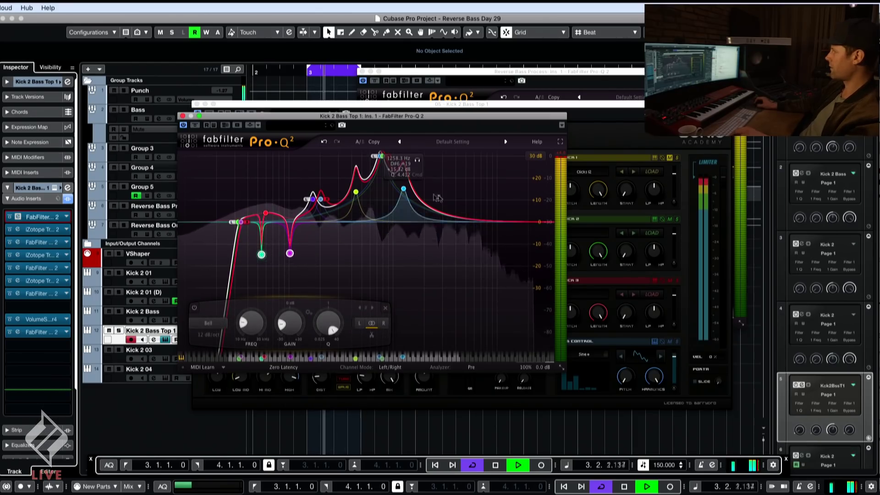
Shift the three upper Pro-Q 2 peaks down together, placing the 30 dB bell near 632 Hz with a Q of about 1.8
drag(439, 197, 336, 141)
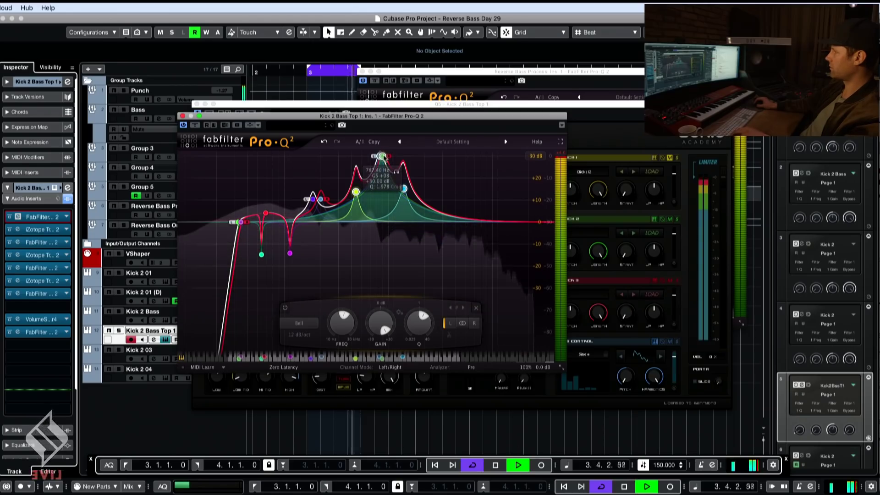
mouse_move(386, 158)
mouse_down()
mouse_move(305, 157)
mouse_move(375, 156)
mouse_up()
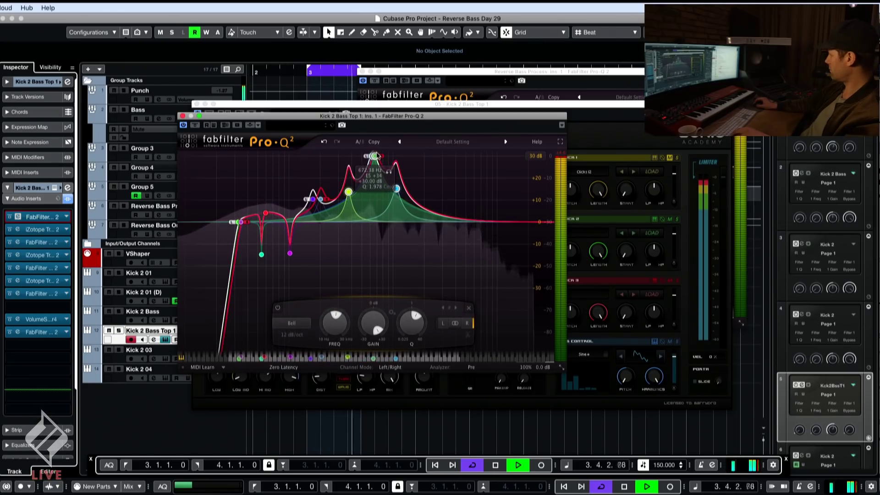
scroll(376, 137, down, 10)
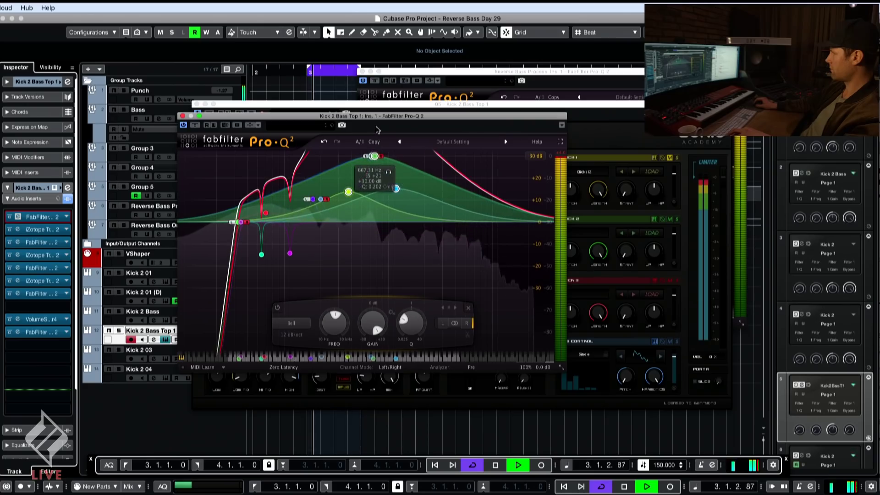
scroll(377, 158, up, 10)
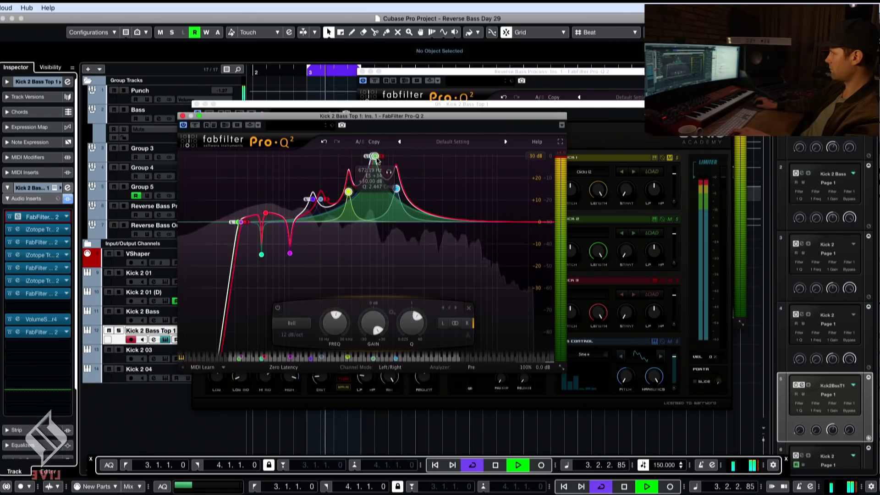
drag(374, 156, 373, 156)
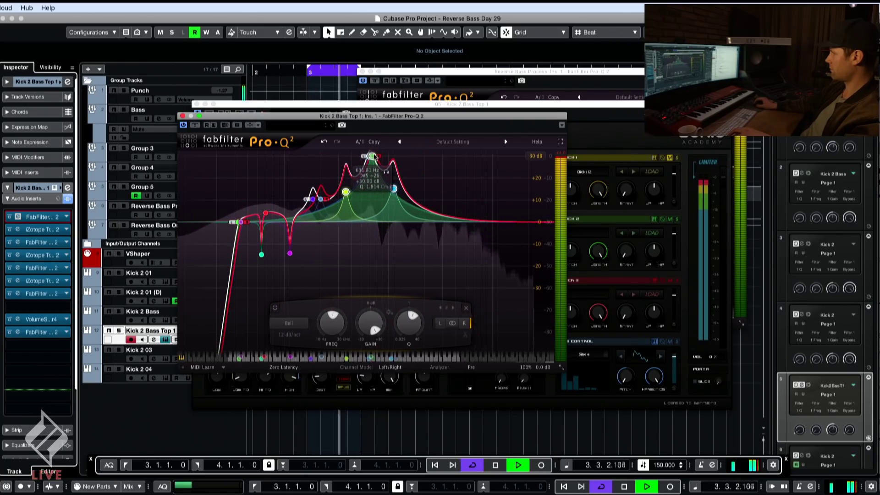
Set Kick 2's low-mid EQ cut to 185 Hz at -19.5 dB and its hi-mid boost to 488 Hz, checking the waveform in between
click(600, 110)
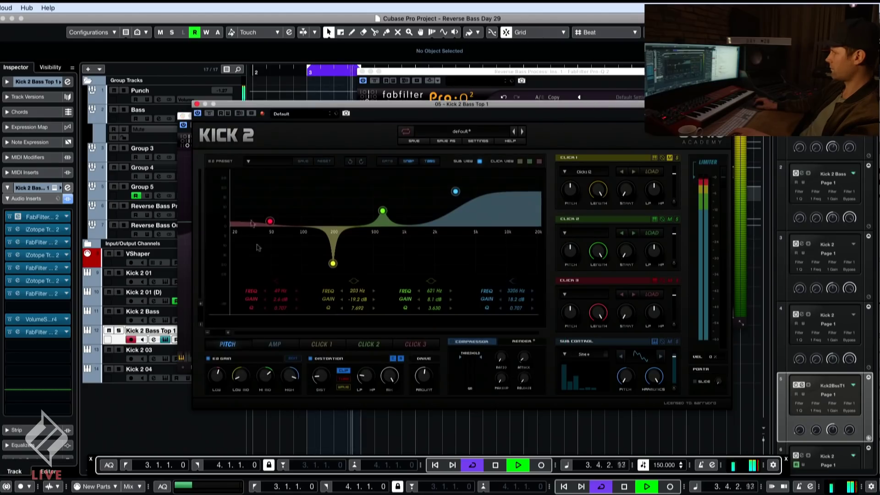
click(242, 344)
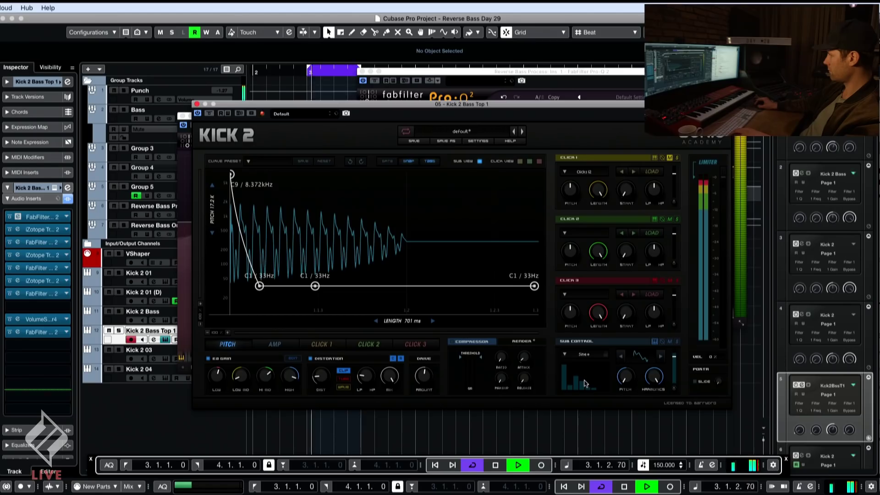
drag(279, 265, 234, 243)
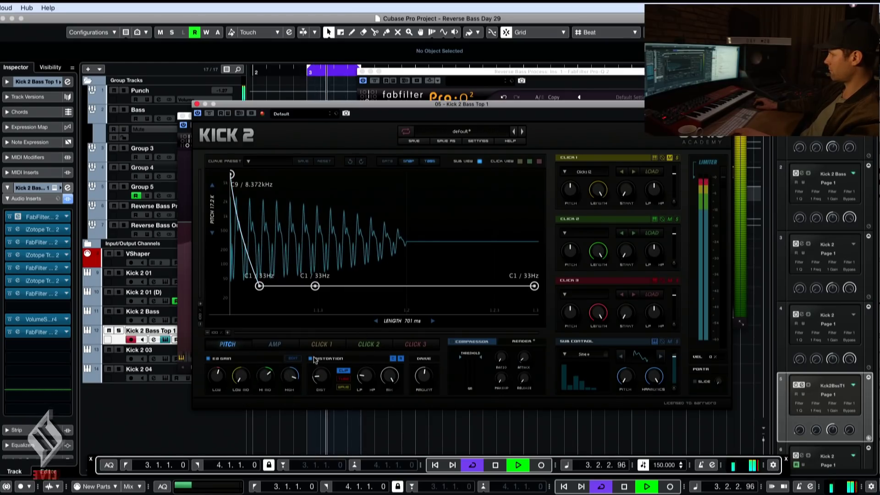
click(292, 358)
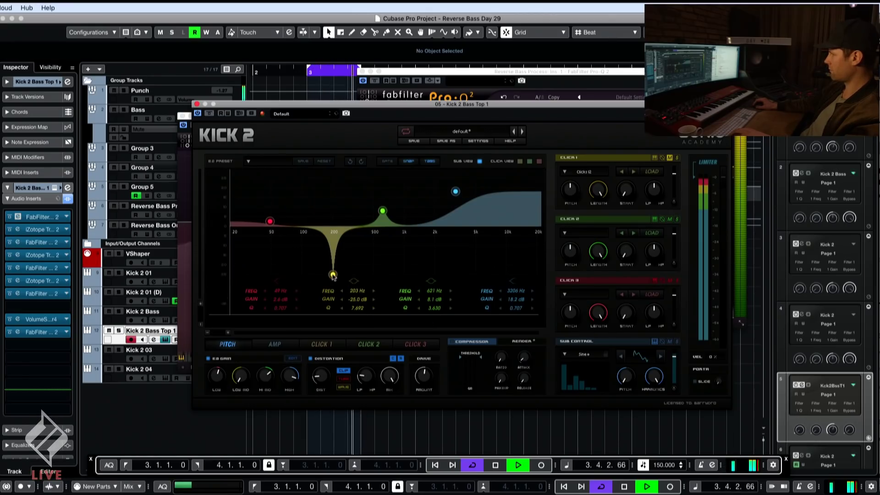
drag(366, 303, 361, 298)
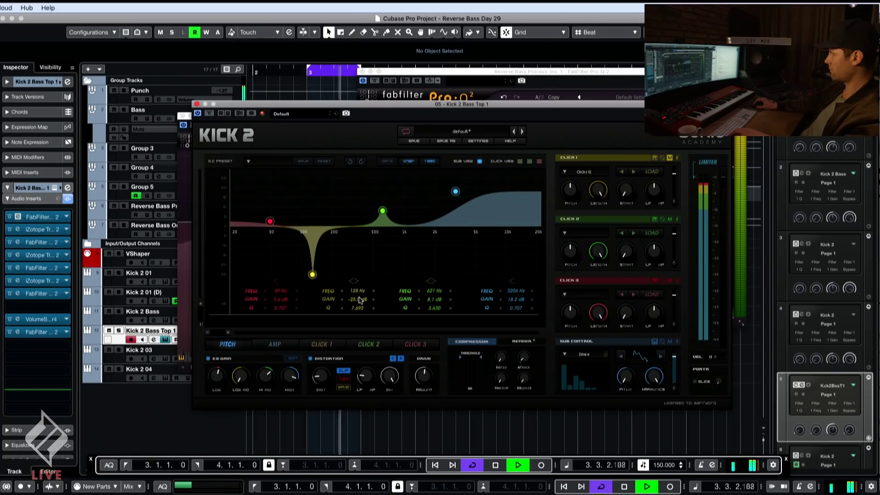
drag(359, 302, 358, 295)
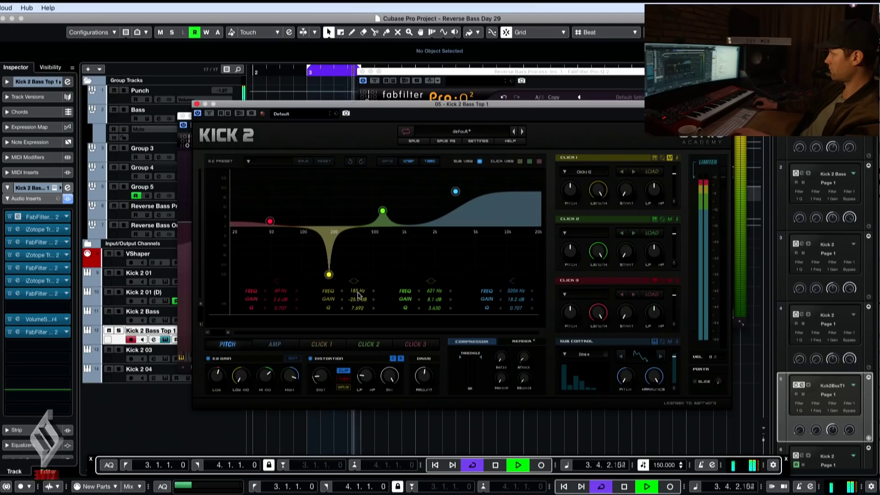
click(252, 347)
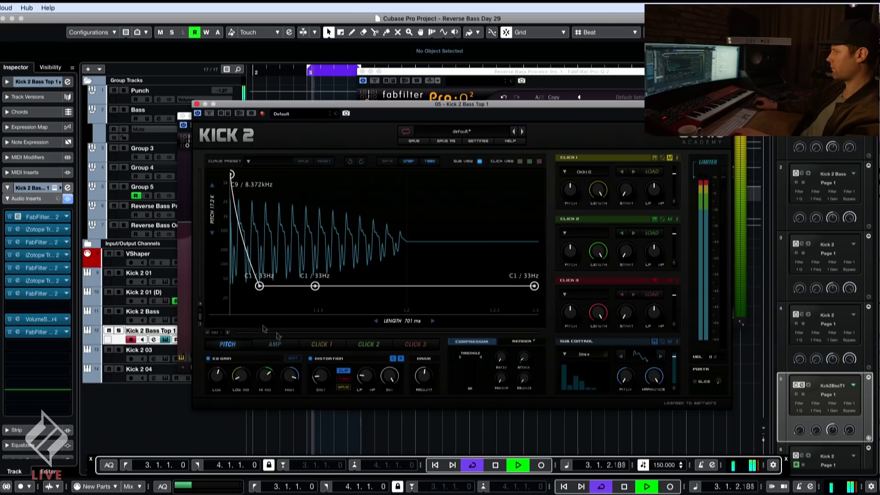
click(293, 357)
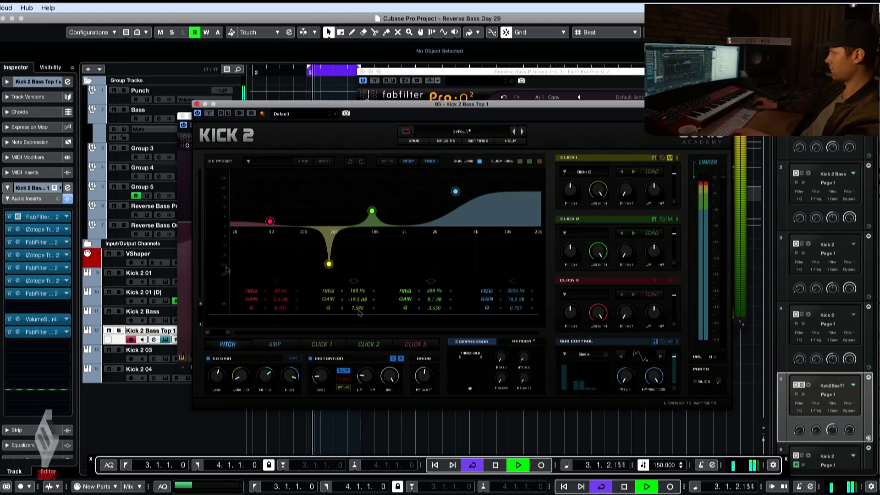
Reopen the track's first Pro-Q 2 insert and move its low cut to about 32.8 Hz
click(43, 218)
click(54, 216)
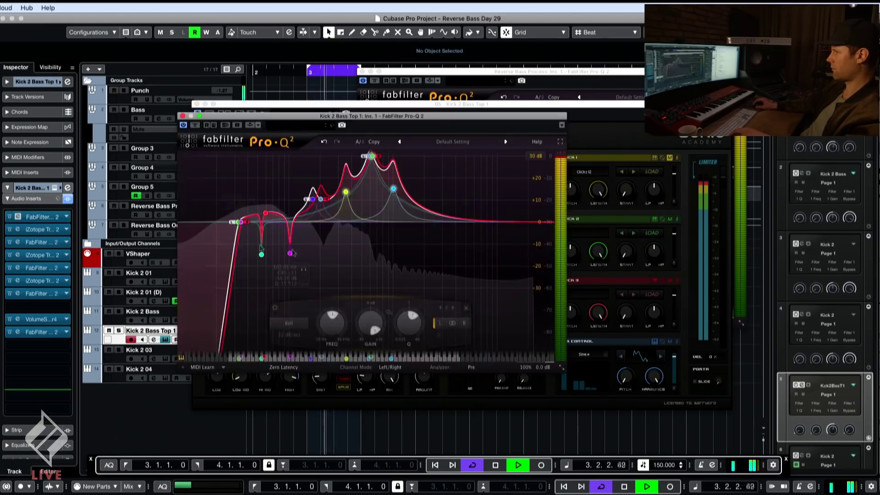
drag(241, 223, 240, 224)
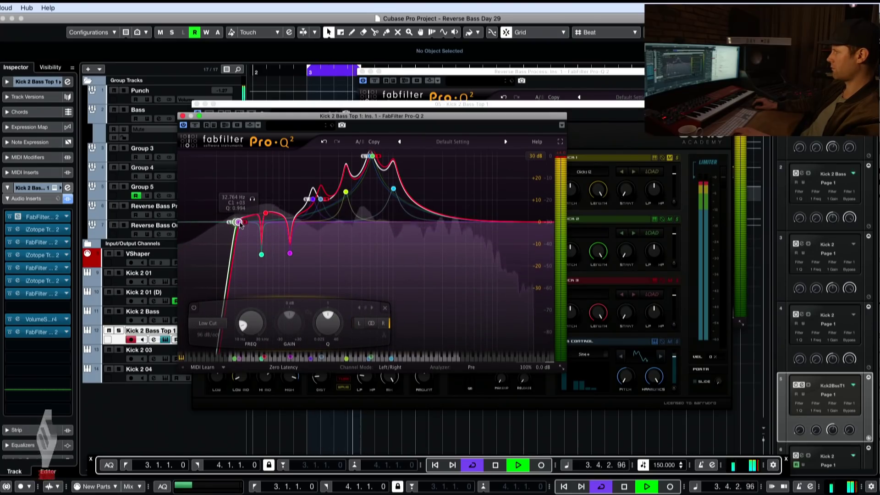
Review the pitch curve and waveform in Kick 2 while the loop plays, stop playback, and close the instrument window
click(610, 97)
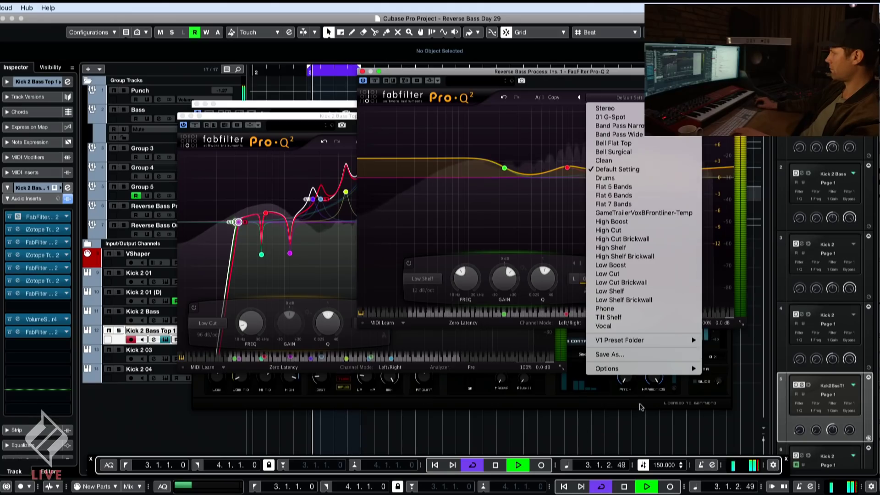
click(421, 396)
click(246, 375)
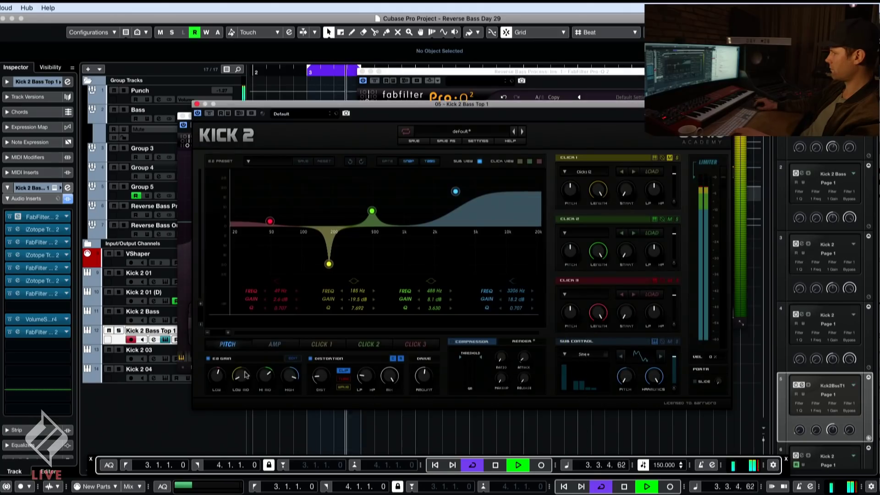
click(235, 344)
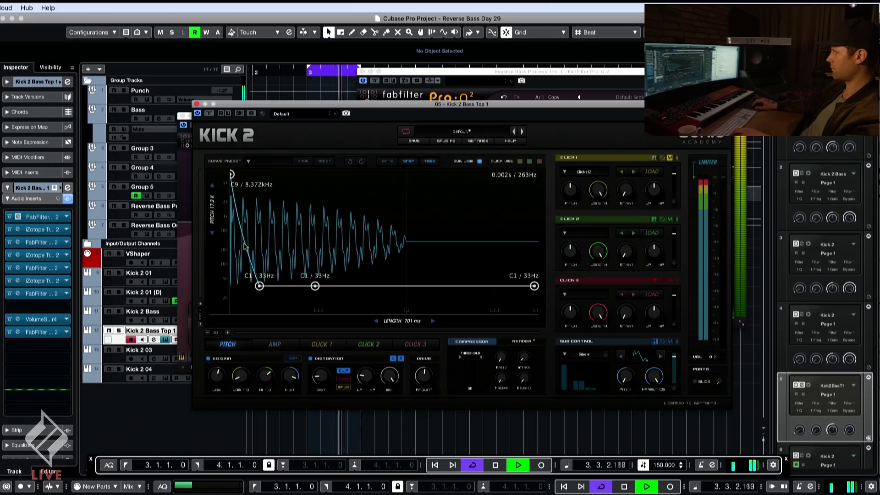
key(space)
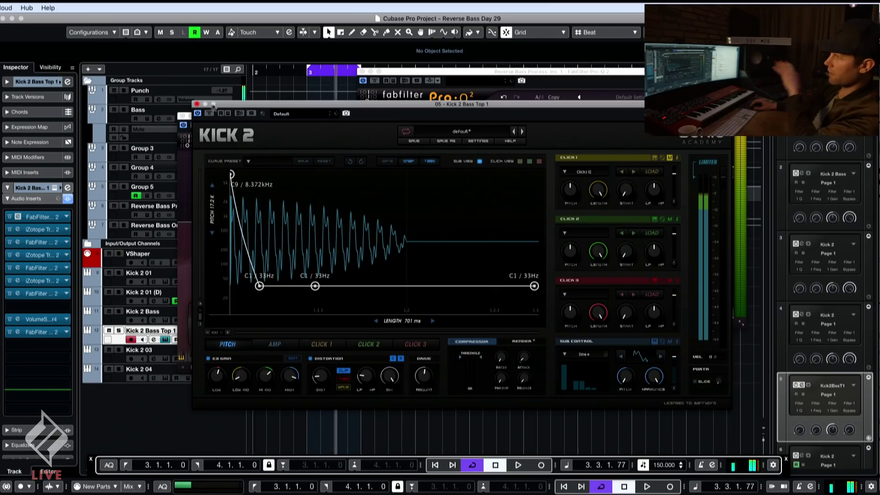
click(197, 104)
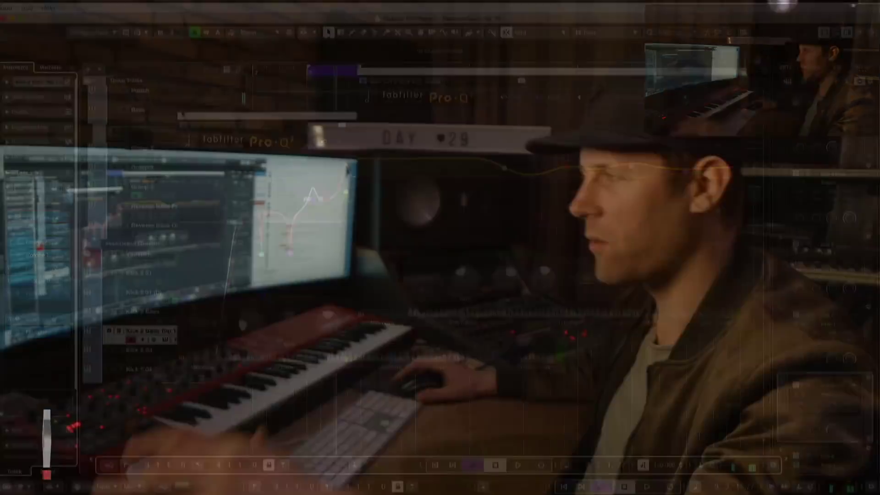